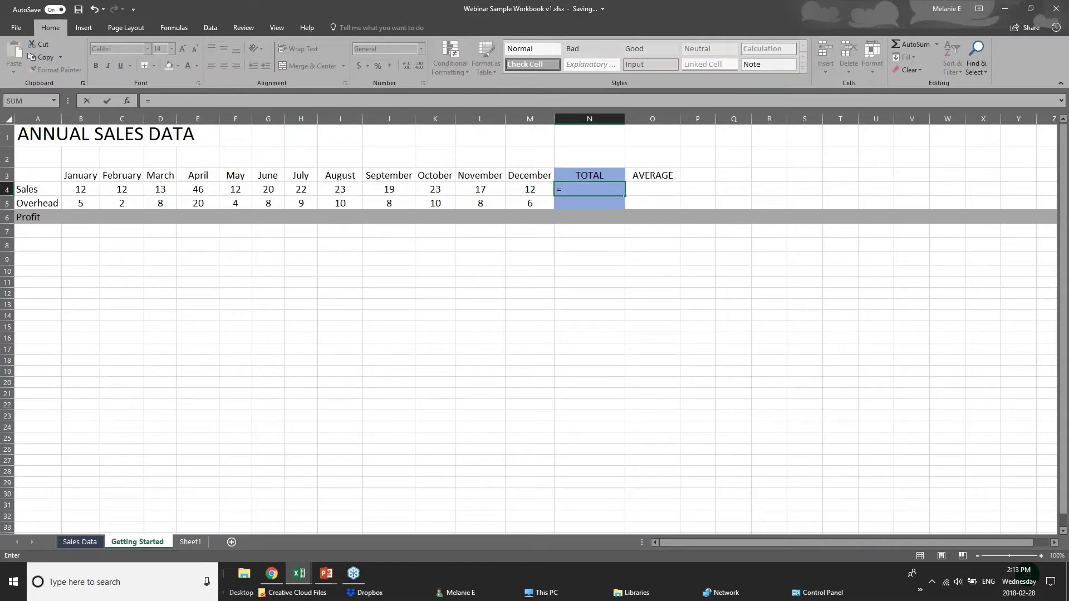
Drop a partial =sum( entry in N4 and enter =12+12 instead, giving 24
type("sum")
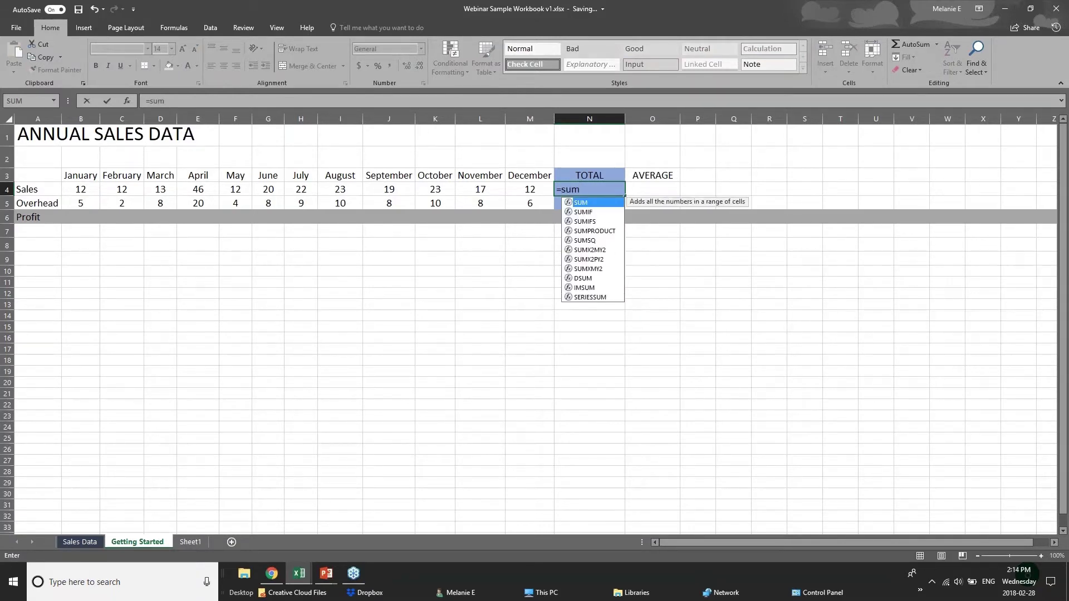
key("BackSpace")
key("BackSpace")
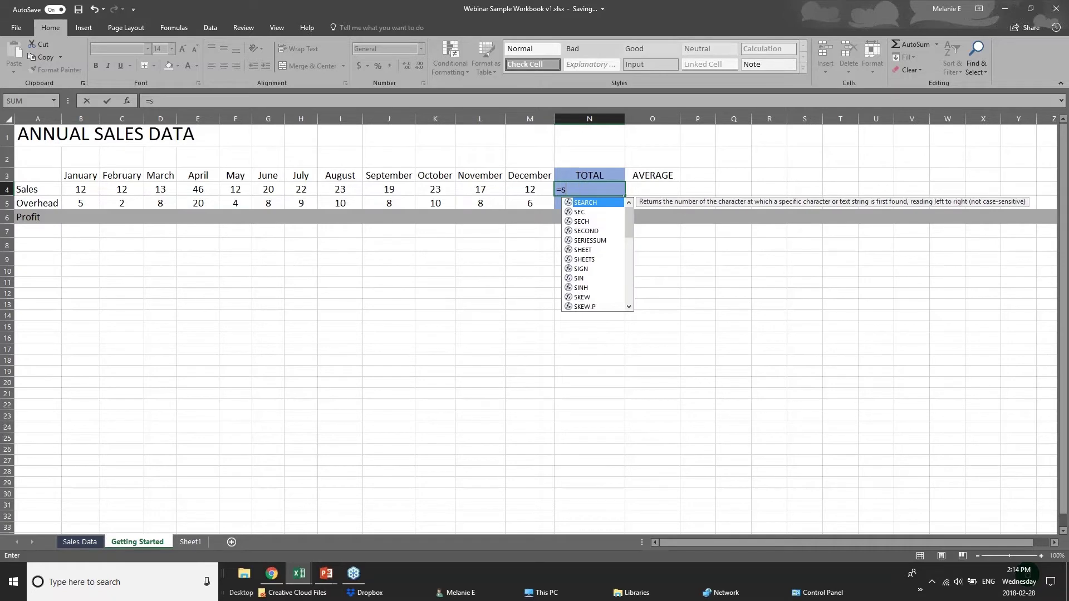
key("BackSpace")
type("sum")
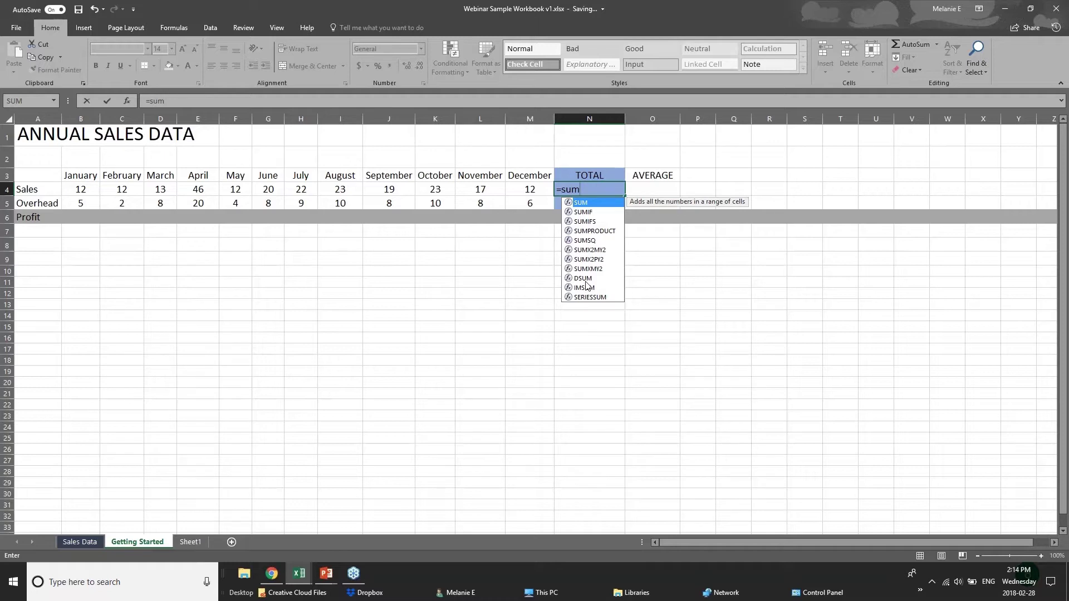
type("(")
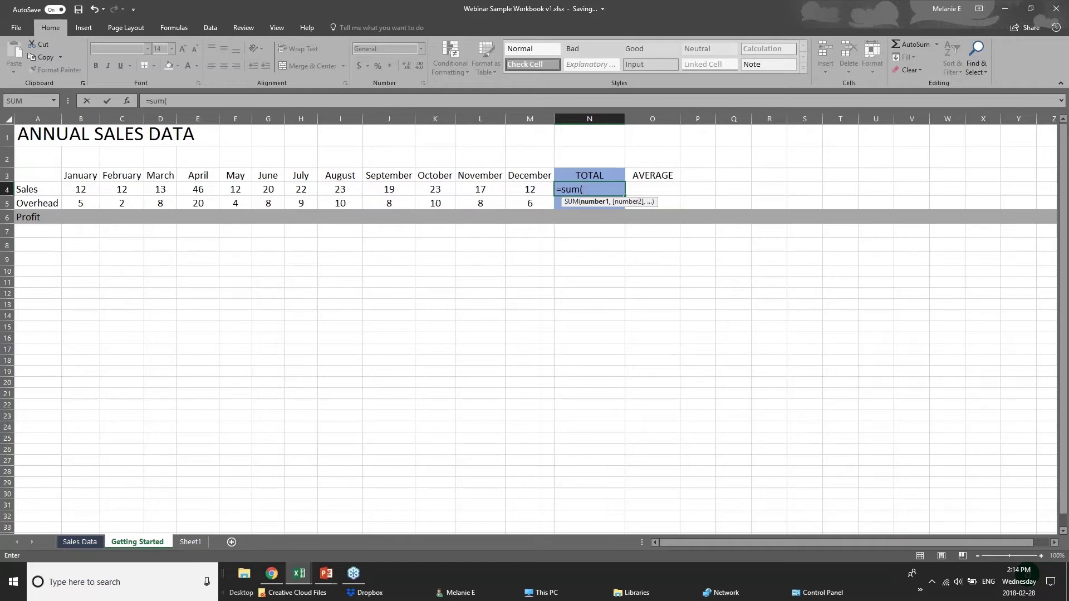
left_click(595, 185)
key("BackSpace")
key("BackSpace")
key("BackSpace")
key("BackSpace")
key("BackSpace")
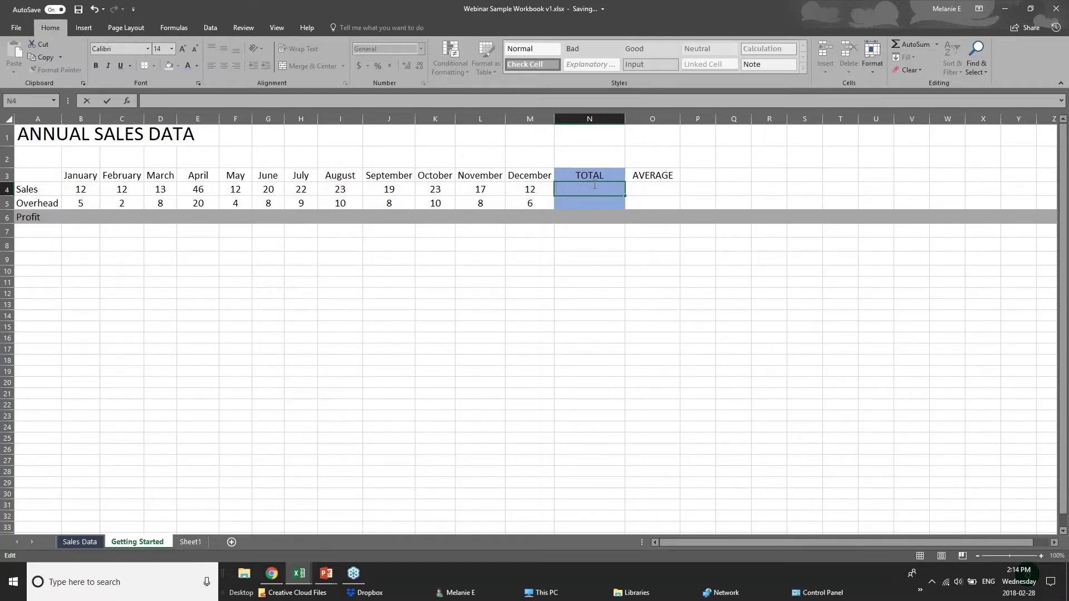
type("=")
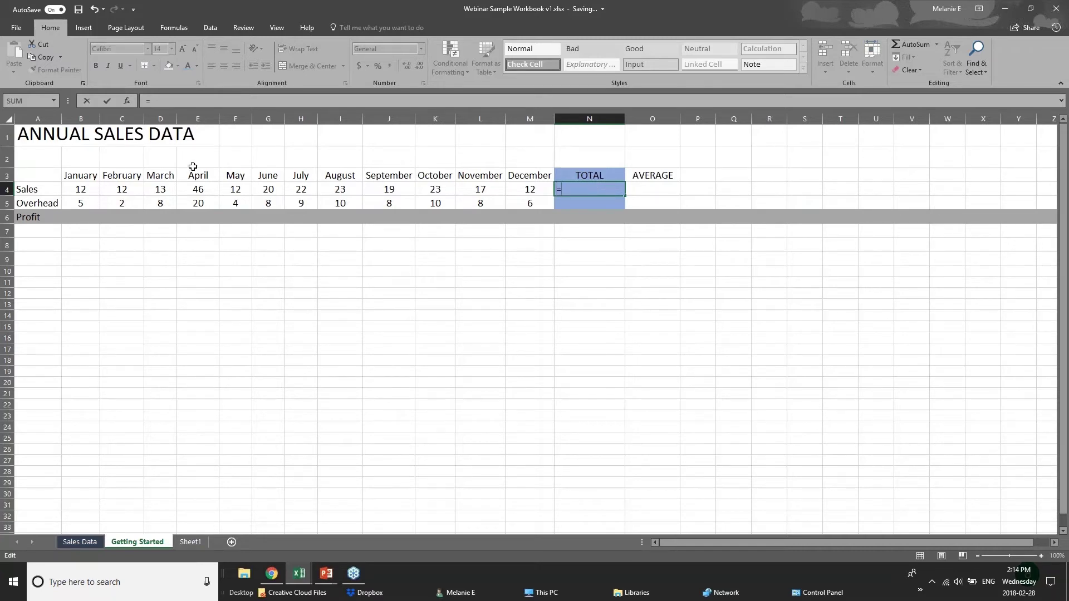
type("12=12")
key("BackSpace")
key("BackSpace")
key("BackSpace")
type("+12")
Commit =12+12 in N4, step across the monthly Sales cells, then inspect N4's formula
left_click(86, 190)
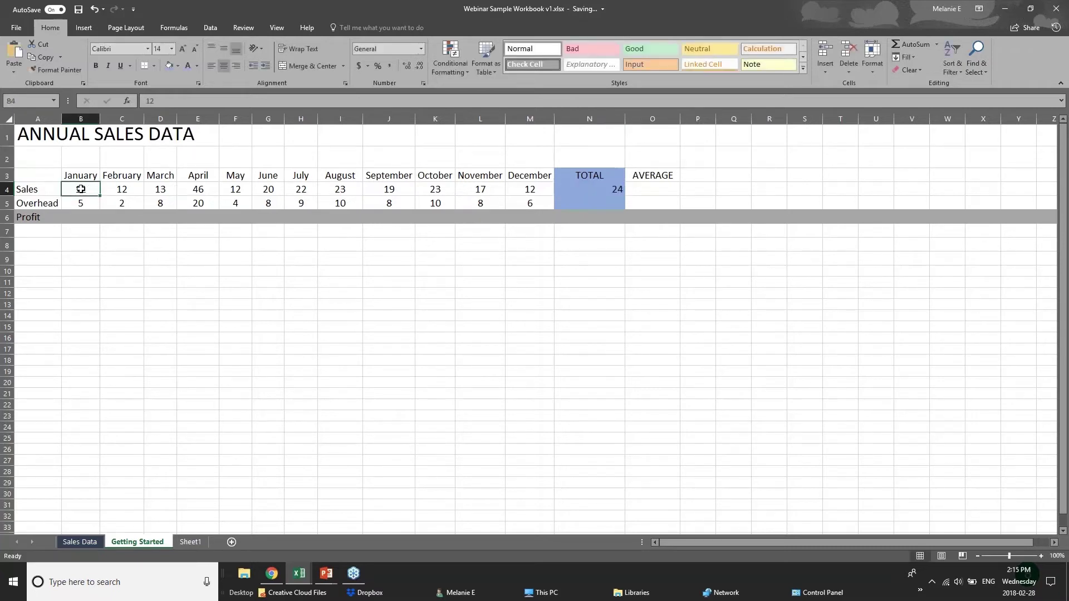
left_click(124, 191)
left_click(162, 191)
left_click(187, 191)
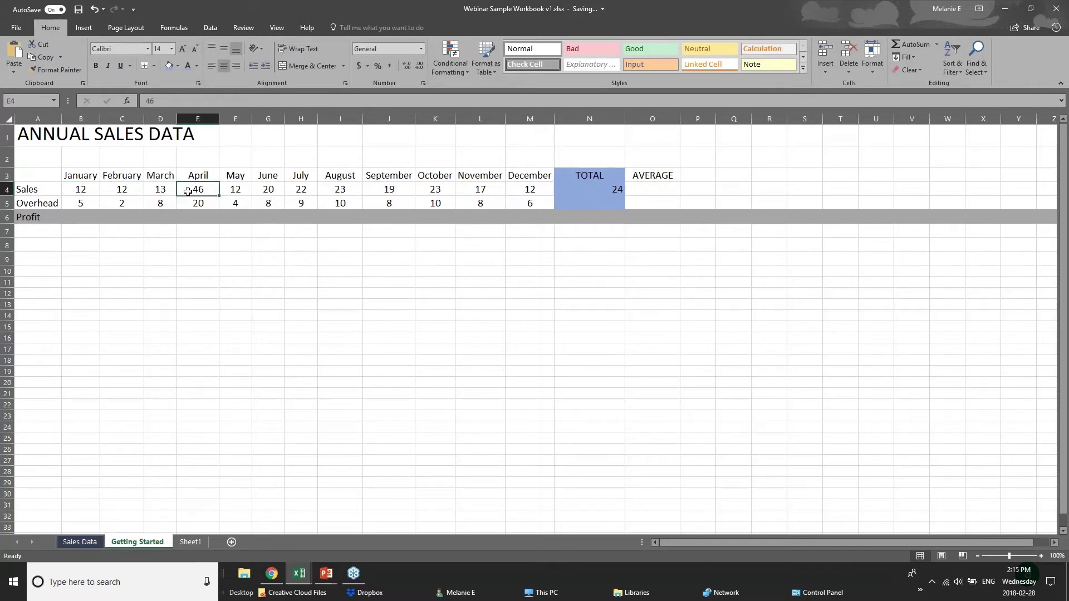
left_click(601, 190)
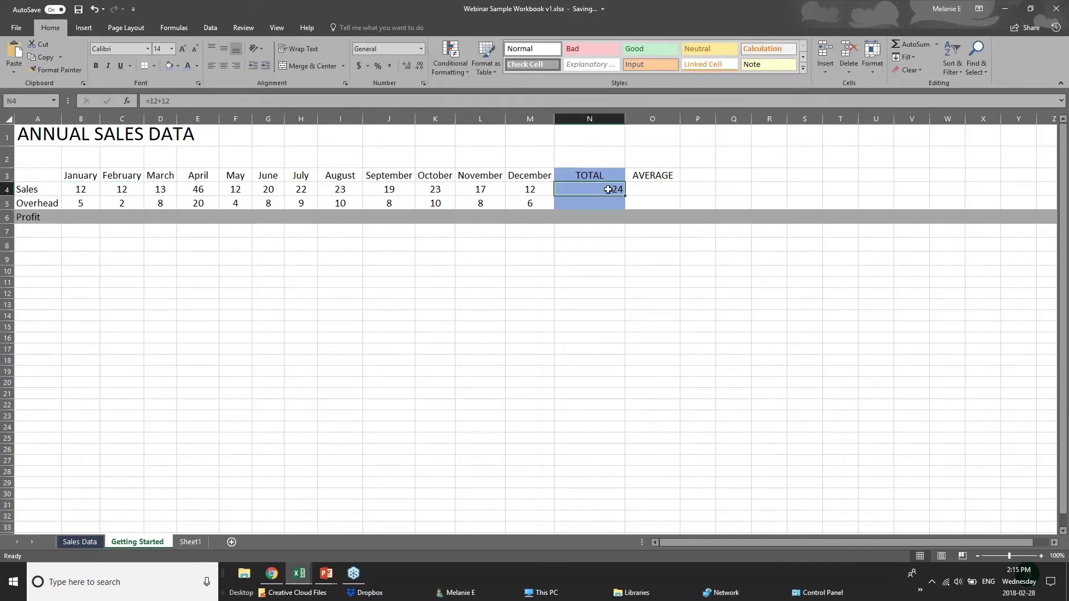
double_click(608, 189)
left_click(587, 259)
left_click(583, 191)
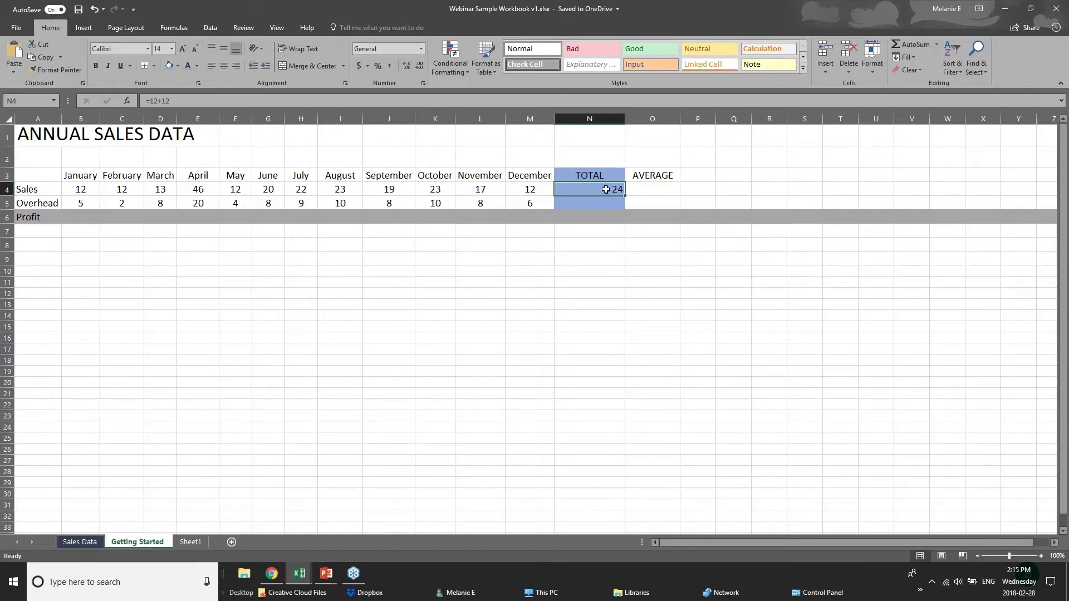
Replace N4 with =sum(B4:M4) over January to December Sales, showing 231
key("Delete")
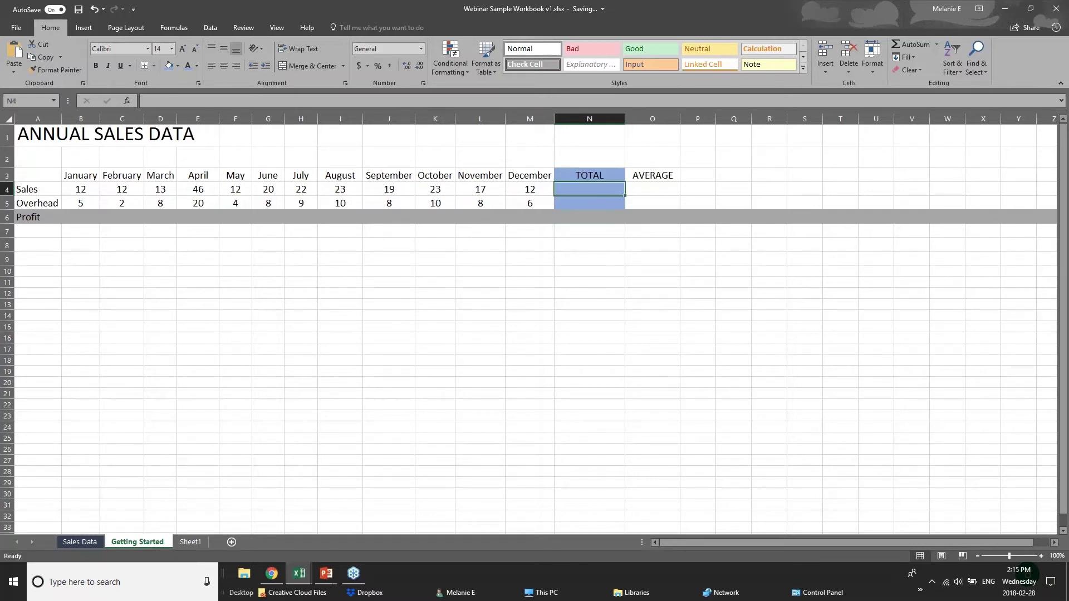
type("=s")
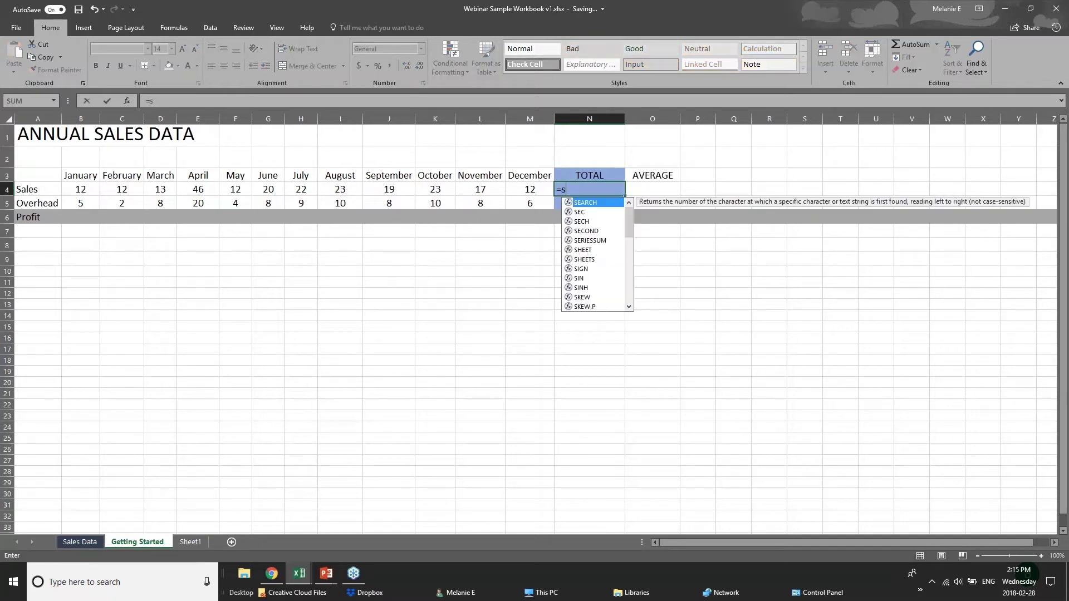
type("um(")
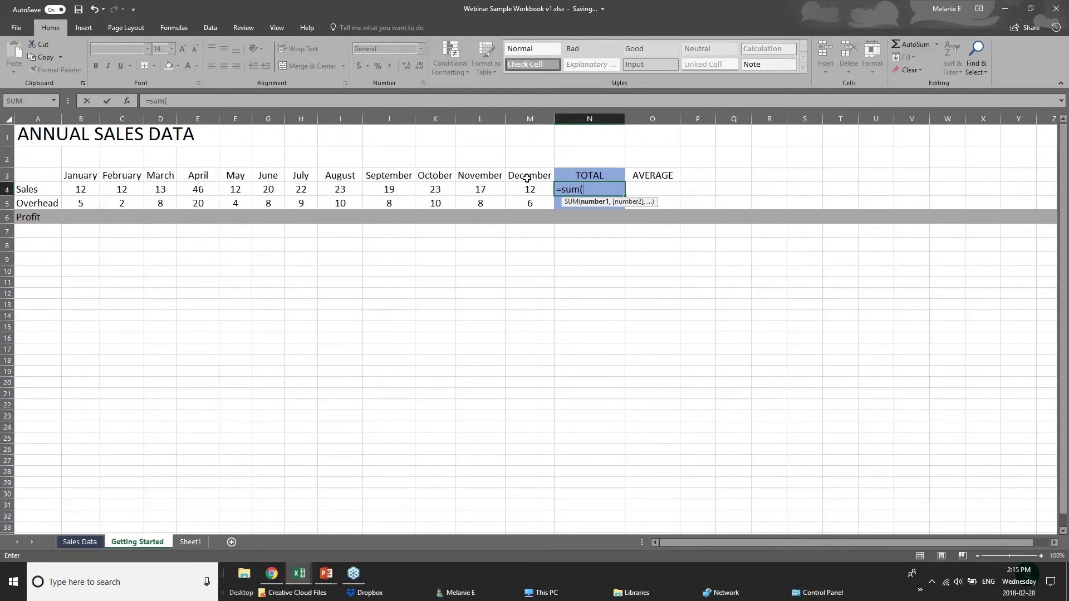
type("b4=")
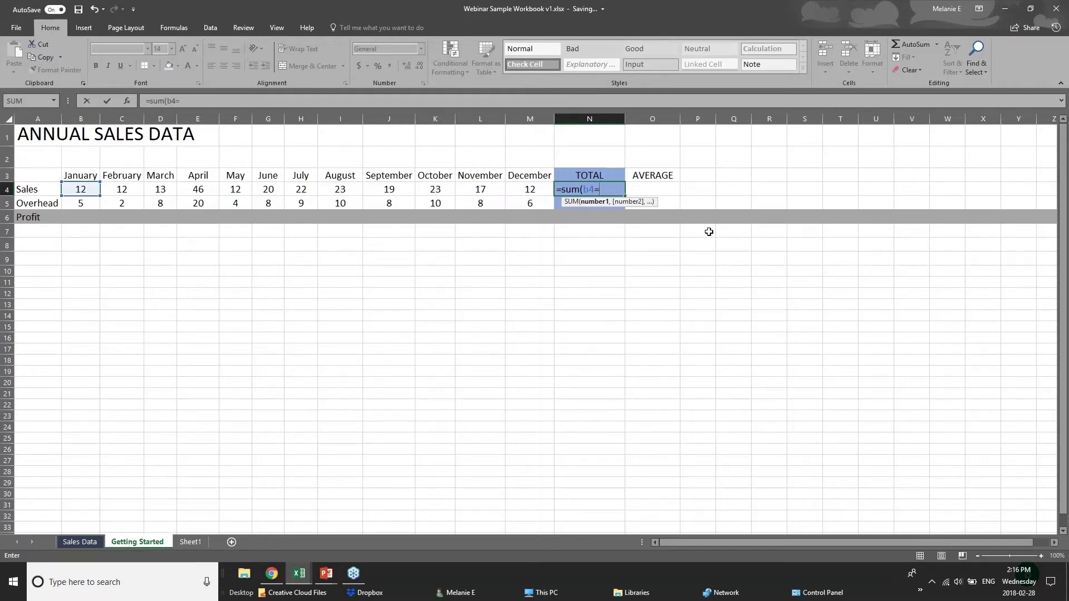
key("BackSpace")
type("+c")
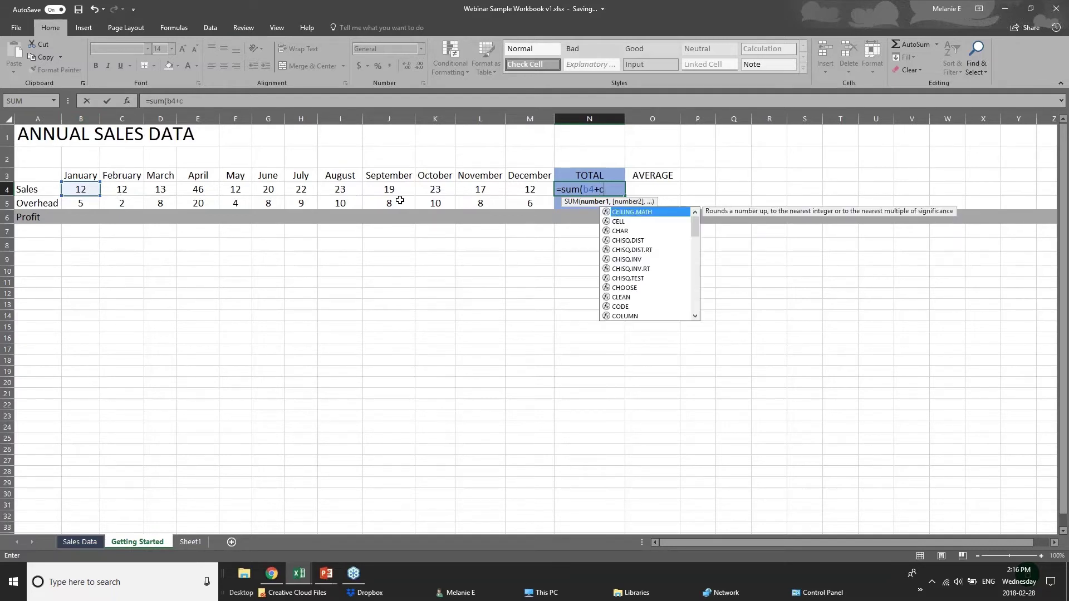
type("4+")
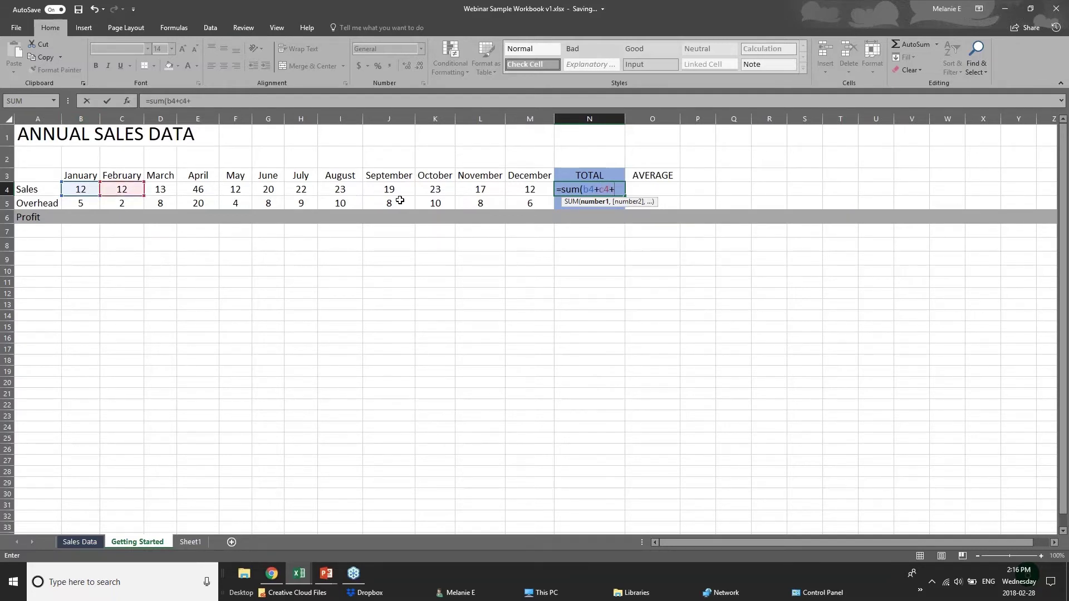
type("d")
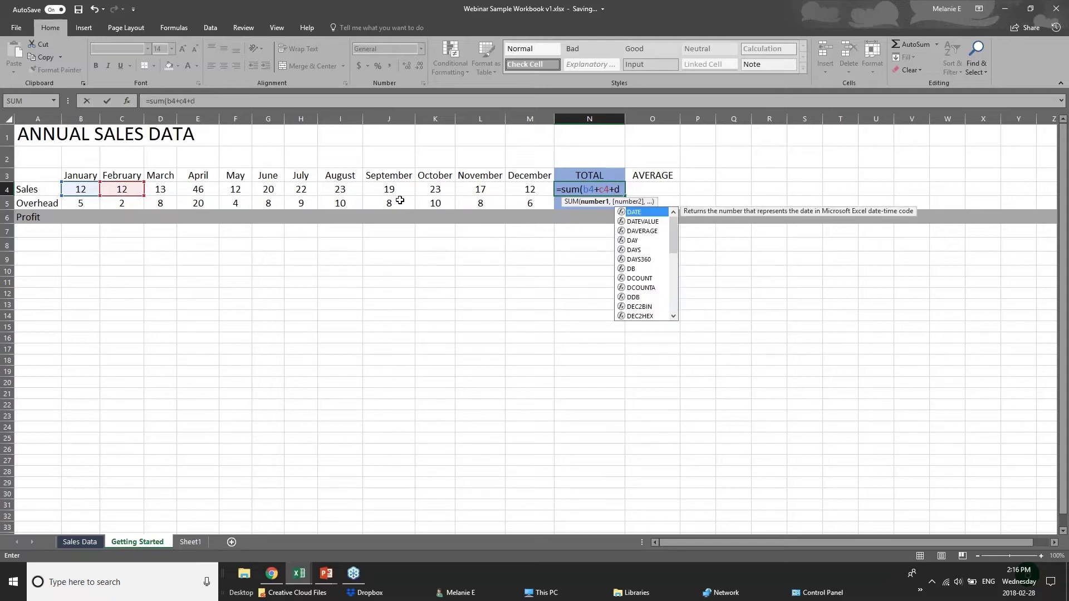
type("4")
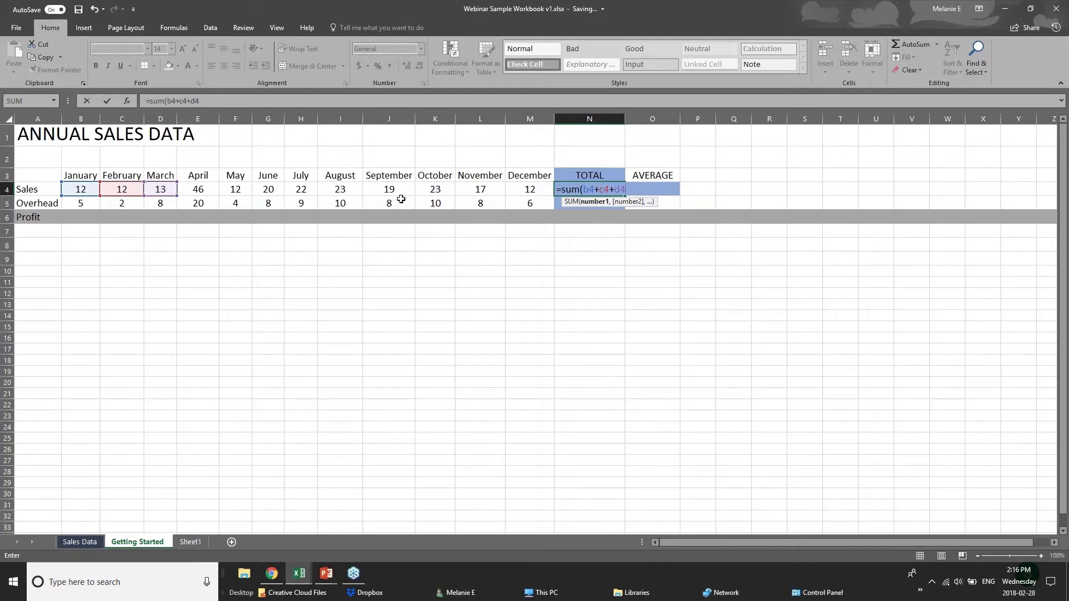
key("BackSpace")
key("BackSpace")
key("BackSpace")
key("BackSpace")
key("BackSpace")
key("BackSpace")
key("BackSpace")
key("BackSpace")
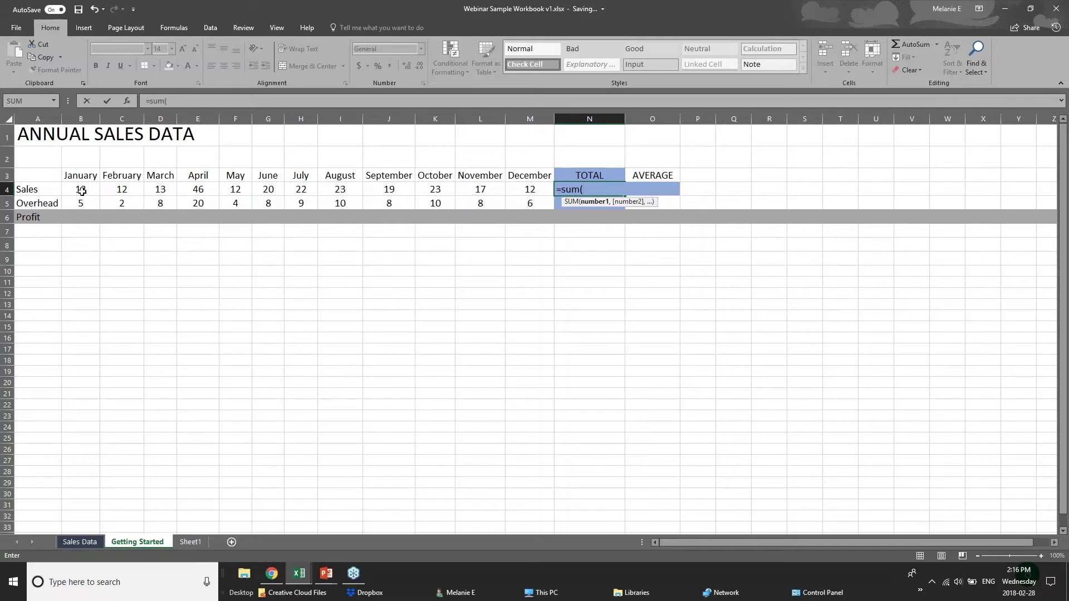
left_click_drag(82, 191, 516, 191)
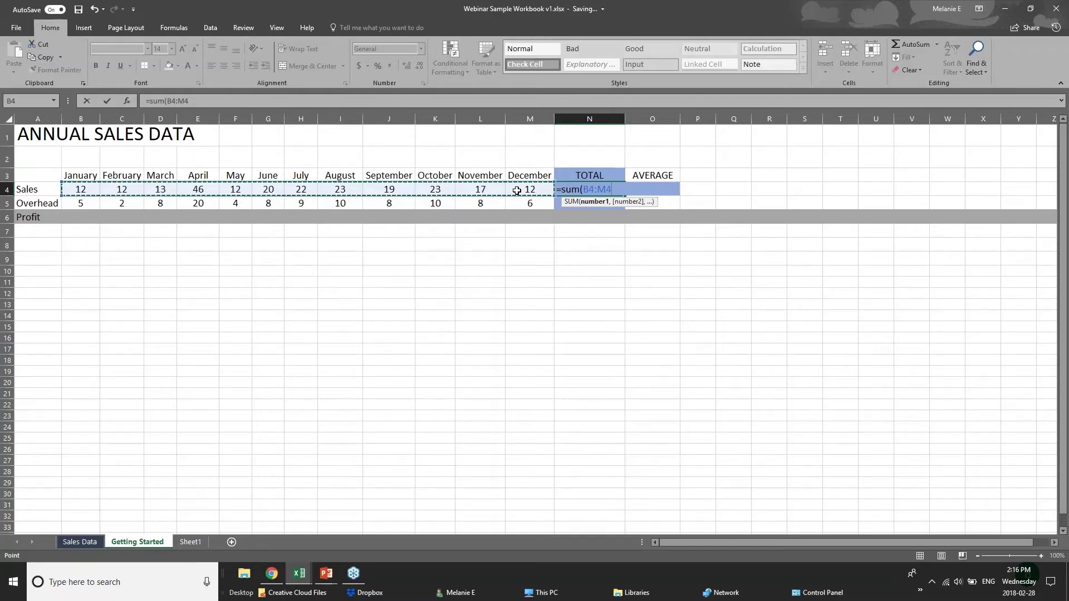
key("Return")
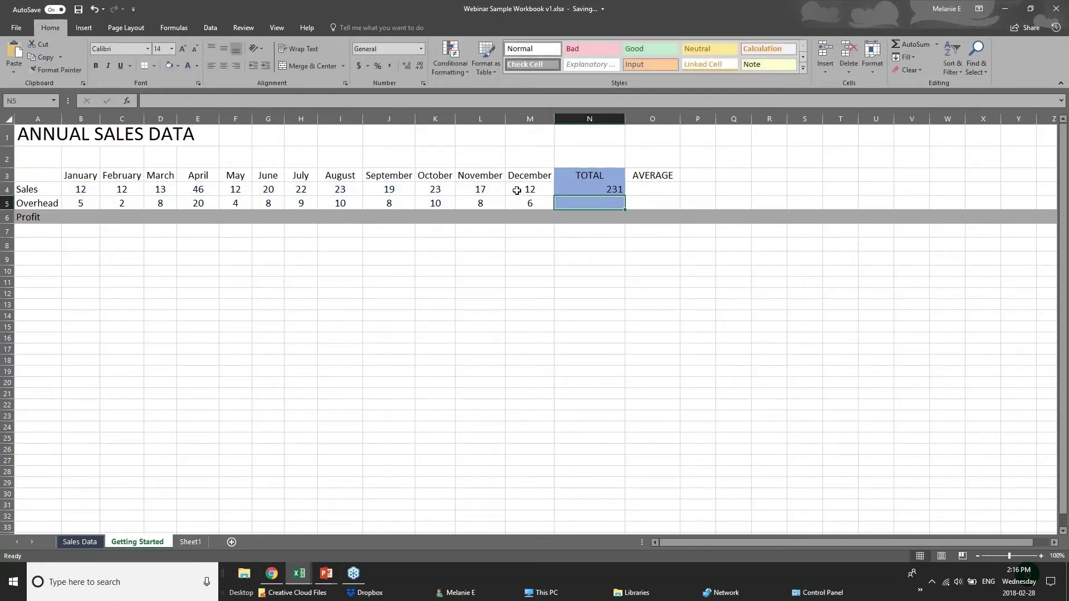
Clear N4 and rebuild it with AutoSum as =SUM(B4:M4), totalling 231, ending on N5
left_click(588, 191)
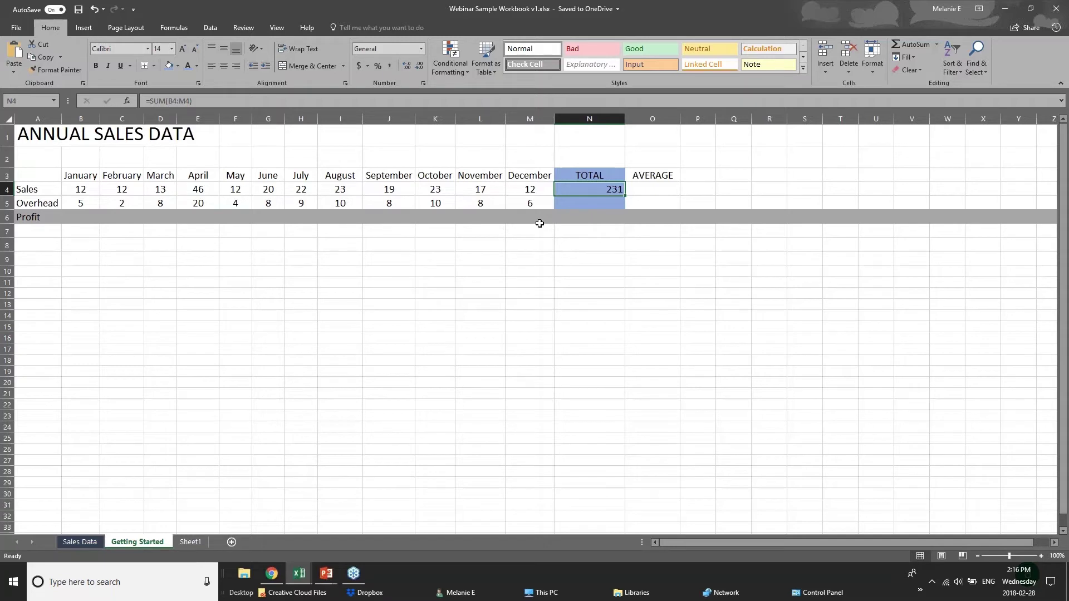
key("Delete")
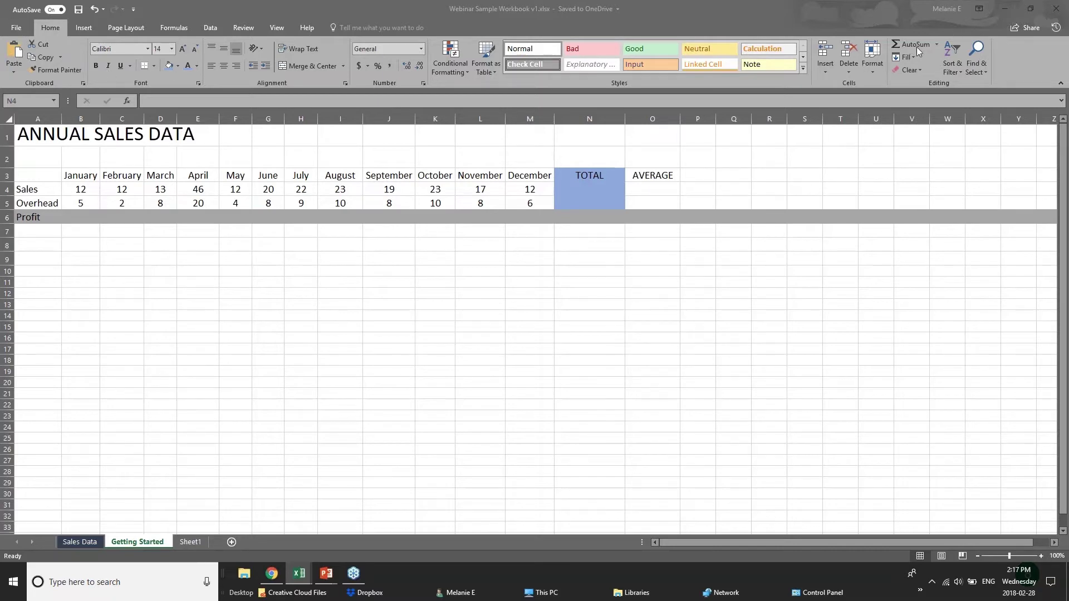
left_click(613, 193)
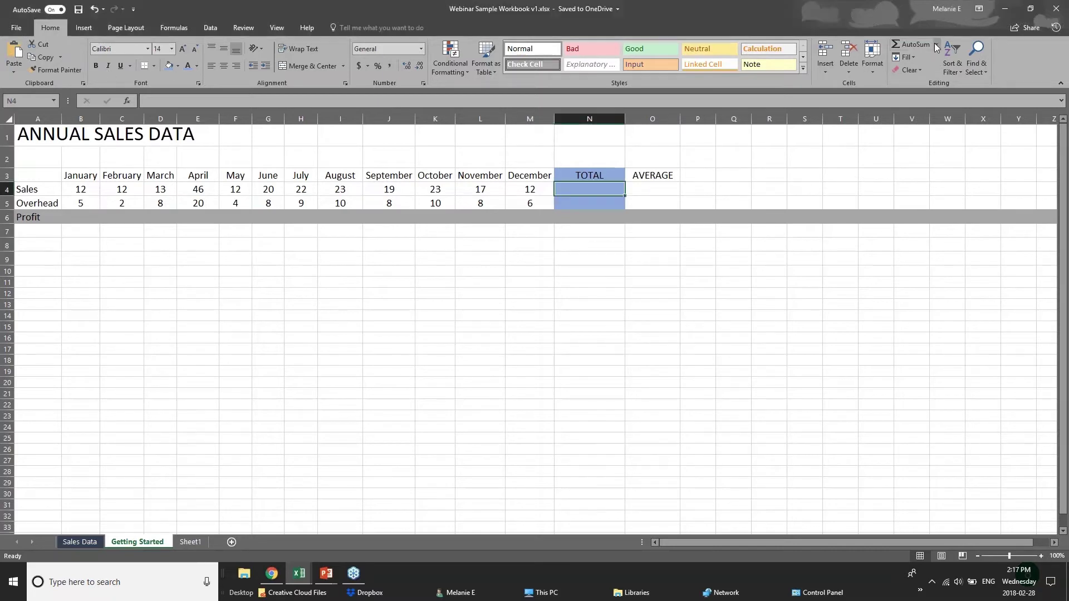
left_click(904, 45)
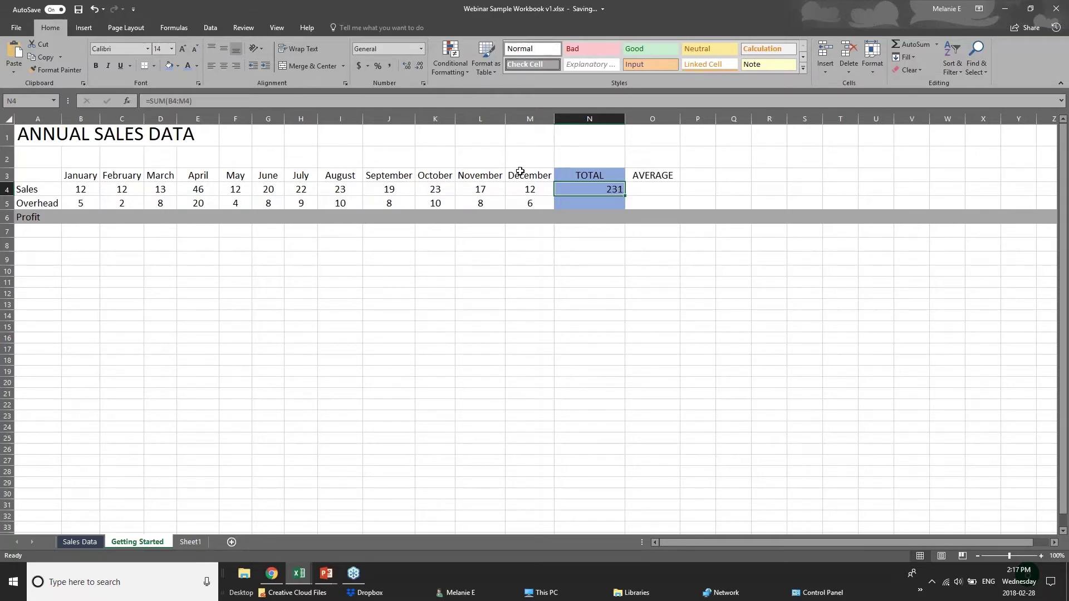
left_click(74, 190)
left_click_drag(74, 191, 561, 190)
left_click(561, 191)
key("Return")
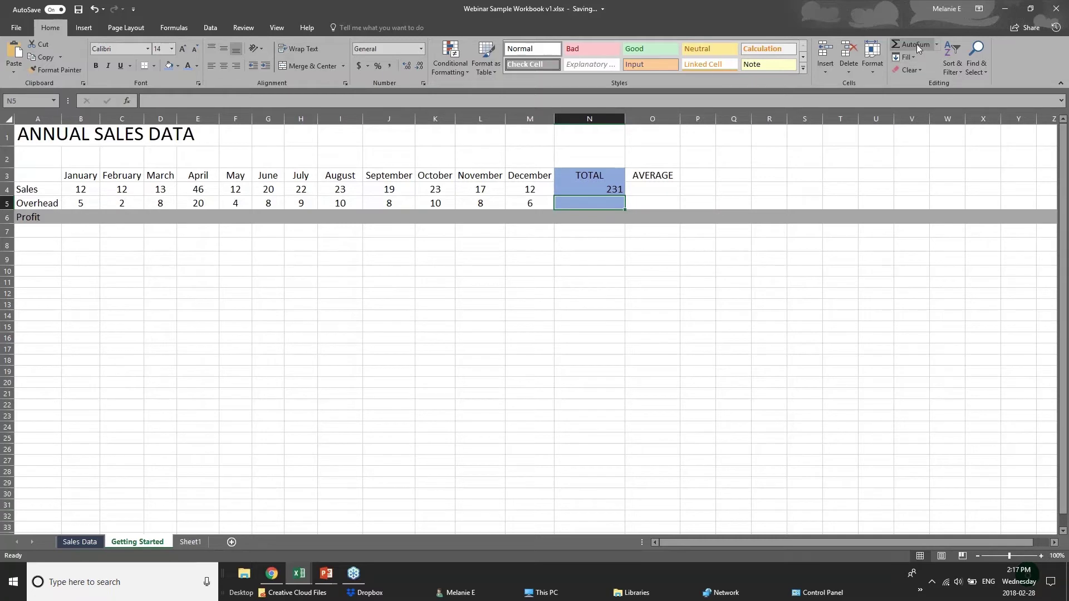
left_click(916, 44)
key("Delete")
left_click(937, 45)
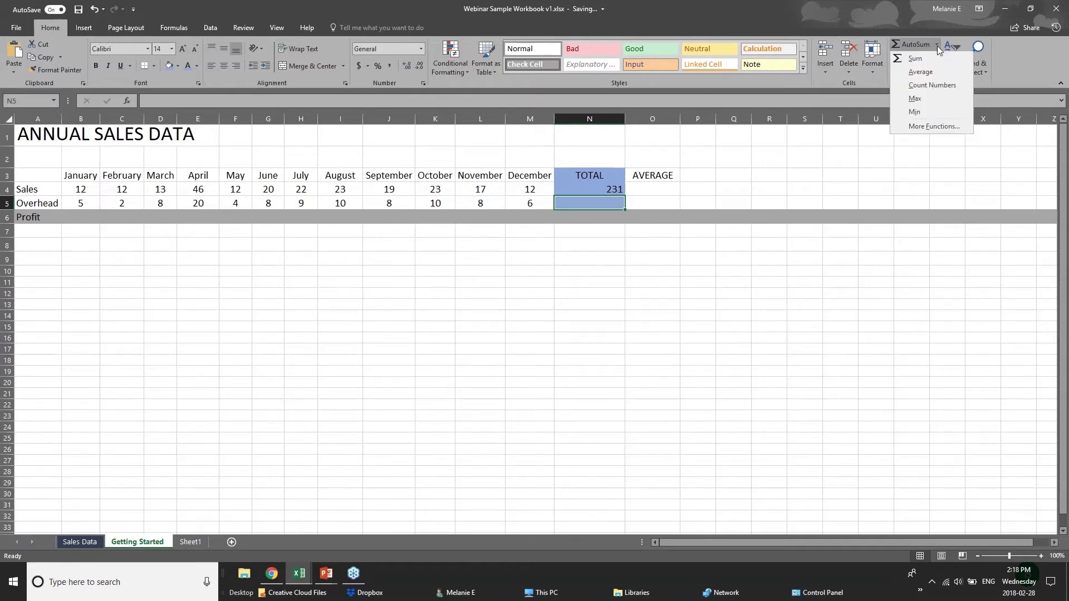
left_click(914, 73)
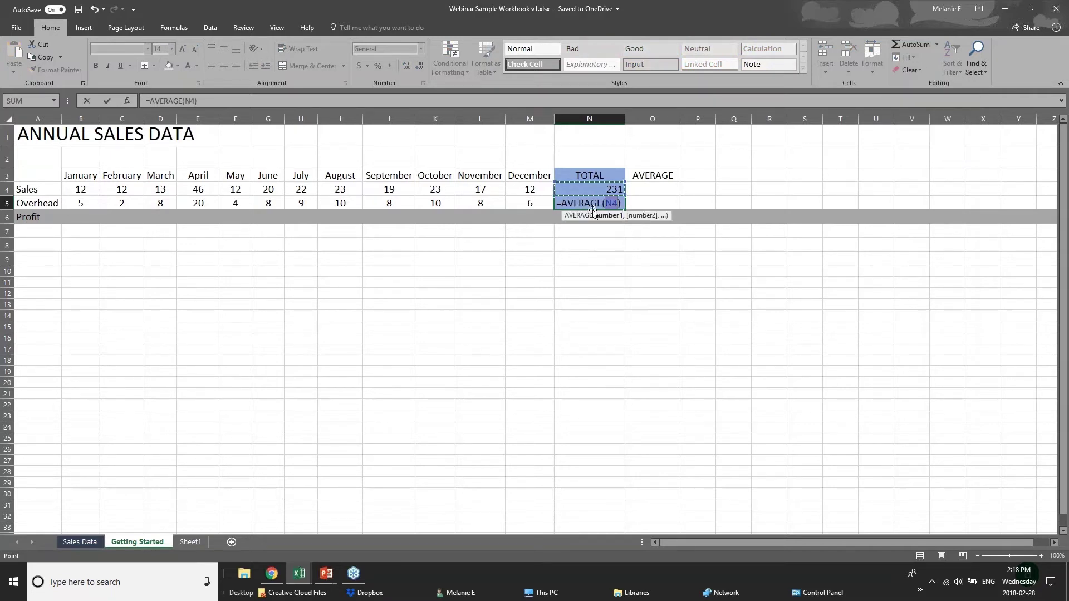
left_click(607, 203)
left_click(93, 204)
left_click_drag(94, 203, 535, 203)
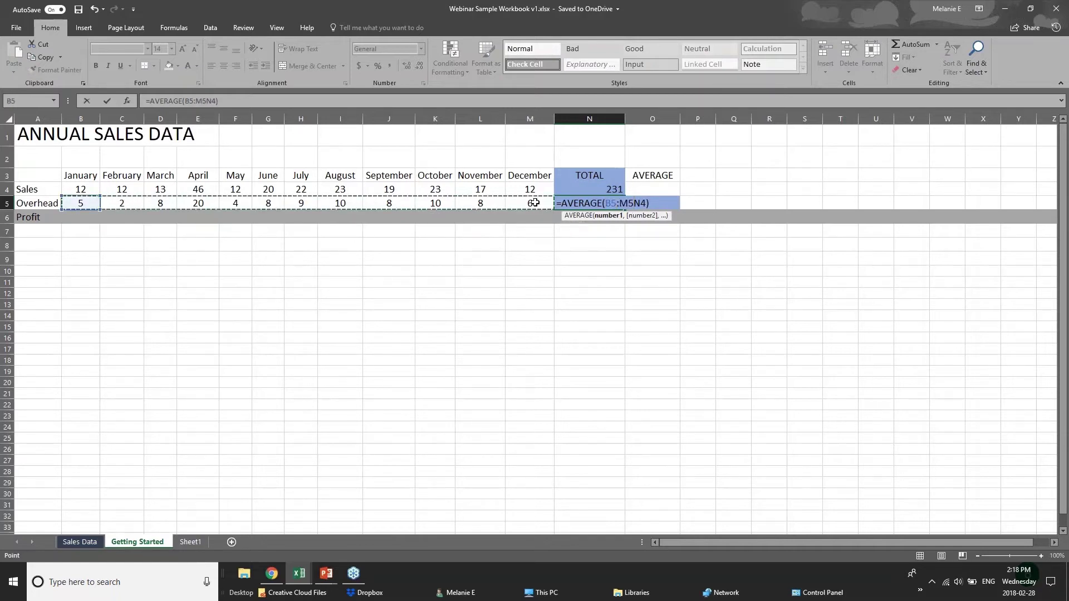
left_click(604, 216)
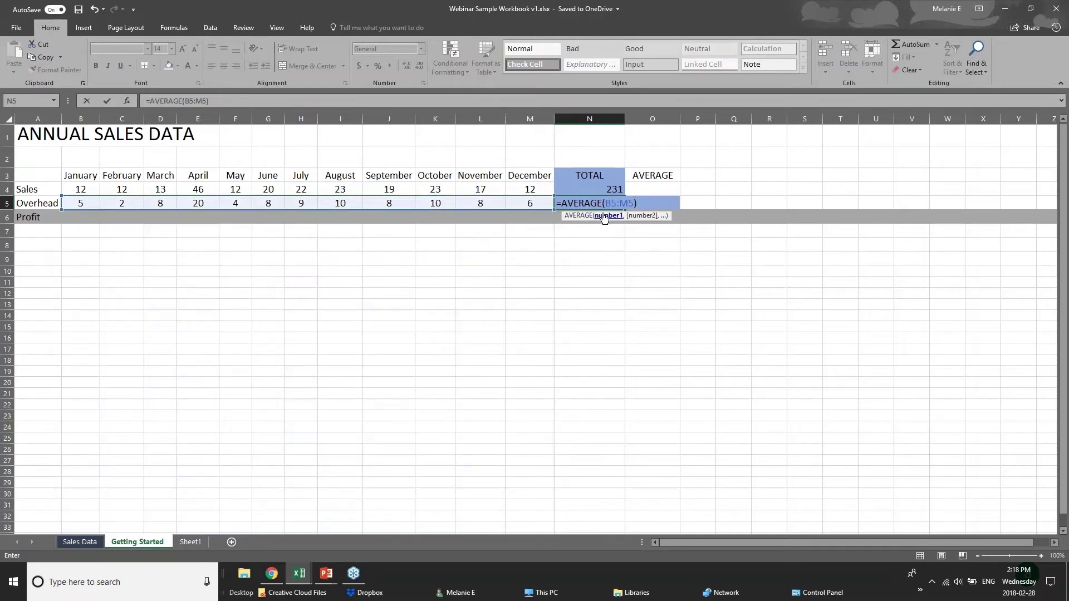
key("Return")
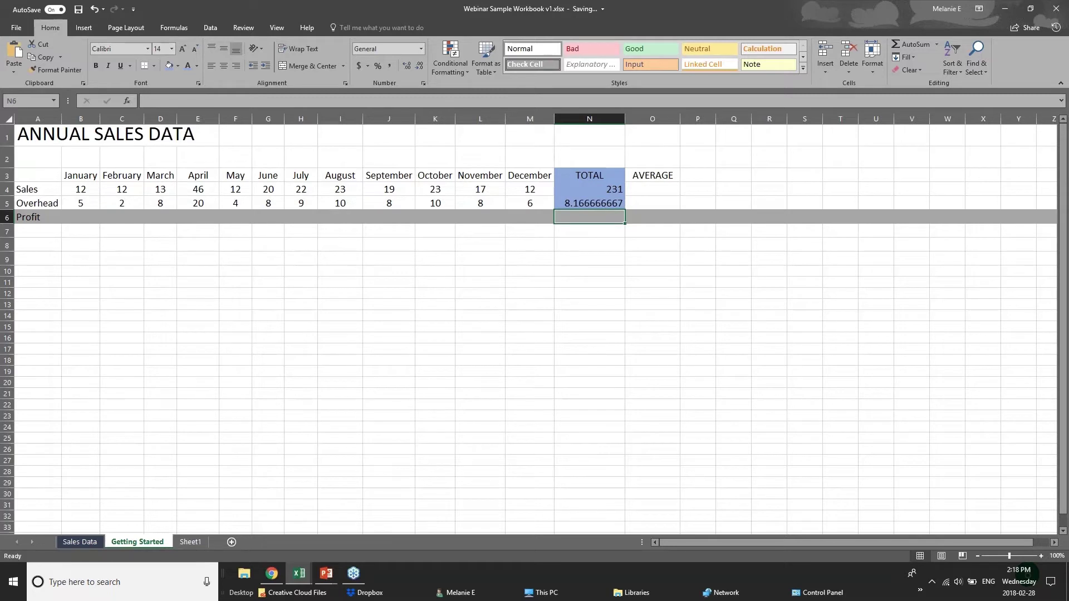
key("Up")
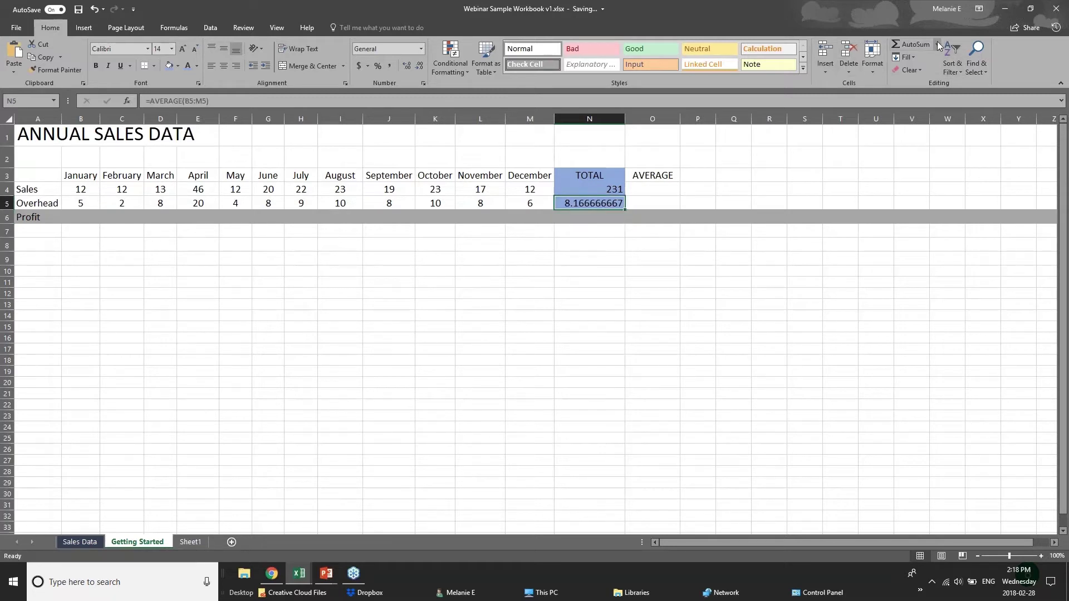
left_click_drag(88, 201, 520, 203)
left_click(573, 205)
left_click(75, 193)
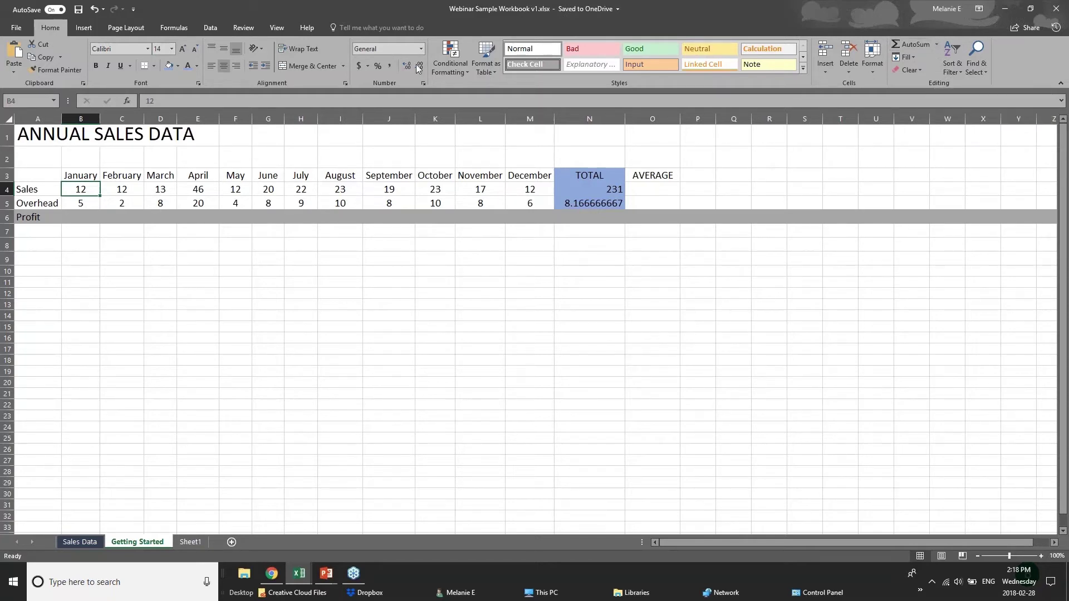
Insert a trial AutoSum SUM into B4 from the Formulas tab, then undo it
left_click(181, 28)
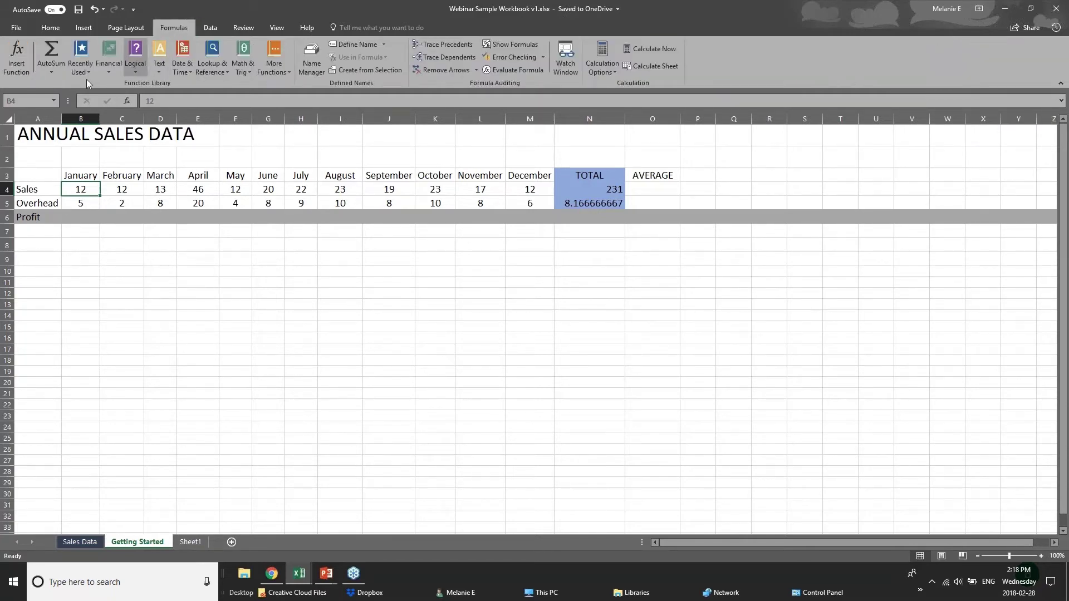
left_click(59, 73)
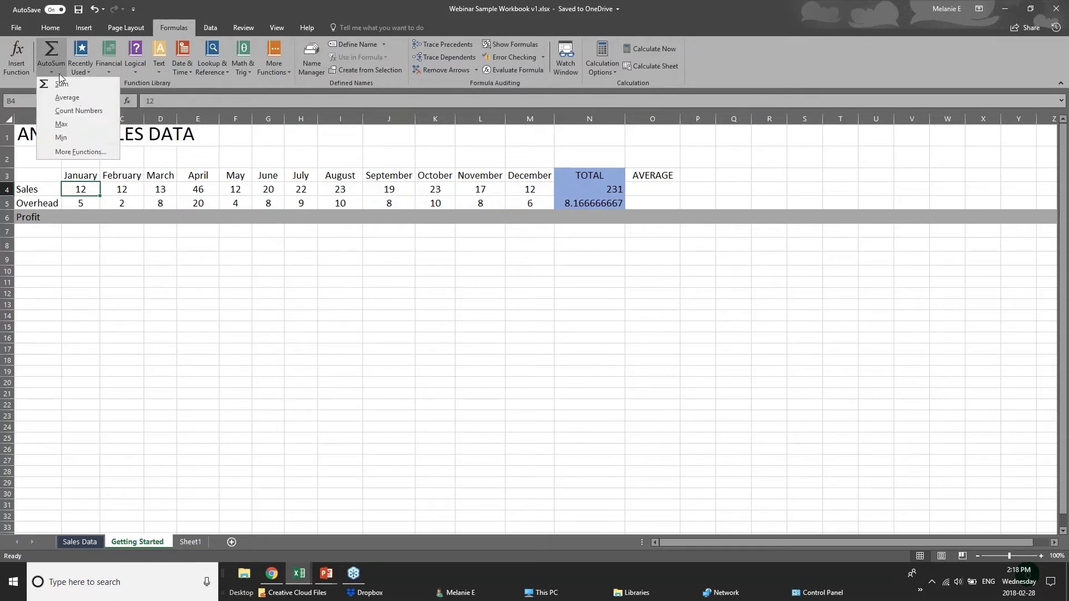
left_click(55, 49)
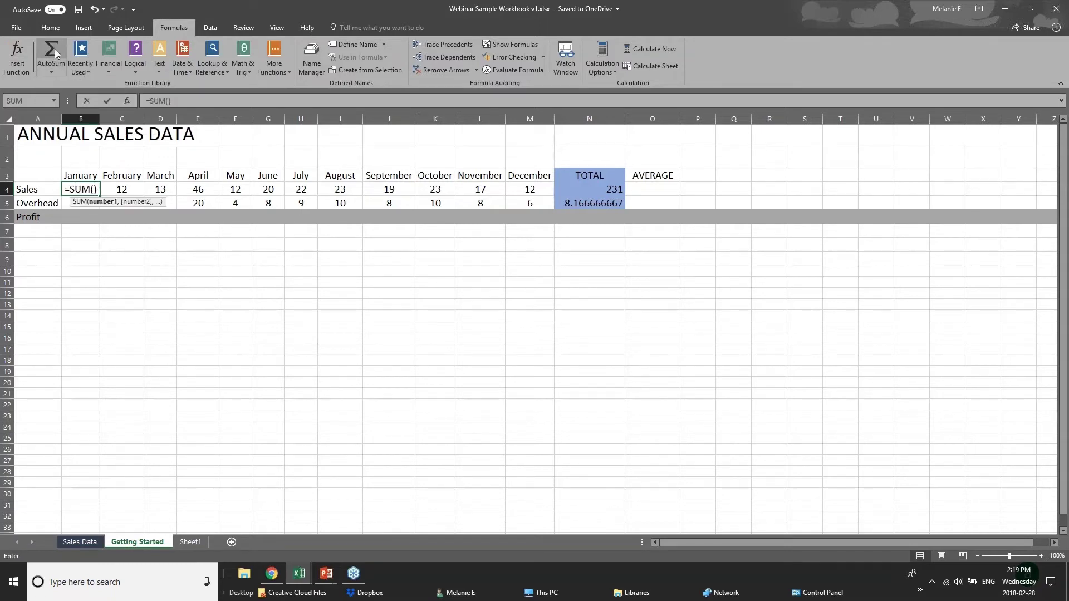
key("ctrl+z")
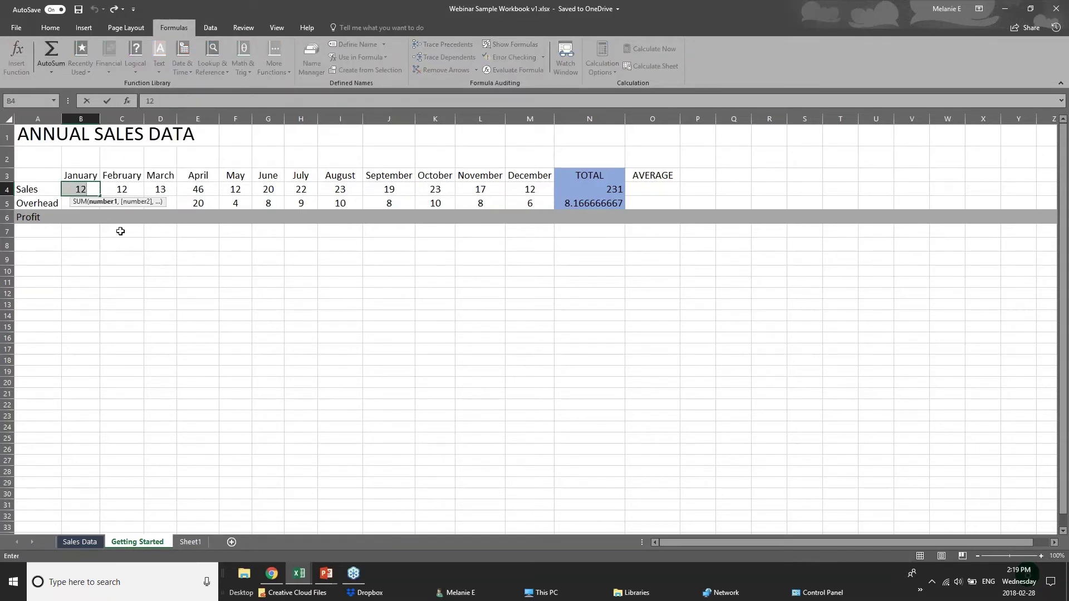
left_click(182, 293)
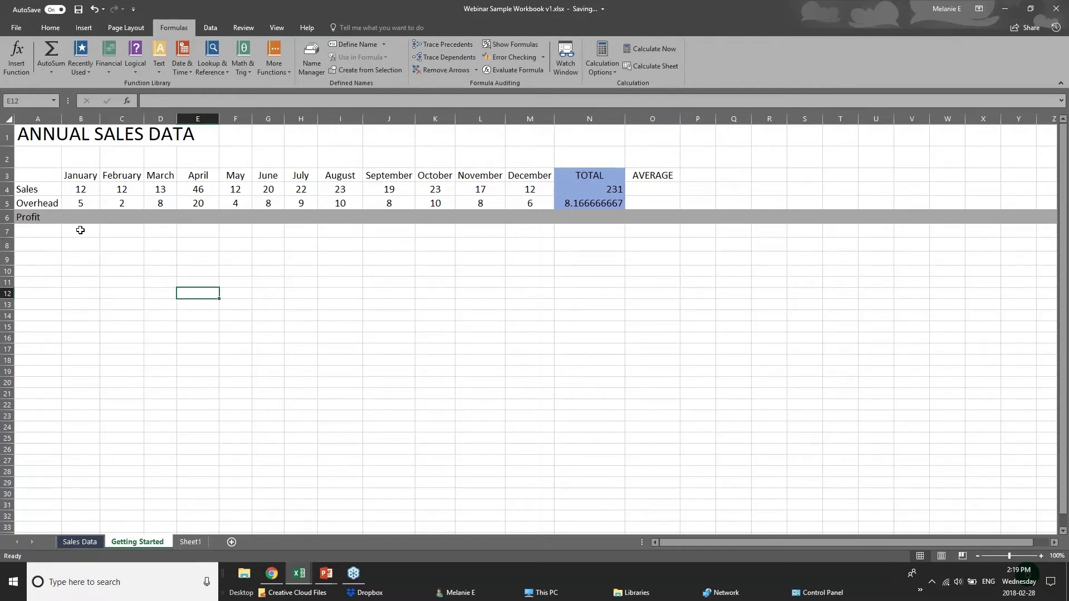
left_click(90, 232)
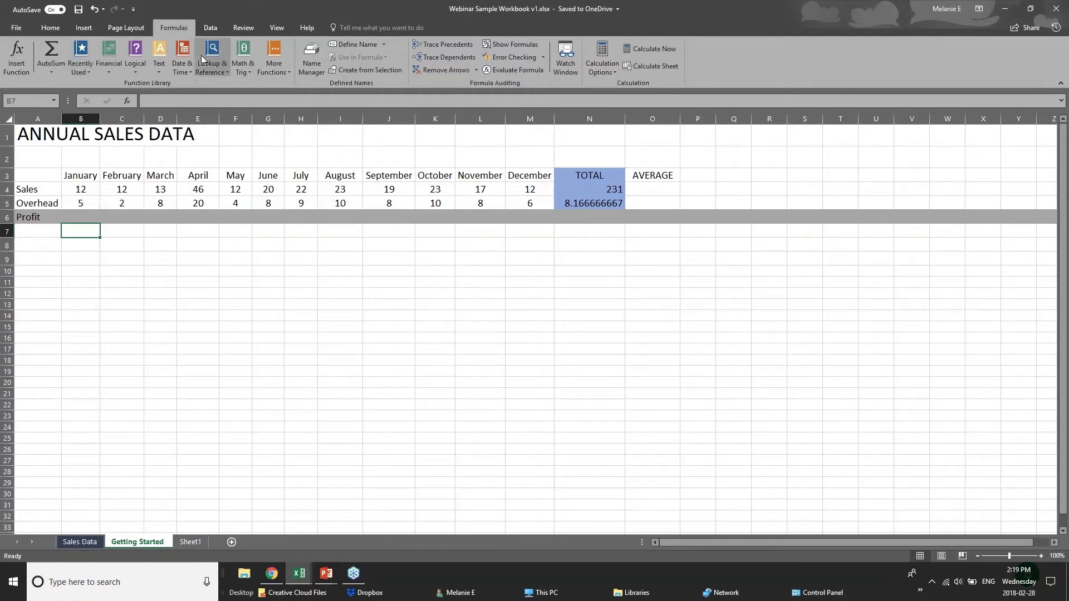
Browse the Recently Used, Logical, Text and Math & Trig function lists
left_click(78, 71)
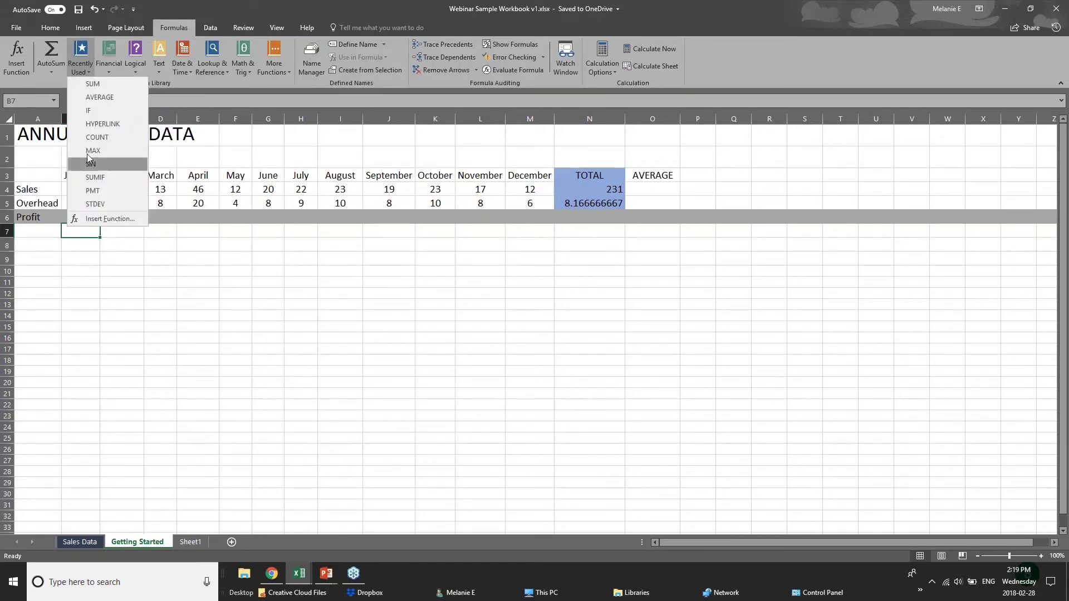
left_click(102, 68)
left_click(135, 71)
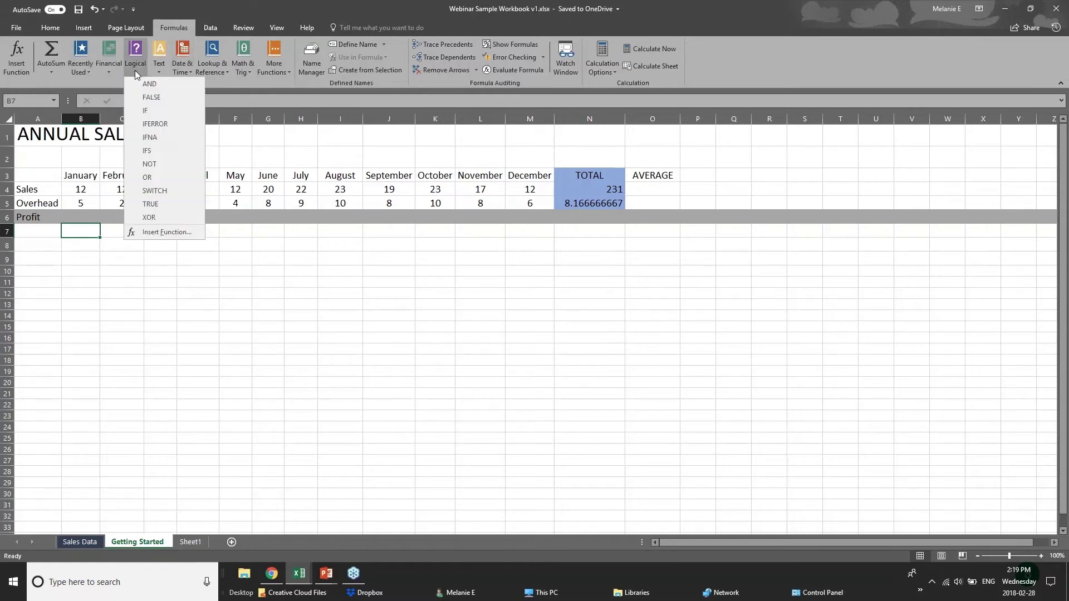
left_click(209, 82)
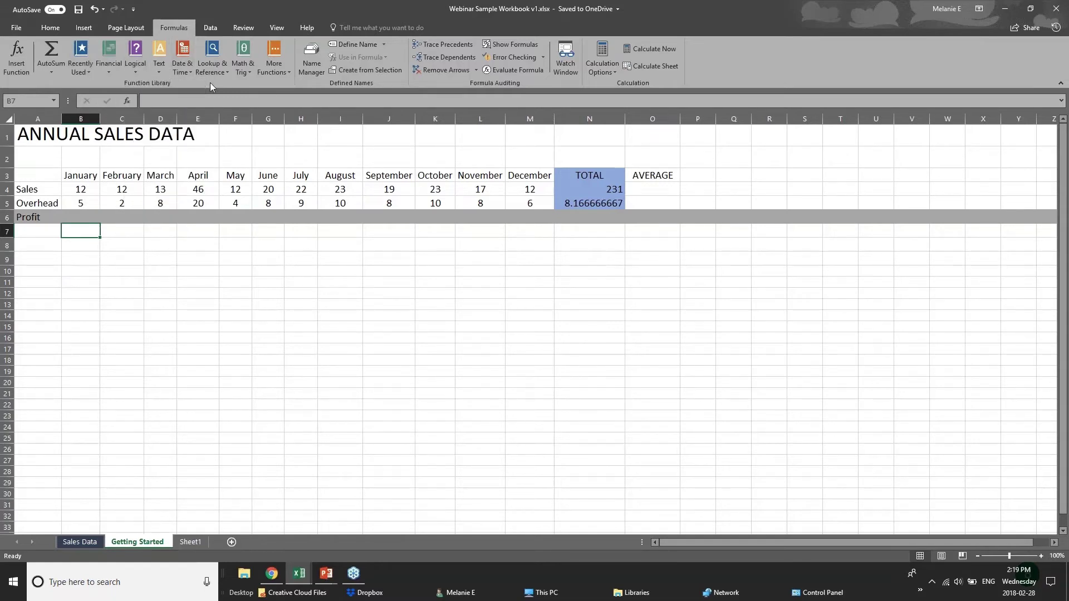
left_click(159, 74)
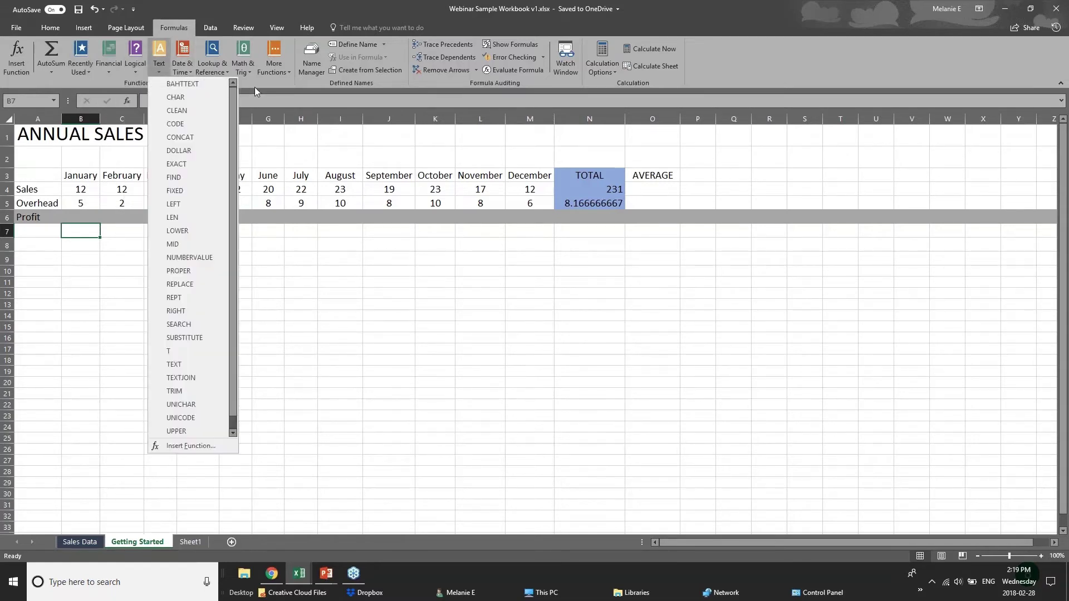
left_click(245, 72)
left_click(245, 72)
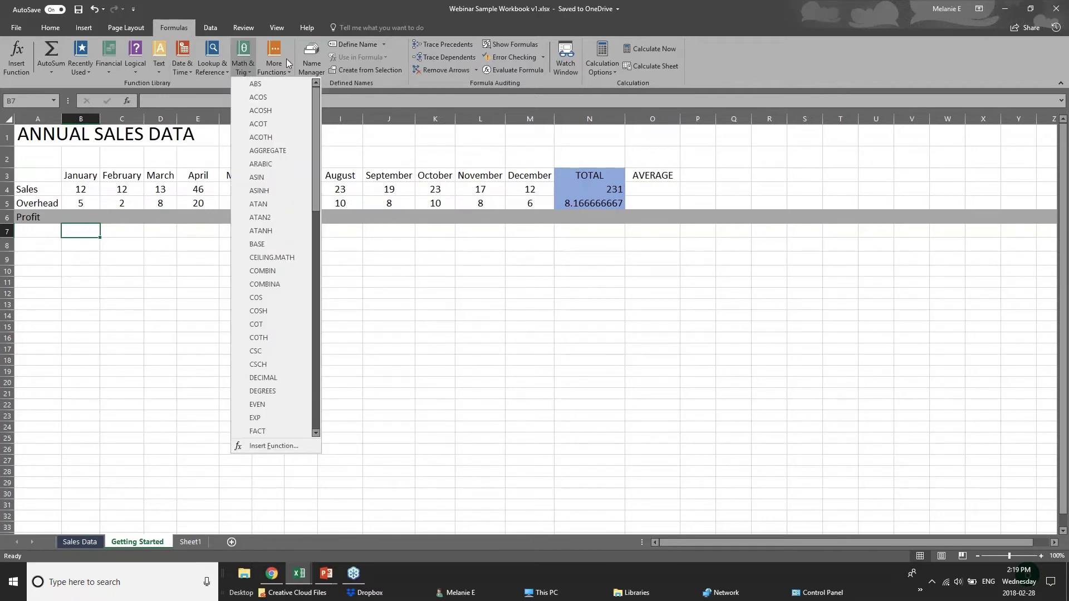
Browse Lookup & Reference and Date & Time, then close the AutoSum list unchosen
left_click(209, 72)
left_click(208, 72)
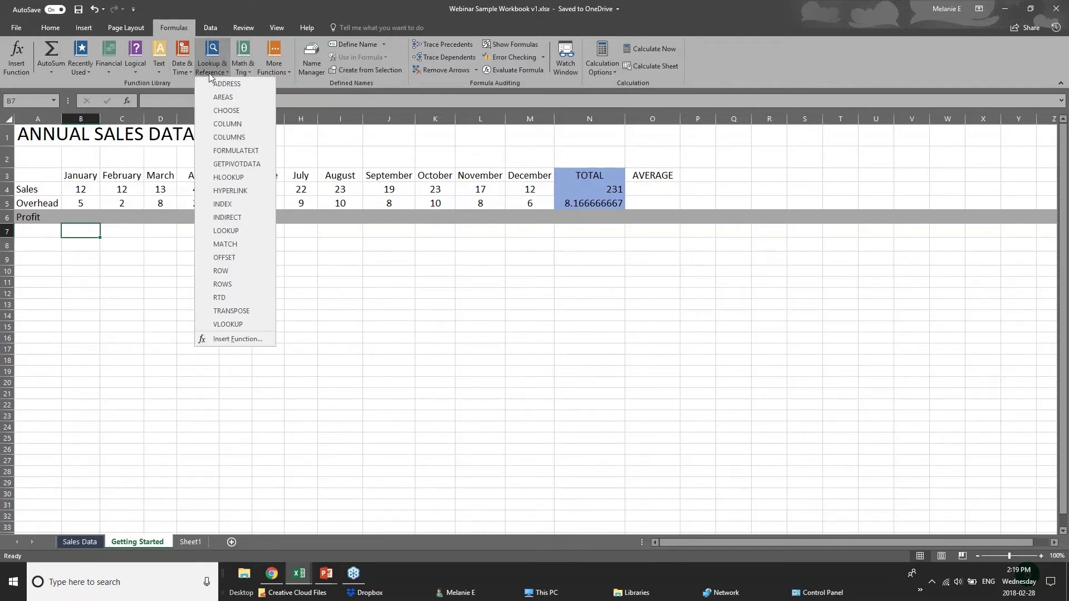
left_click(180, 73)
left_click(180, 72)
left_click(257, 81)
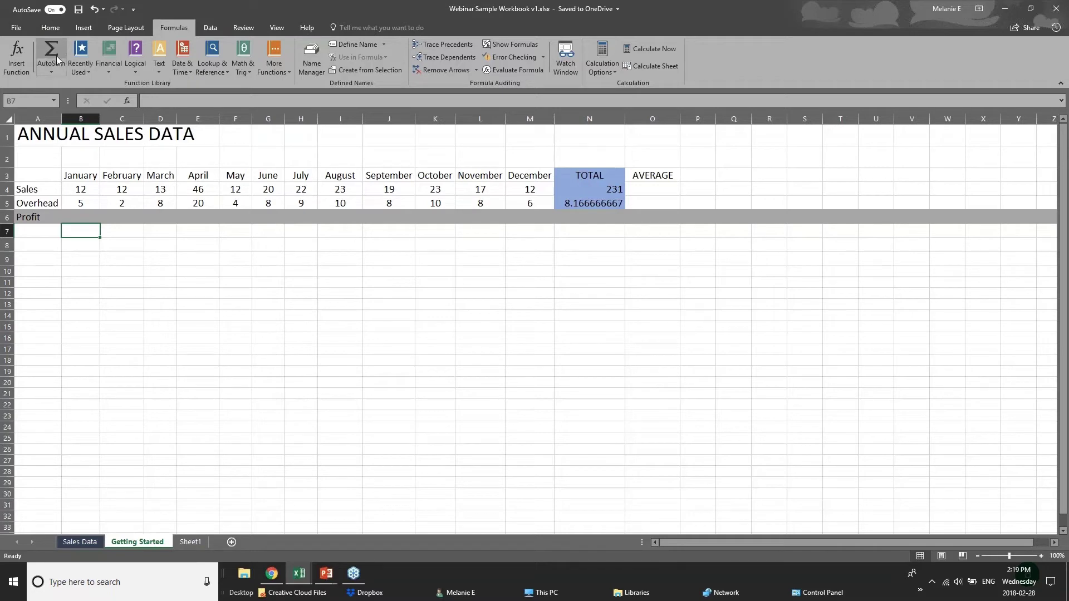
left_click(51, 72)
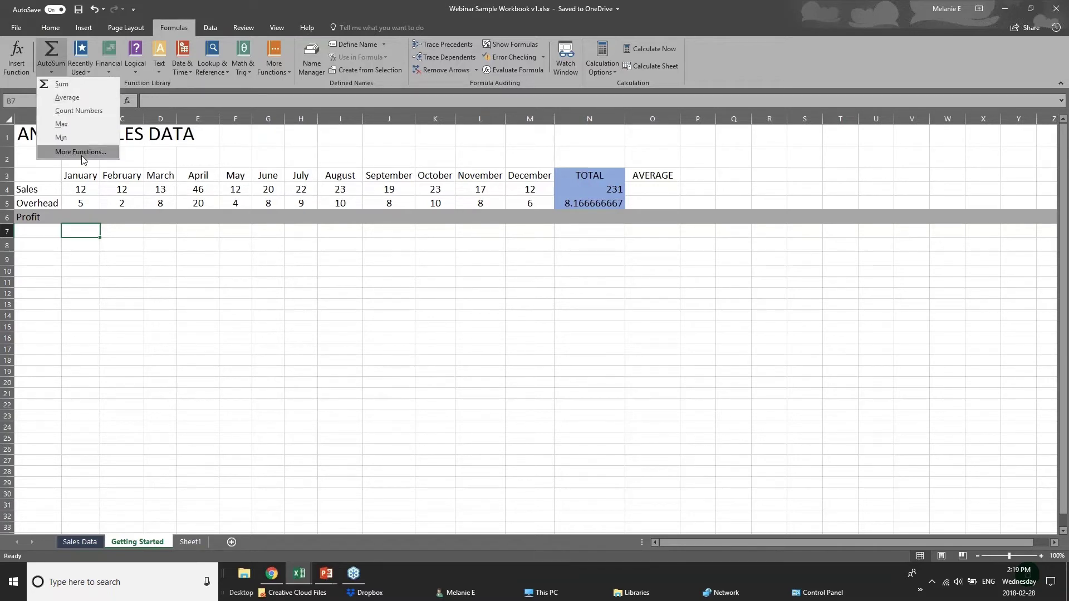
left_click(91, 224)
left_click(88, 217)
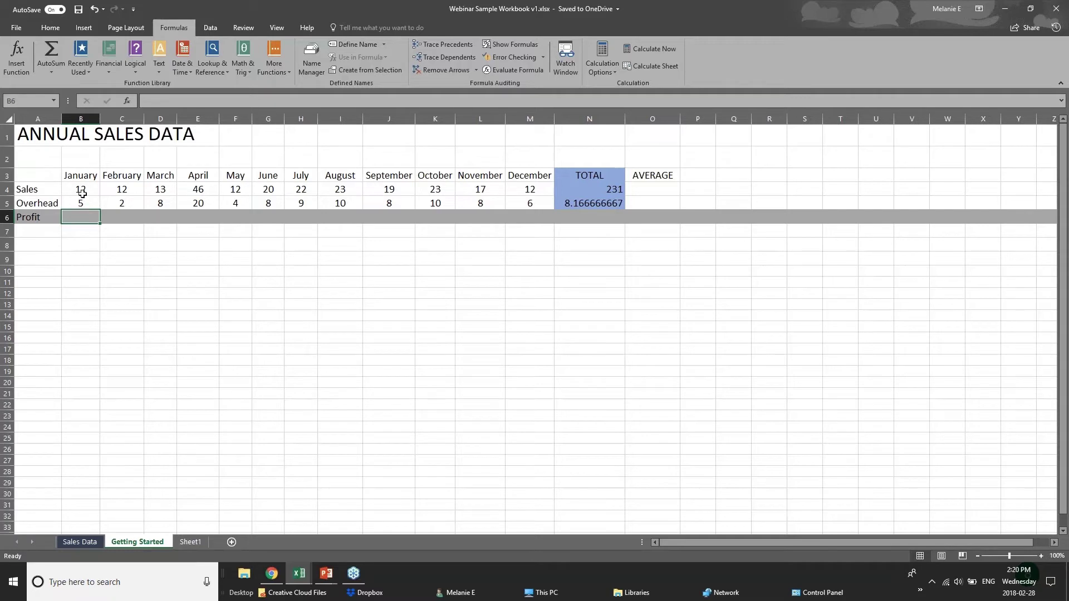
Enter =B4-B5 in the January Profit cell B6, giving a profit of 7
left_click(82, 195)
left_click(81, 201)
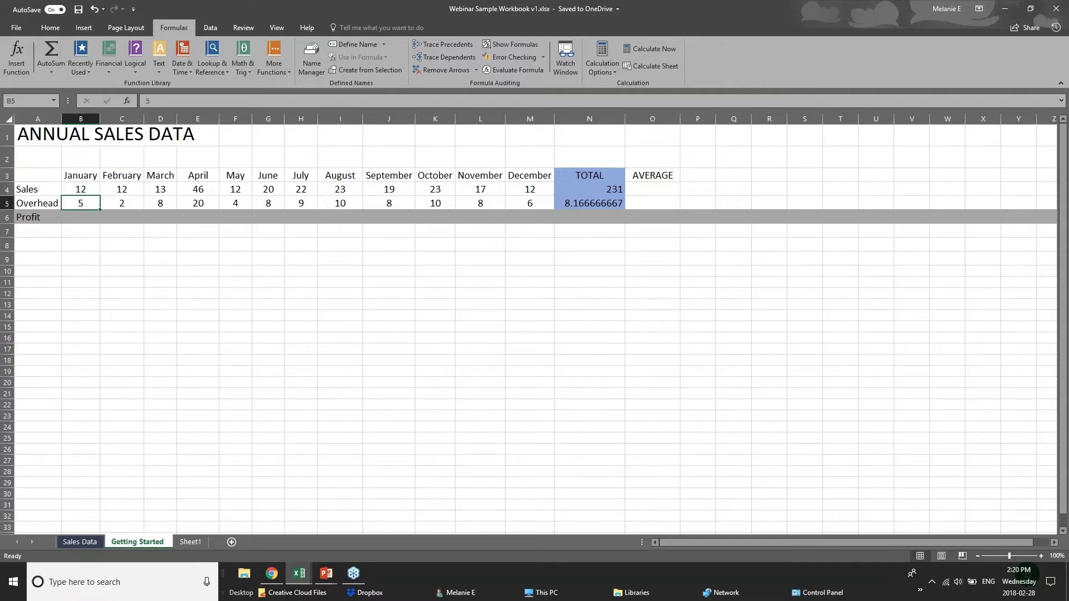
left_click(82, 216)
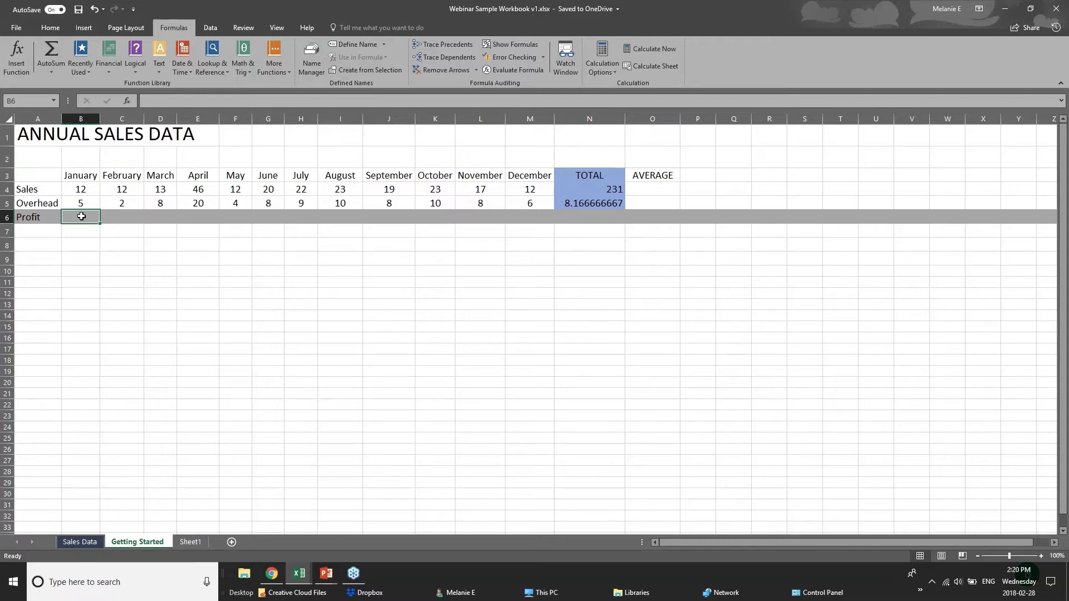
type("=")
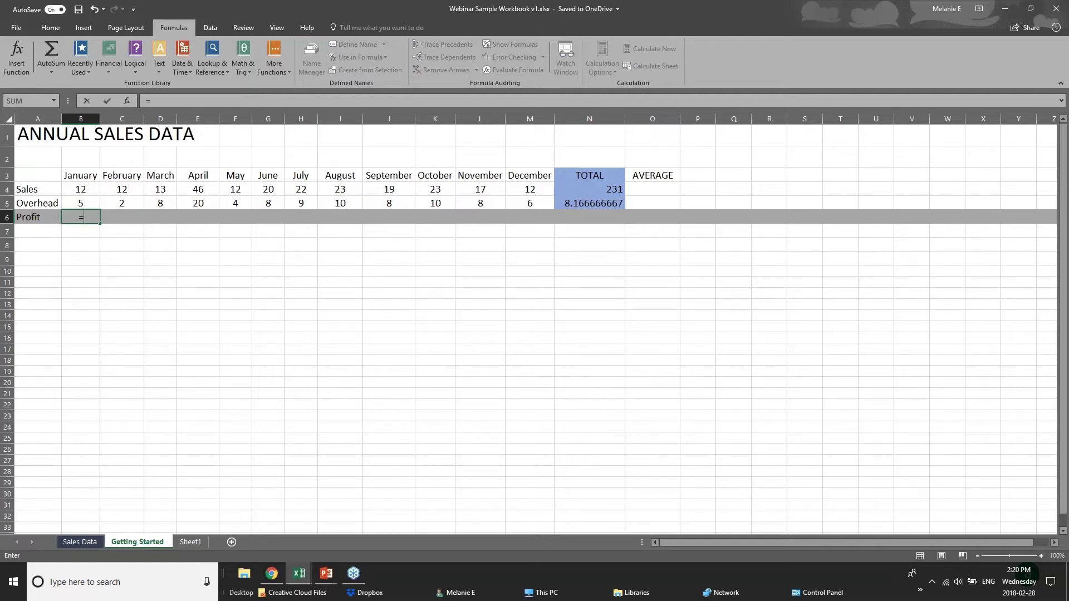
type("sub")
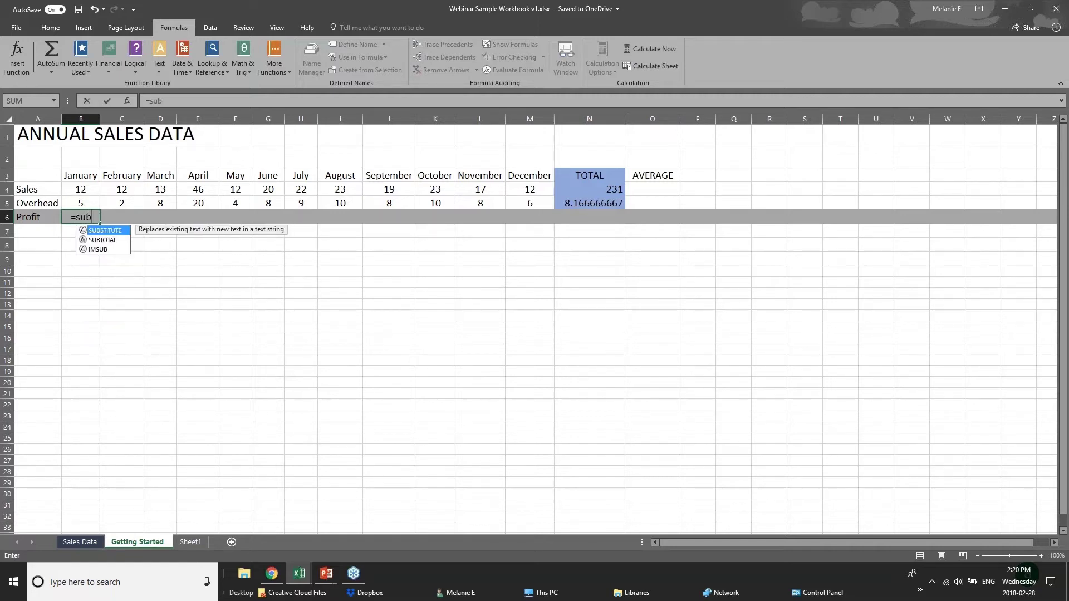
key("BackSpace")
key("BackSpace")
type("ub")
key("BackSpace")
key("BackSpace")
key("BackSpace")
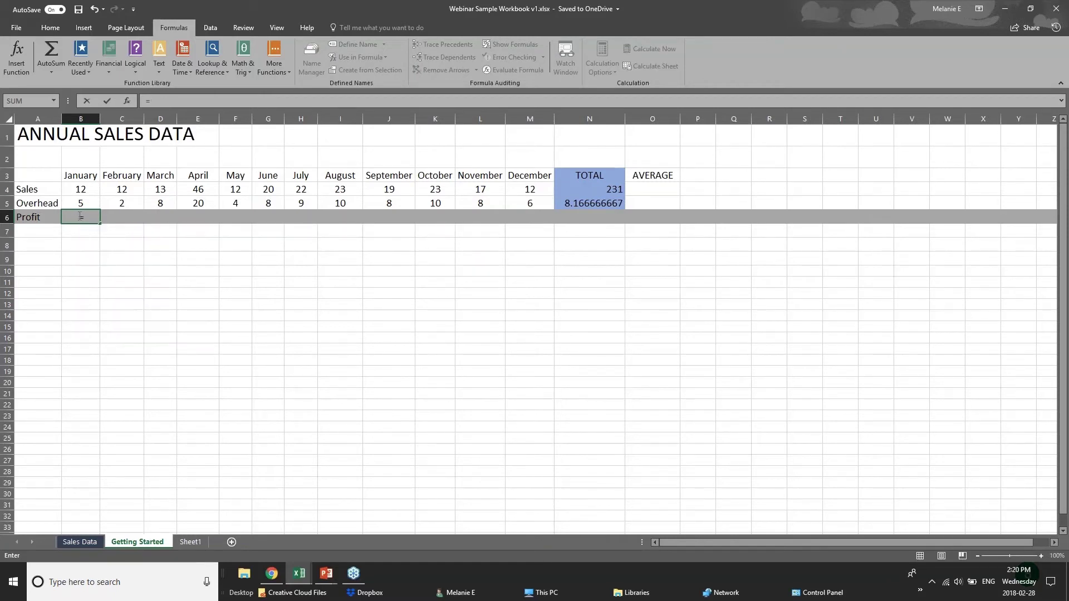
left_click(88, 188)
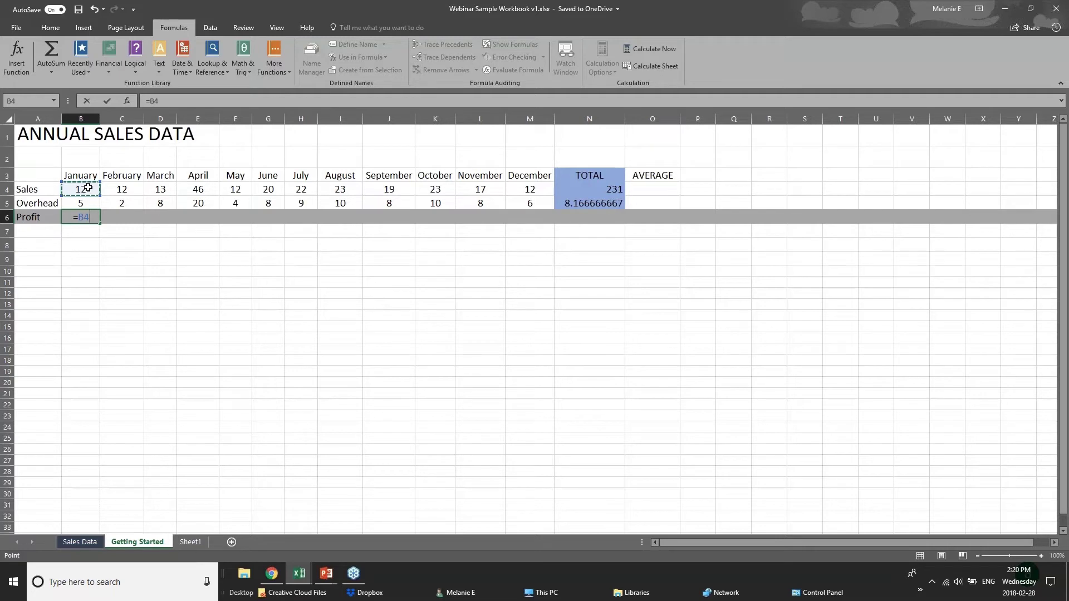
type("-")
left_click(90, 203)
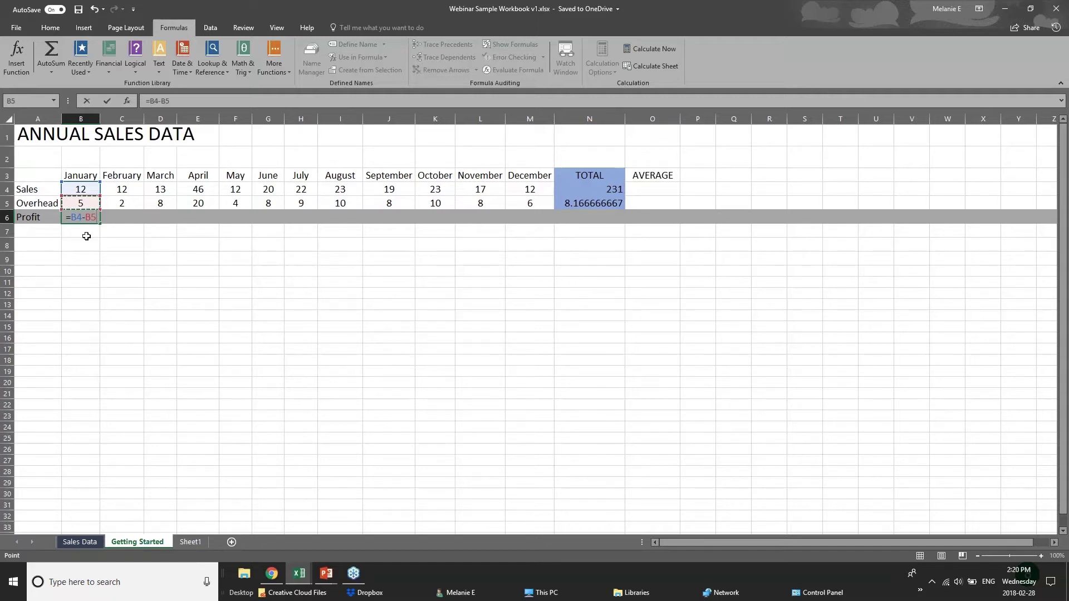
key("Return")
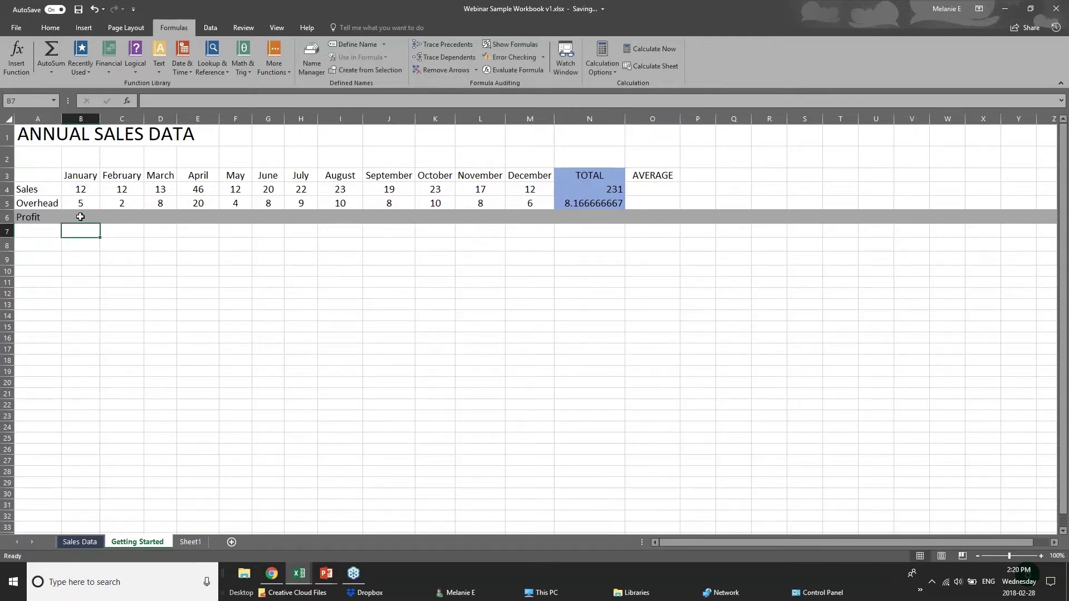
left_click(80, 217)
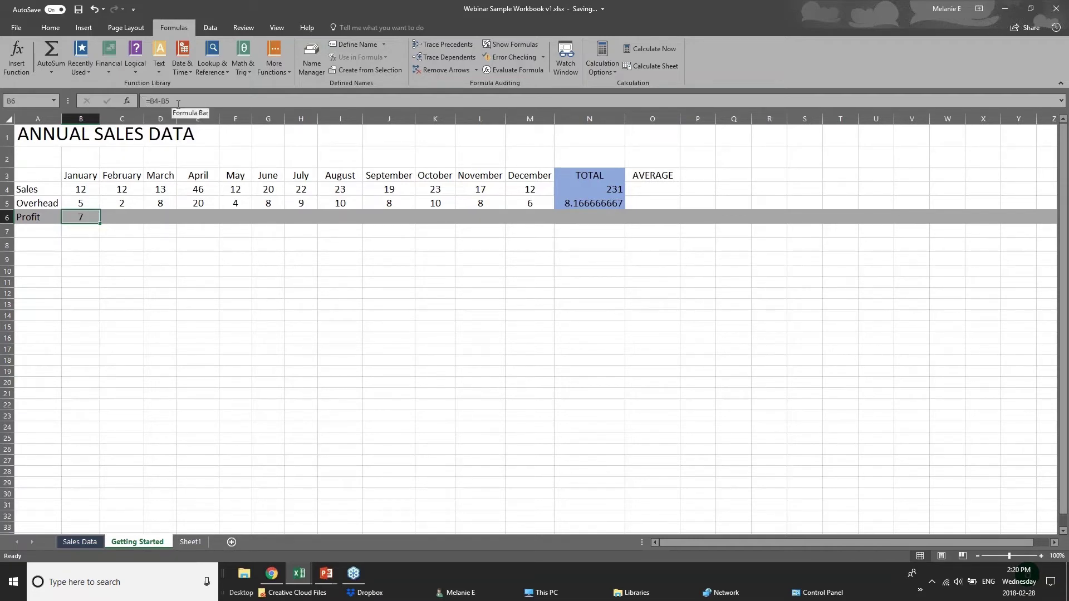
left_click(132, 212)
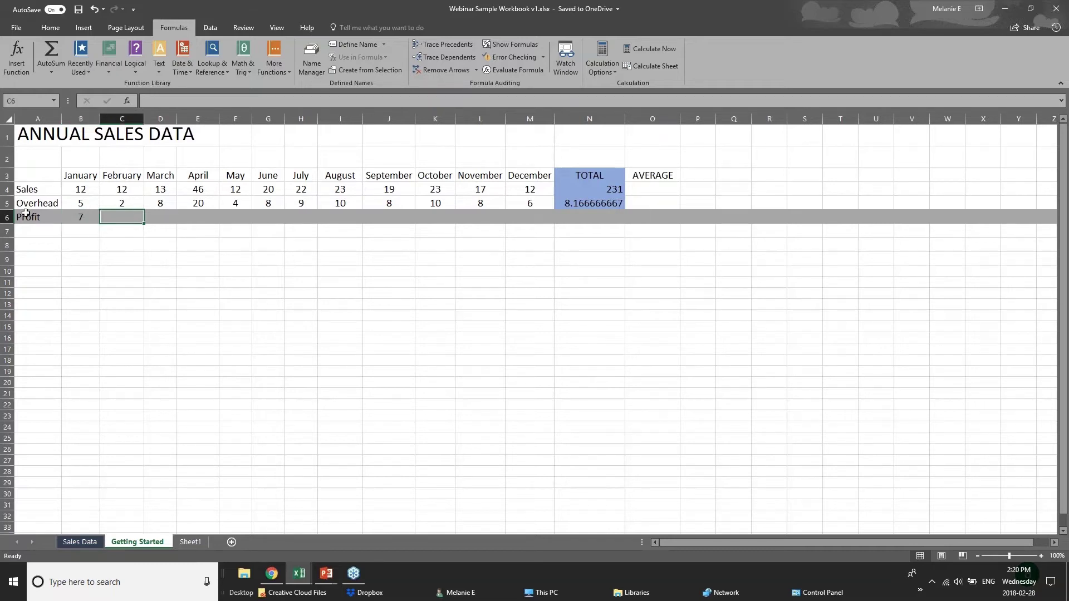
Copy B6's profit formula into C6 and fill it across to December in M6
left_click(70, 218)
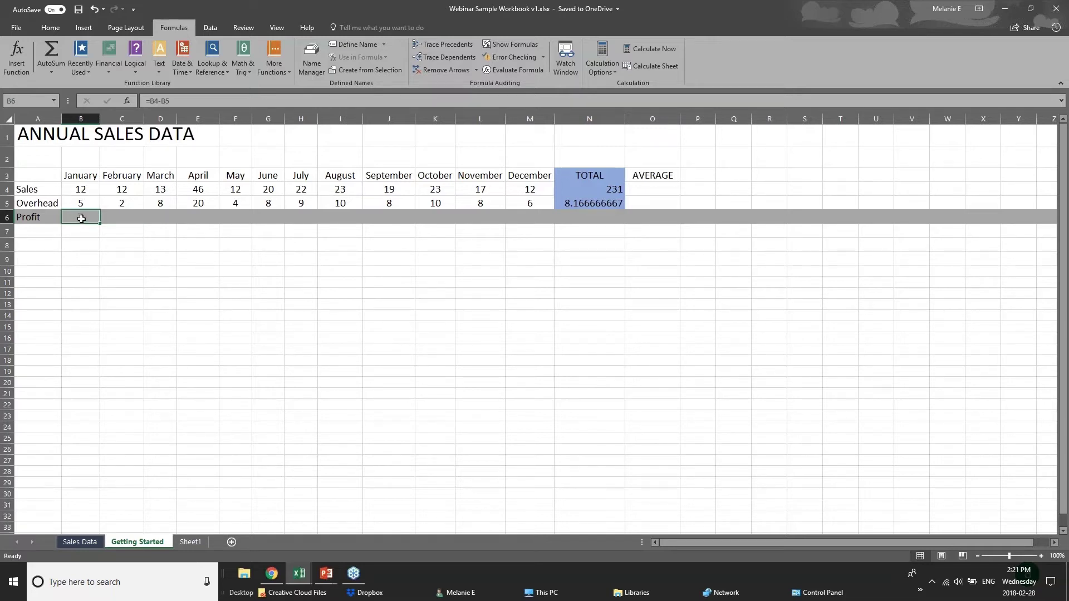
right_click(82, 219)
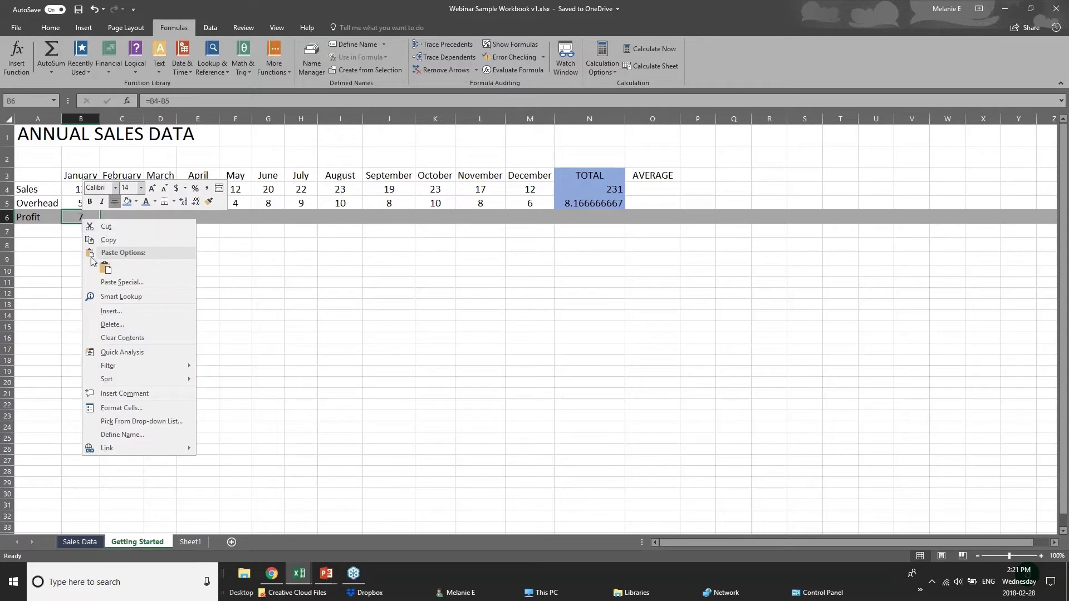
left_click(108, 240)
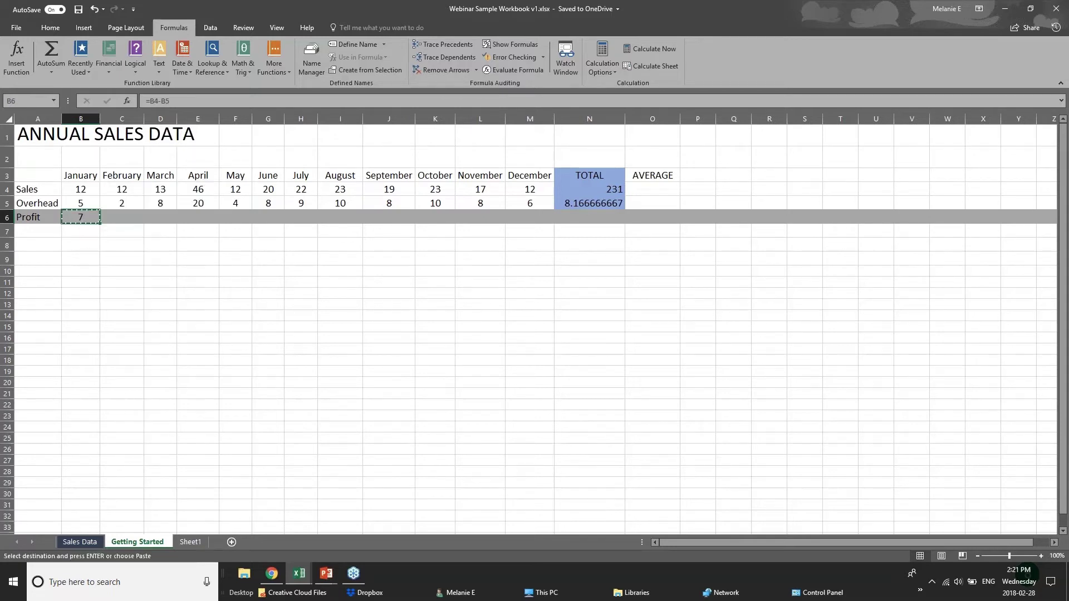
right_click(119, 220)
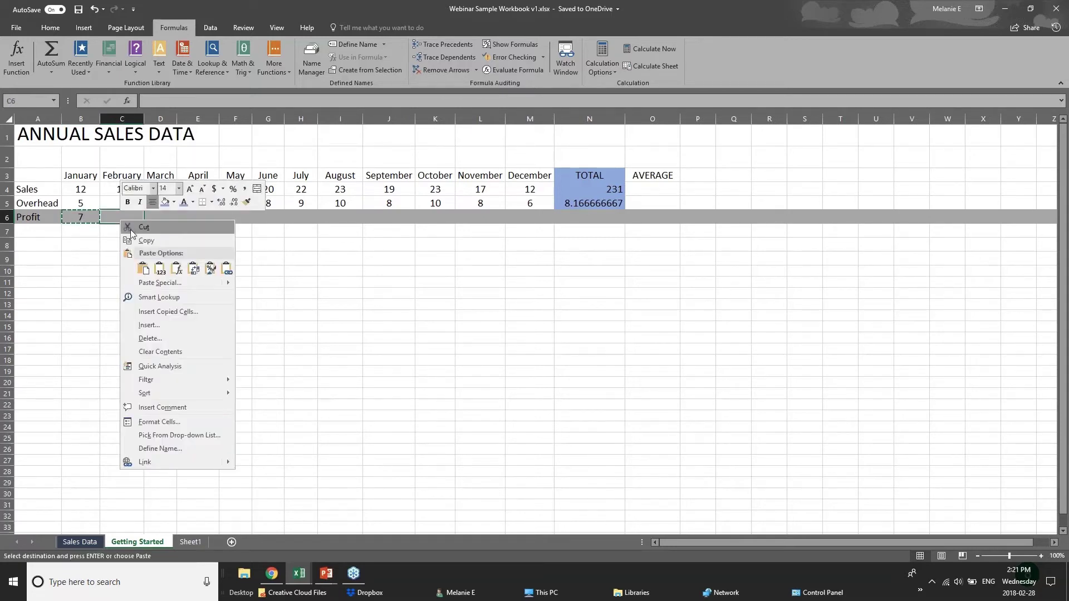
left_click(143, 271)
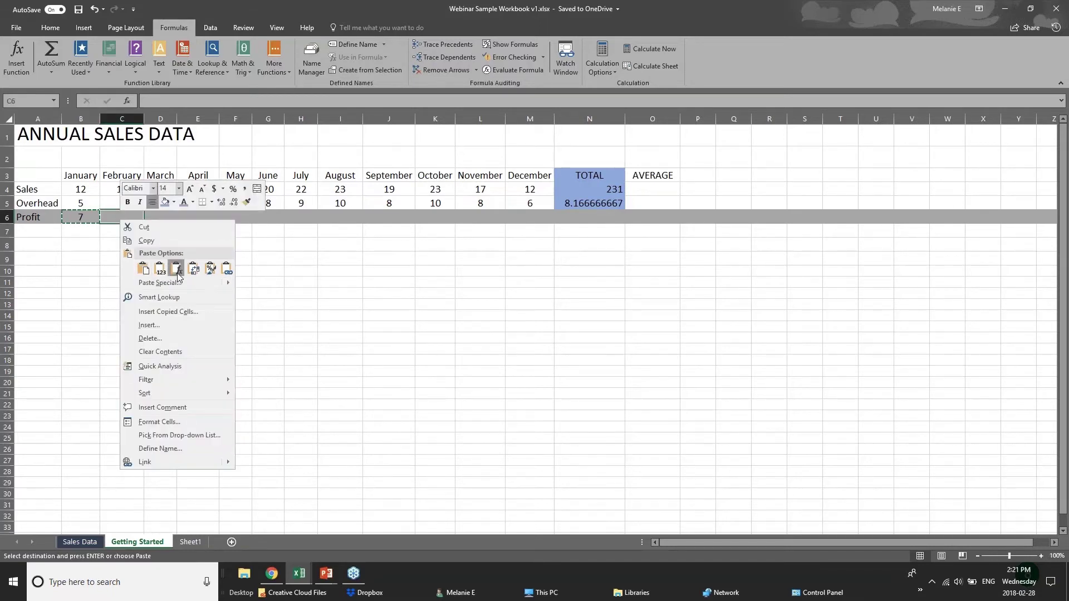
left_click(177, 271)
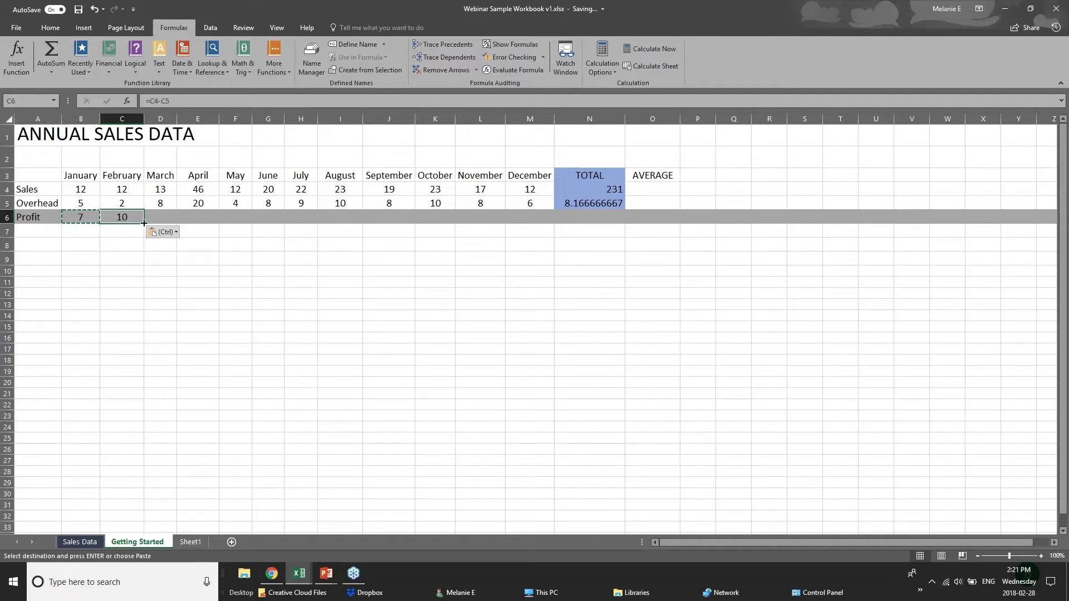
left_click_drag(143, 222, 536, 224)
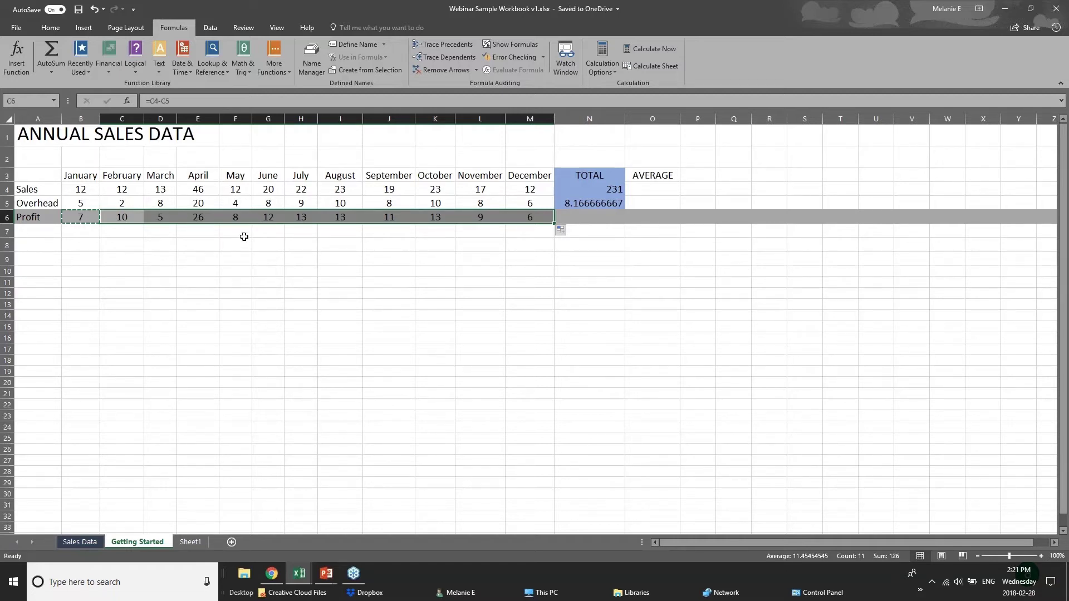
Check cells B4 and N6, then bring up the PowerPoint 'Adding Formulas' slide
left_click(67, 187)
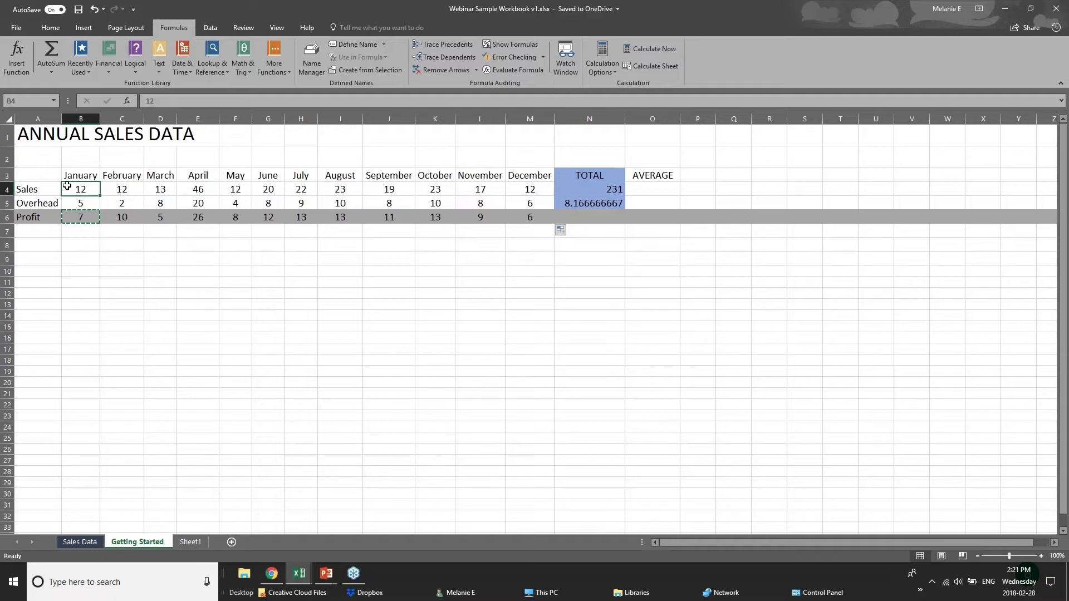
left_click(91, 228)
left_click(609, 218)
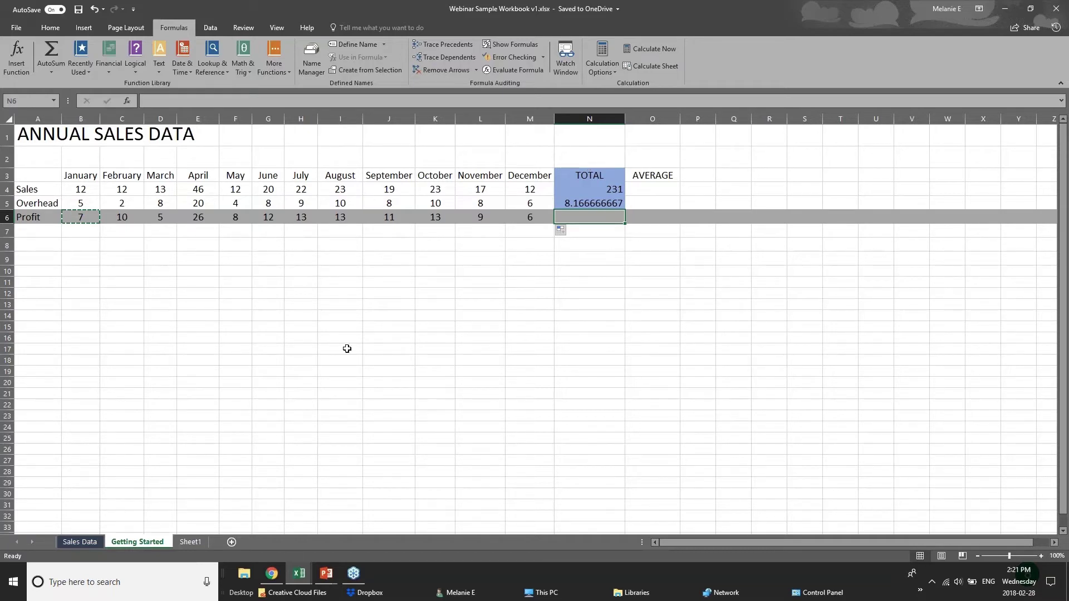
left_click(326, 573)
Advance the slide show to 'Formatting Worksheets', then return to the Webinar Sample Workbook
left_click(384, 529)
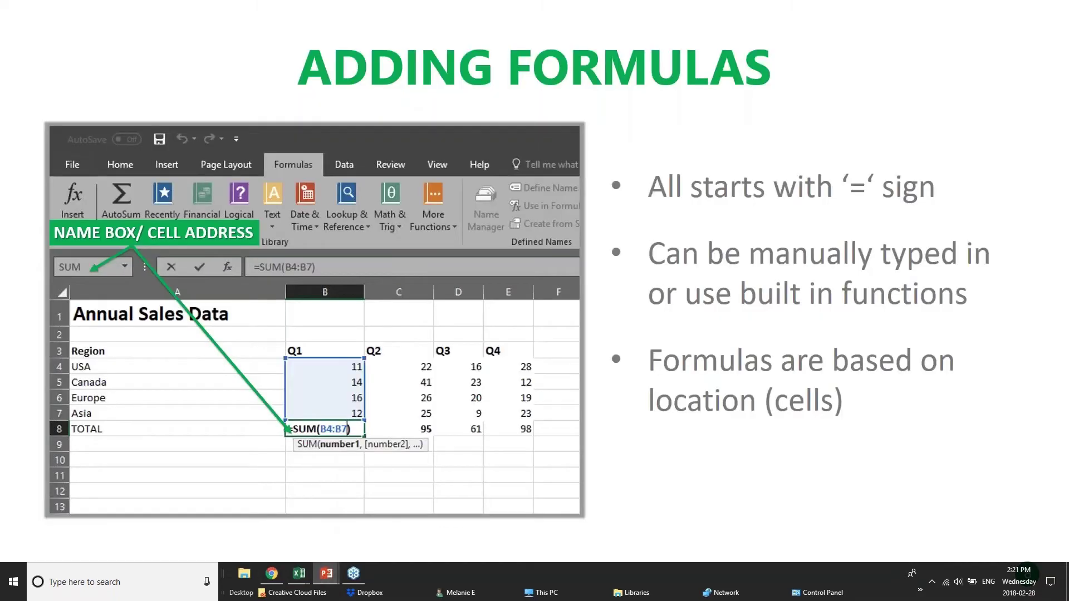
key("Right")
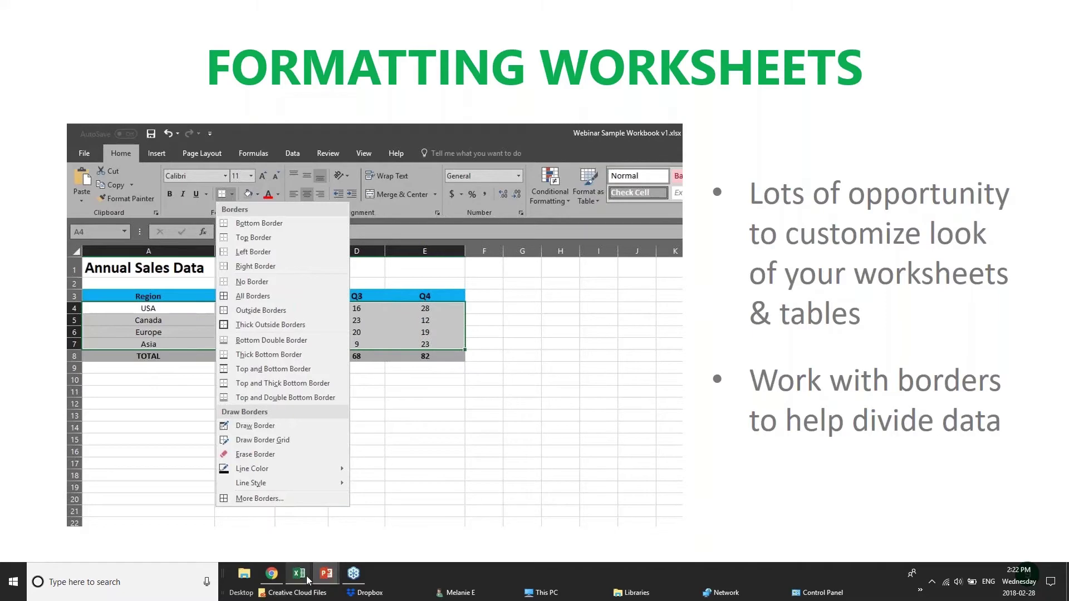
mouse_move(299, 573)
left_click(414, 513)
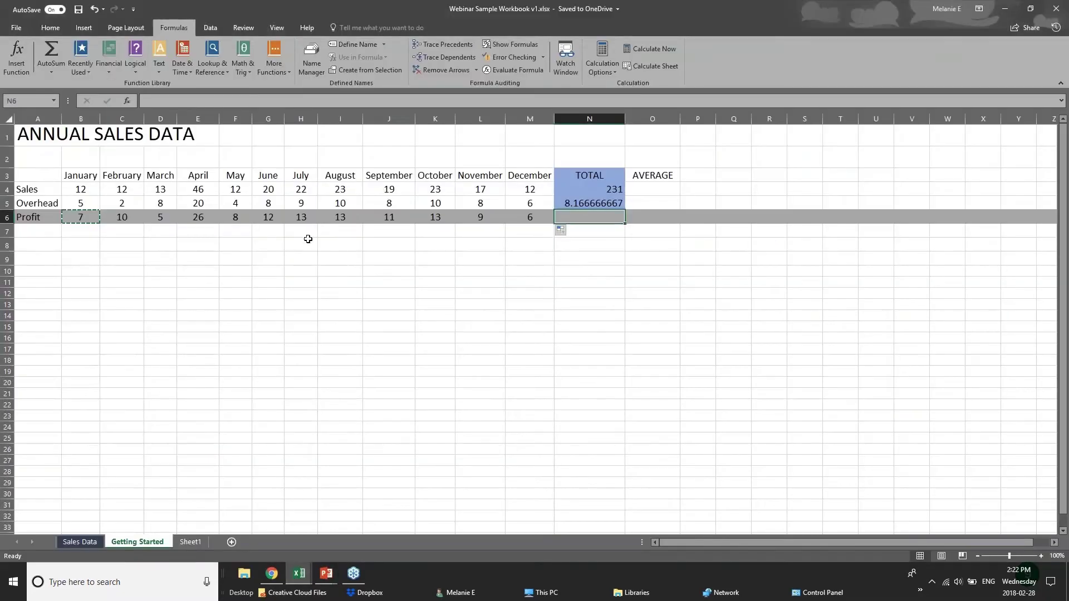
Switch from the Webinar Sample Workbook to the pivotTables workbook
left_click(301, 258)
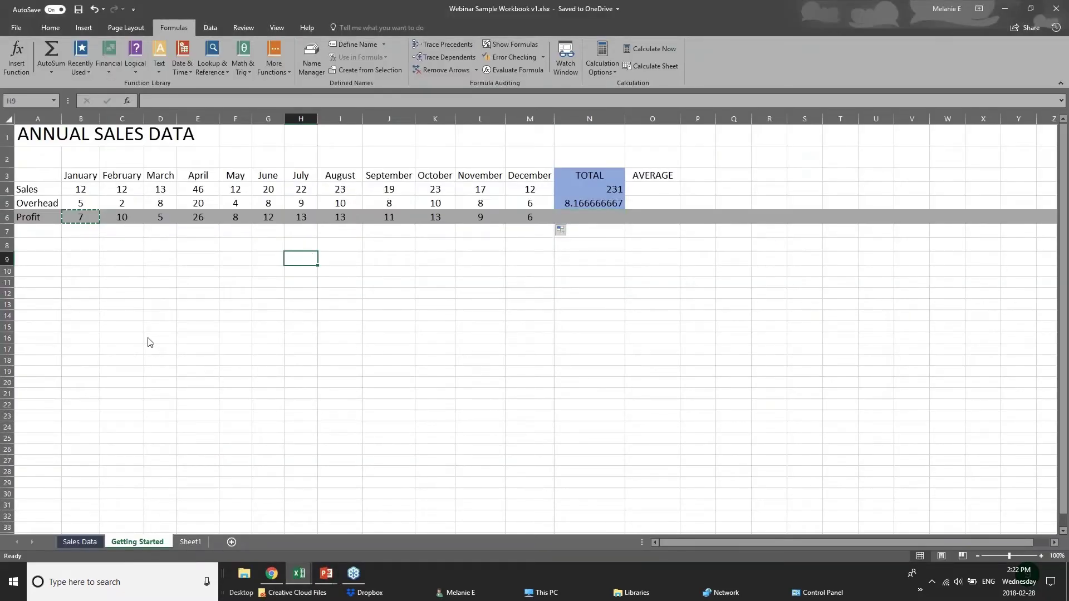
left_click(80, 541)
mouse_move(299, 574)
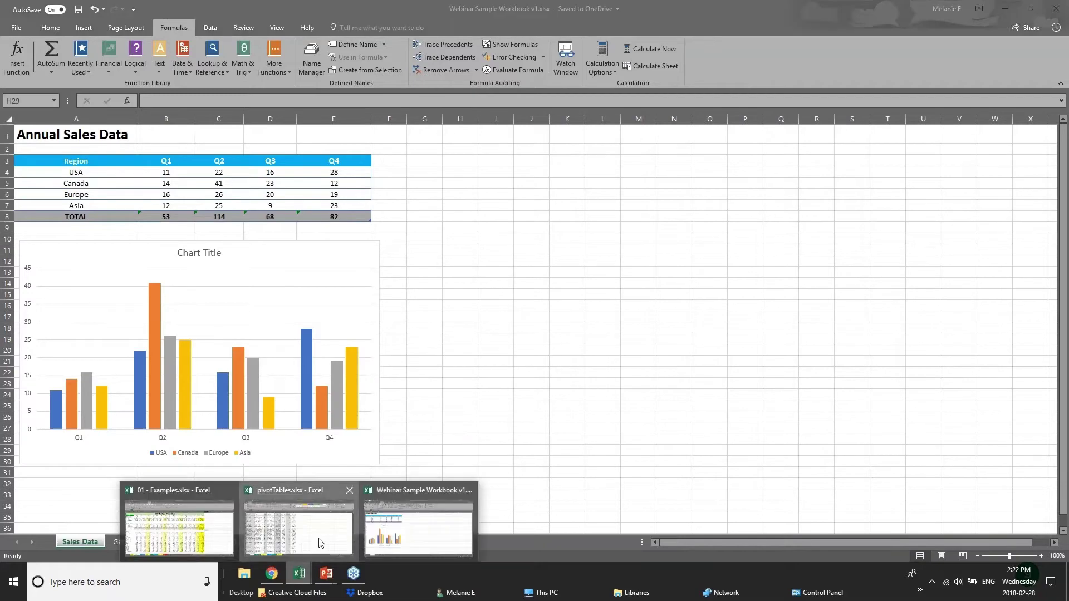
left_click(320, 543)
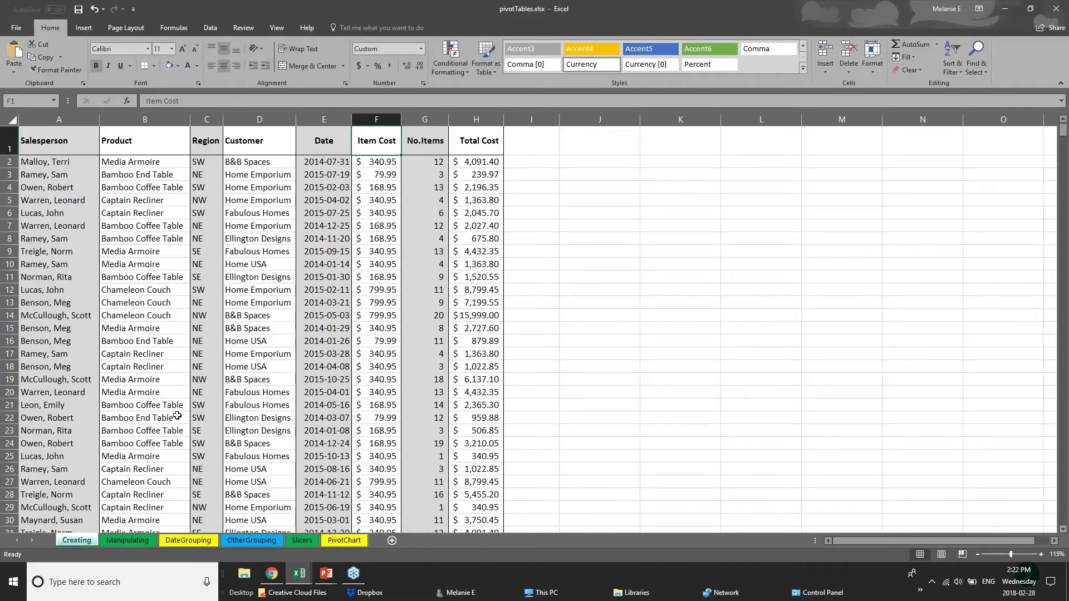
scroll(177, 415, "down", 20)
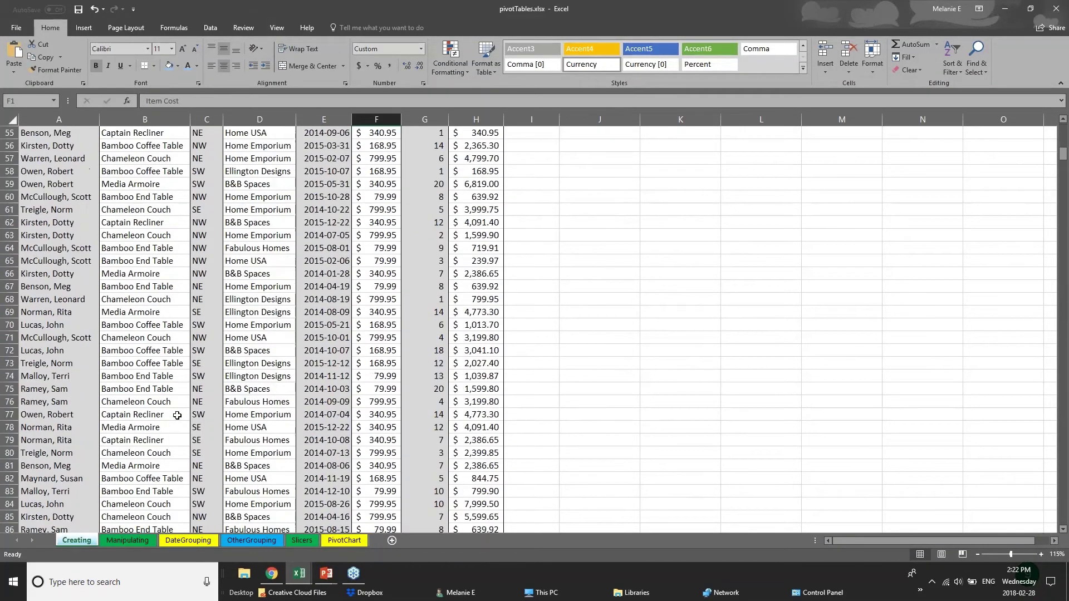
scroll(210, 368, "up", 13)
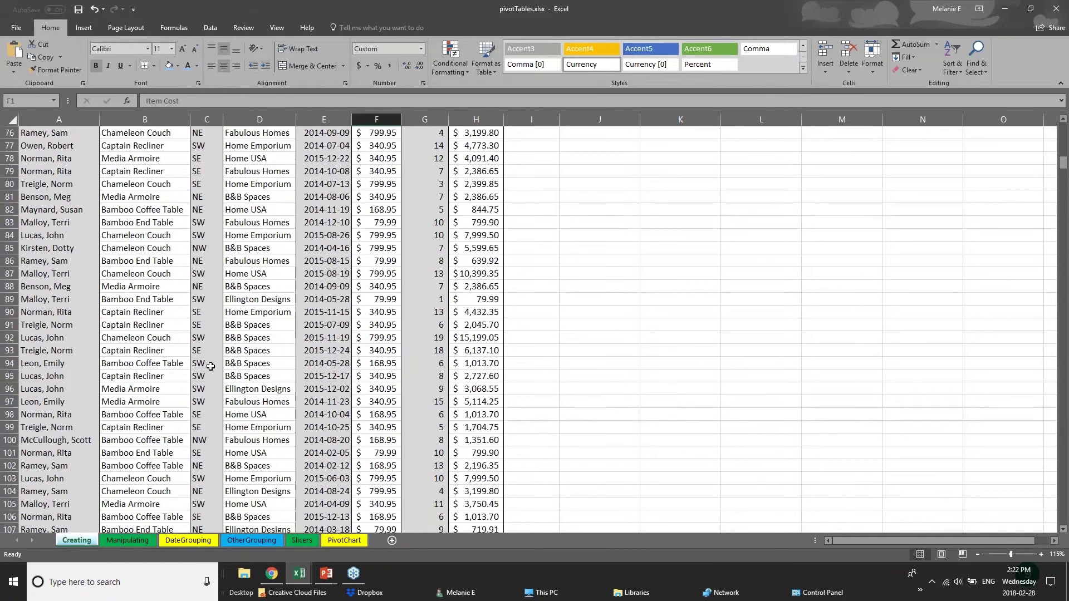
scroll(210, 367, "up", 20)
Select columns Salesperson through Total Cost one by one, ending on the Salesperson column A
left_click(64, 176)
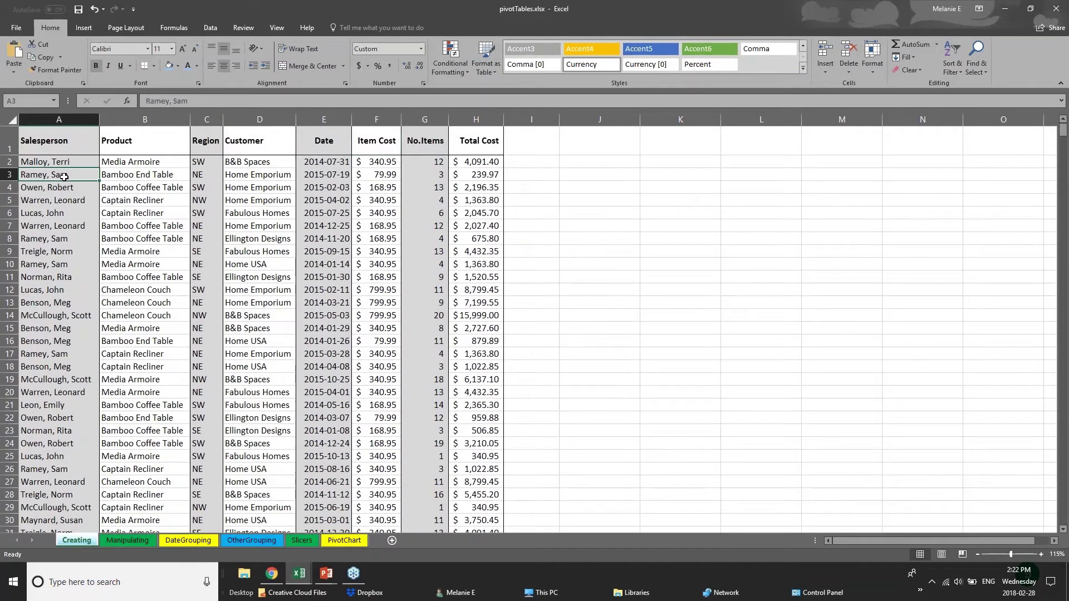
left_click(71, 142)
key("ctrl+space")
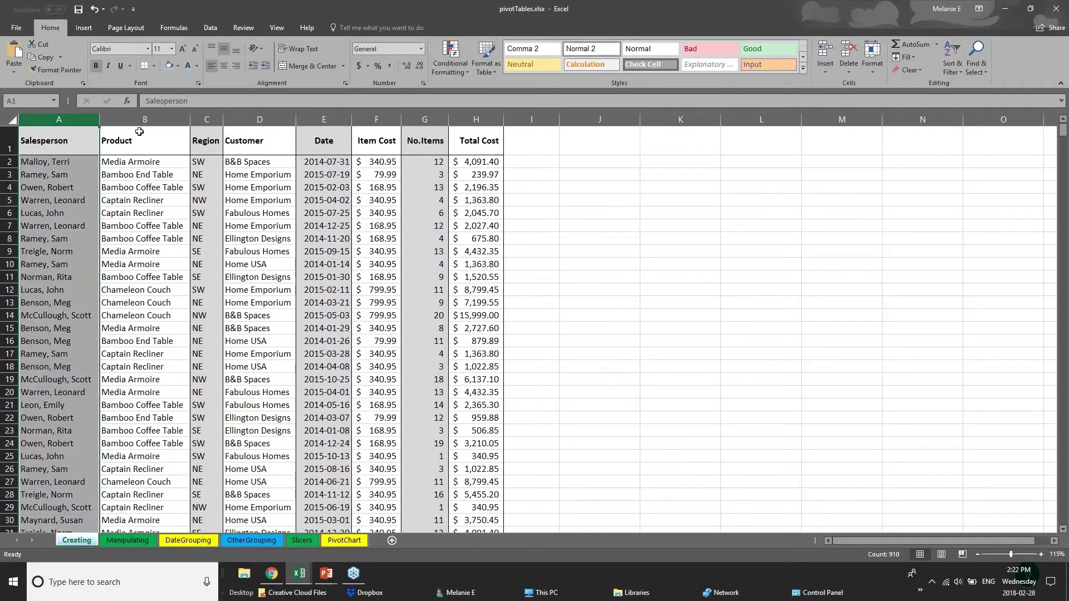
left_click(145, 120)
left_click(207, 120)
left_click(259, 119)
left_click(323, 120)
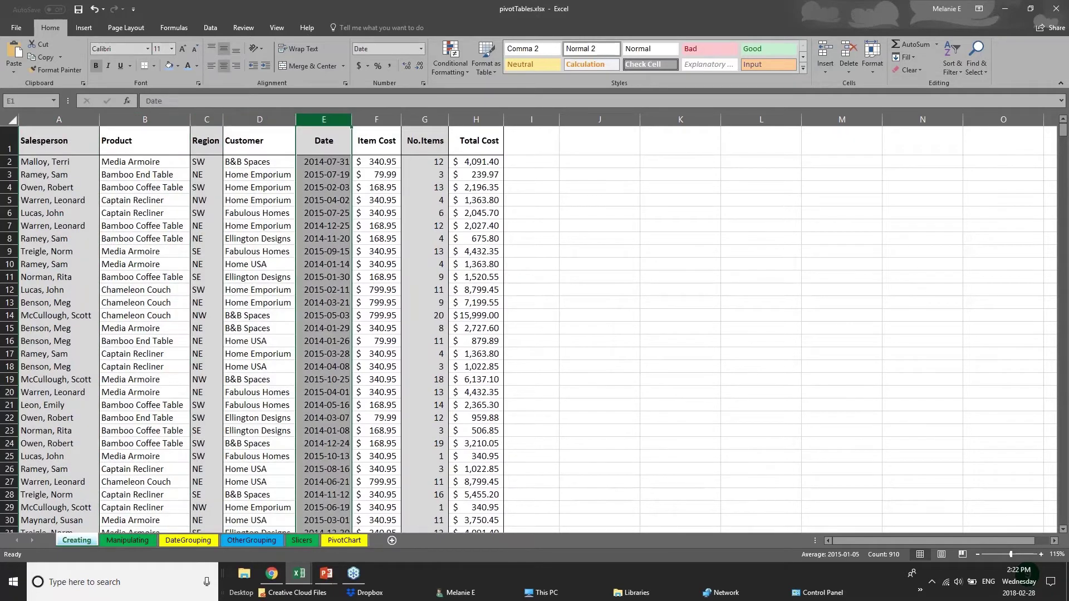
left_click(376, 120)
left_click(425, 120)
left_click(476, 120)
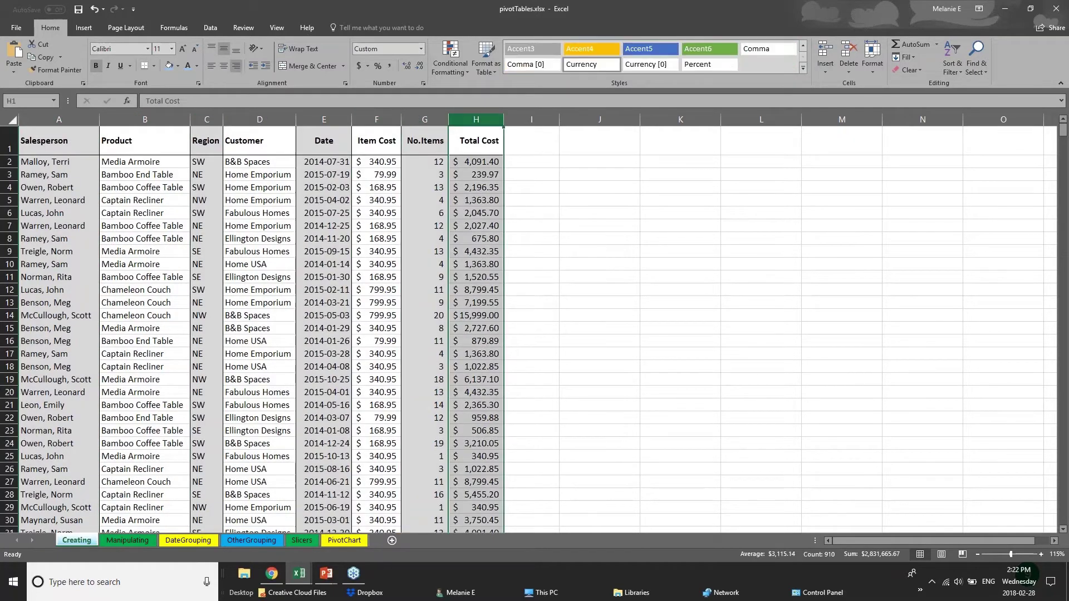
left_click(59, 120)
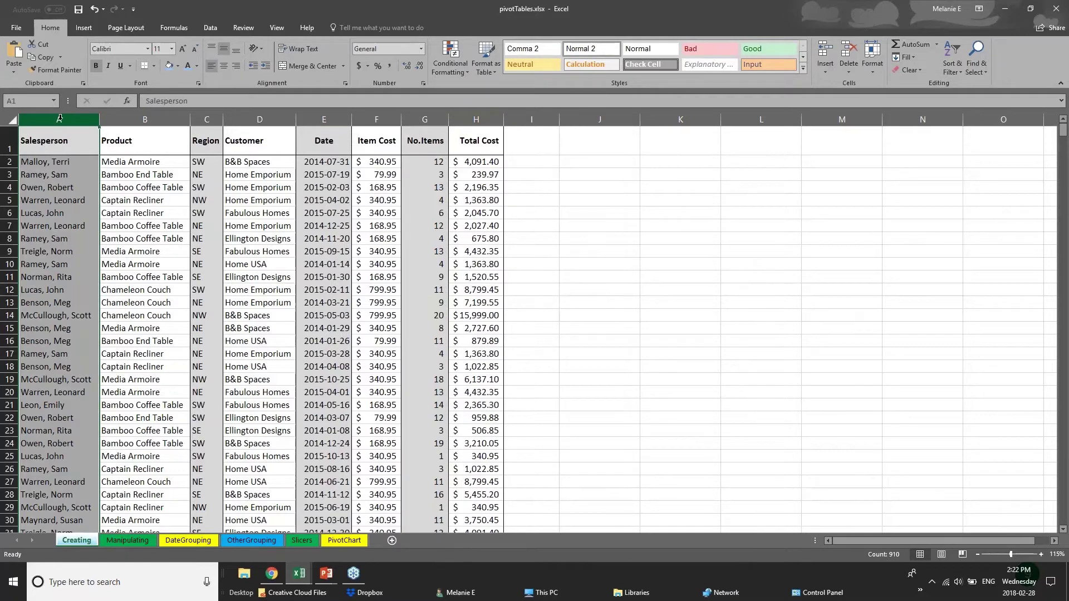
Fill the Salesperson column A with light blue from the mini toolbar
right_click(59, 118)
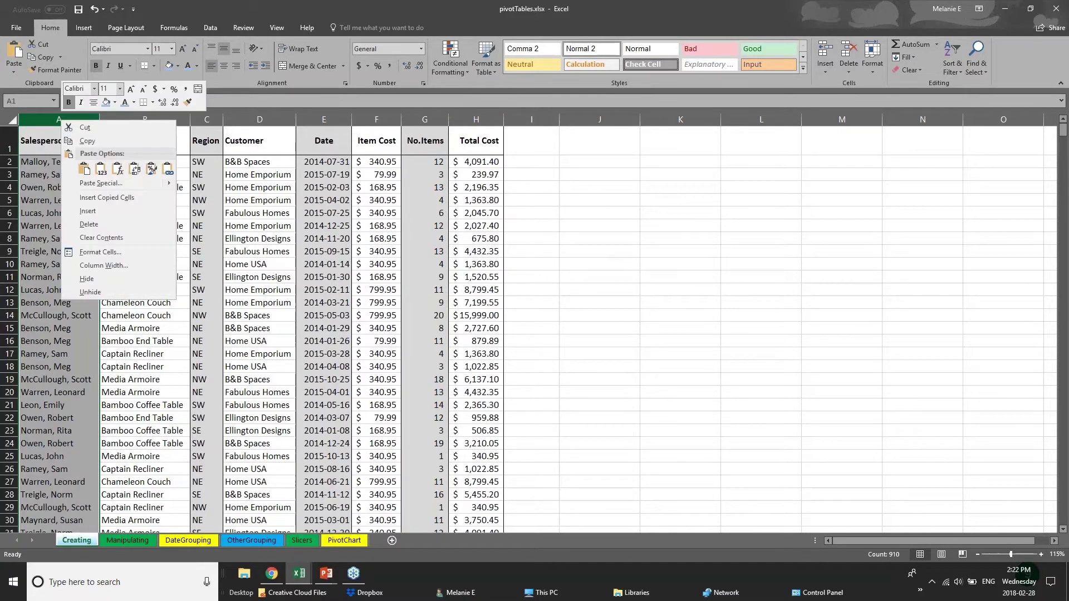
left_click(115, 103)
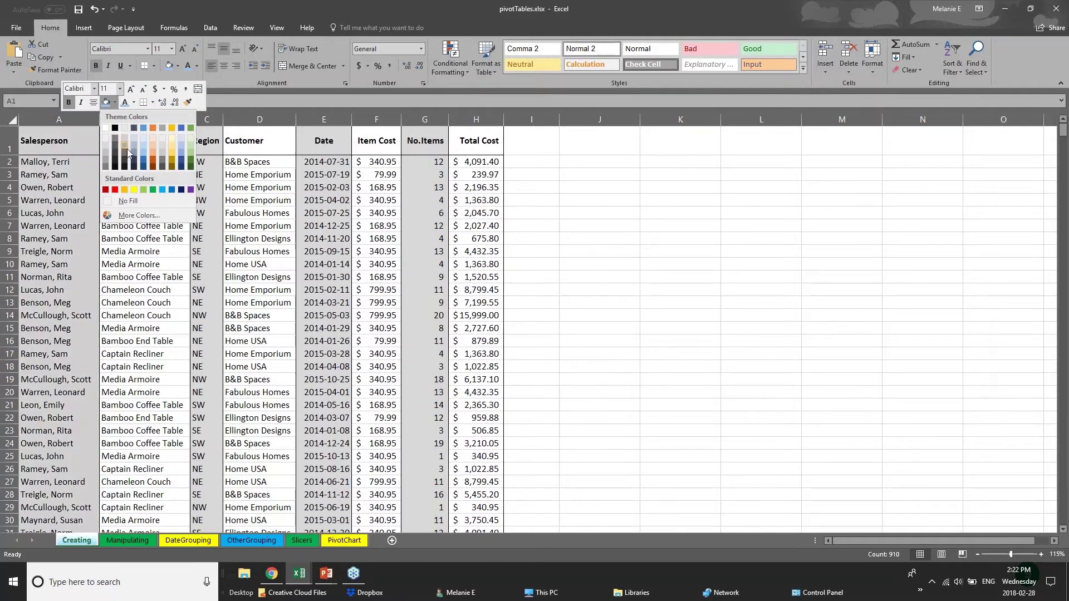
left_click(144, 157)
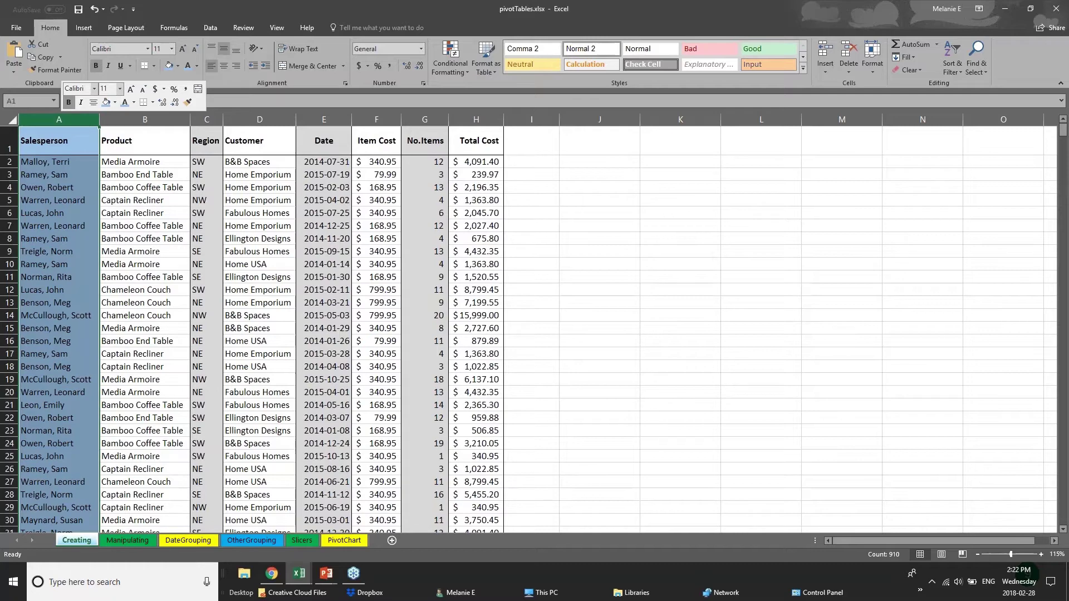
Select header row 1 and apply a Thick Bottom Border beneath it
left_click(55, 179)
left_click(44, 146)
left_click_drag(116, 144, 491, 144)
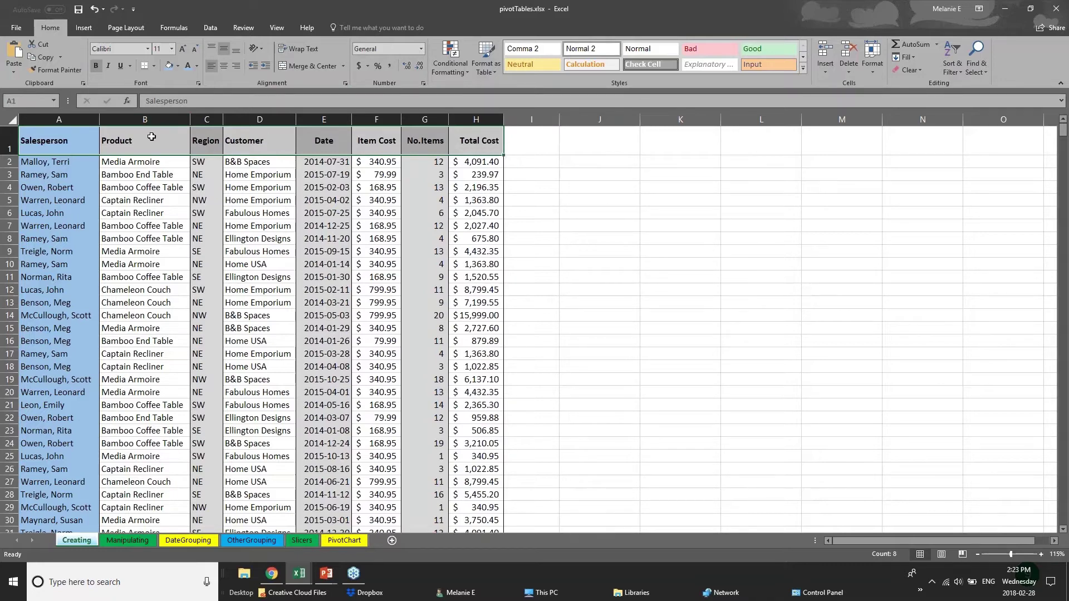
left_click(10, 145)
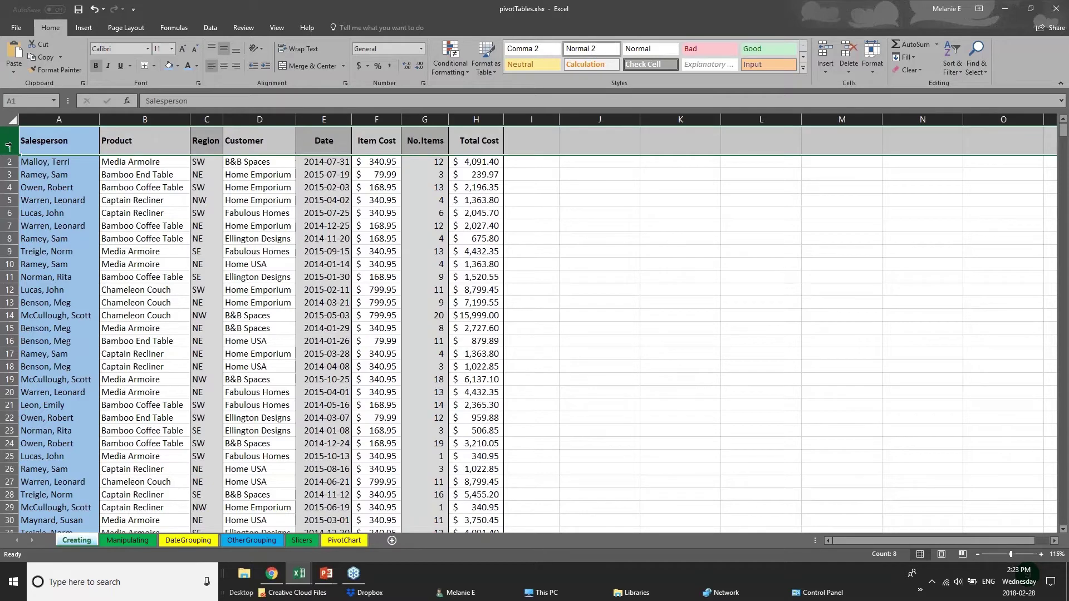
left_click(155, 66)
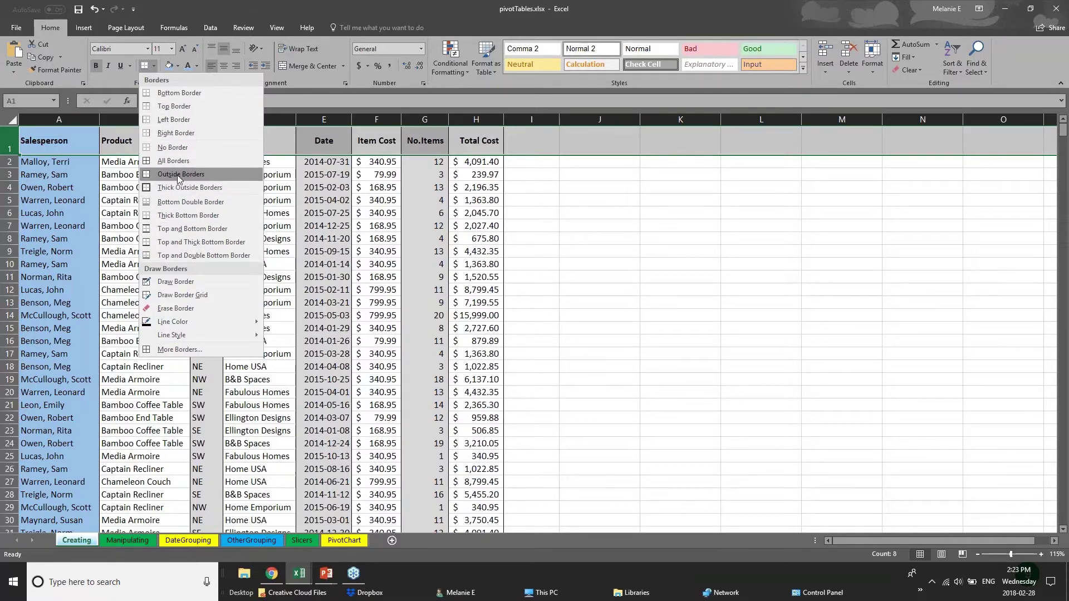
left_click(13, 144)
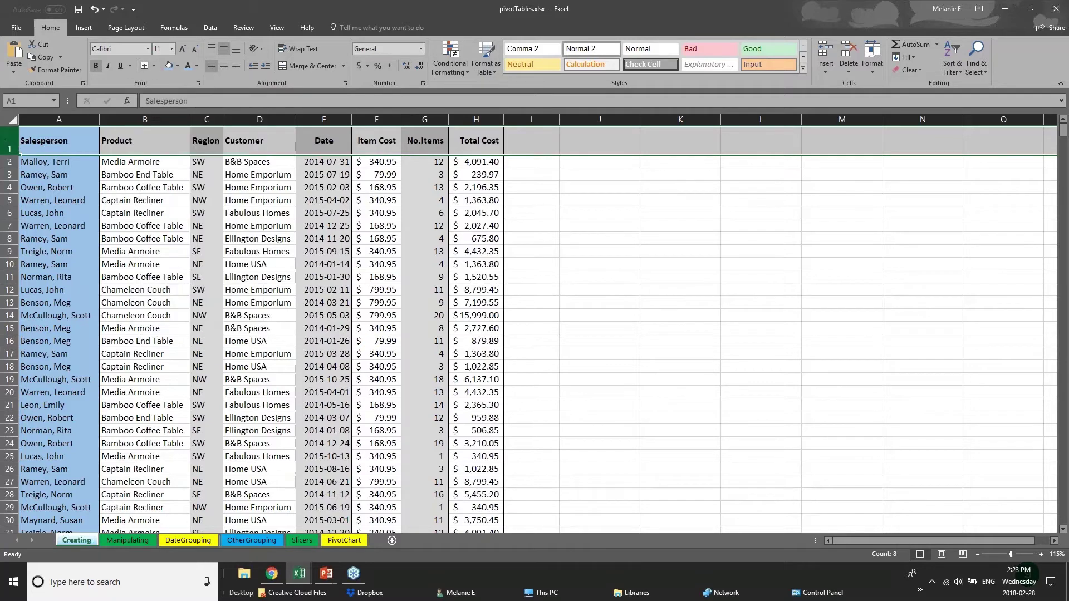
left_click(154, 65)
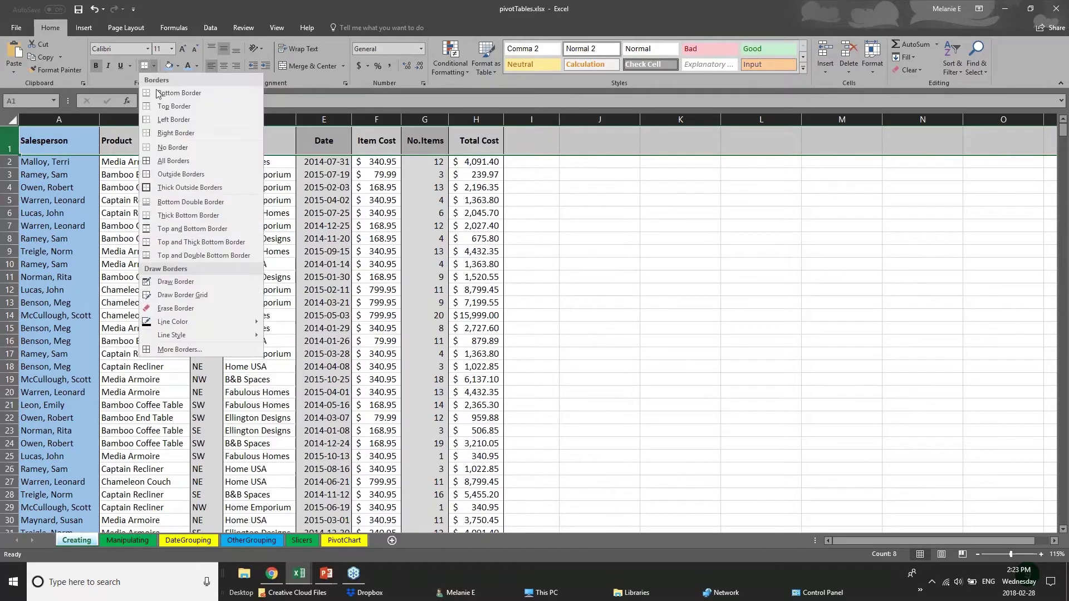
left_click(149, 217)
left_click_drag(62, 144, 486, 140)
Look through the DateGrouping, Slicers and PivotChart sheets, then bring up the 01 - Examples workbook
left_click(249, 337)
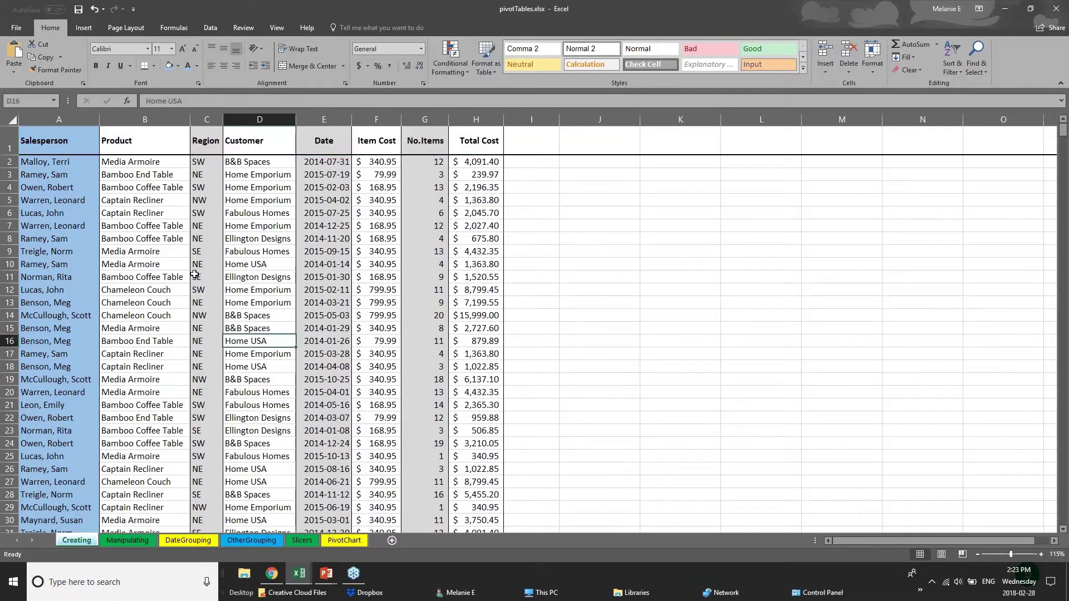
scroll(77, 442, "down", 1)
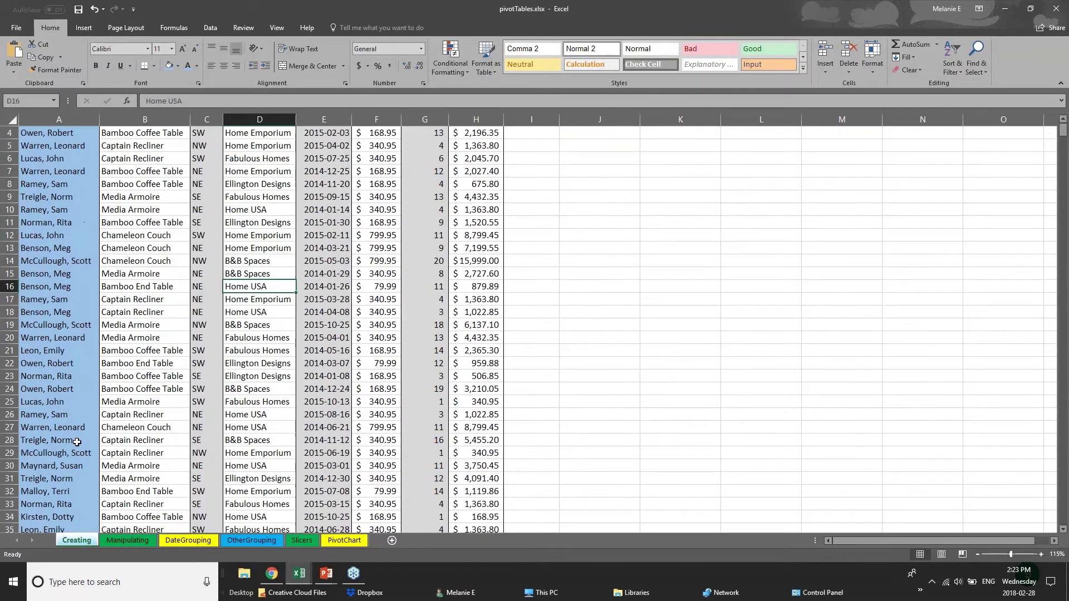
scroll(77, 442, "down", 10)
left_click(172, 540)
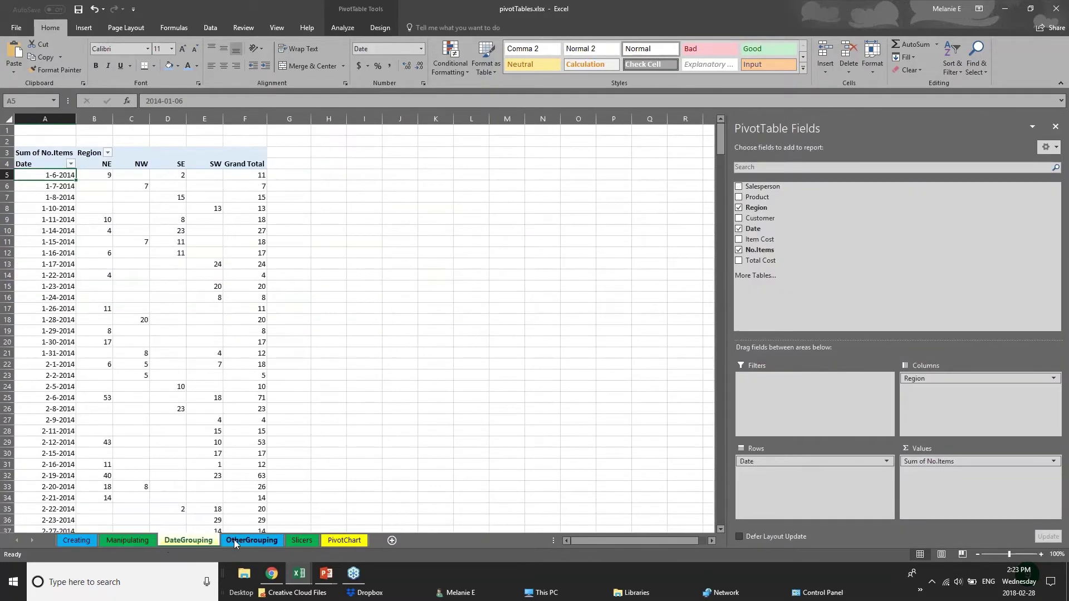
left_click(302, 540)
left_click(333, 541)
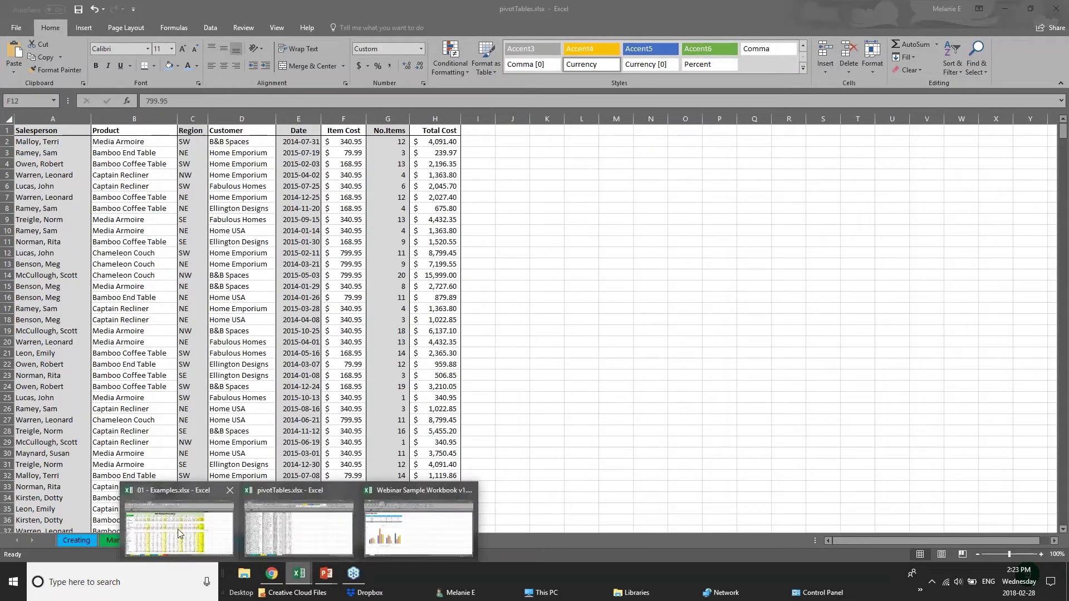
left_click(178, 529)
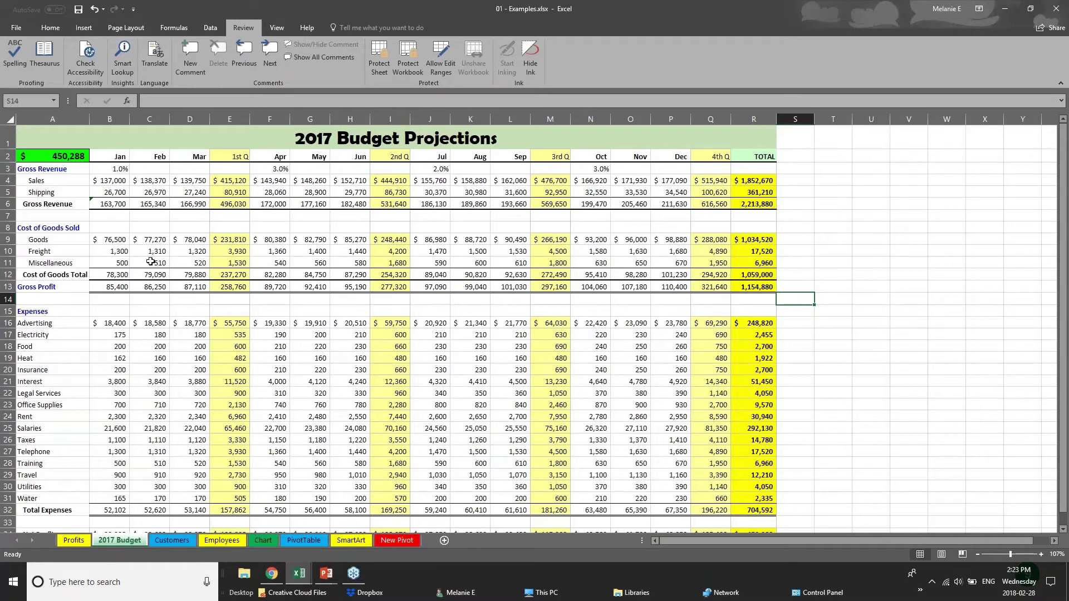
left_click(234, 160)
left_click(229, 114)
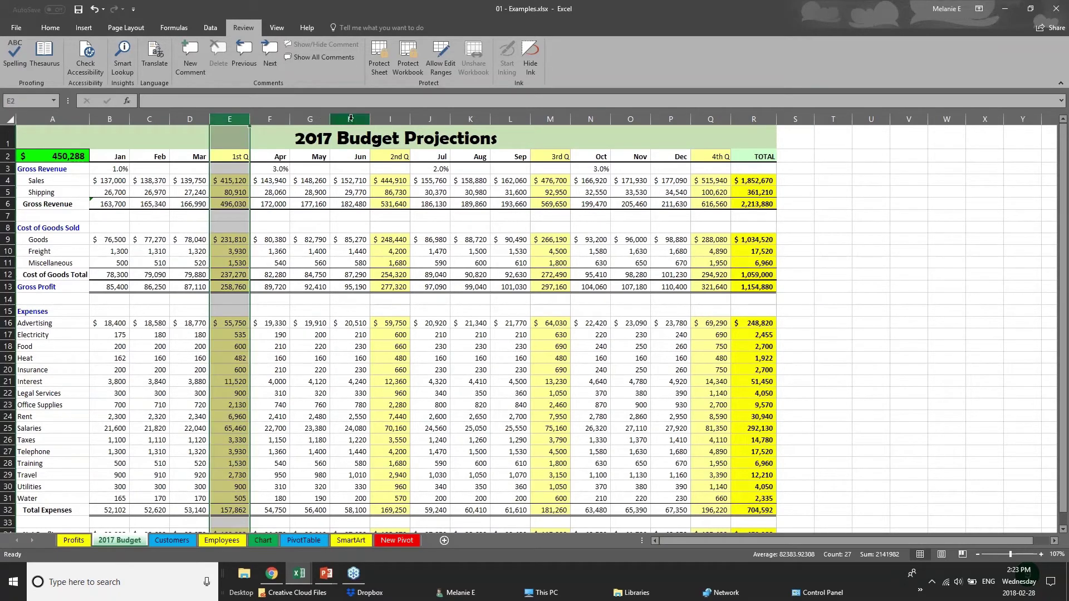
left_click(390, 118)
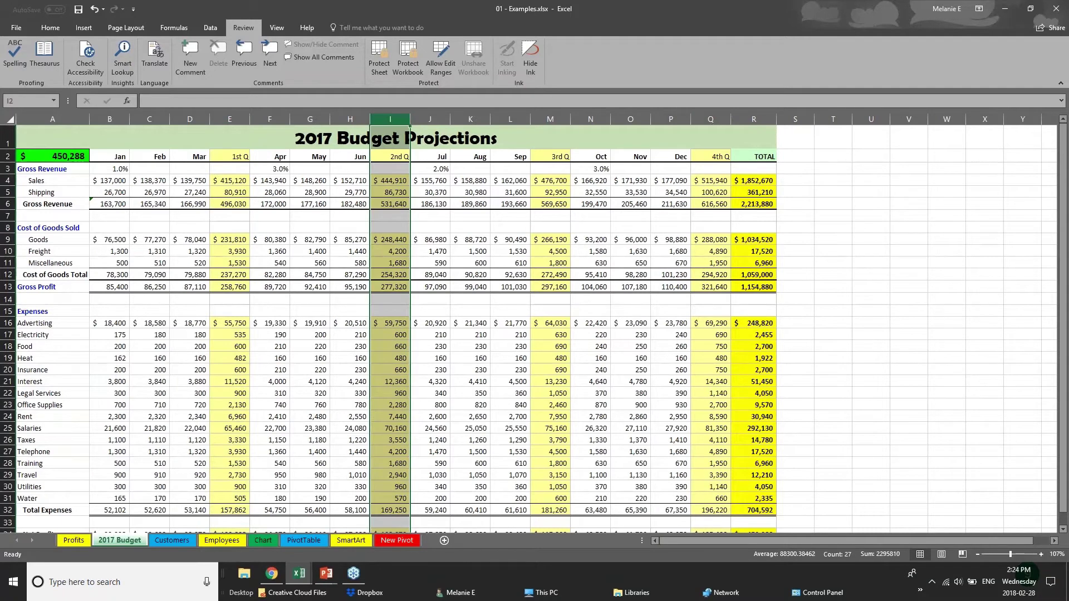
left_click(712, 118)
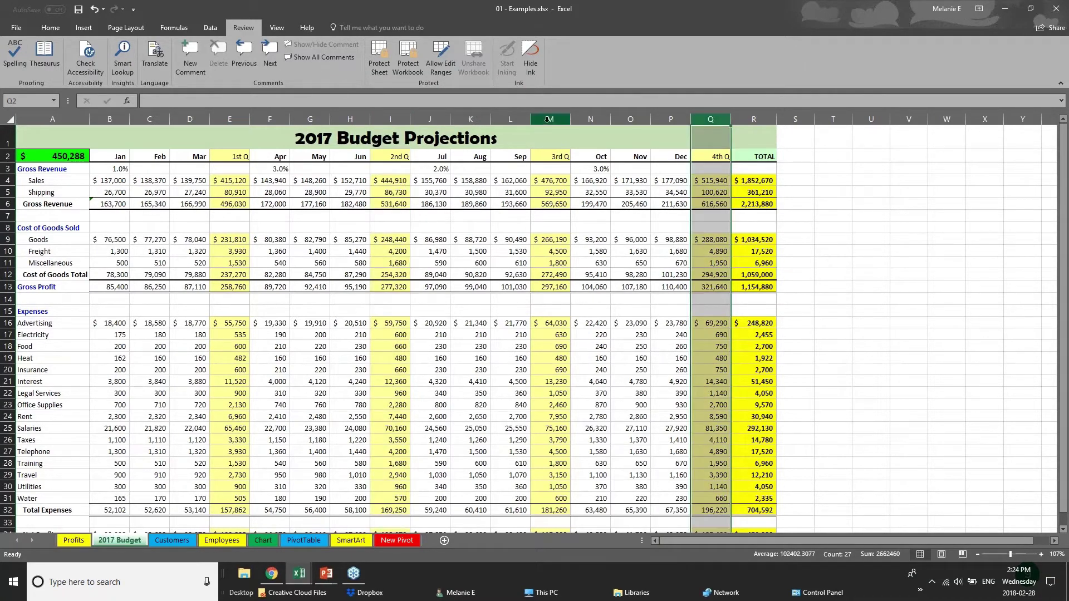
left_click(550, 119)
left_click_drag(110, 205, 774, 208)
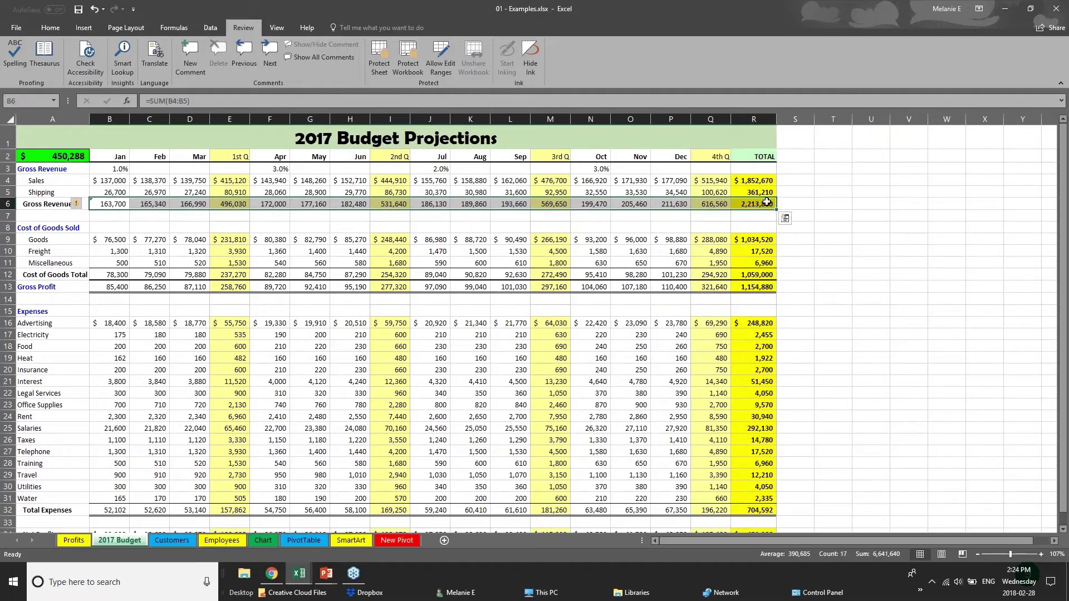
left_click_drag(126, 158, 765, 158)
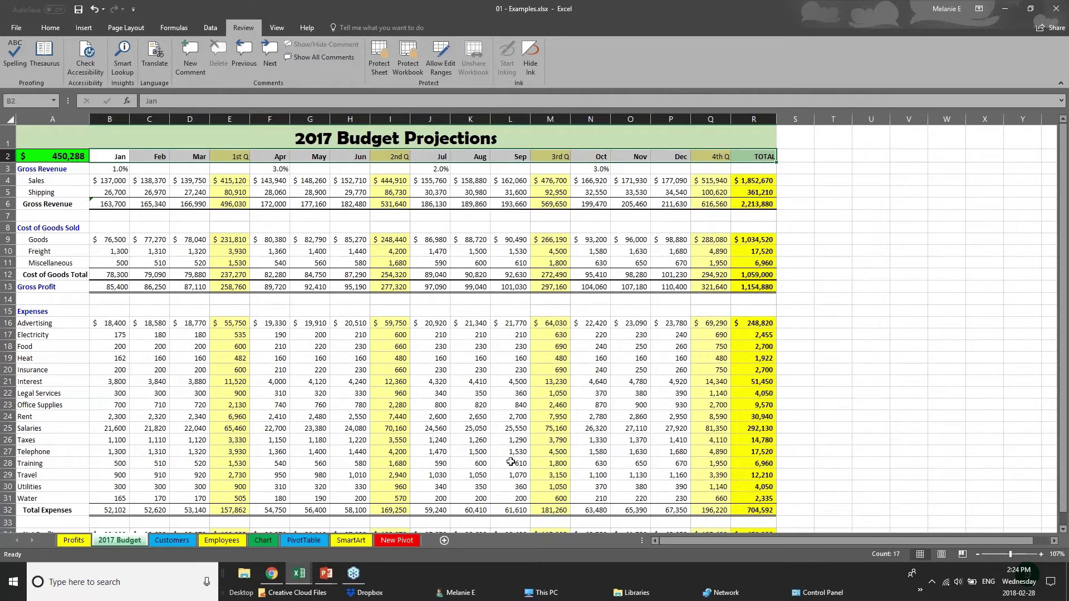
scroll(506, 467, "down", 1)
scroll(505, 466, "up", 1)
Remove all borders from the entire budget worksheet
left_click(12, 120)
left_click(38, 29)
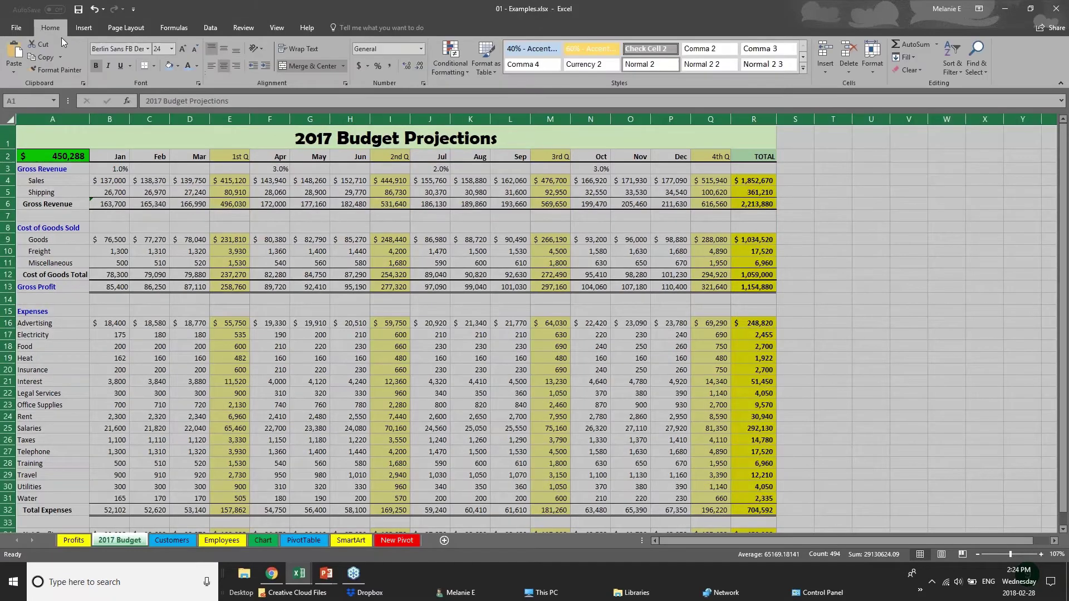
left_click(153, 67)
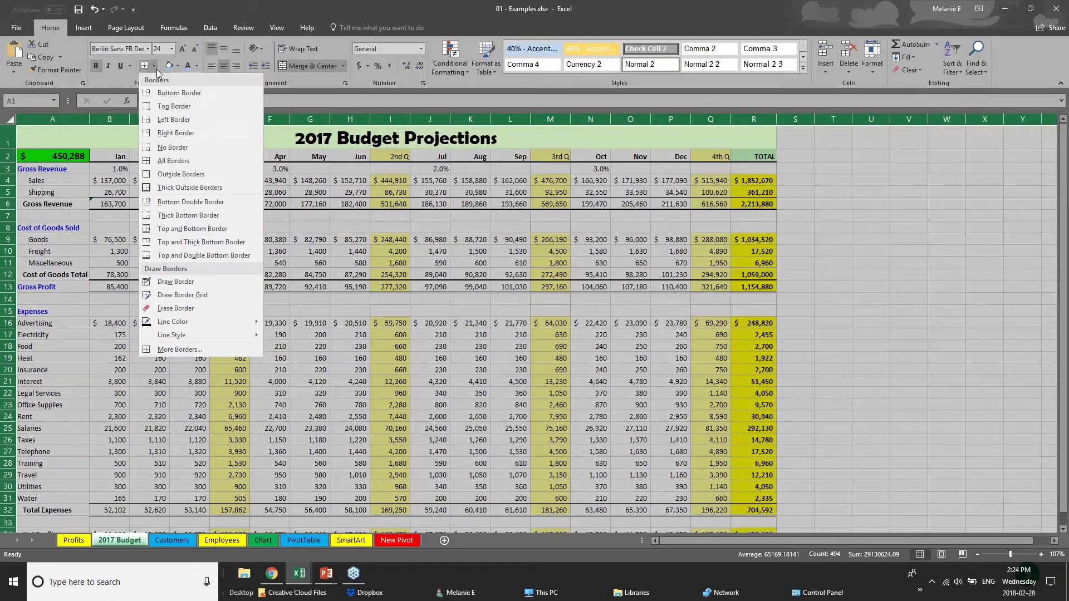
left_click(184, 148)
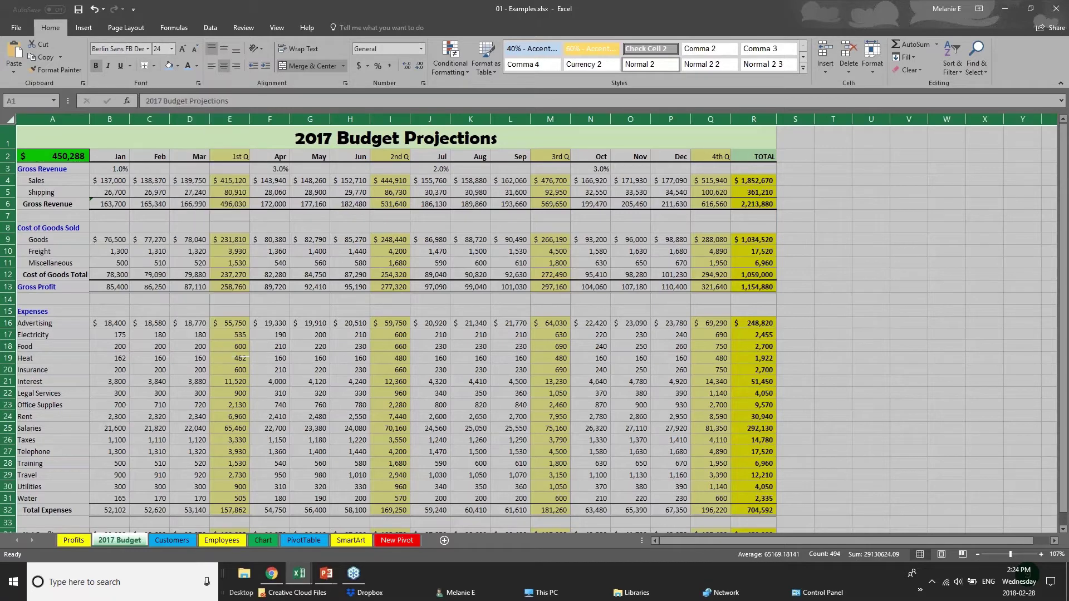
left_click(412, 304)
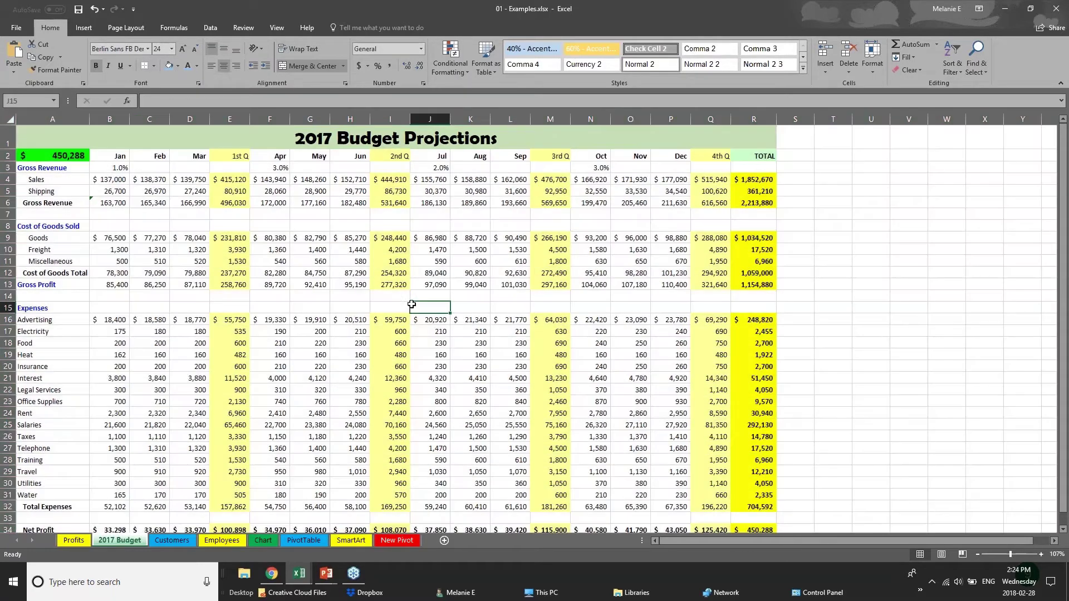
Give the month header row B2:R2 a top-and-bottom border and a blue fill
left_click(120, 158)
key("ctrl+shift+Right")
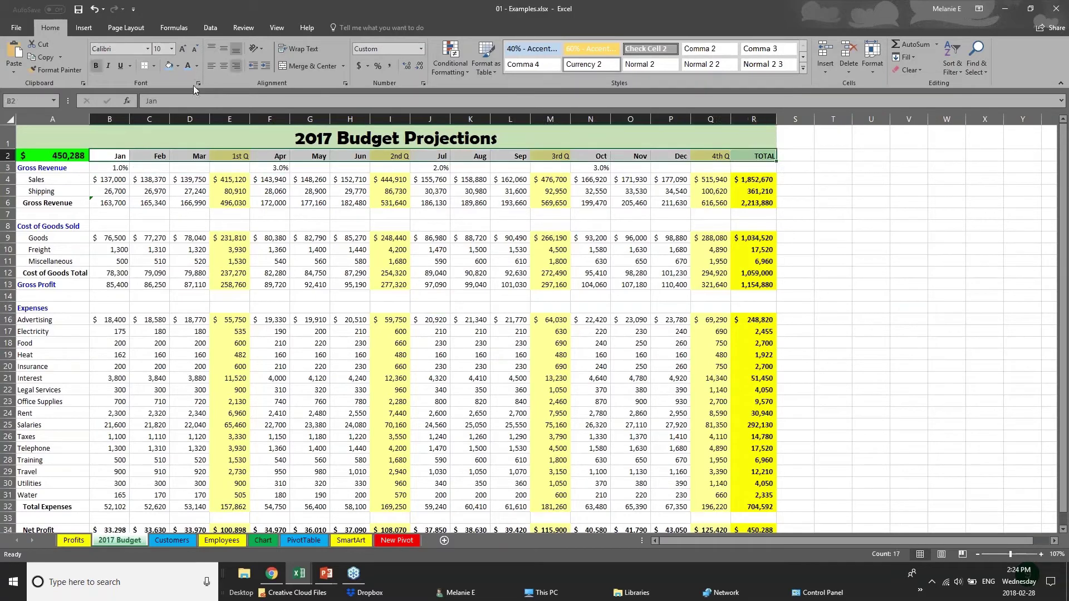
left_click(155, 66)
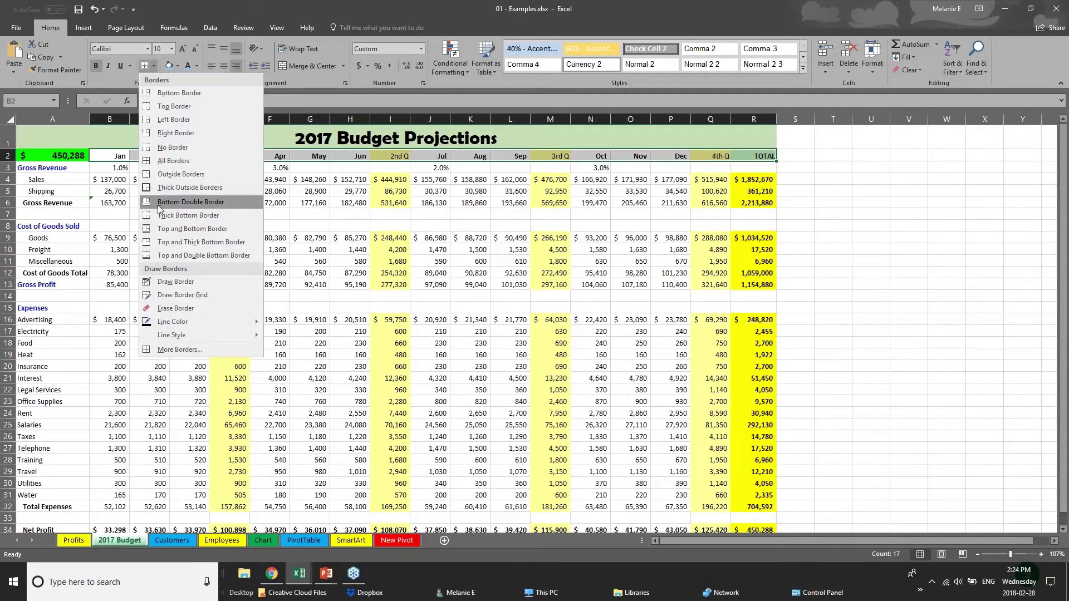
left_click(165, 228)
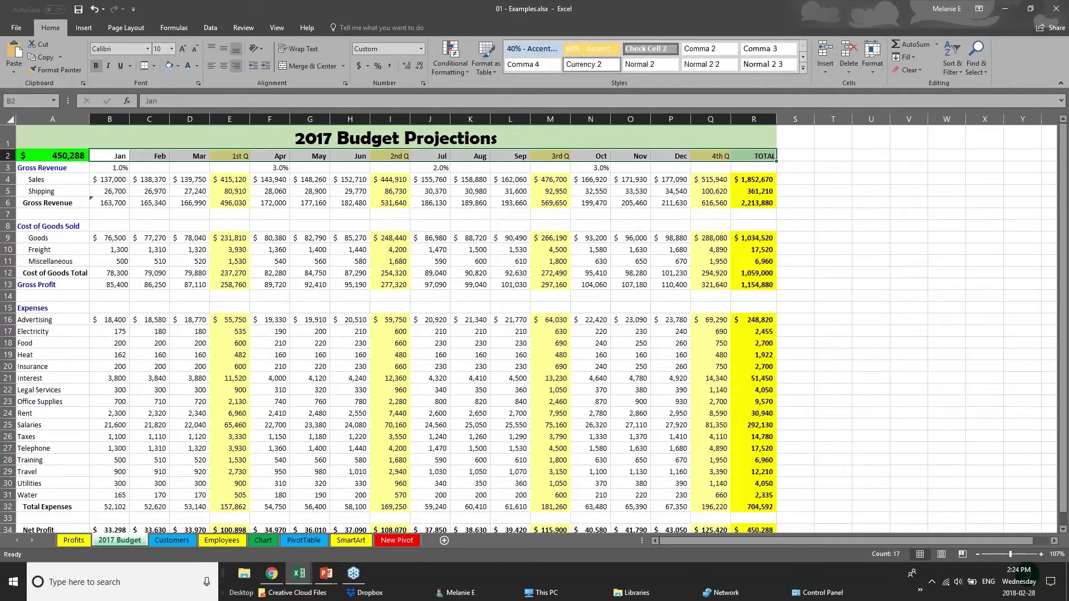
left_click(171, 70)
left_click(160, 261)
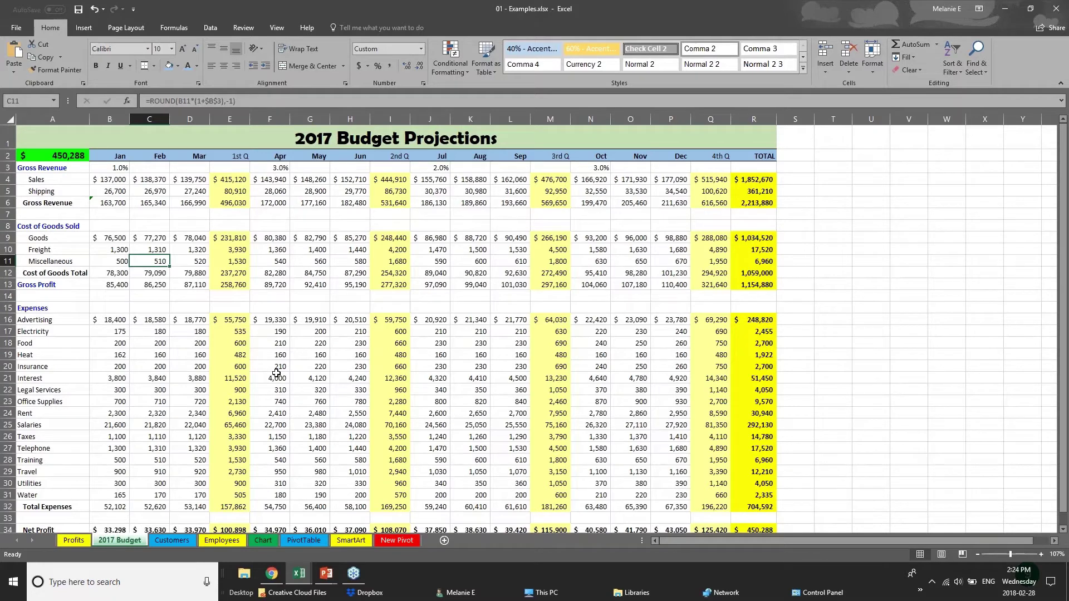
left_click(166, 202)
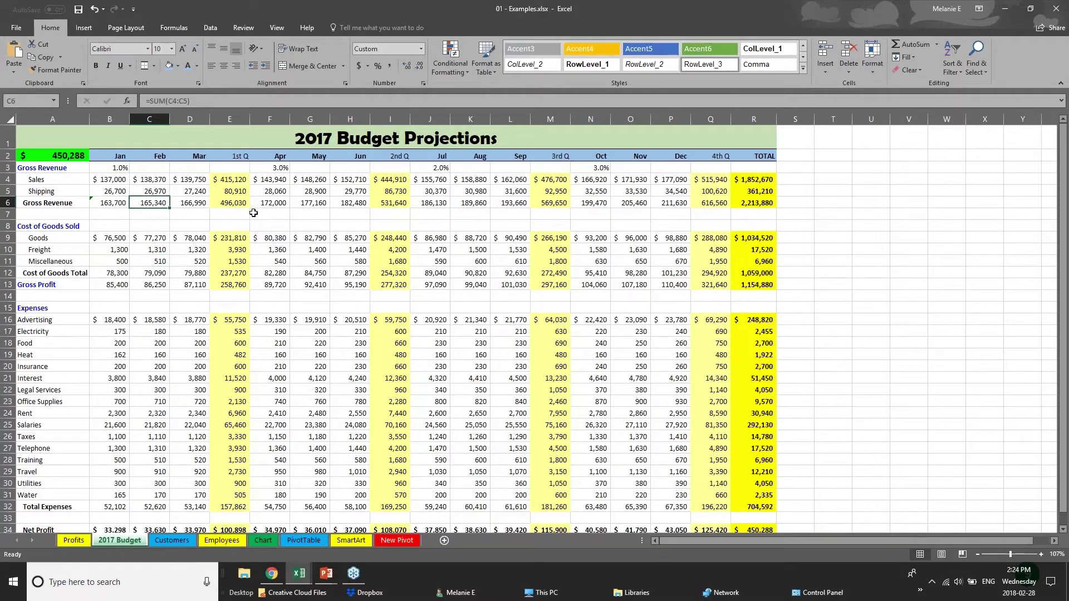
left_click(100, 179)
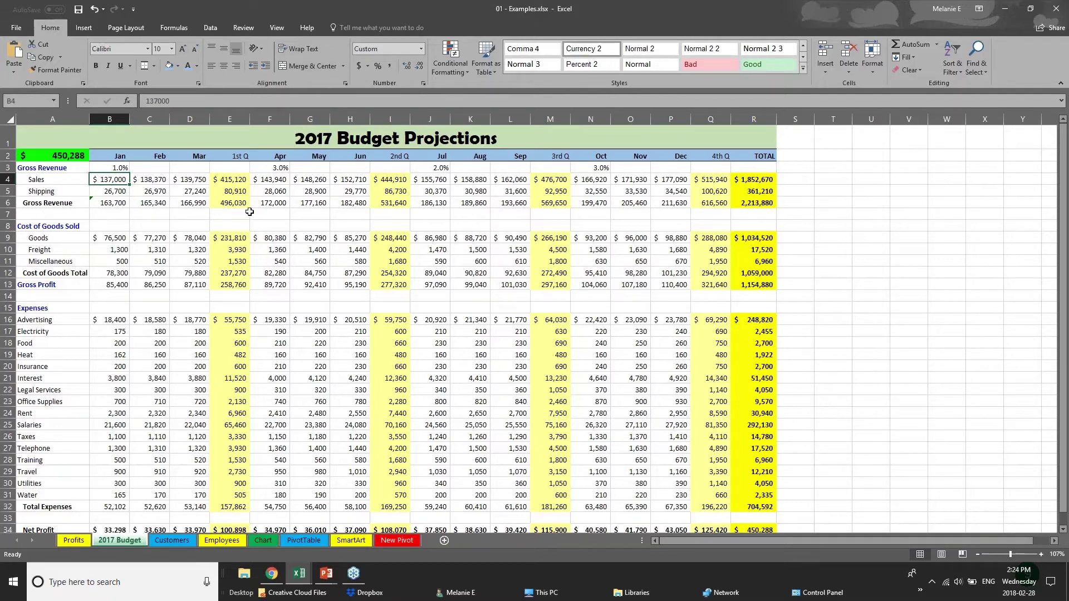
Set the '2017 Budget Projections' title text in A1 to the Arial font
left_click(8, 137)
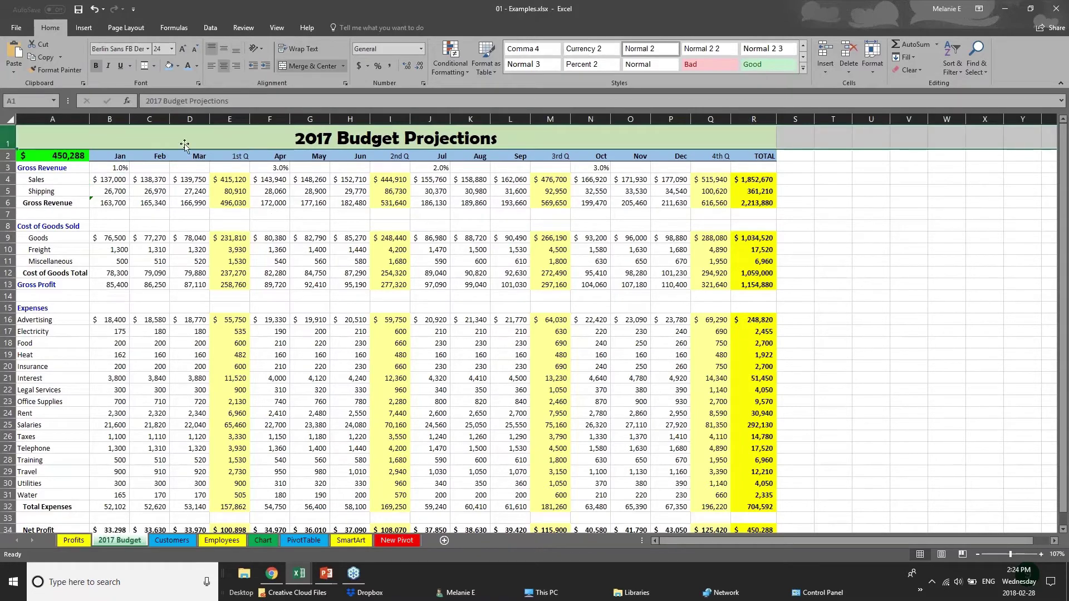
double_click(299, 139)
left_click_drag(299, 139, 499, 142)
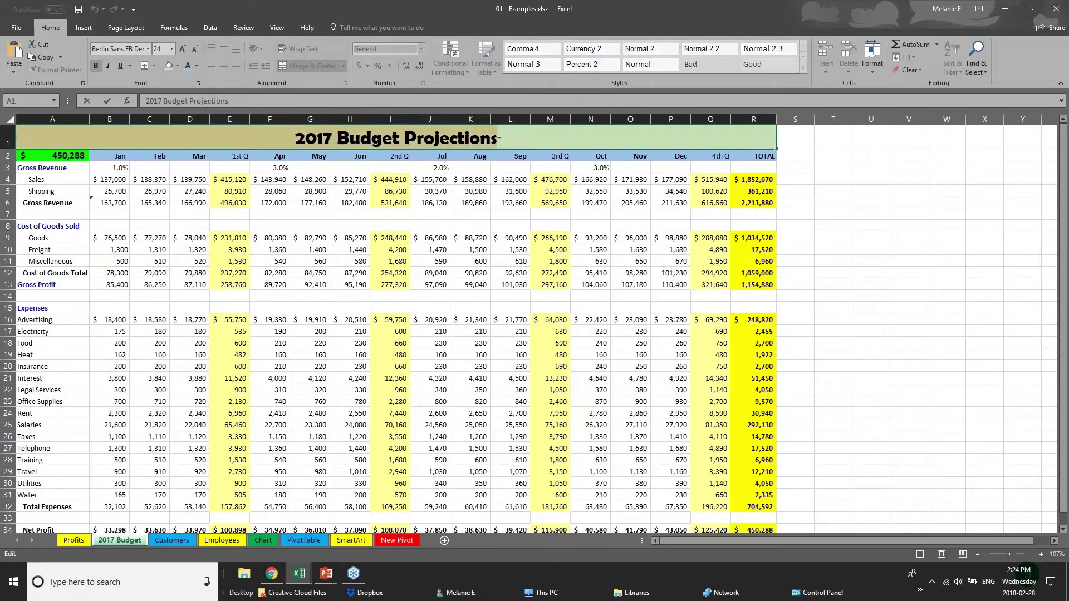
left_click(149, 49)
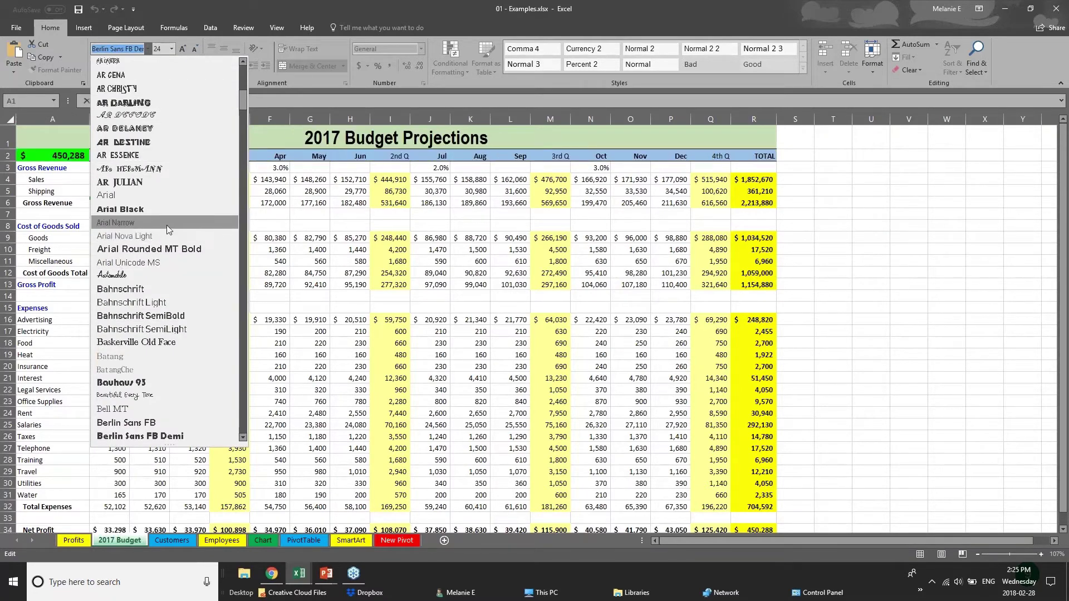
left_click(167, 196)
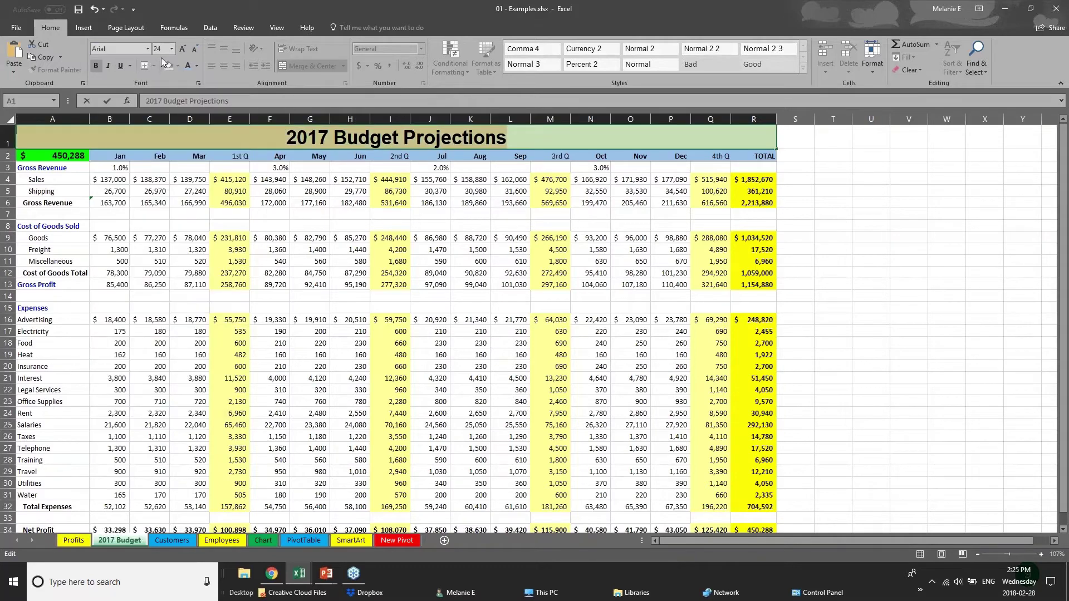
right_click(378, 139)
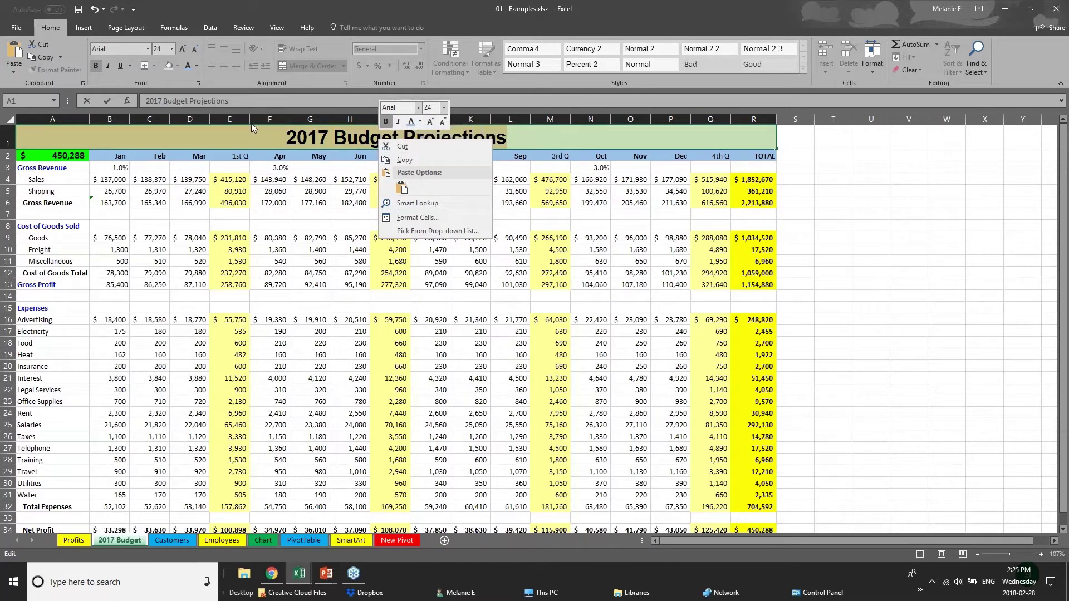
Give the Net Profit row A34:R34 a dark fill with white text
left_click(262, 160)
left_click(262, 160)
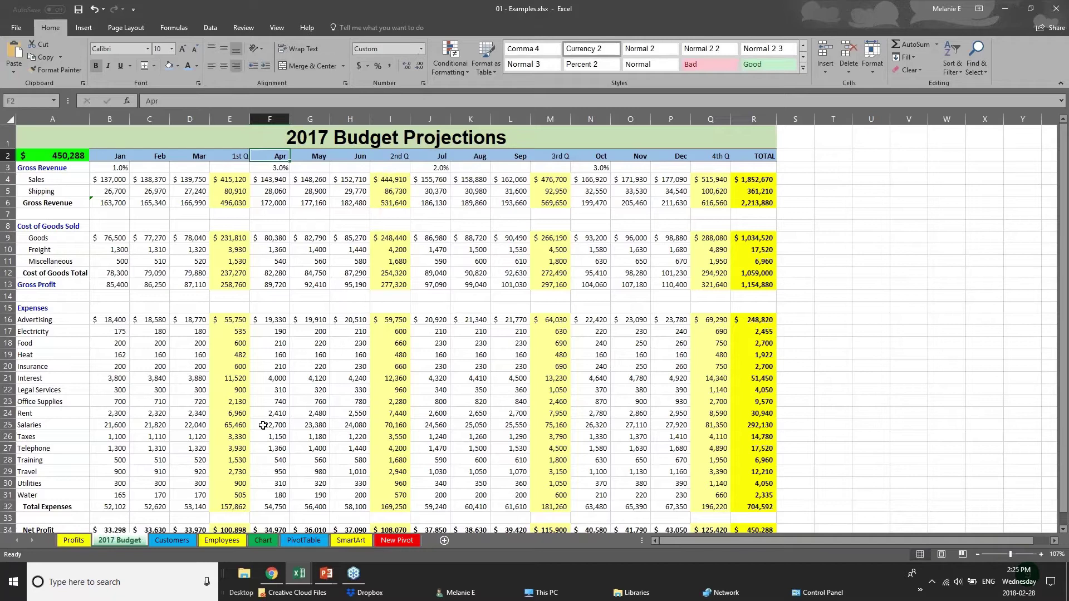
left_click(283, 457)
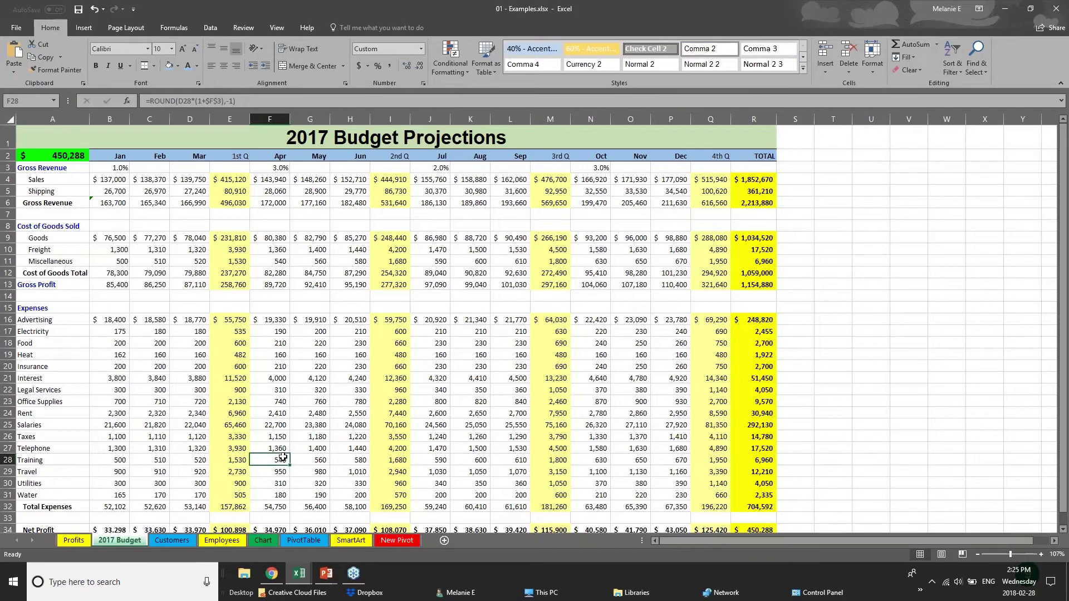
scroll(283, 457, "down", 3)
left_click_drag(757, 412, 19, 409)
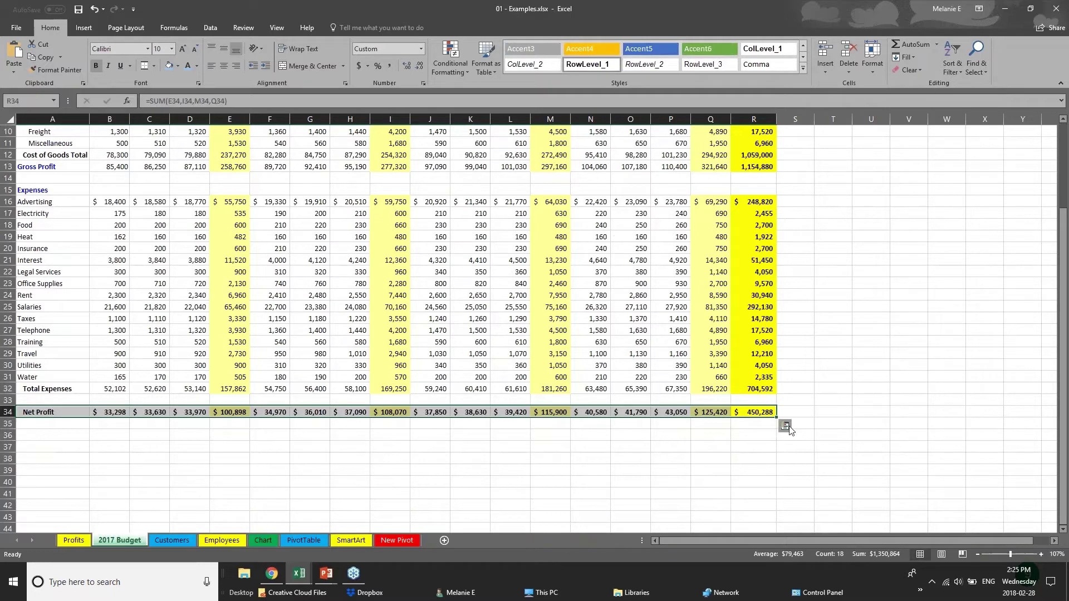
left_click(177, 66)
left_click(179, 90)
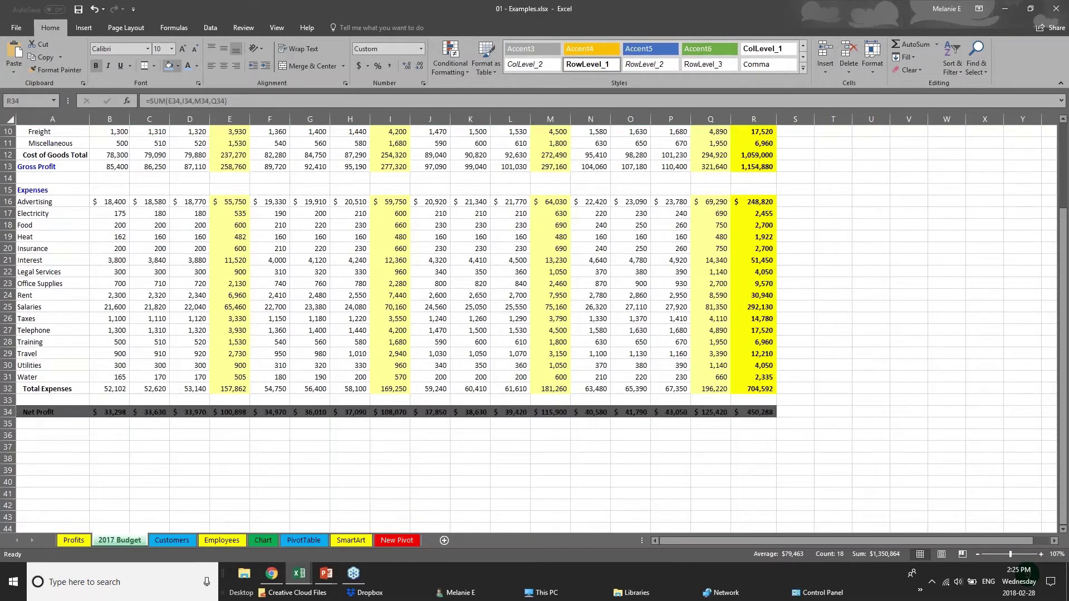
left_click(197, 66)
left_click(191, 106)
left_click(420, 437)
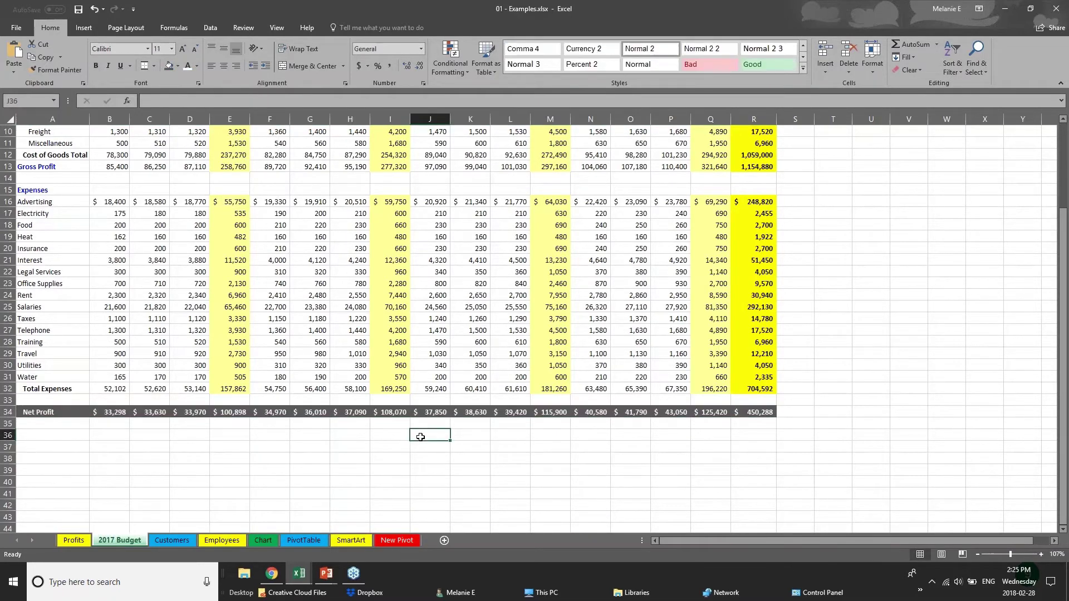
Switch to the PowerPoint 'Creating Charts' slide
scroll(421, 437, "up", 1)
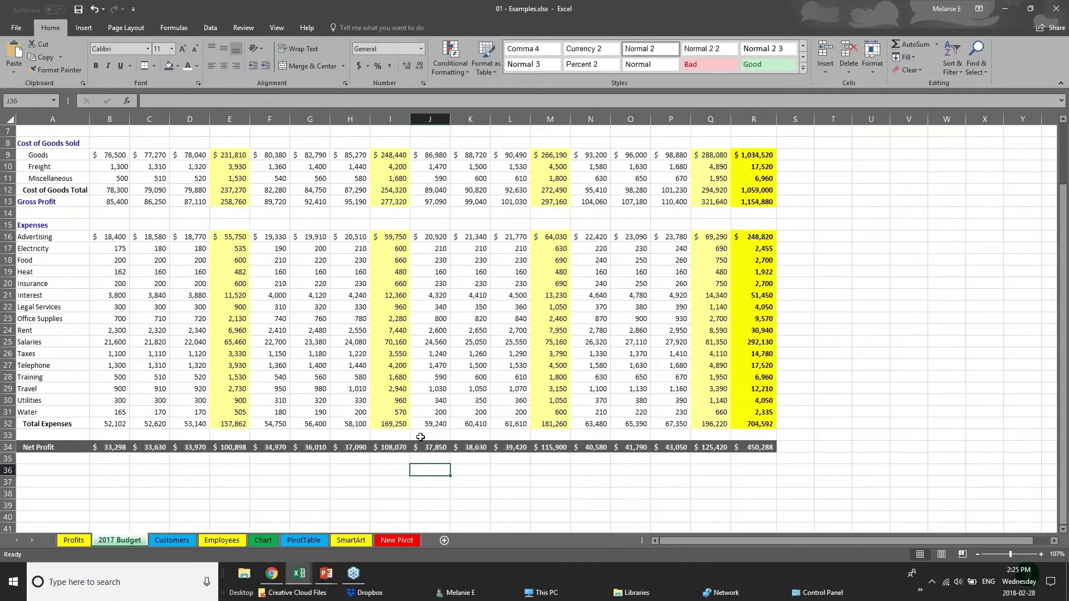
scroll(421, 438, "up", 2)
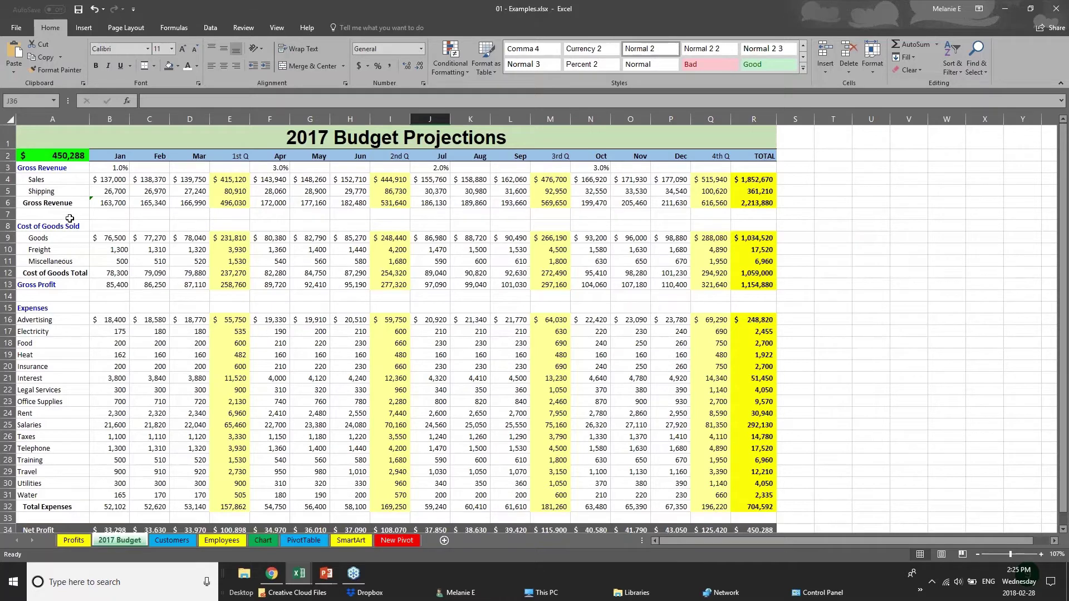
left_click(327, 574)
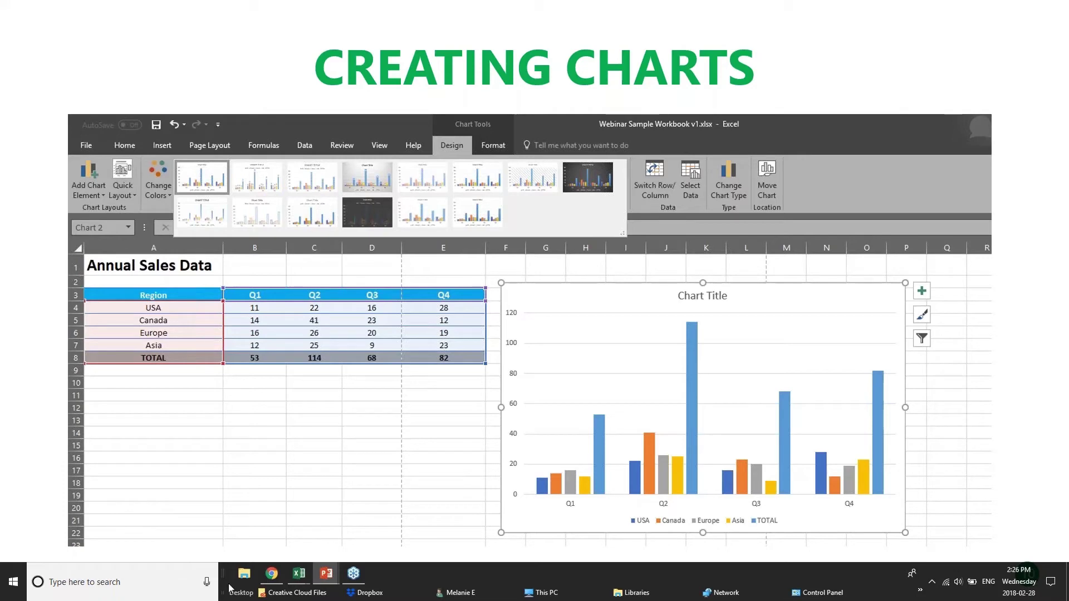
Return to the Annual Sales Data workbook and inspect the USA Q1–Q4 values and the Q4 and Q1 totals
left_click(299, 574)
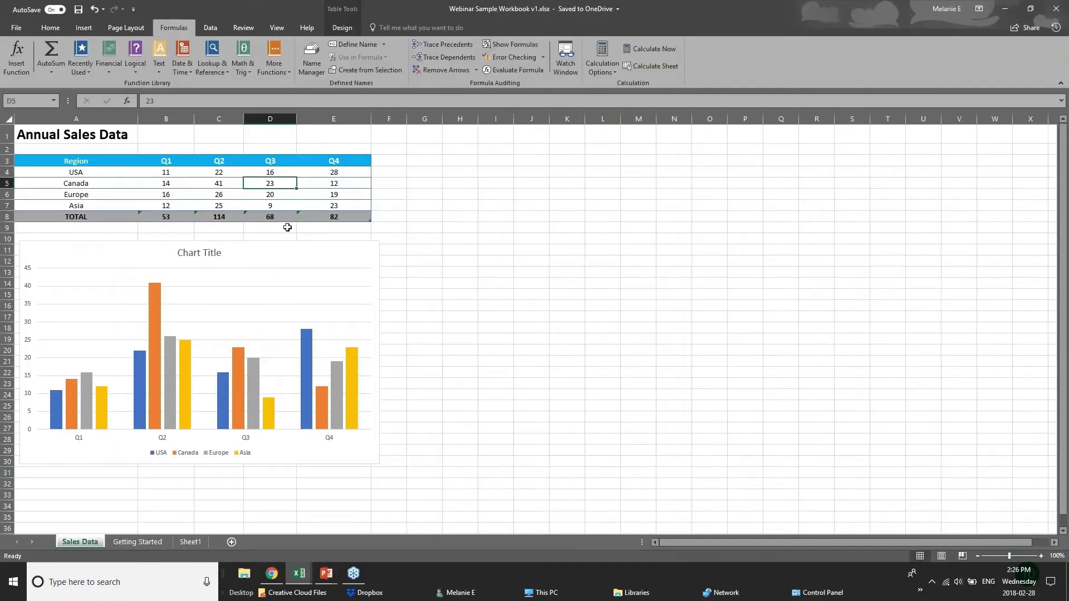
left_click(186, 174)
left_click(229, 173)
left_click(280, 174)
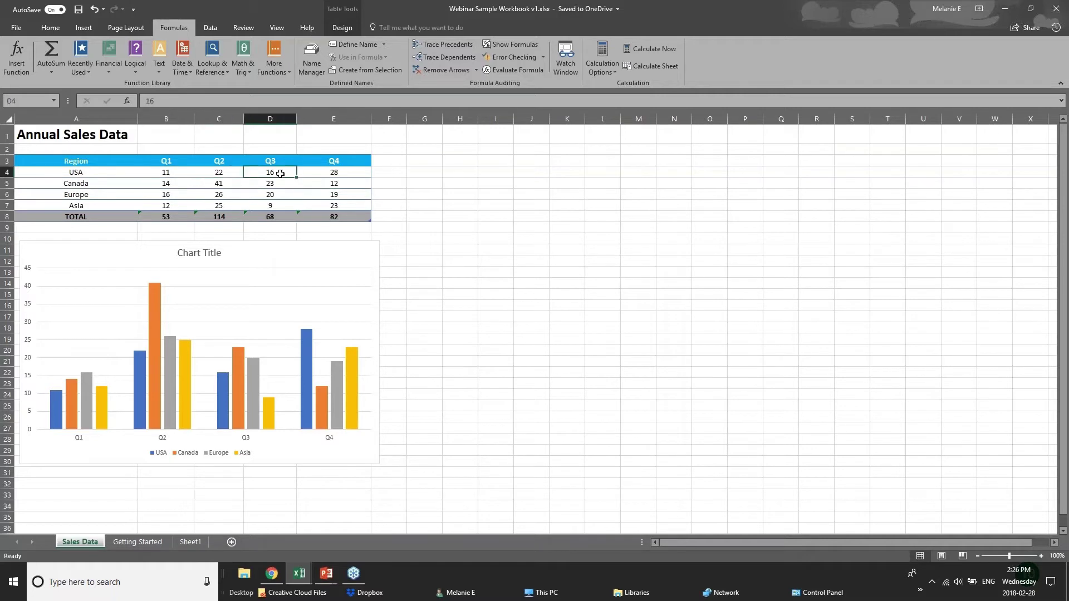
left_click(332, 170)
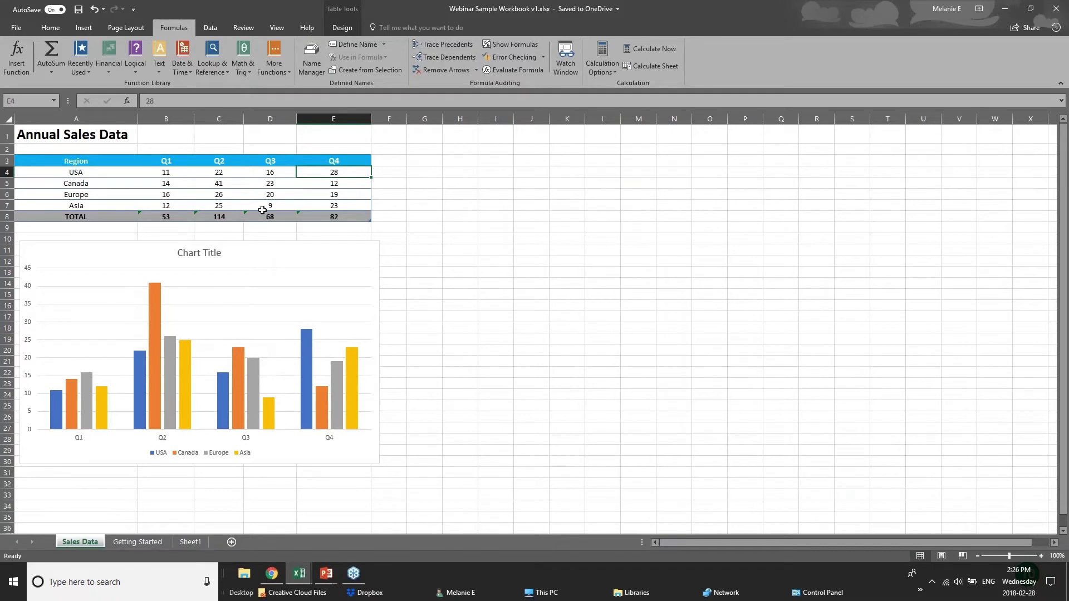
left_click(350, 216)
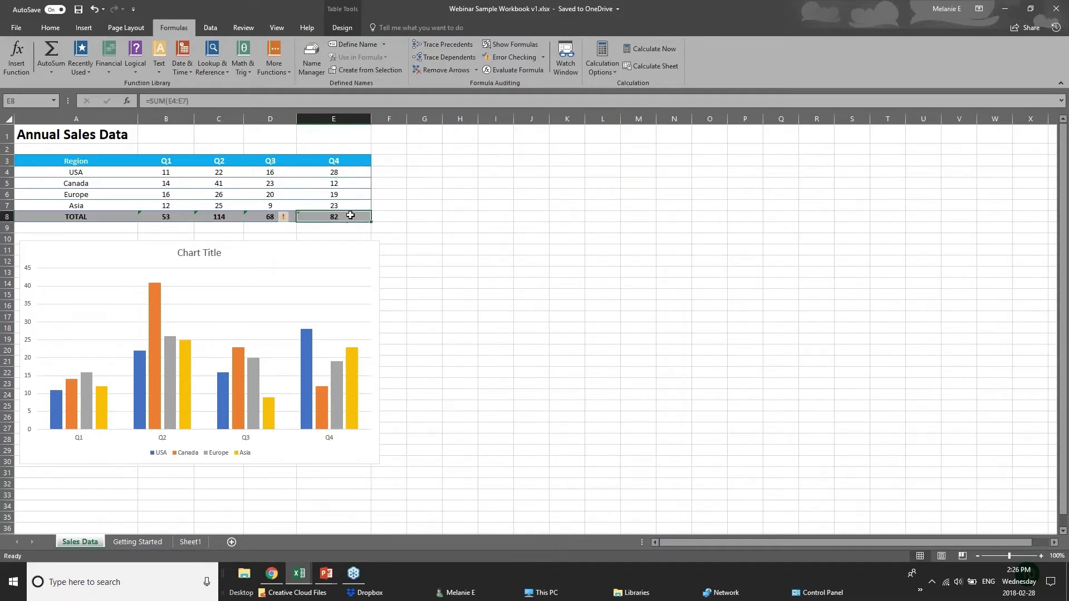
left_click(167, 217)
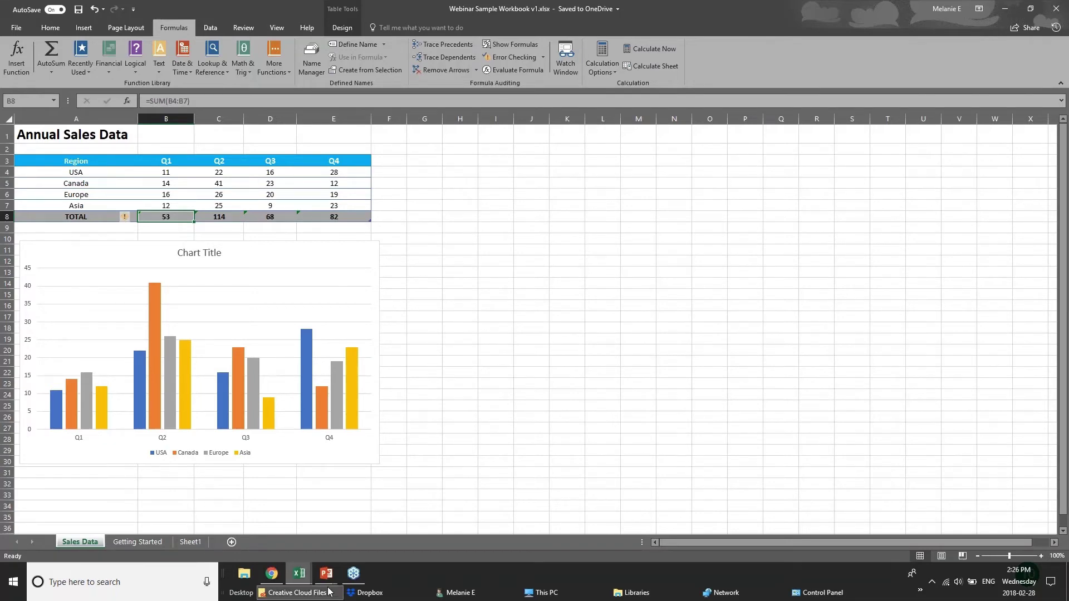
left_click(293, 578)
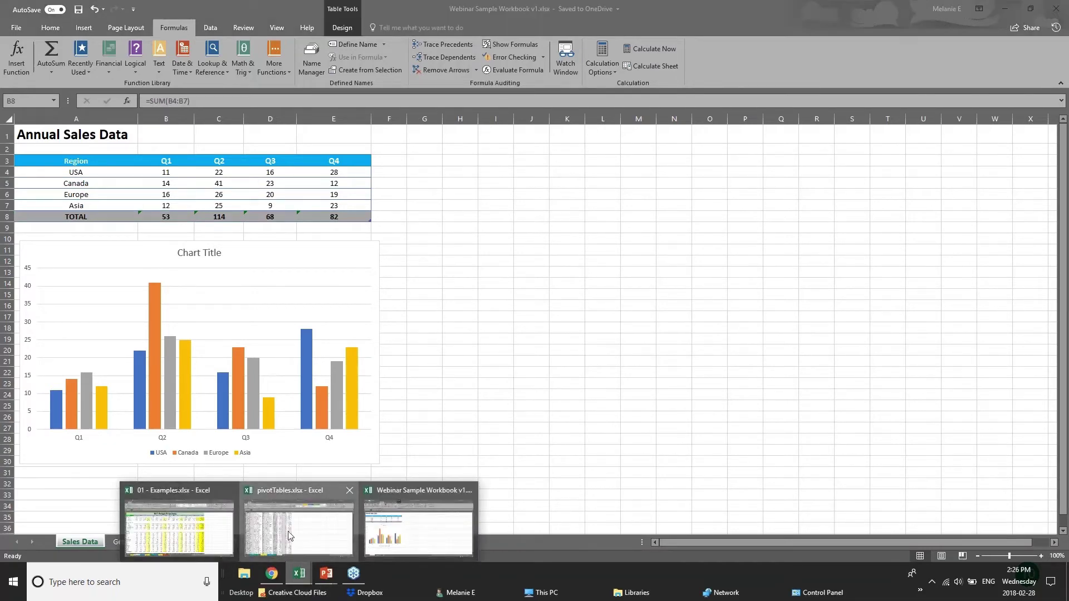
On the 01 - Examples.xlsx Chart sheet, delete the Furniture Sales by Region chart
left_click(289, 536)
mouse_move(299, 582)
left_click(231, 539)
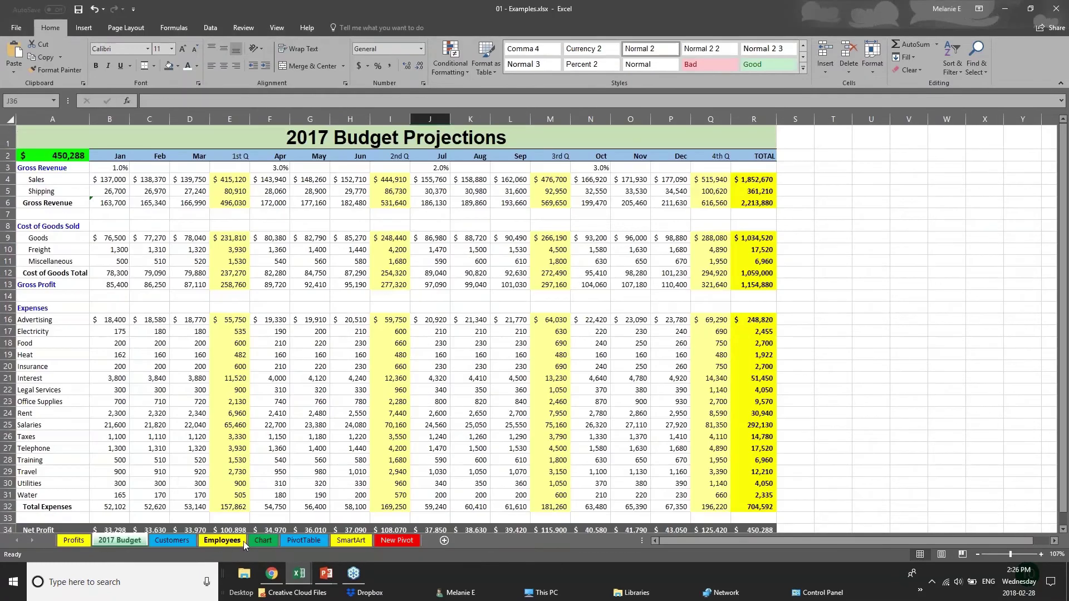
left_click(262, 541)
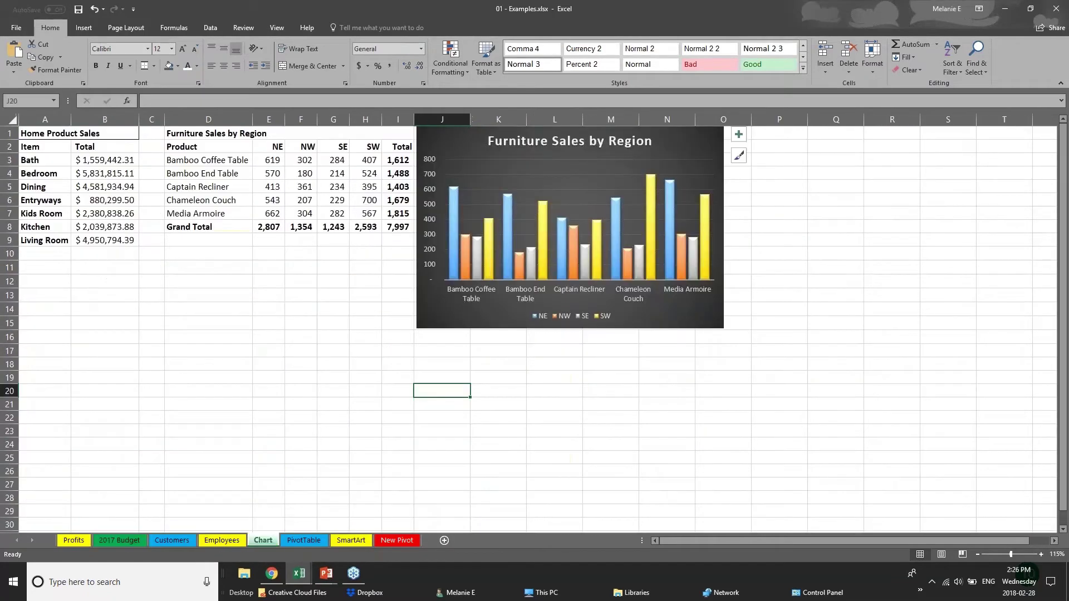
left_click_drag(656, 323, 735, 322)
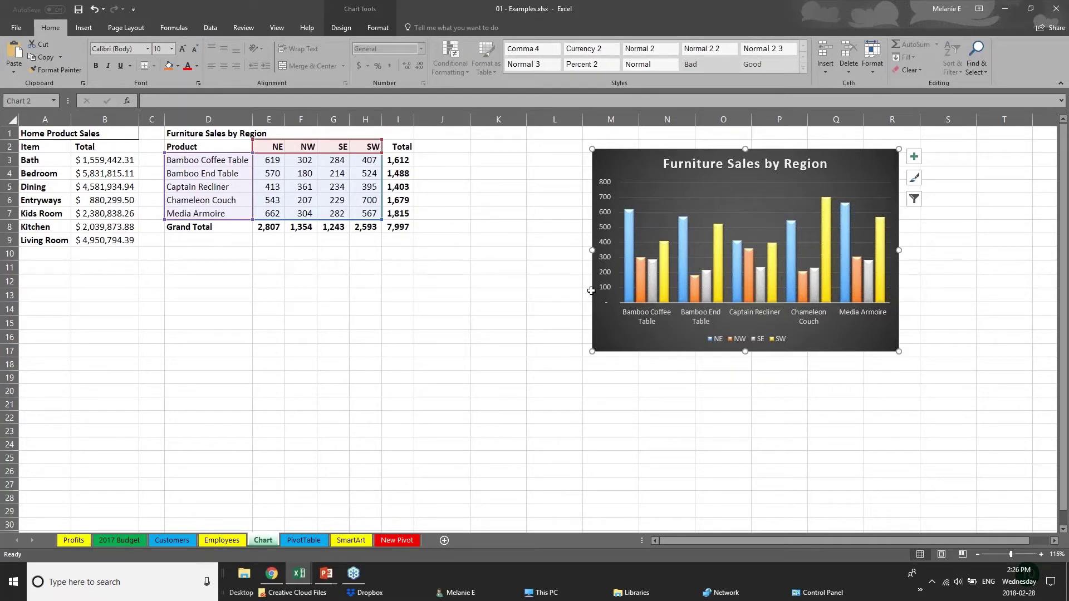
left_click_drag(691, 352, 801, 344)
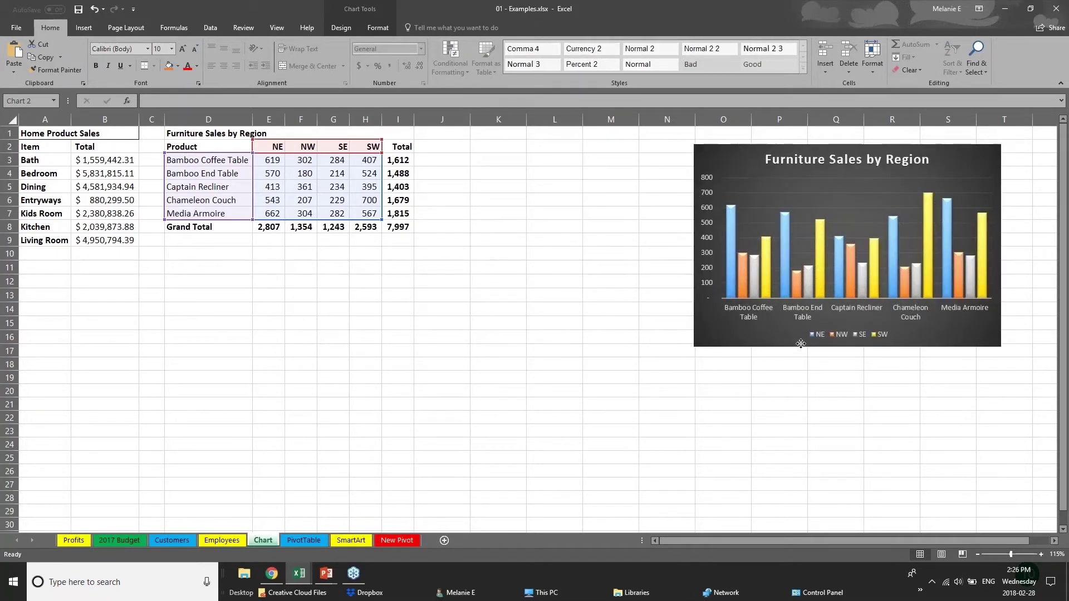
key("Delete")
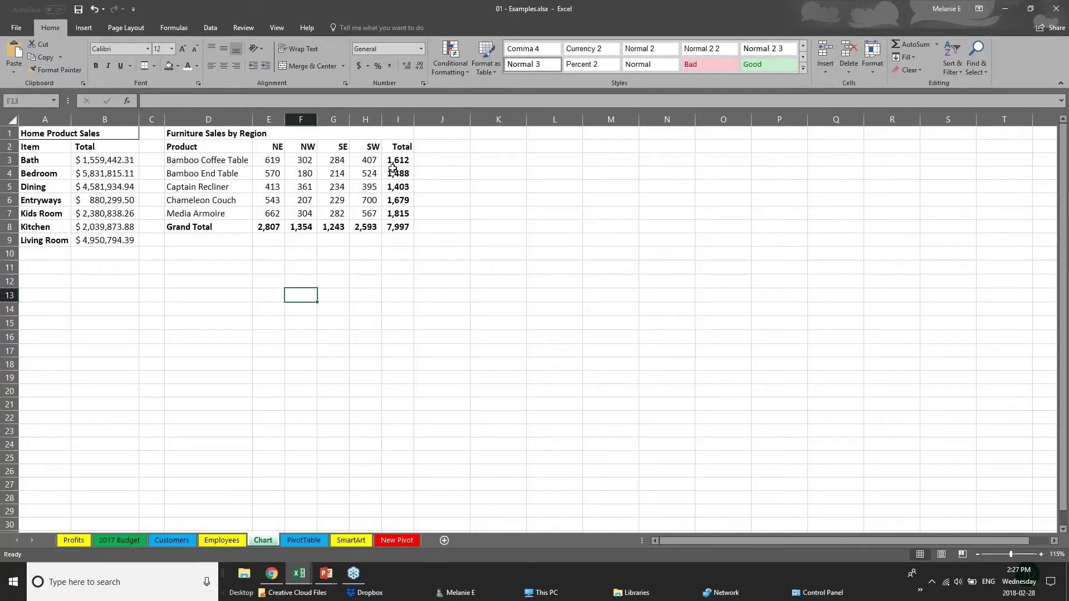
left_click_drag(397, 161, 405, 222)
left_click_drag(215, 225, 402, 227)
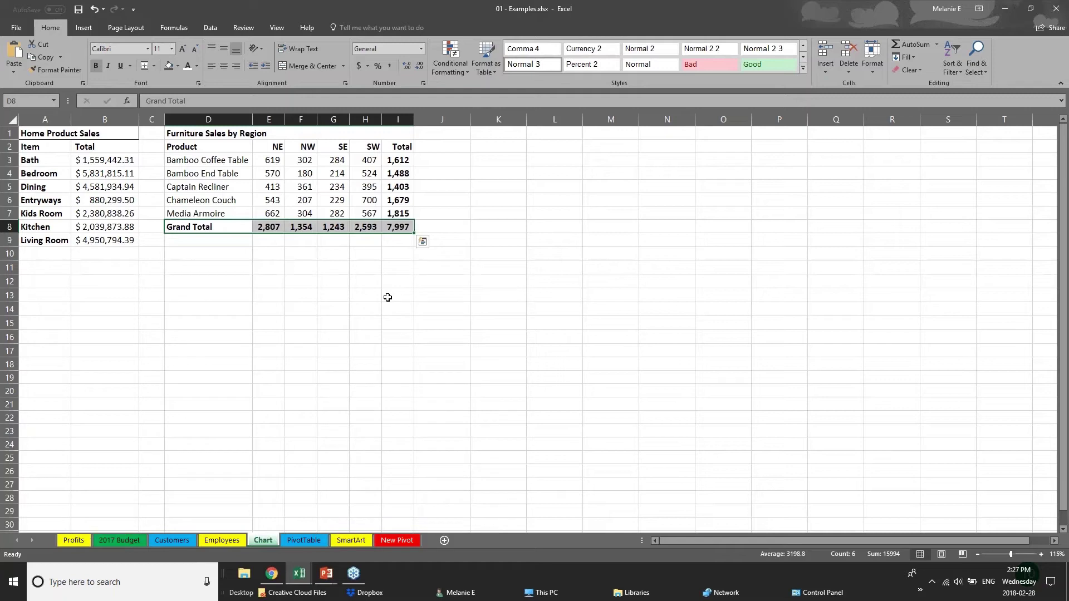
left_click(269, 284)
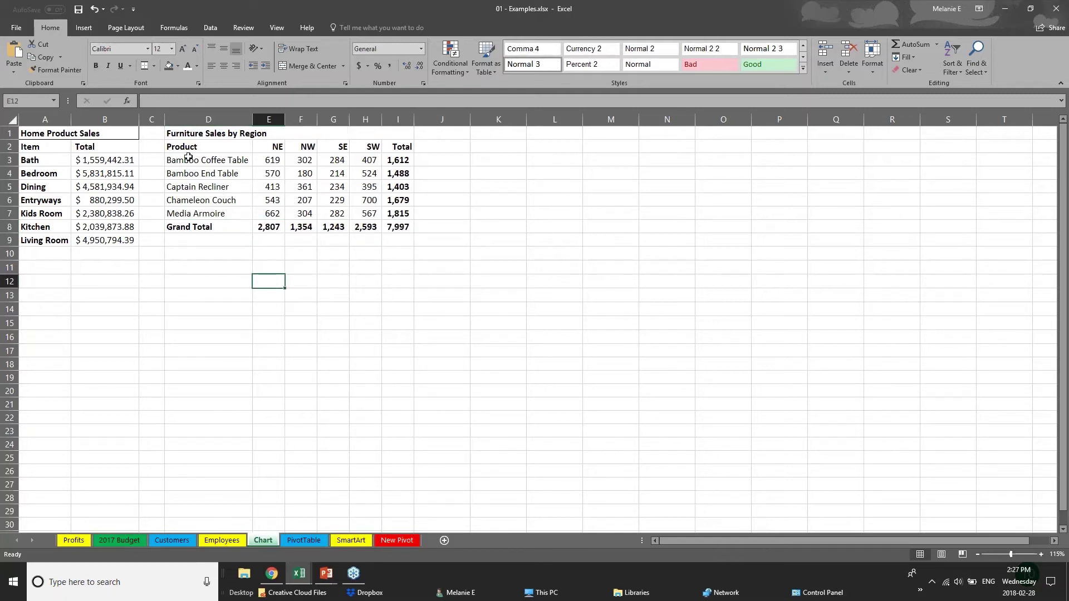
Select the products and regional figures in D2:H7 and browse the hierarchy and column/bar chart types
left_click_drag(187, 148, 376, 215)
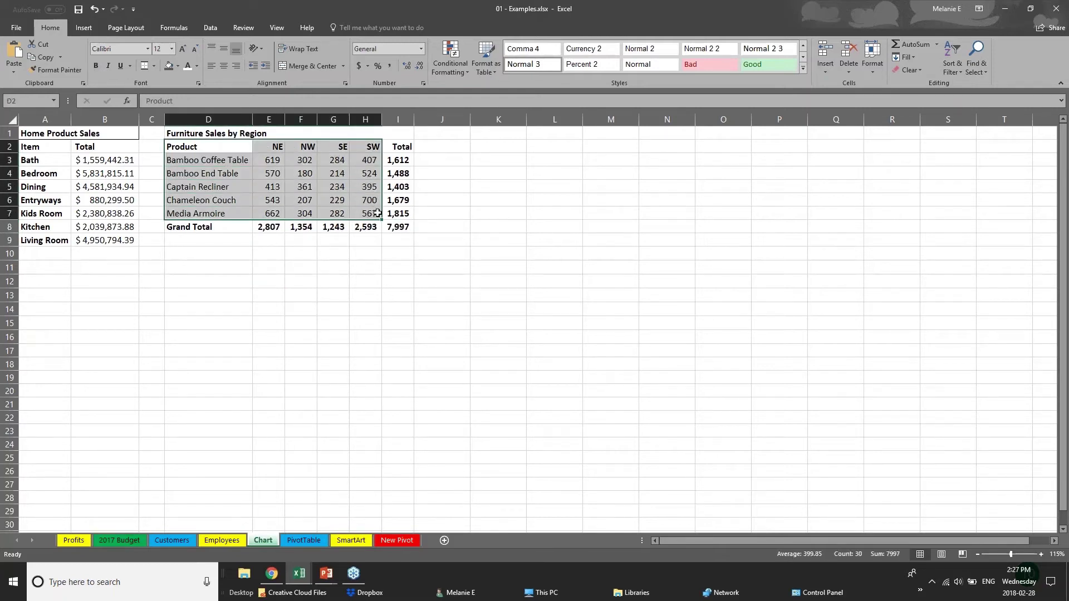
left_click(84, 28)
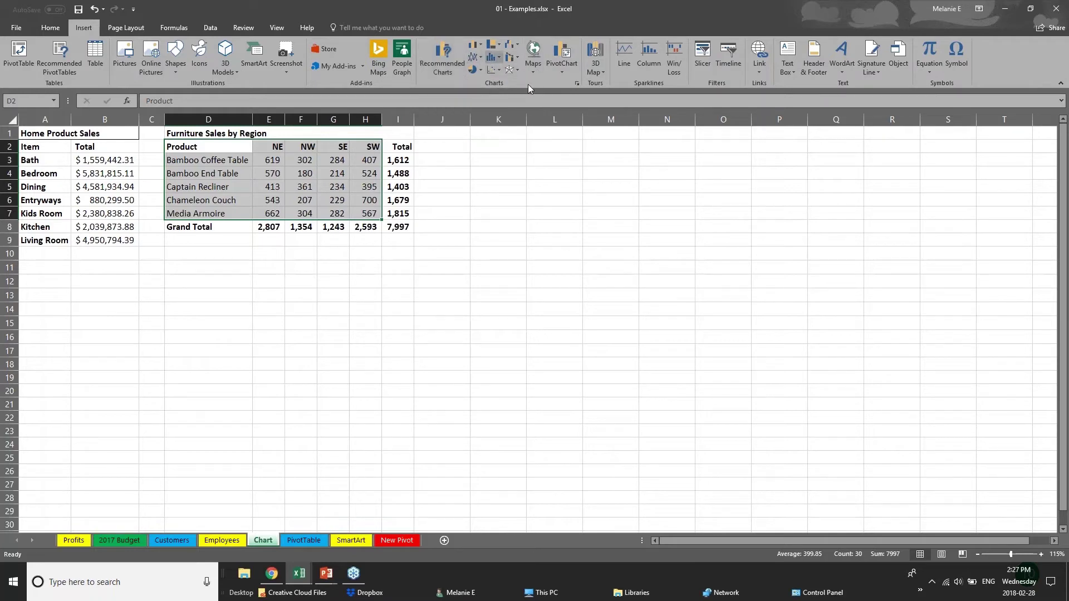
left_click(498, 46)
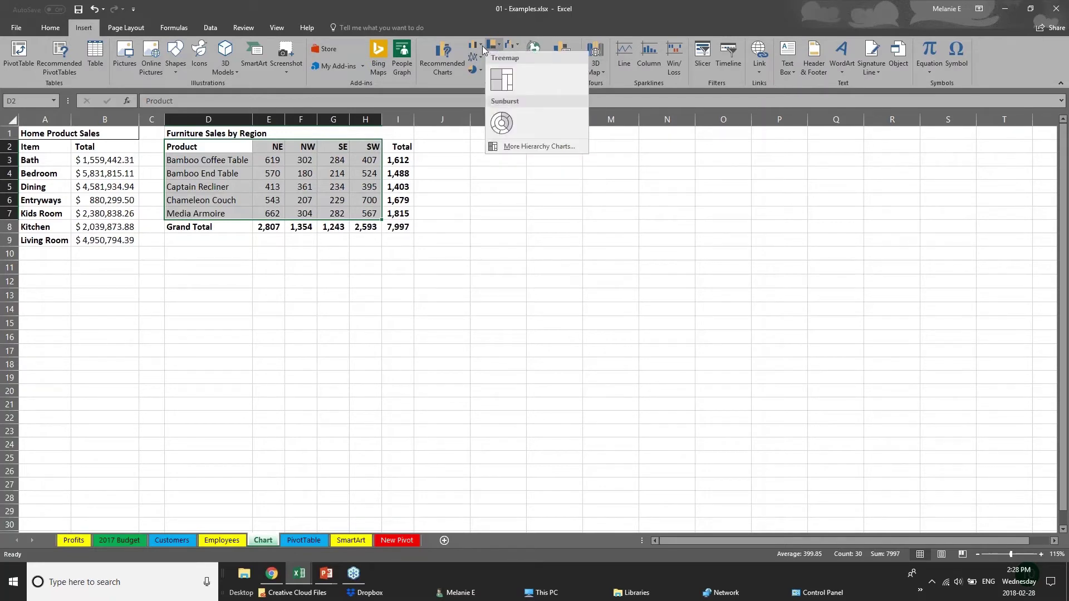
left_click(482, 46)
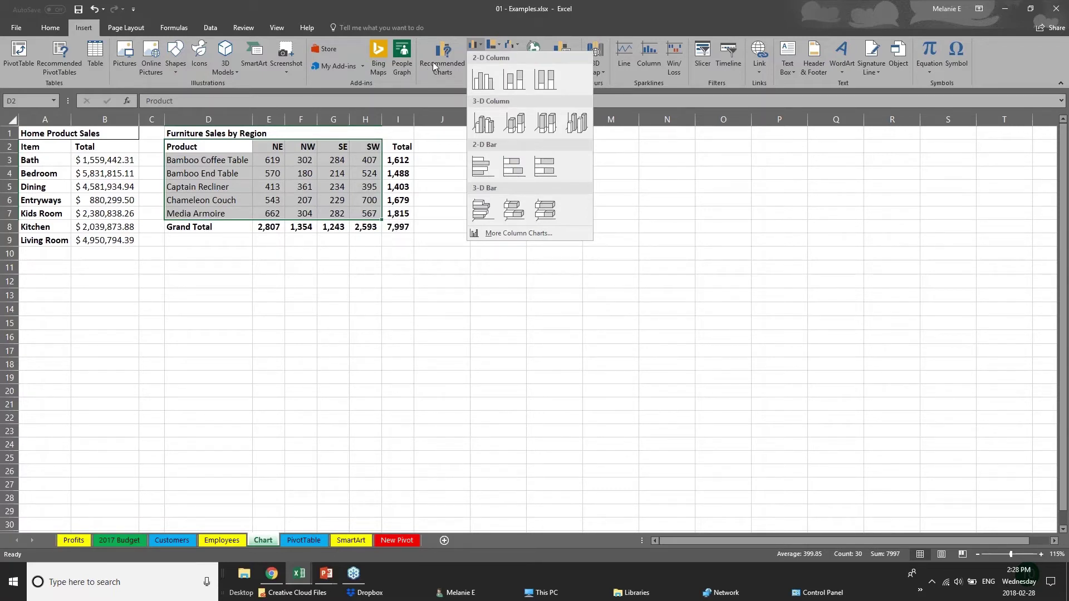
Compare the recommended stacked bar, clustered column and stacked column charts, then pick Clustered Bar
left_click(435, 62)
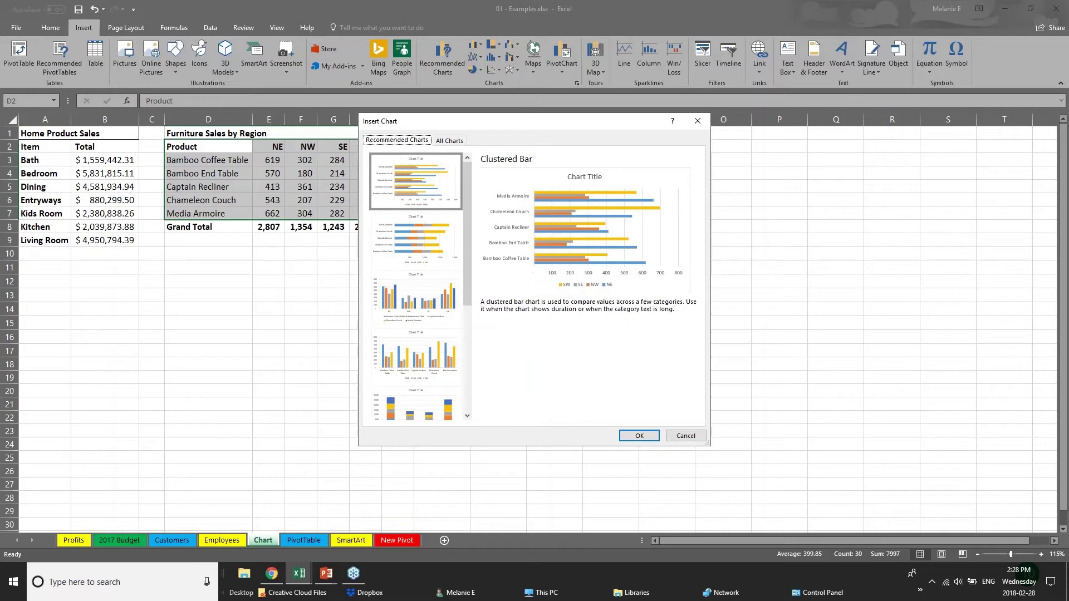
left_click(419, 257)
left_click(430, 322)
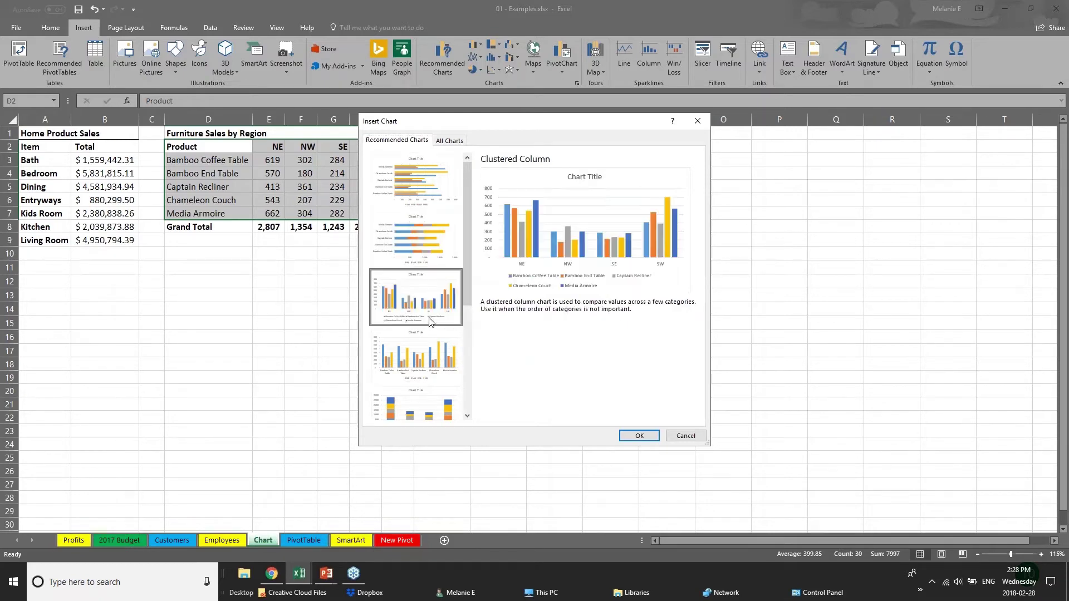
left_click(448, 371)
left_click(448, 412)
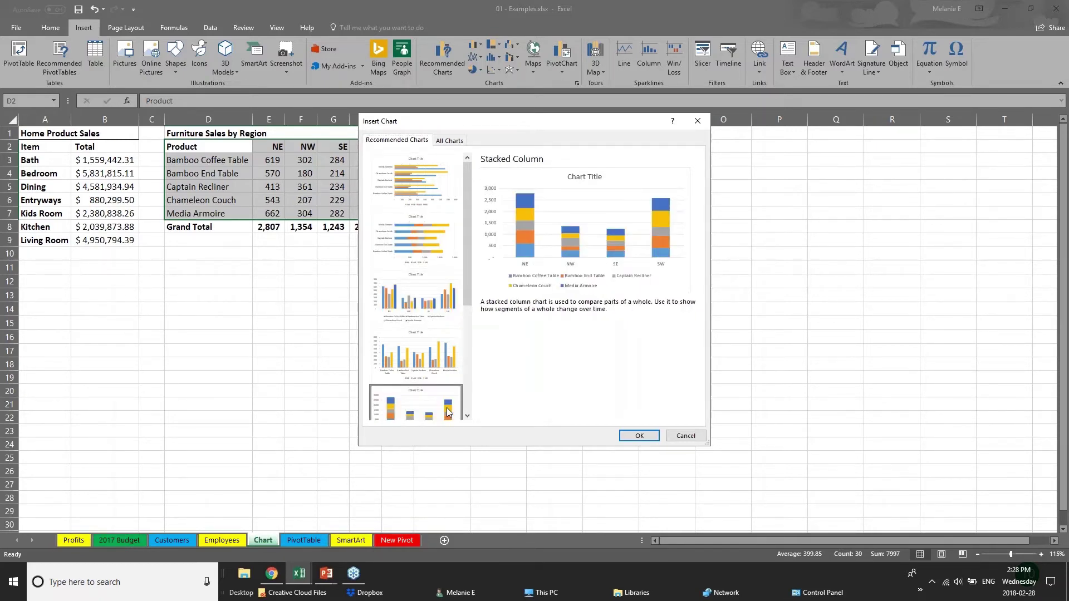
left_click_drag(466, 276, 479, 389)
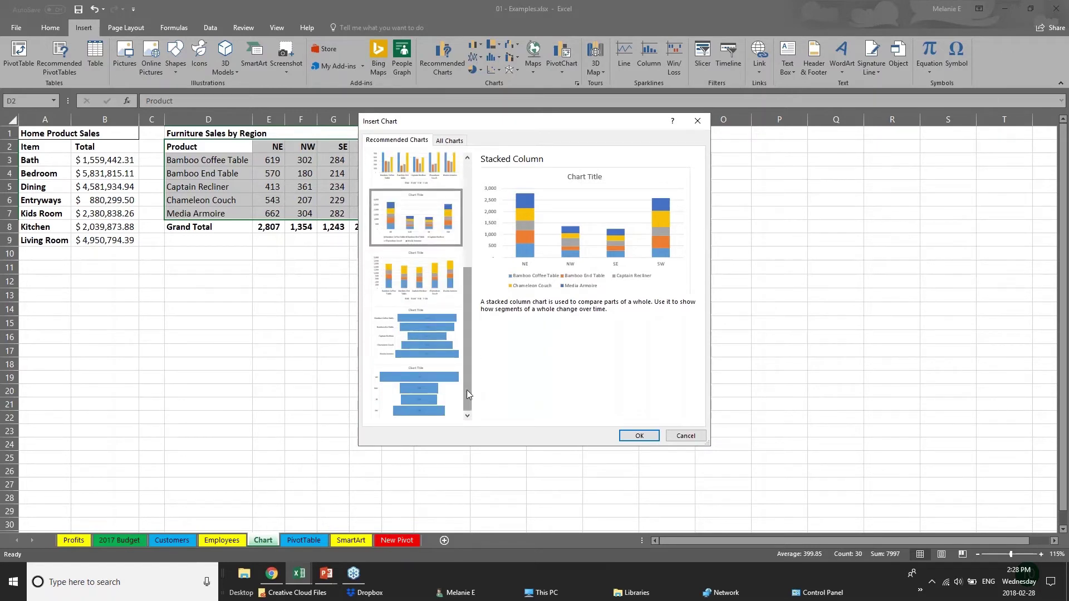
left_click_drag(466, 369, 455, 292)
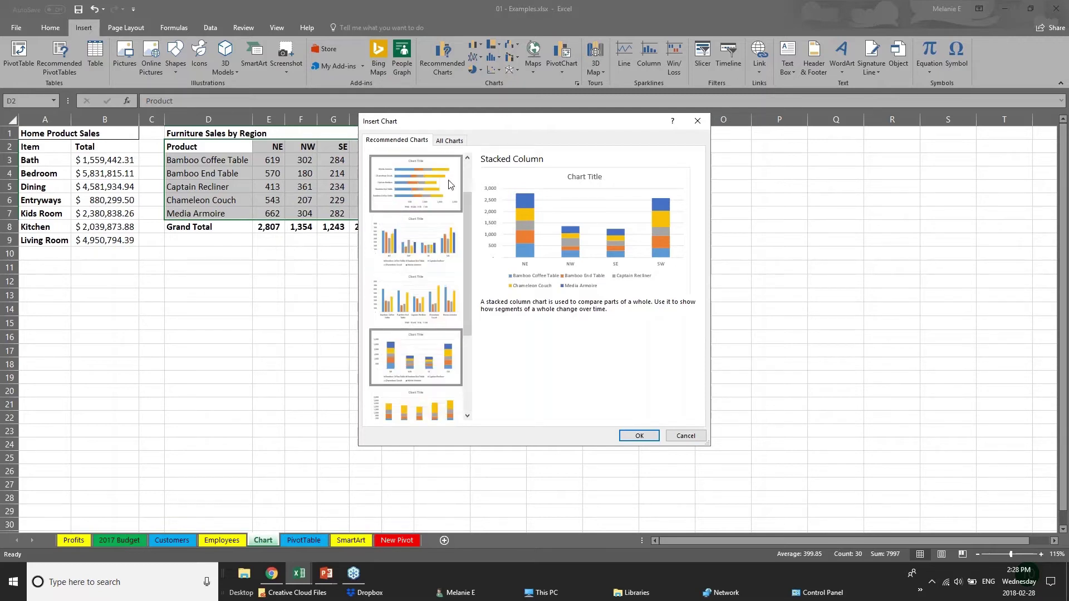
left_click(451, 185)
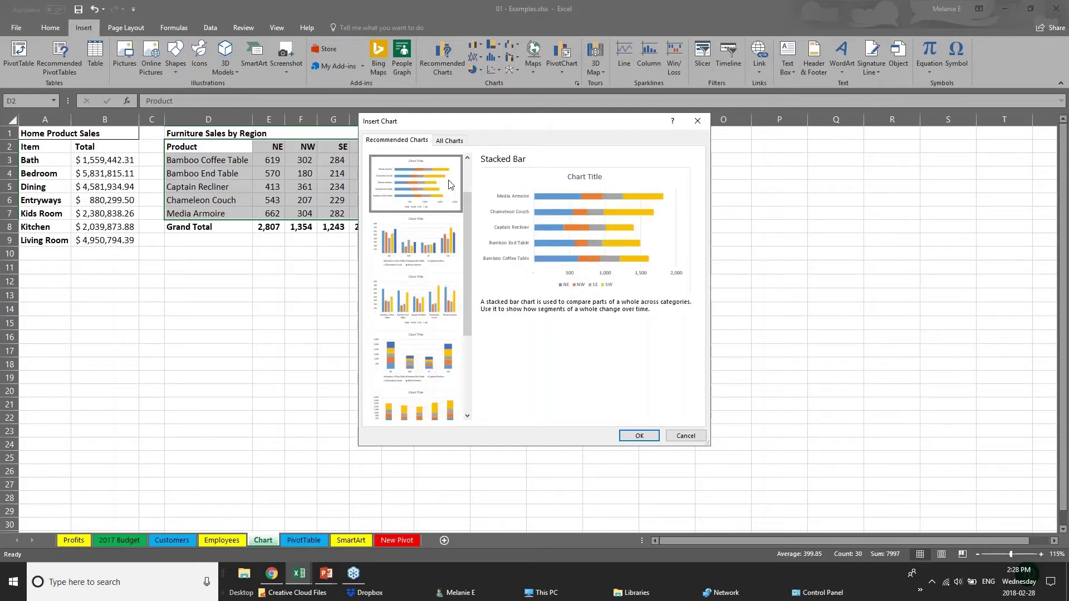
left_click_drag(469, 206, 471, 172)
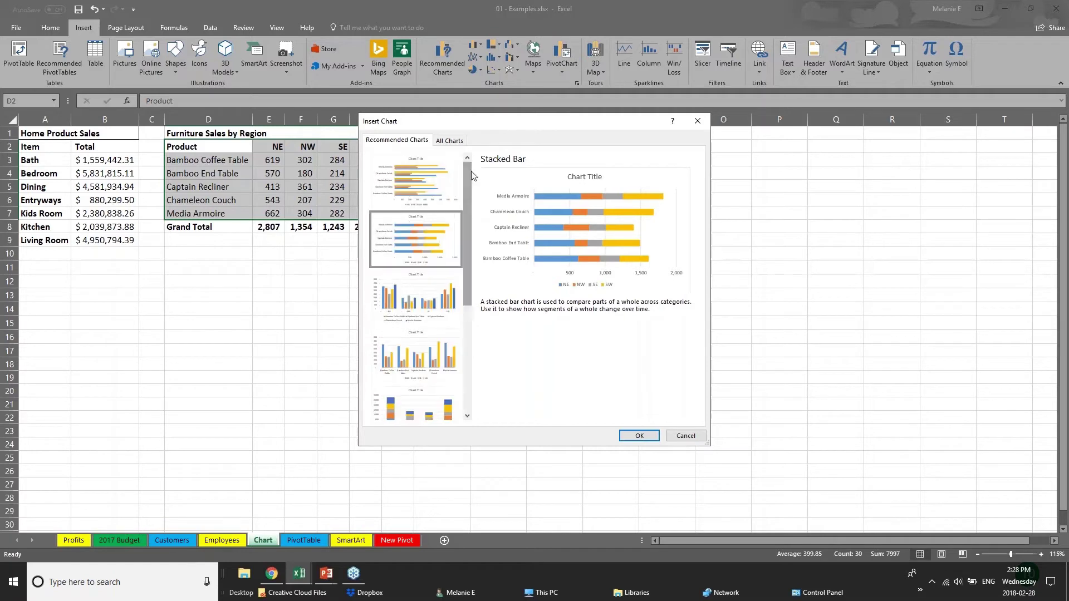
left_click(406, 185)
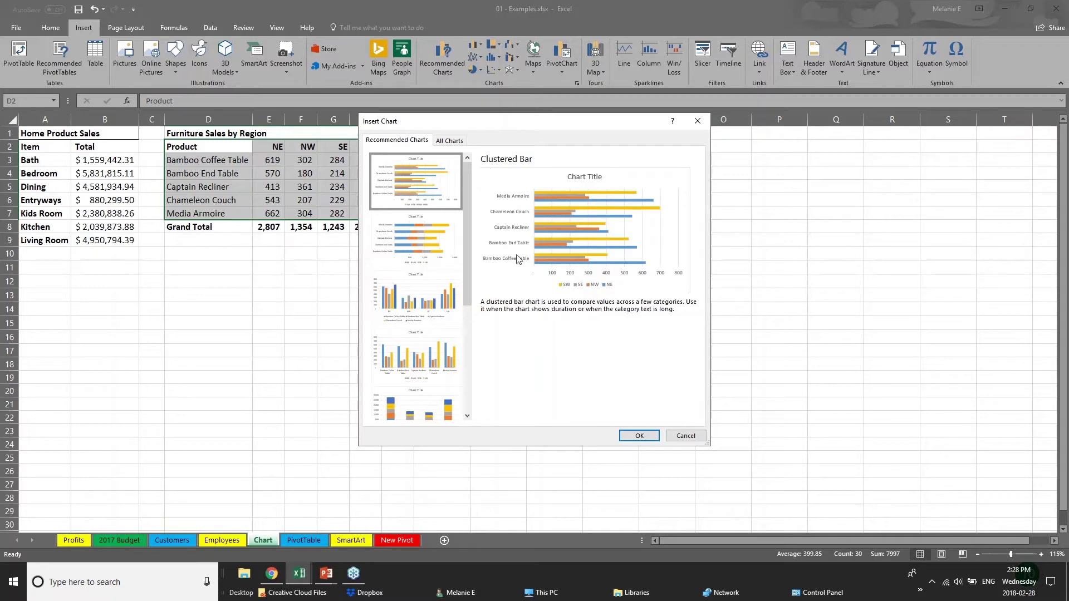
Insert the clustered bar chart, move it beside the table and enlarge it down to about row 21
left_click(645, 437)
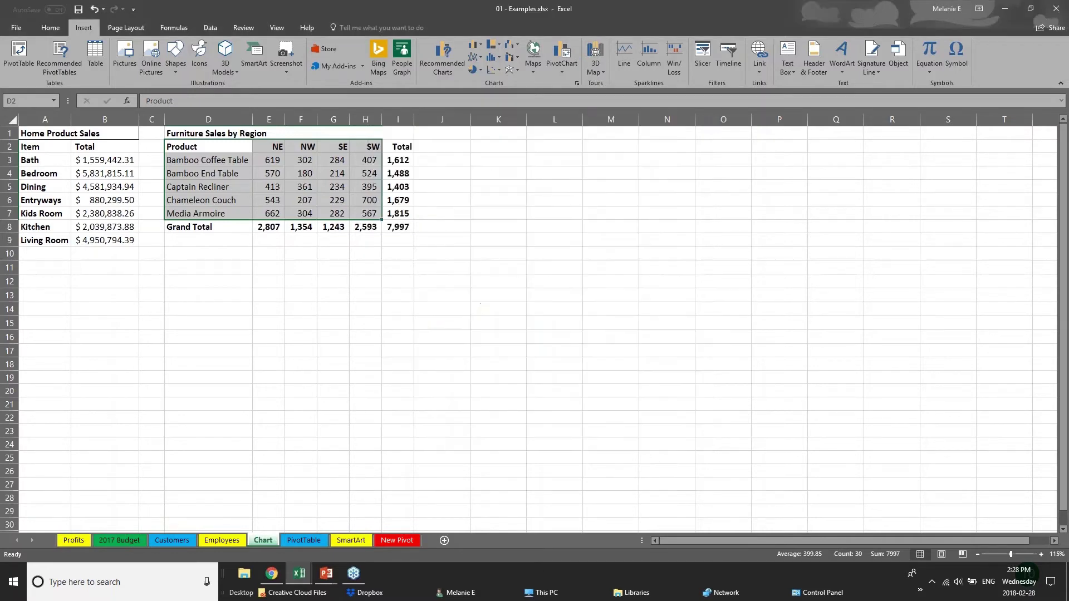
left_click_drag(589, 245, 639, 157)
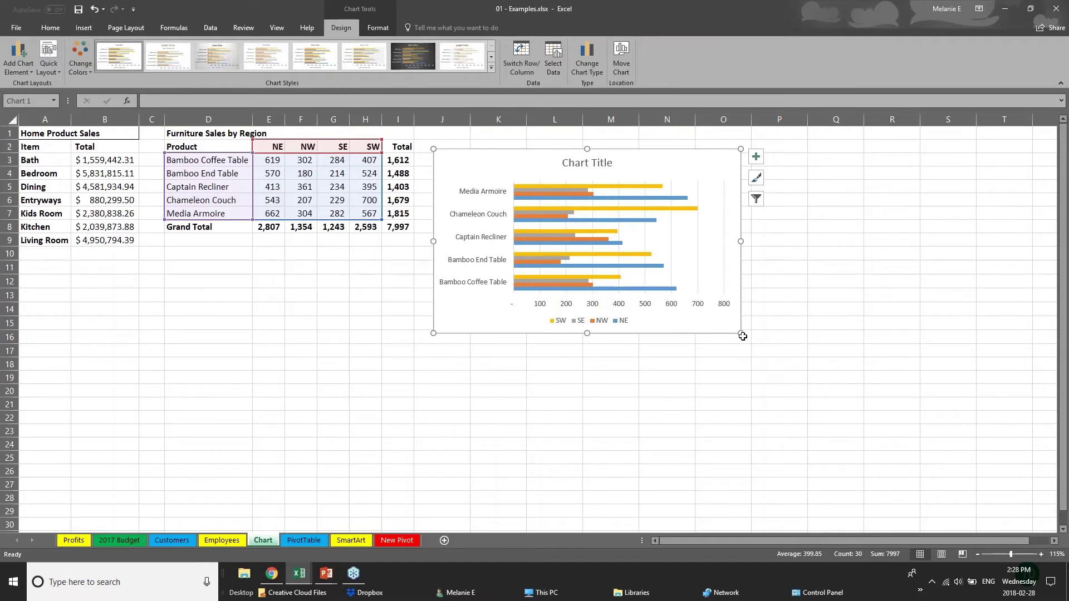
left_click_drag(741, 334, 884, 434)
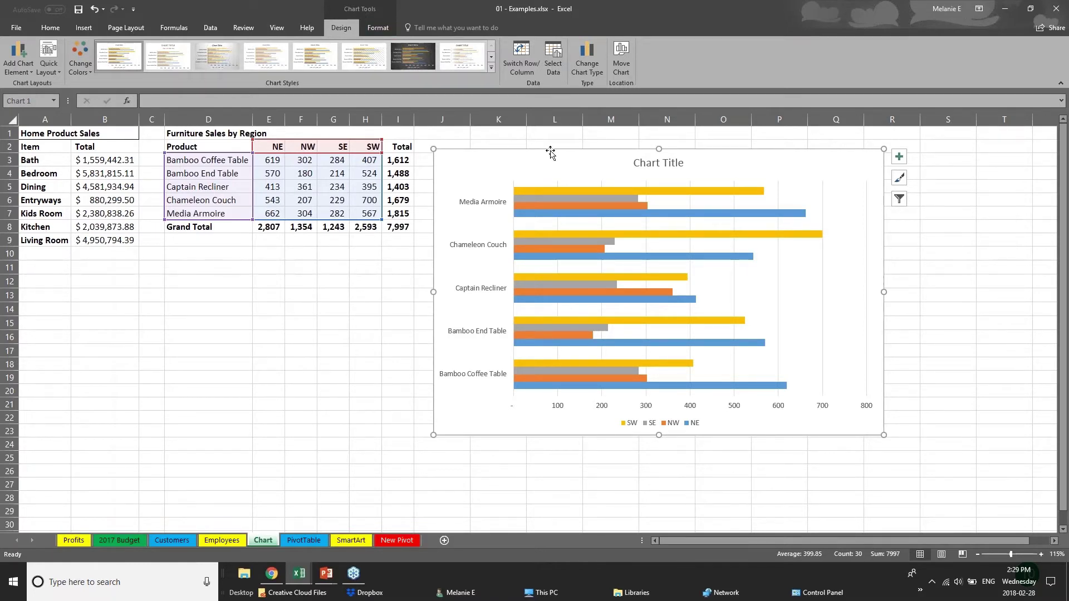
left_click(280, 387)
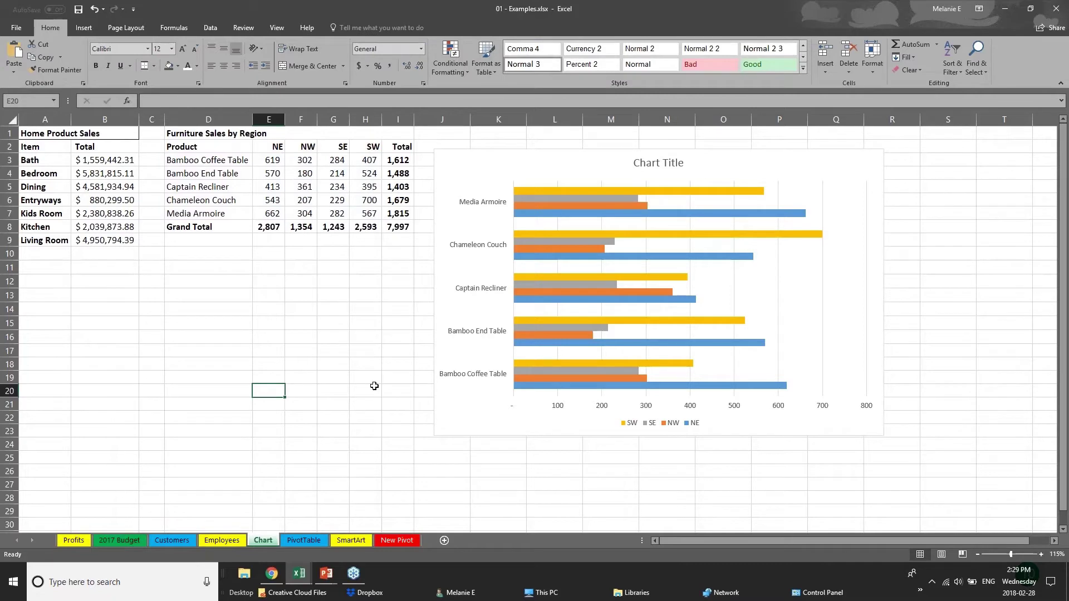
left_click(496, 432)
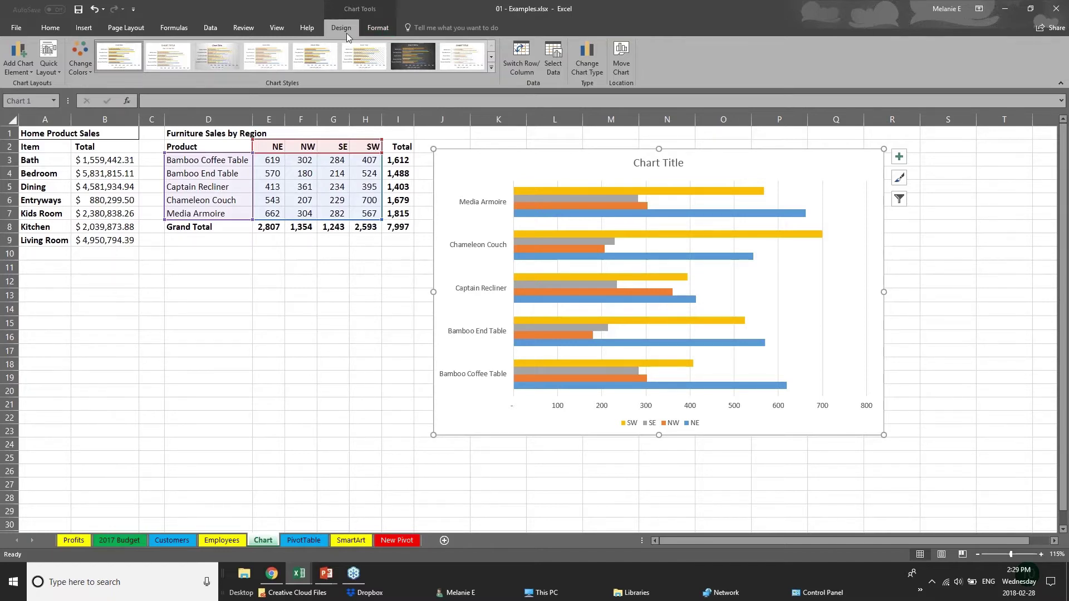
Try the green-yellow-blue and orange monochrome colour sets, keeping green, yellow and blue
left_click(80, 63)
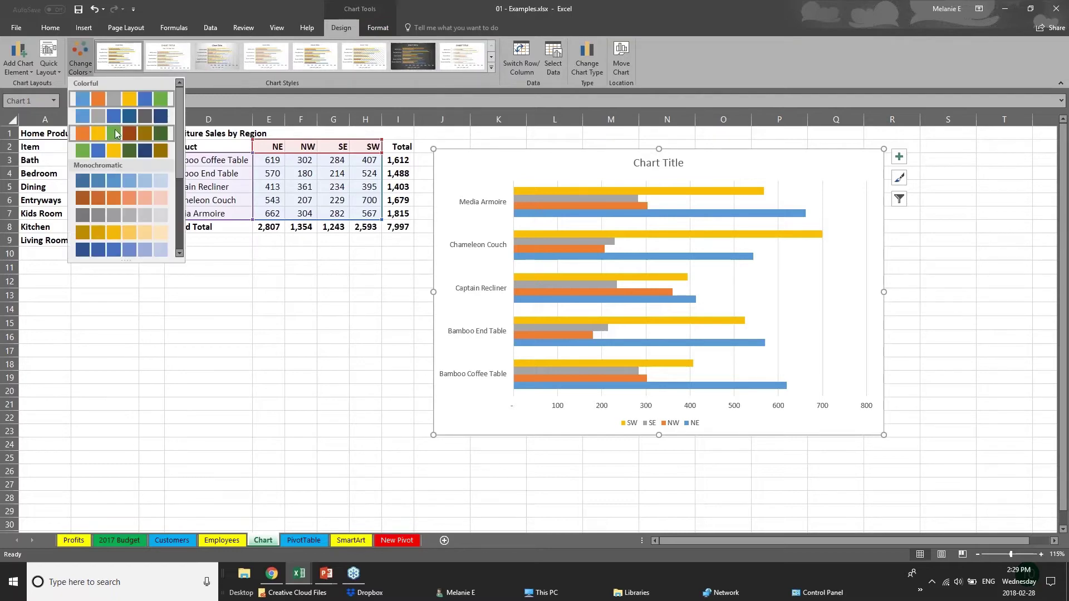
left_click(119, 150)
left_click(120, 201)
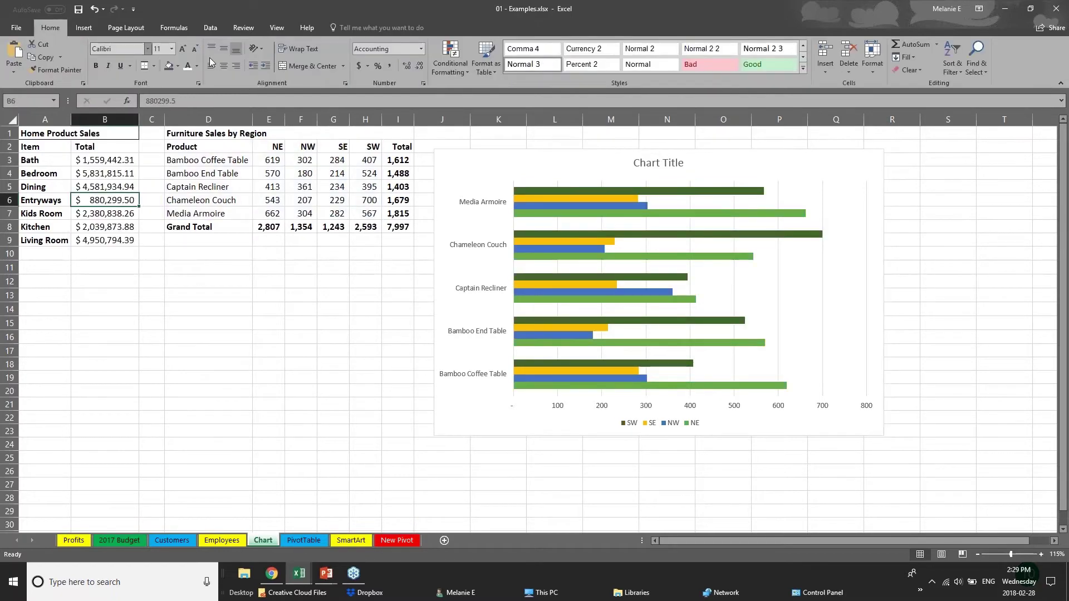
left_click(583, 206)
left_click(81, 63)
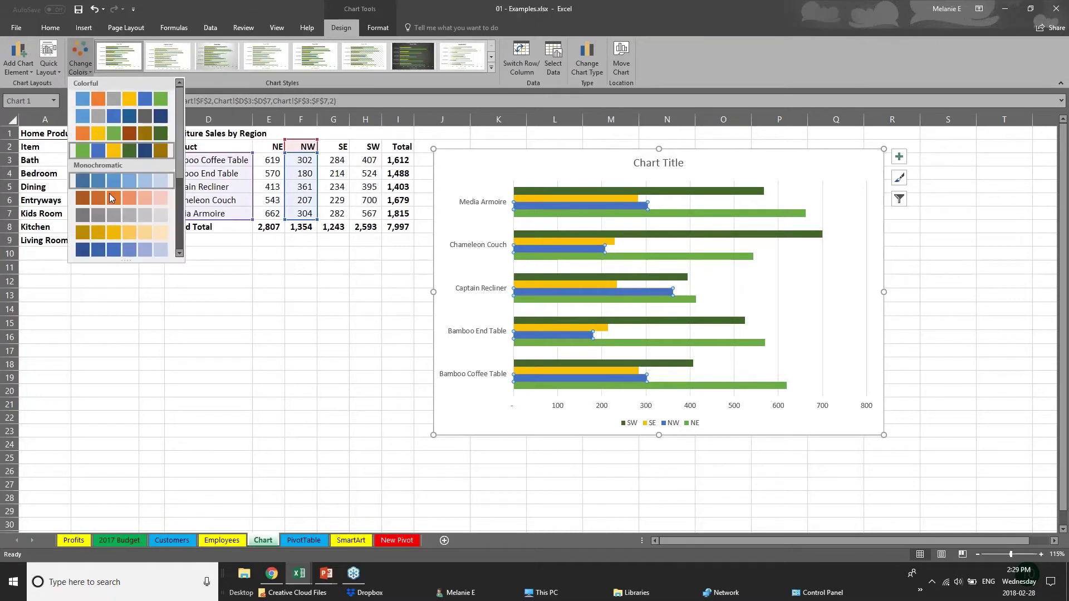
left_click(113, 199)
left_click(81, 63)
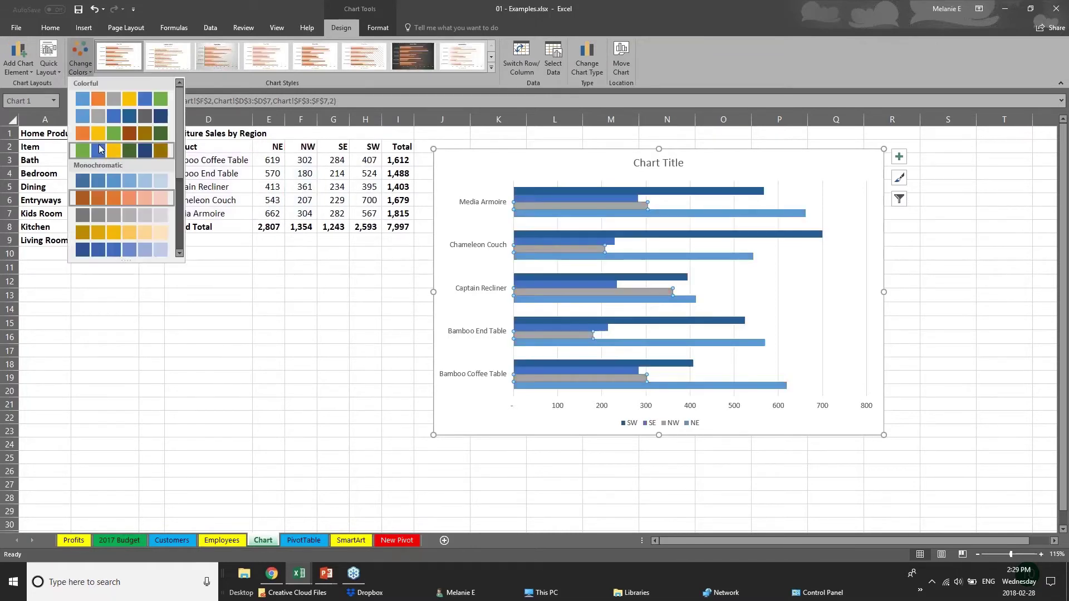
left_click(118, 149)
Try grey gradient, white-background and faded-bar chart styles, keeping the faded-bar style with labels
left_click(495, 68)
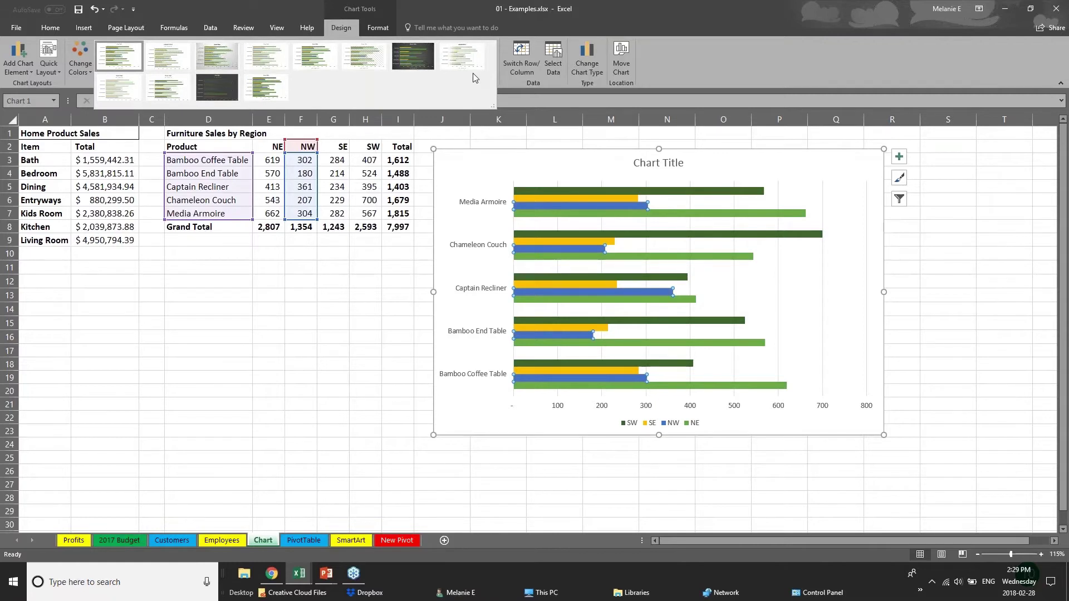
left_click(217, 56)
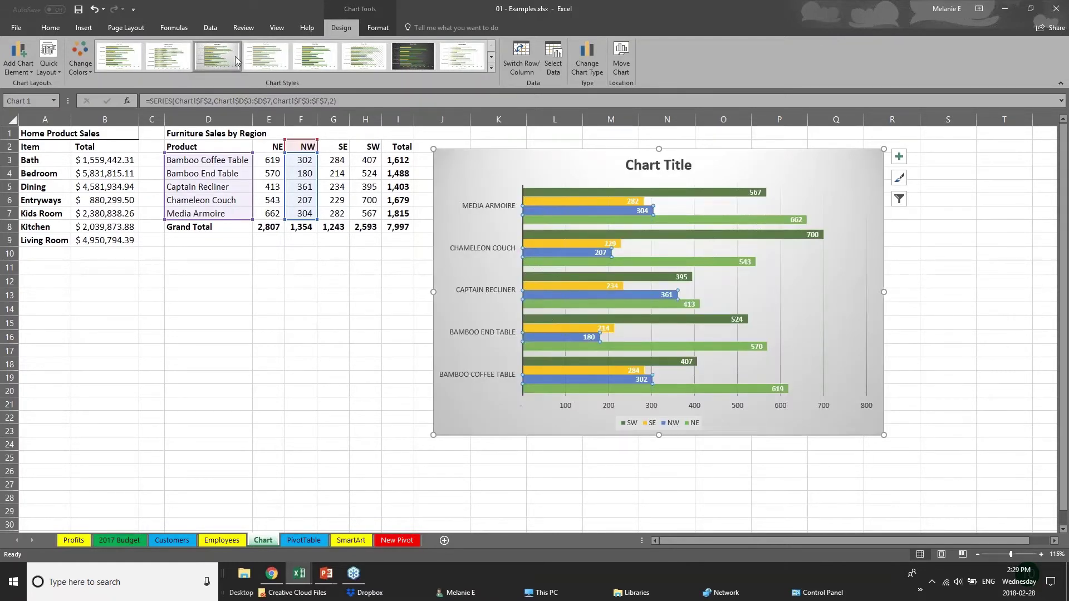
left_click(319, 58)
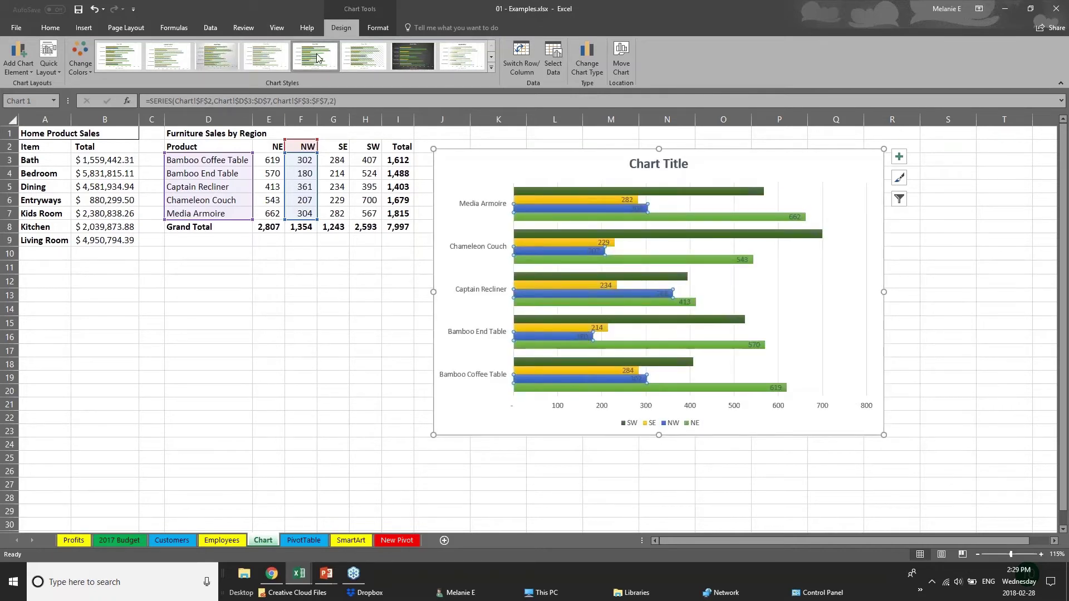
left_click(463, 56)
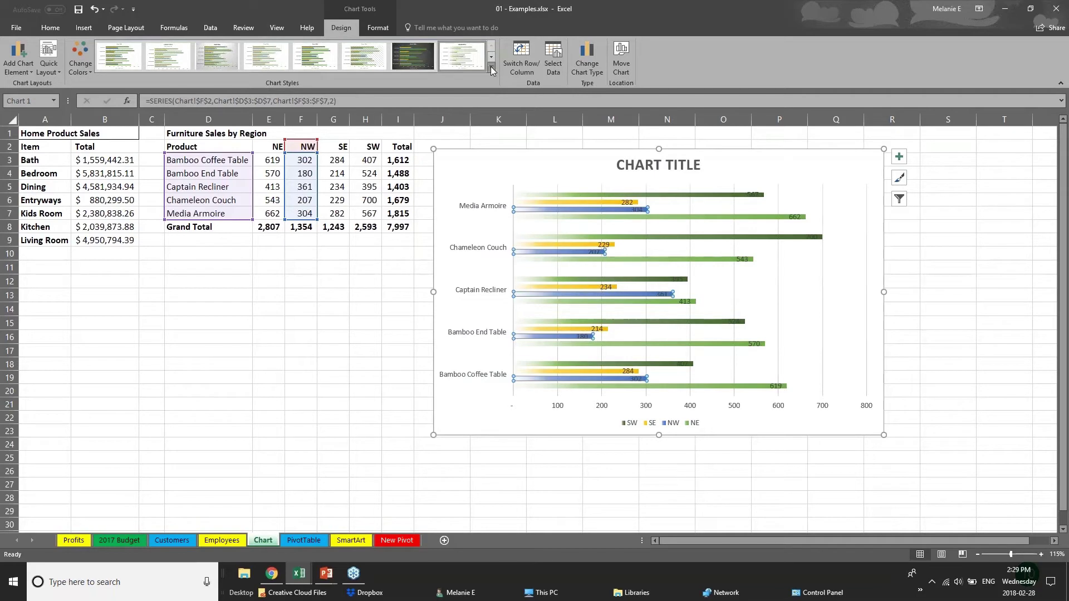
left_click(490, 67)
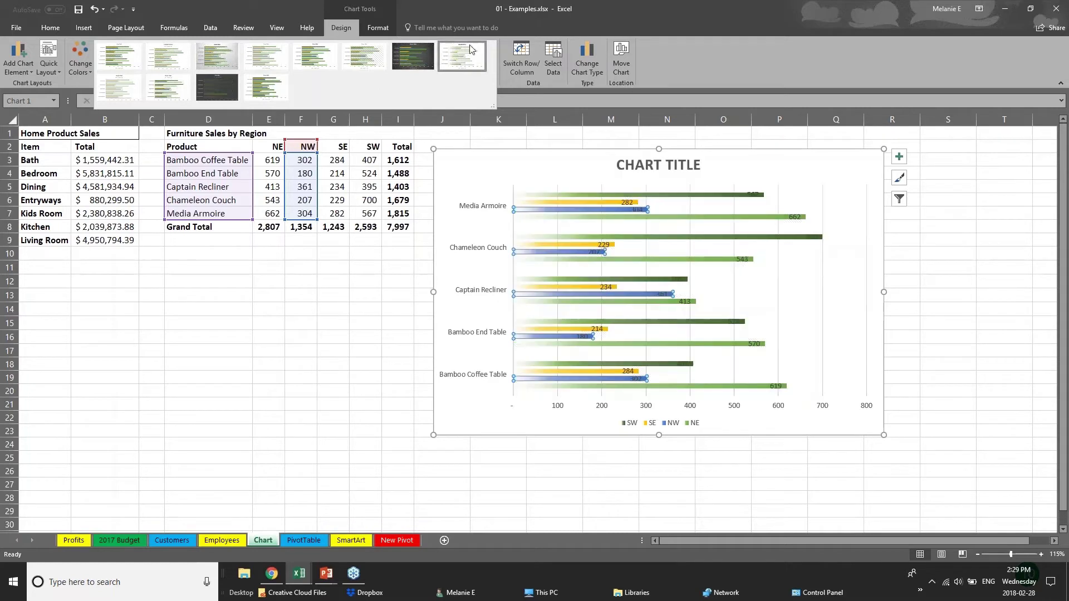
left_click(380, 26)
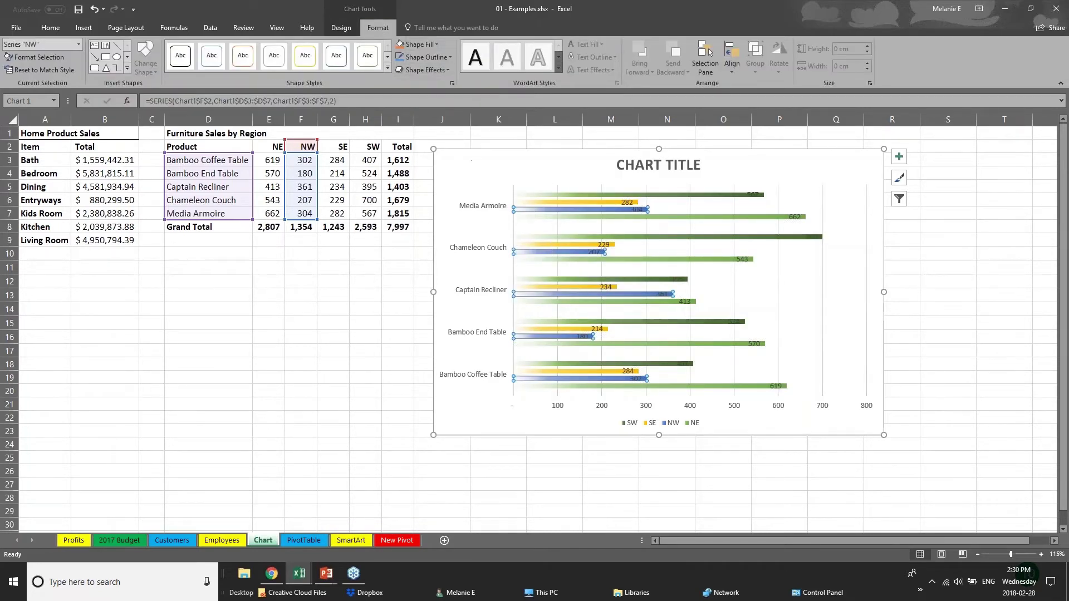
Fill the SW bar series with orange
left_click(566, 204)
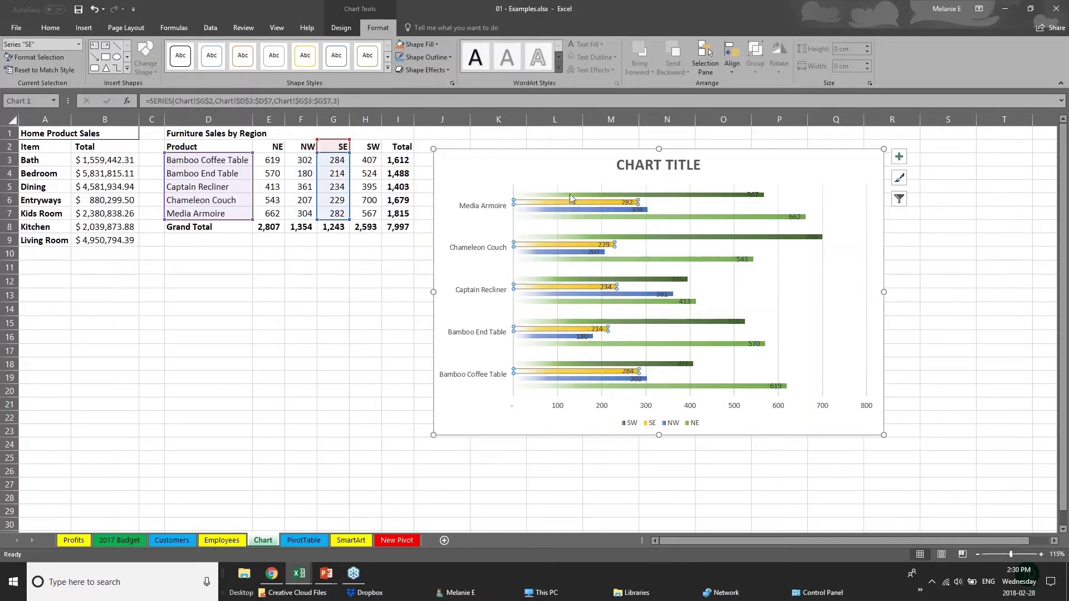
left_click(569, 195)
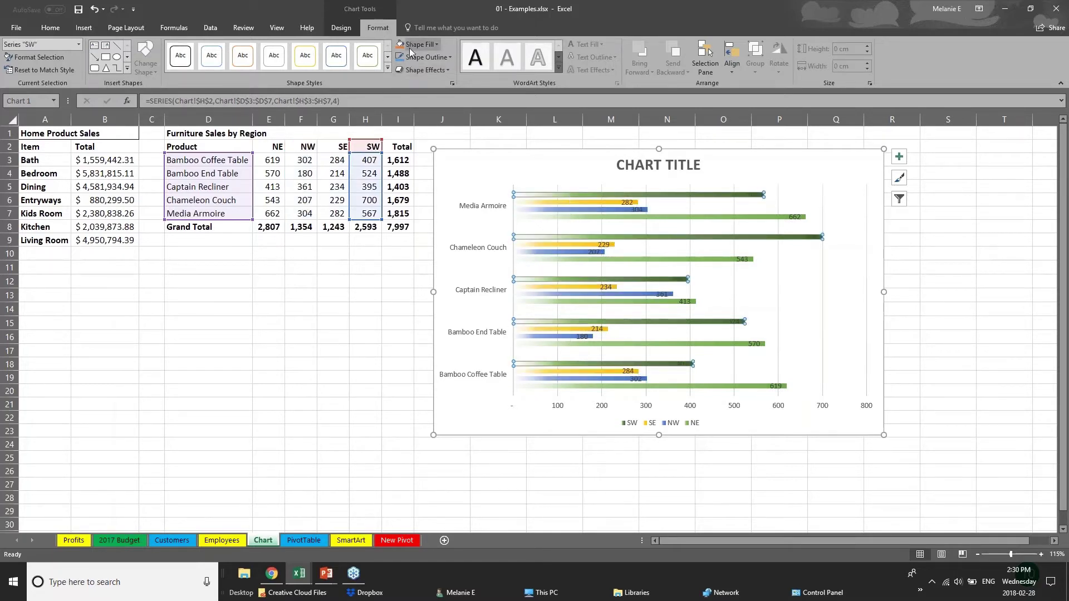
left_click(436, 44)
left_click(449, 118)
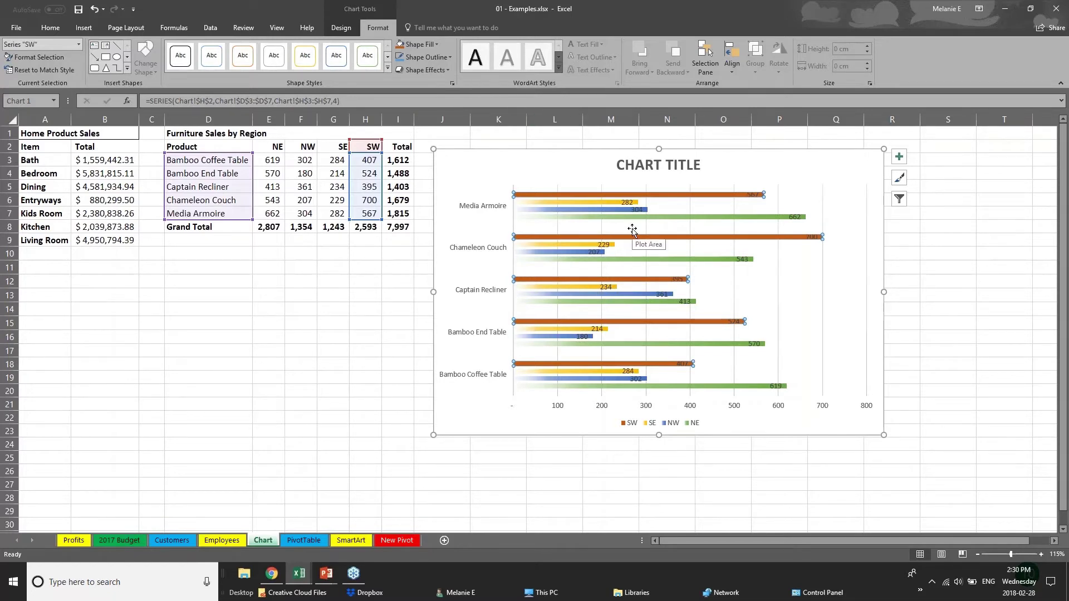
Replace the chart title with 'SALES DATA'
left_click(642, 165)
triple_click(642, 165)
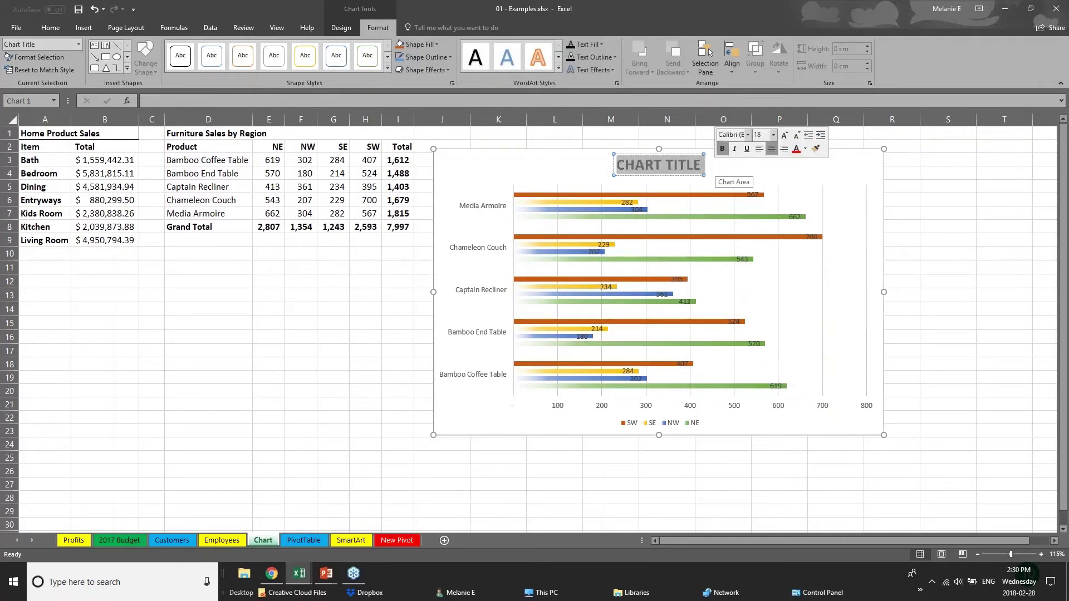
type("SALES D")
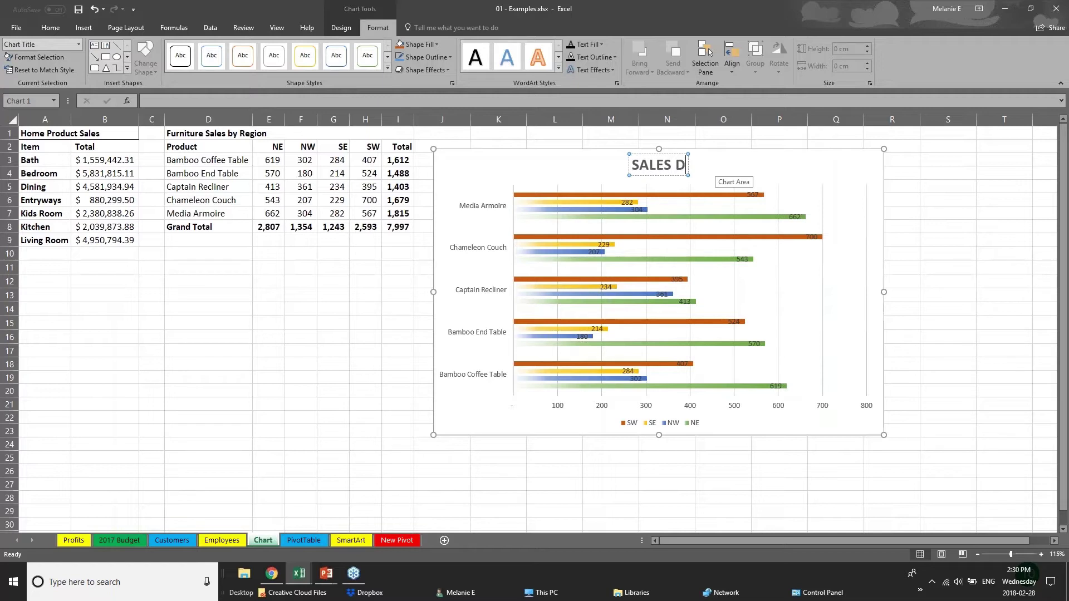
type("ATA")
Enlarge the product name axis labels with Increase Font Size
left_click(560, 410)
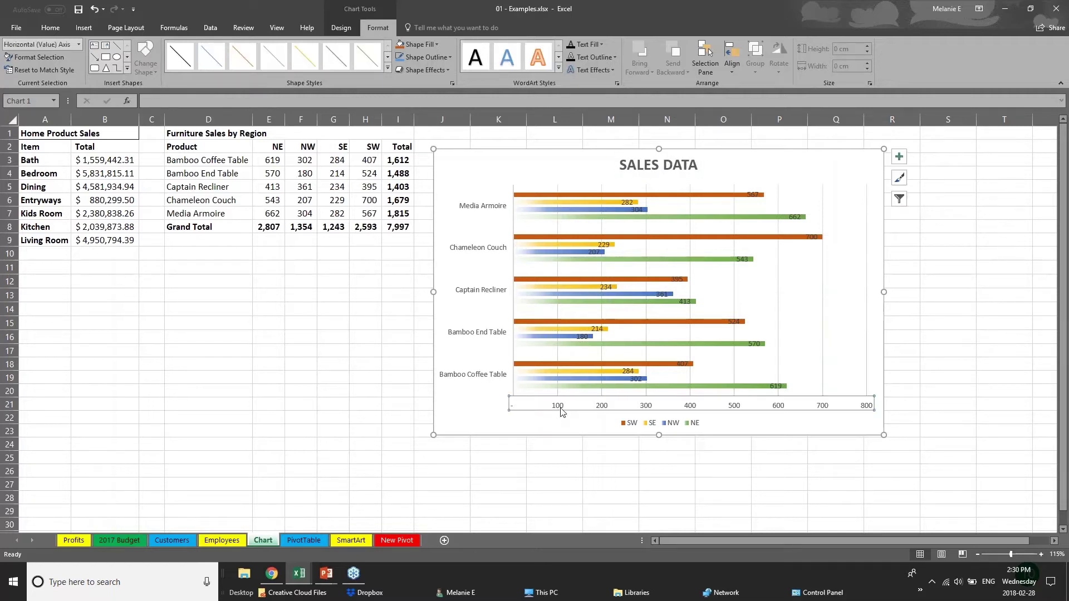
left_click(505, 334)
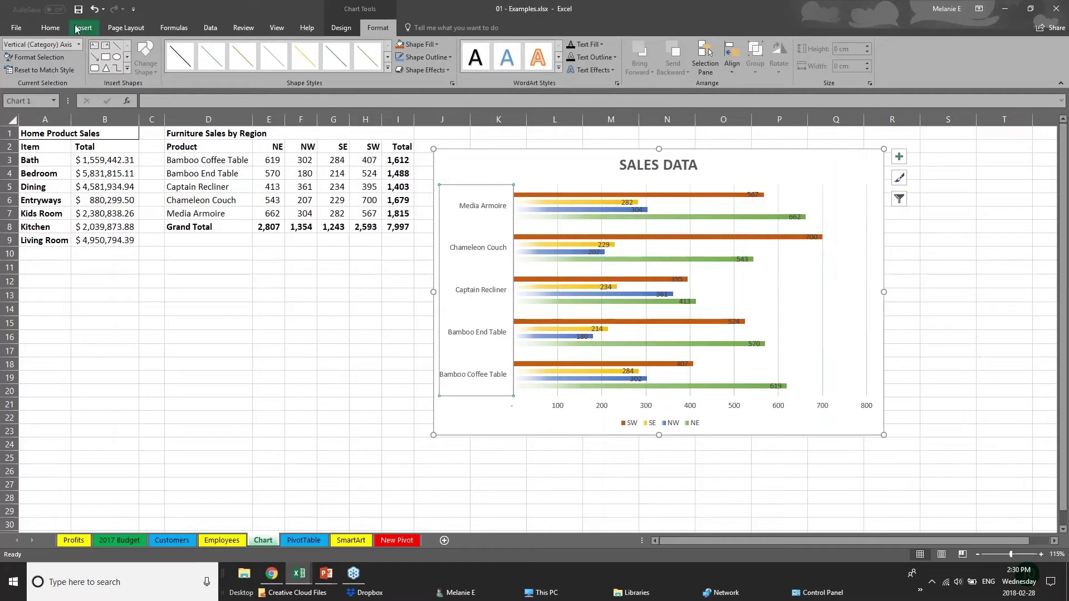
left_click(50, 28)
left_click(183, 49)
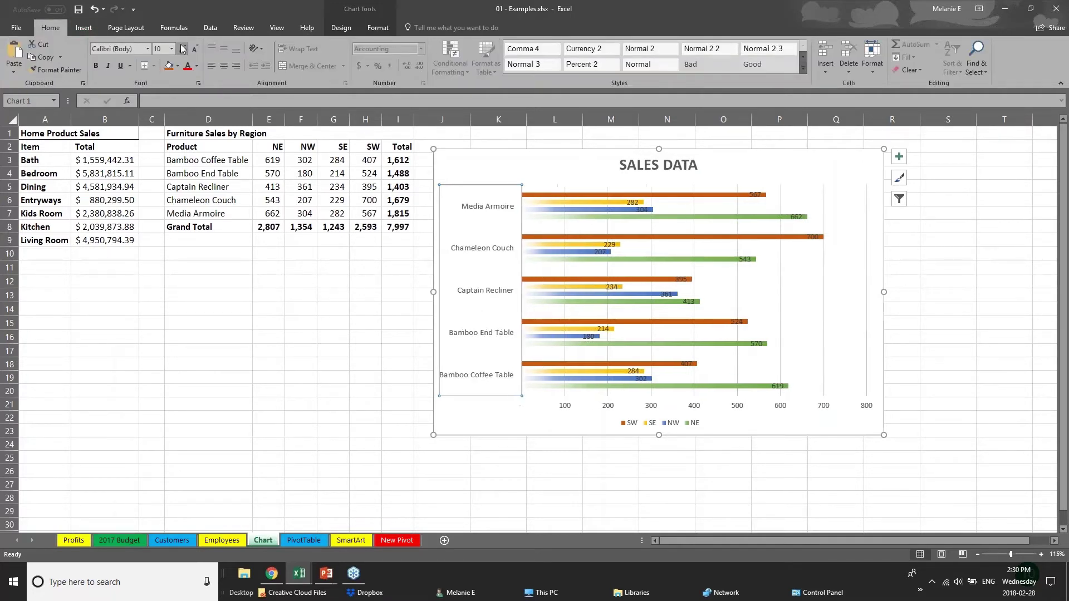
Move the Chameleon Couch 700 data label to the right of its bar
left_click(578, 410)
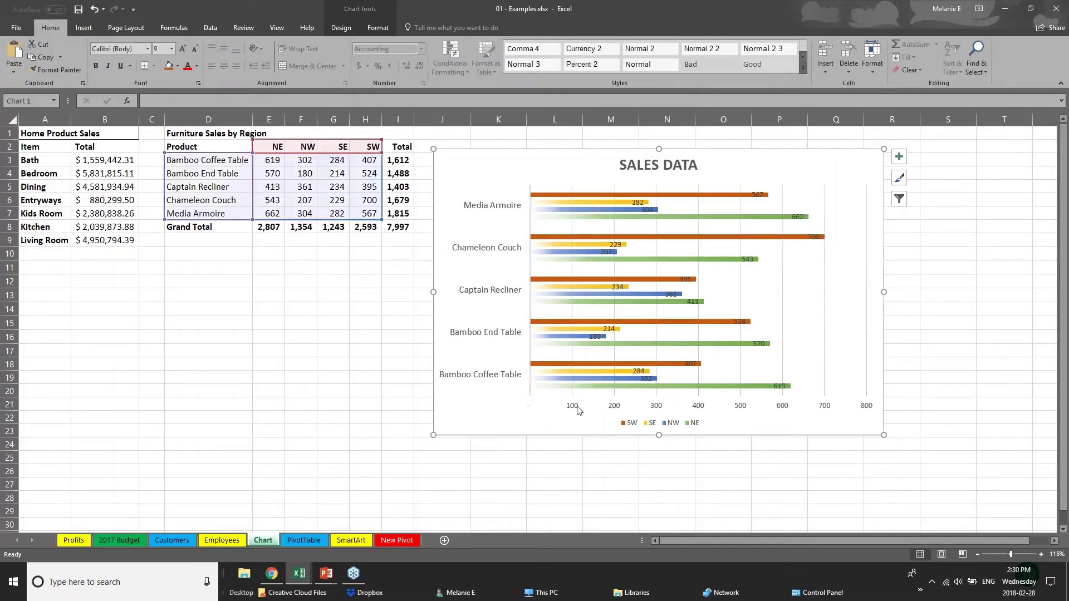
left_click(576, 410)
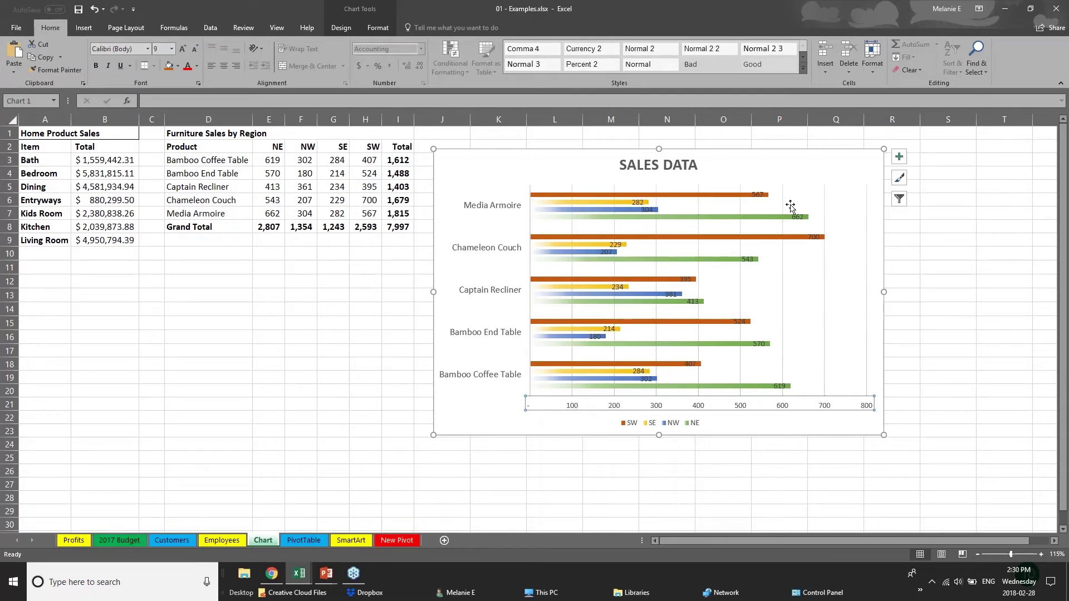
left_click(812, 237)
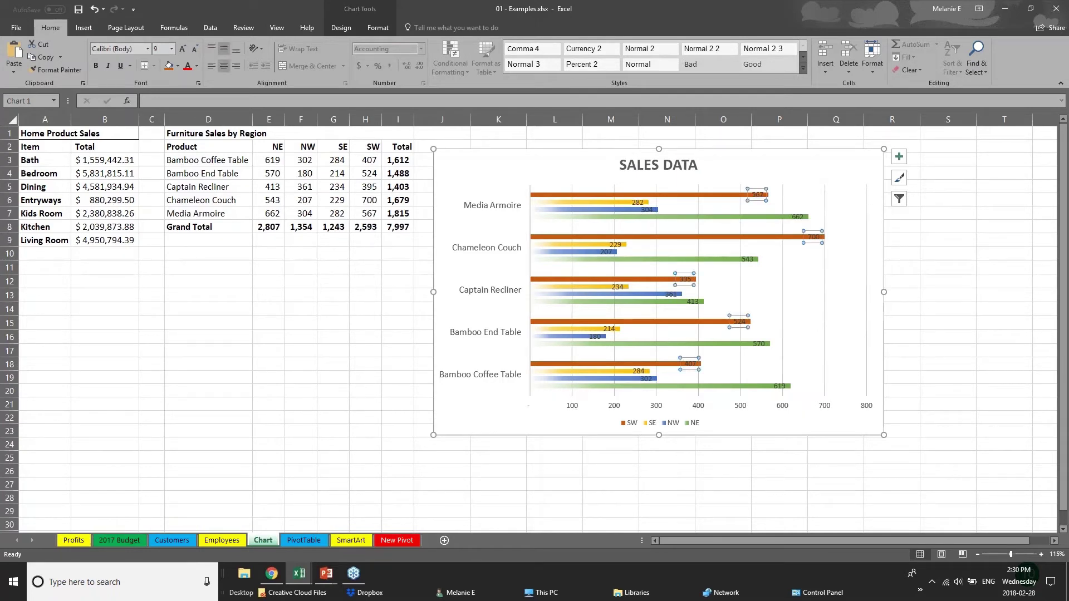
left_click(813, 237)
left_click_drag(837, 238, 838, 237)
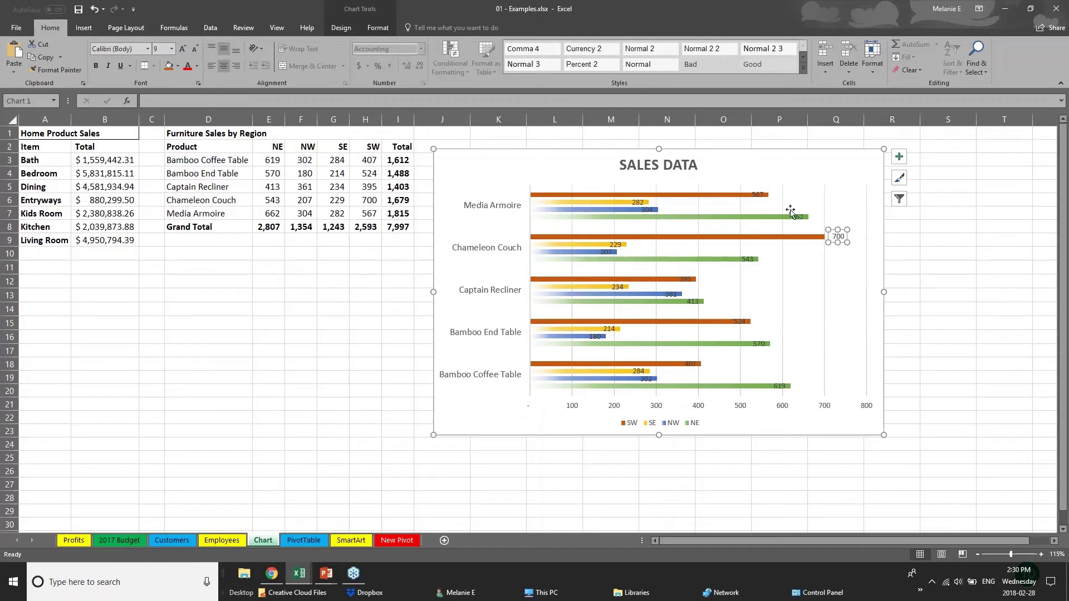
left_click(760, 197)
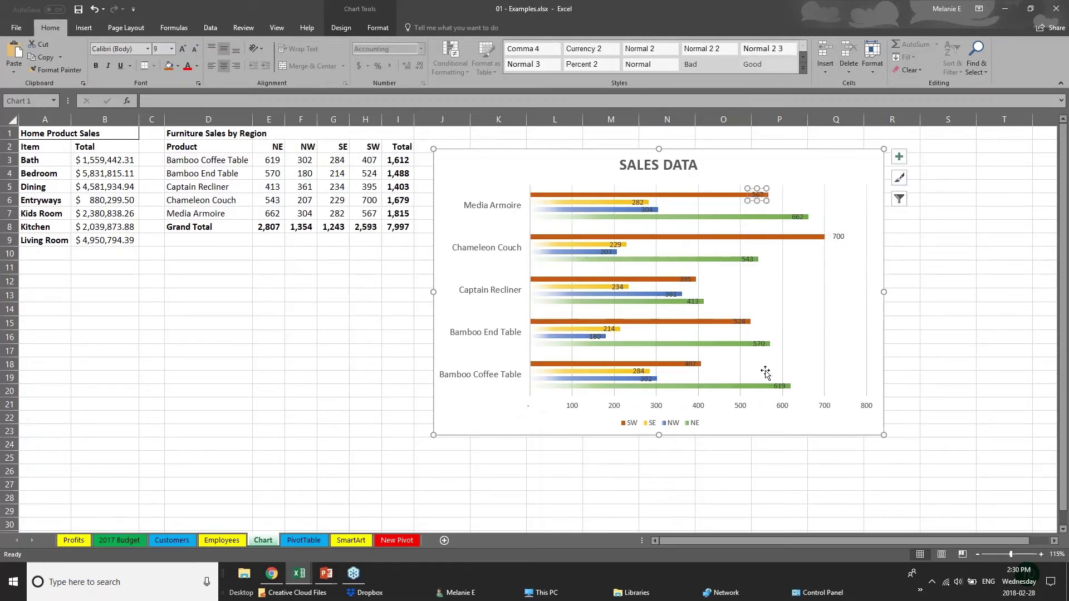
Delete the horizontal value axis, then review the chart design and format options
left_click(697, 411)
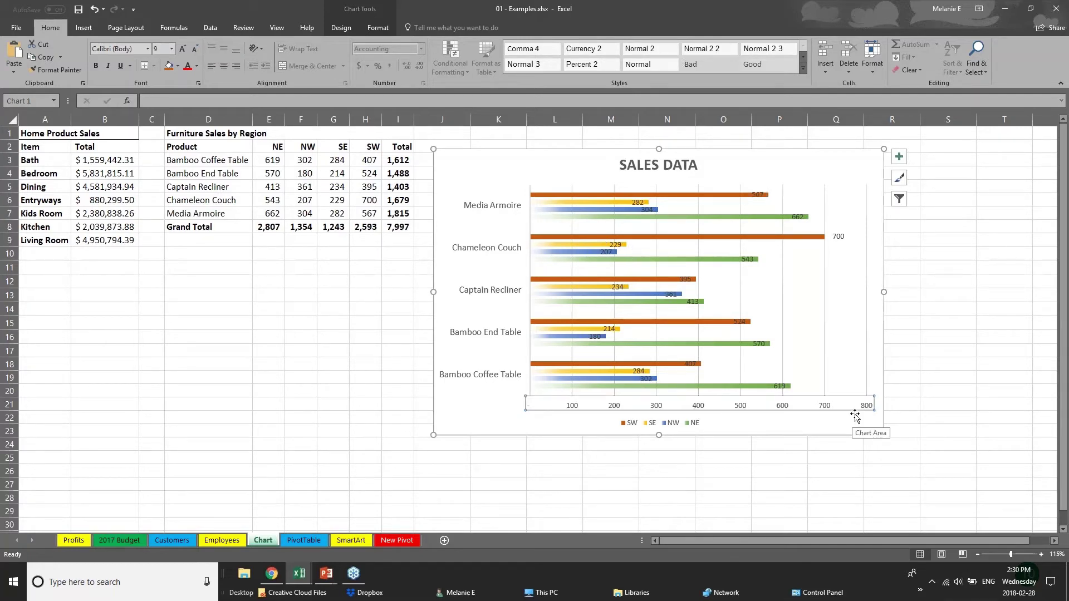
key("Delete")
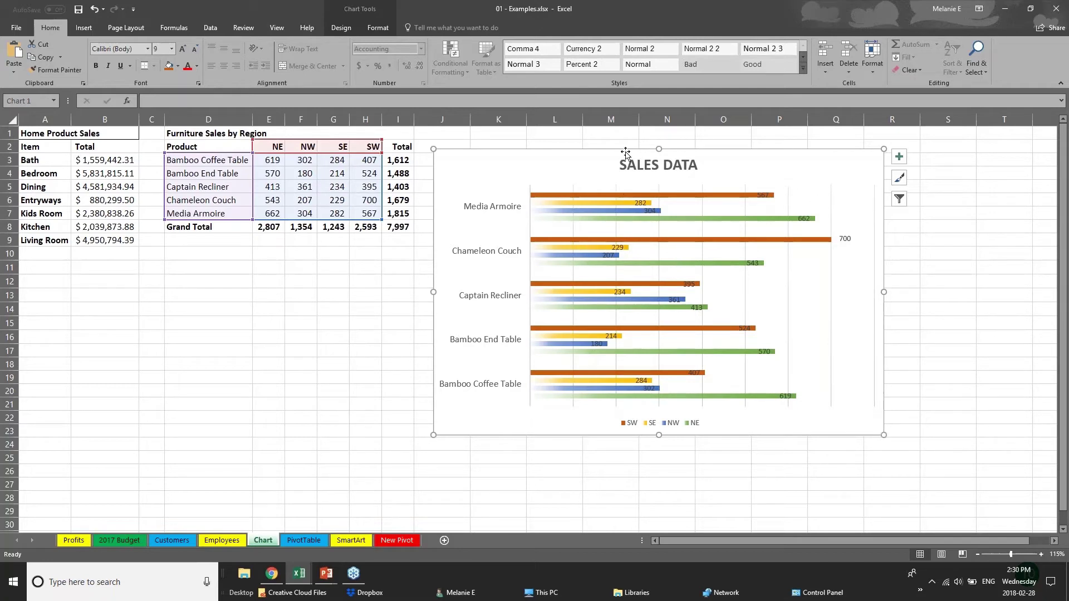
left_click(340, 28)
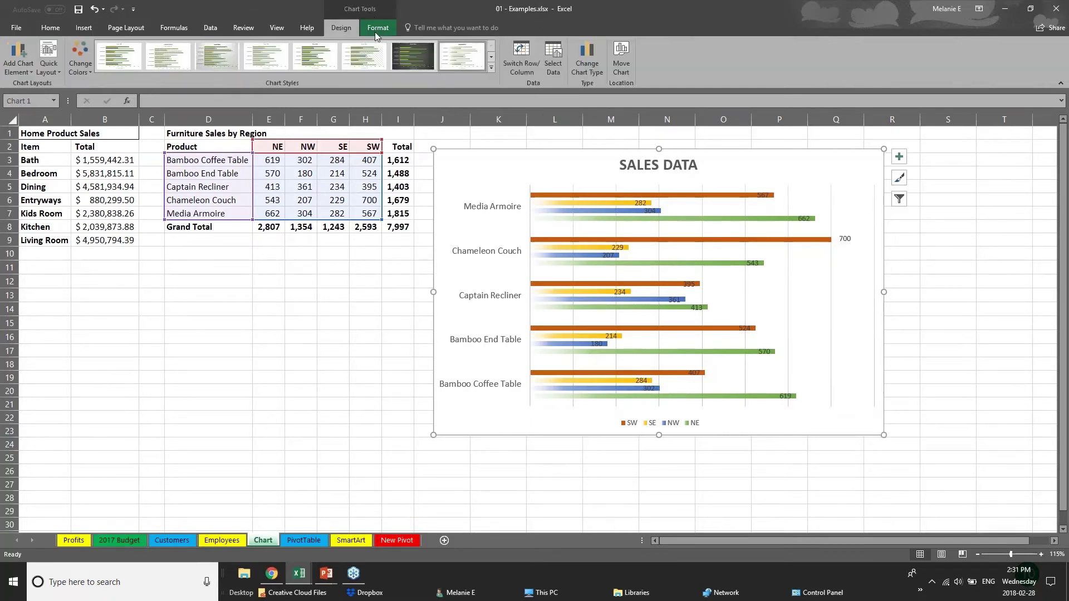
left_click(379, 28)
left_click(358, 27)
left_click(340, 162)
left_click(529, 194)
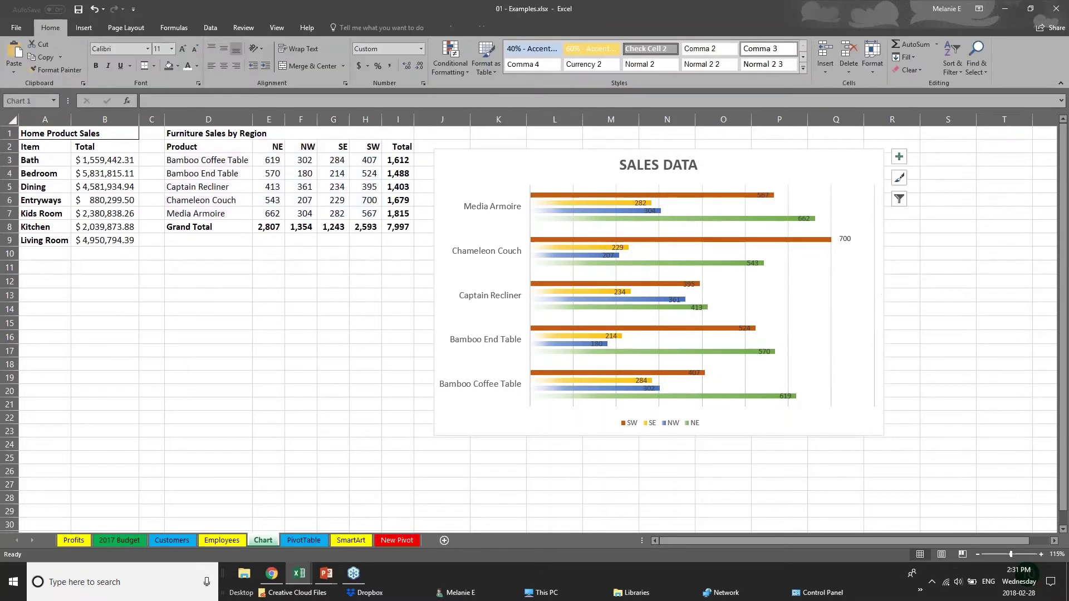
left_click(599, 196)
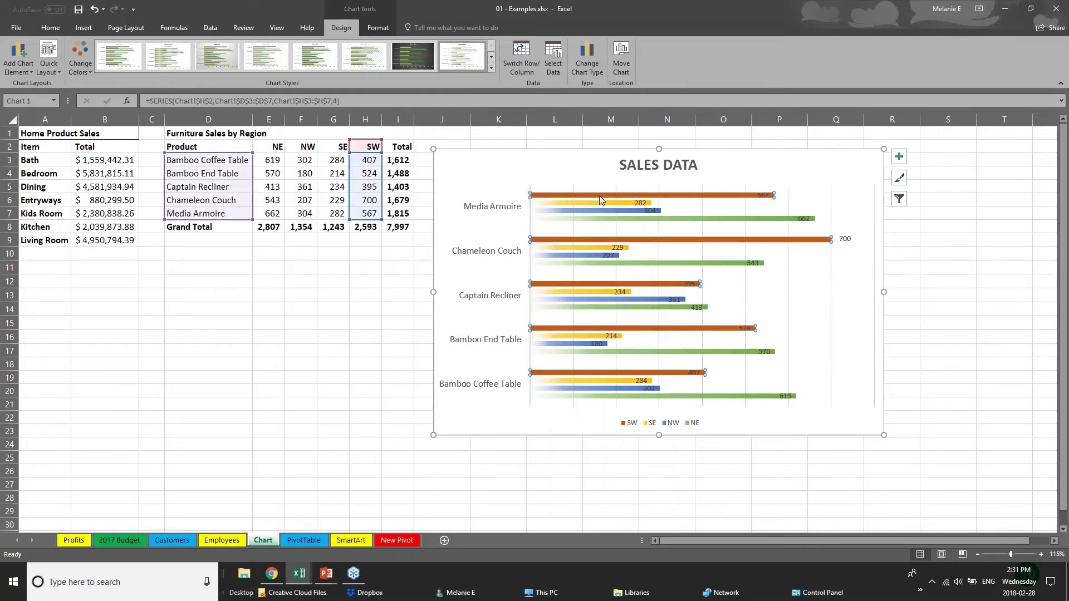
Change Bamboo End Table's NW sales in F4 from 180 to 181
left_click(607, 203)
left_click(616, 212)
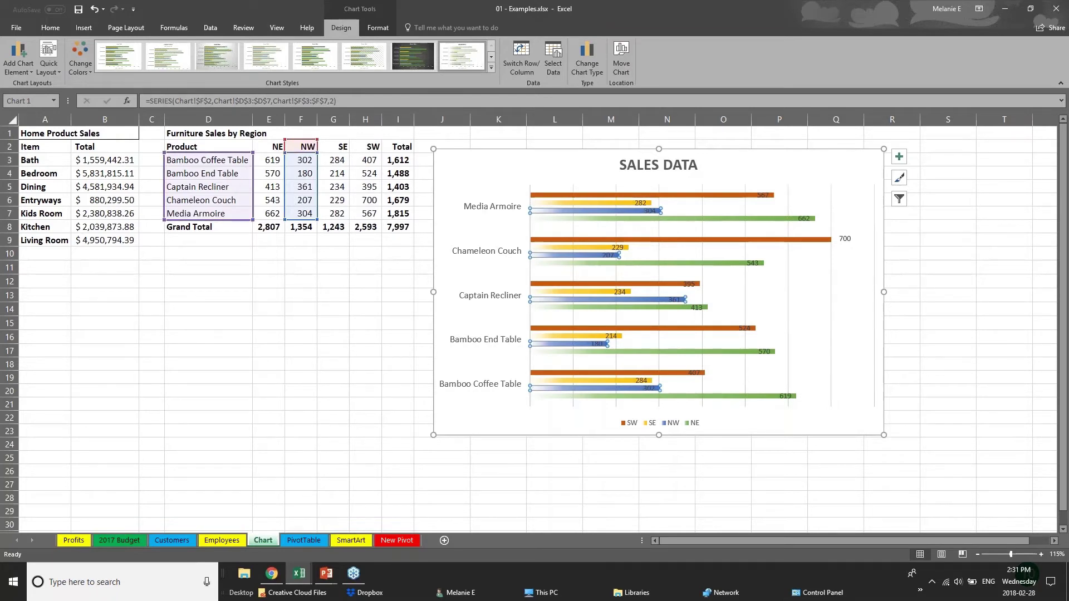
left_click(307, 173)
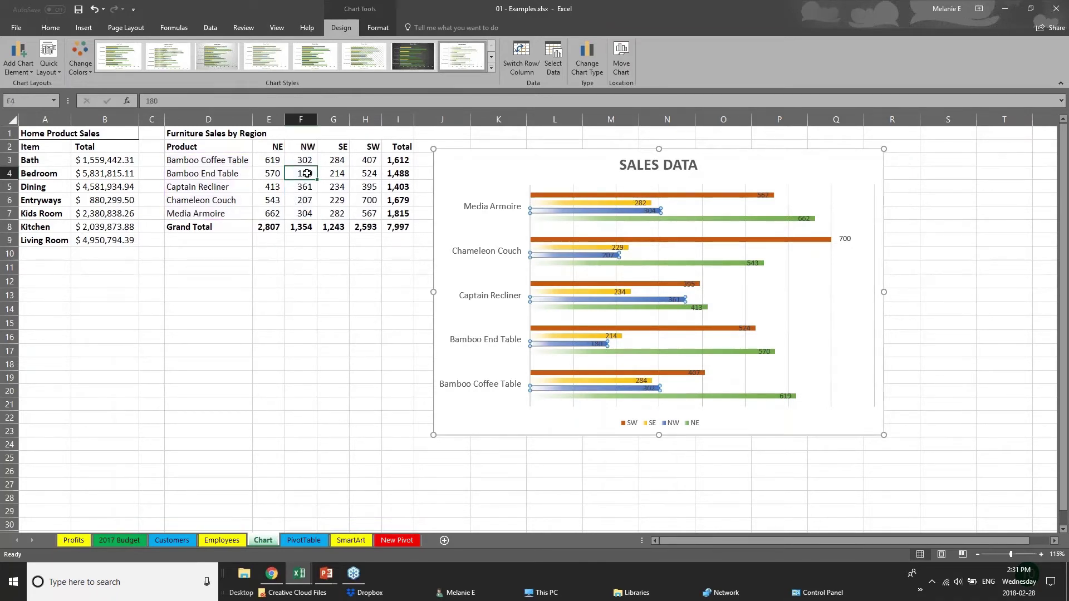
type("1")
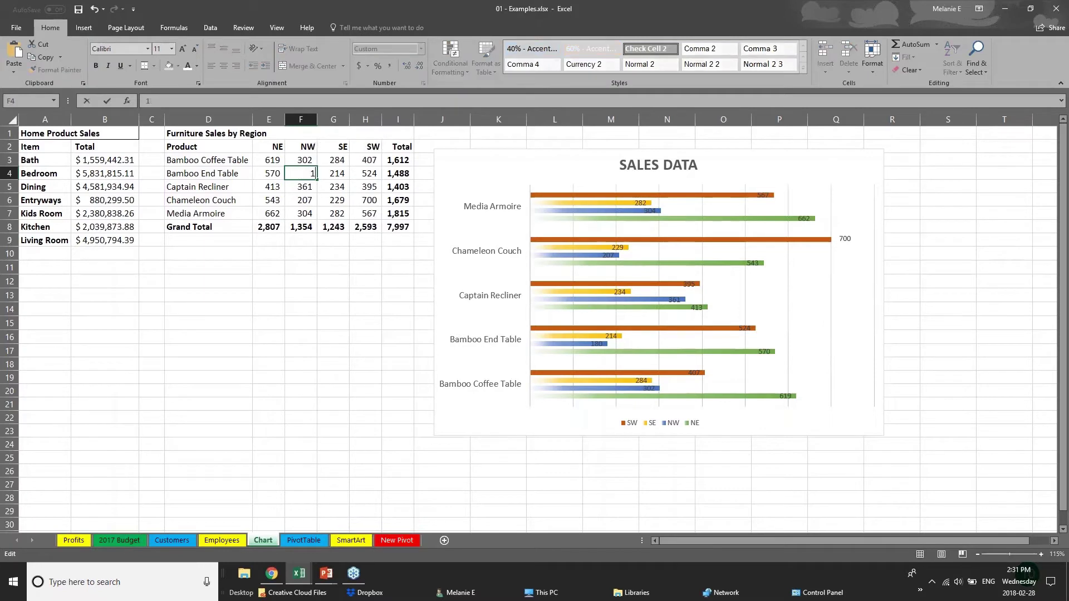
type("81")
key("Return")
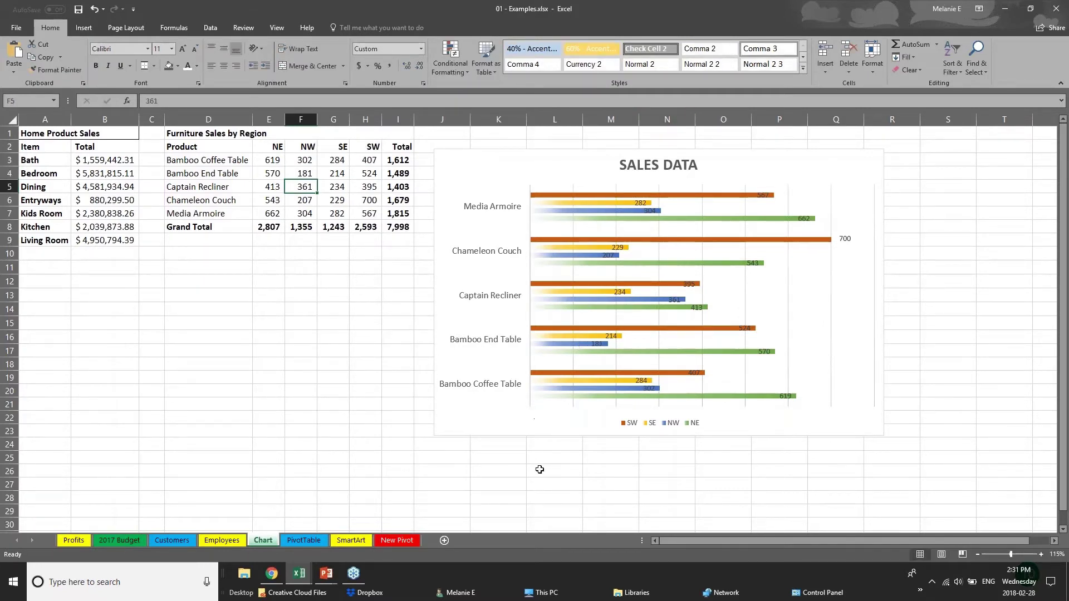
Bring the PowerPoint slide show forward and advance to the Creating Tables slide
left_click(327, 574)
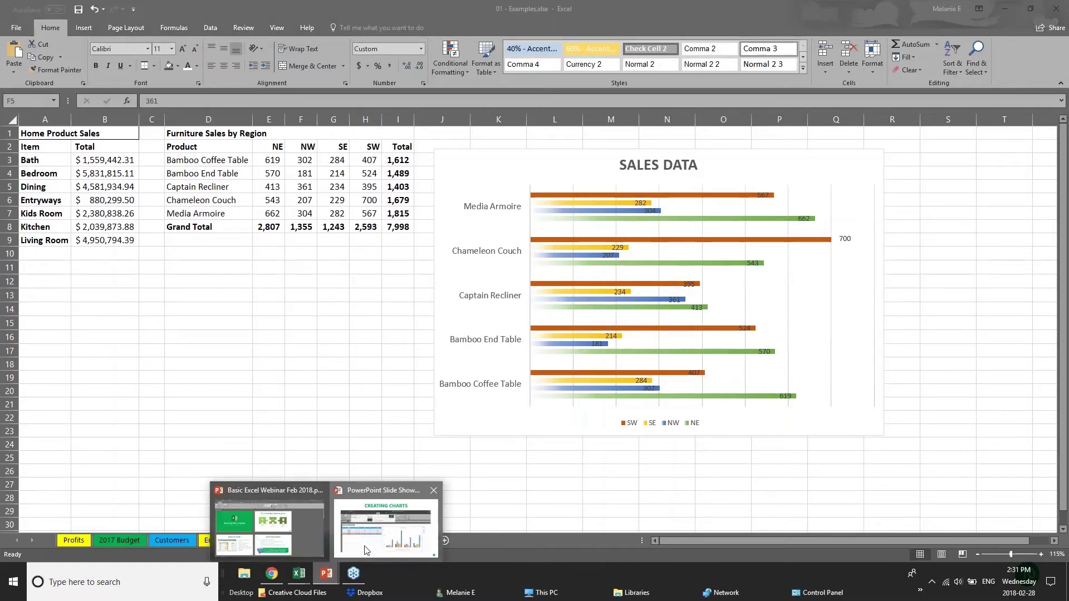
left_click(365, 550)
key("Right")
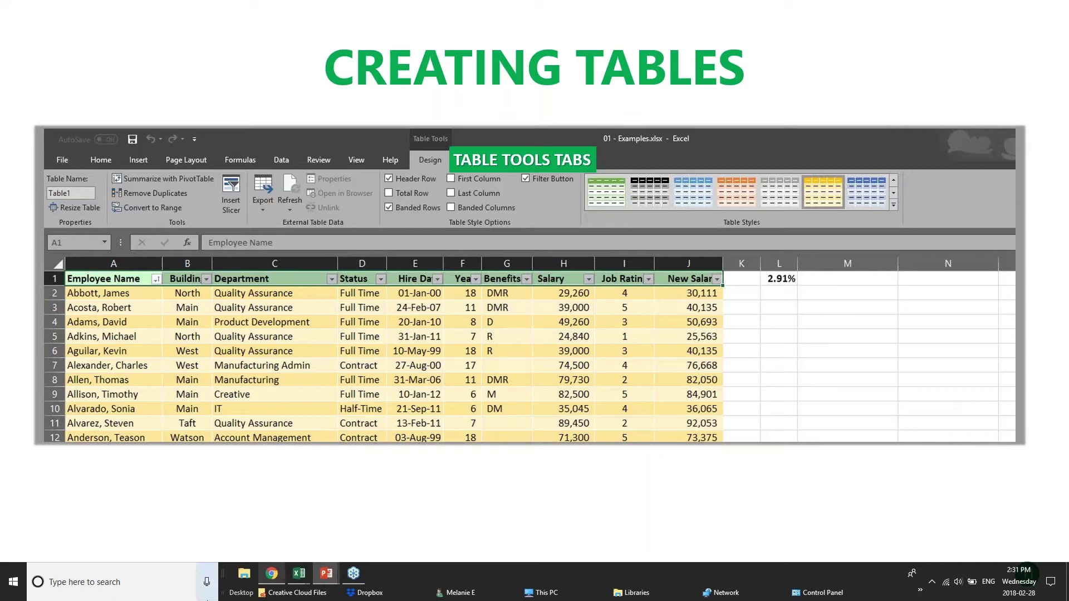
mouse_move(294, 586)
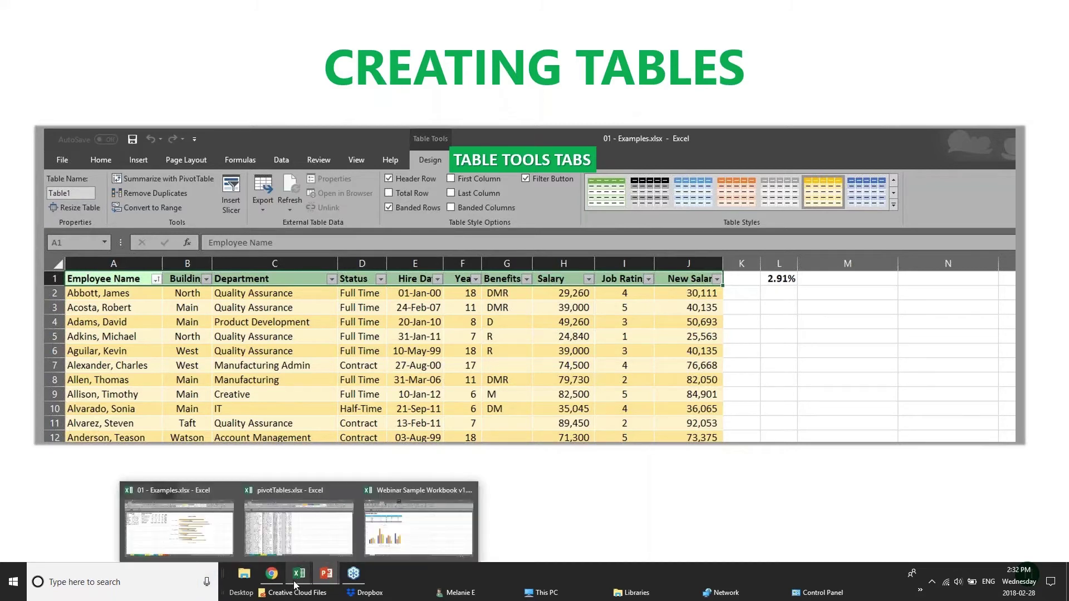
Switch back to the 01 - Examples workbook's Customers sheet
left_click(411, 529)
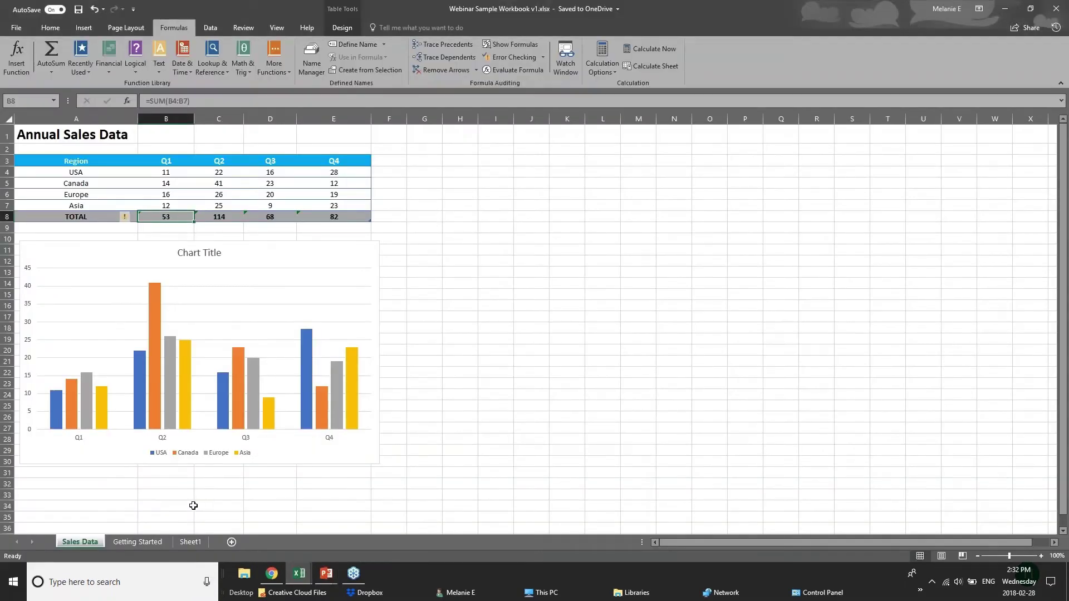
mouse_move(299, 576)
left_click(251, 534)
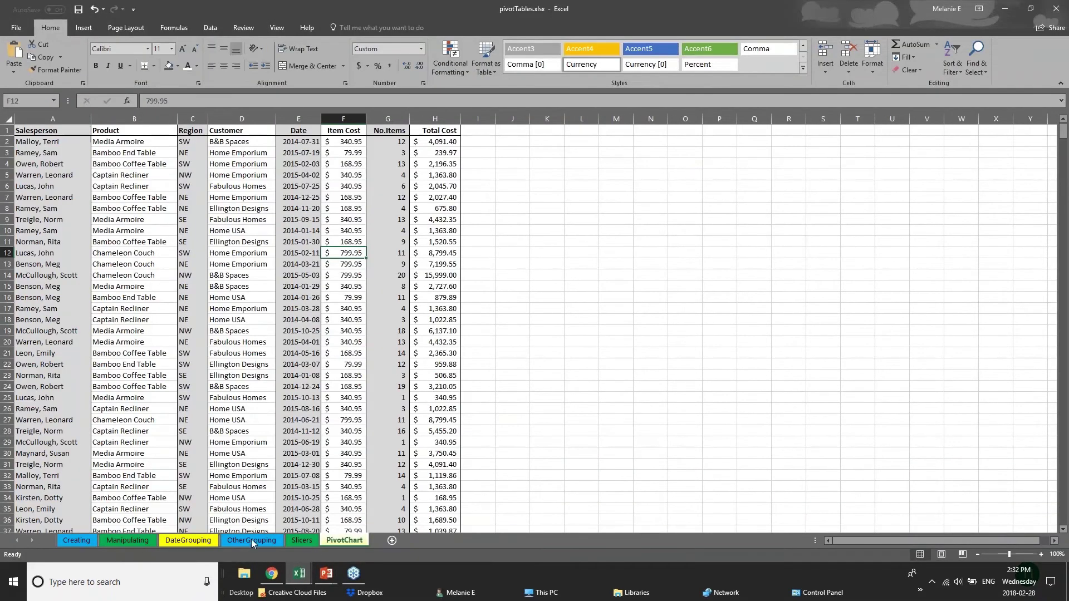
left_click(184, 515)
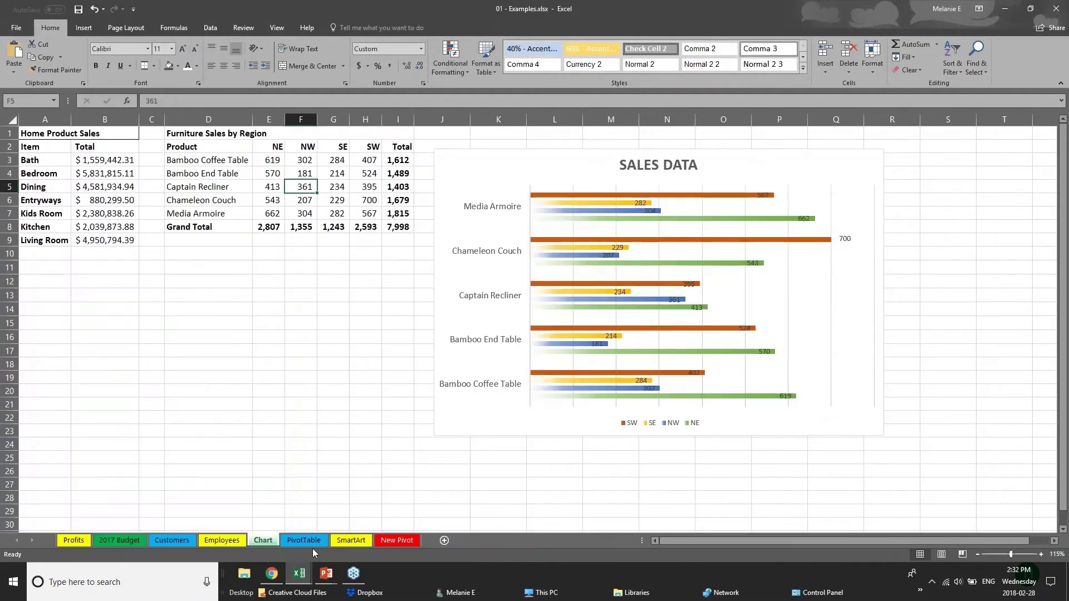
left_click(173, 541)
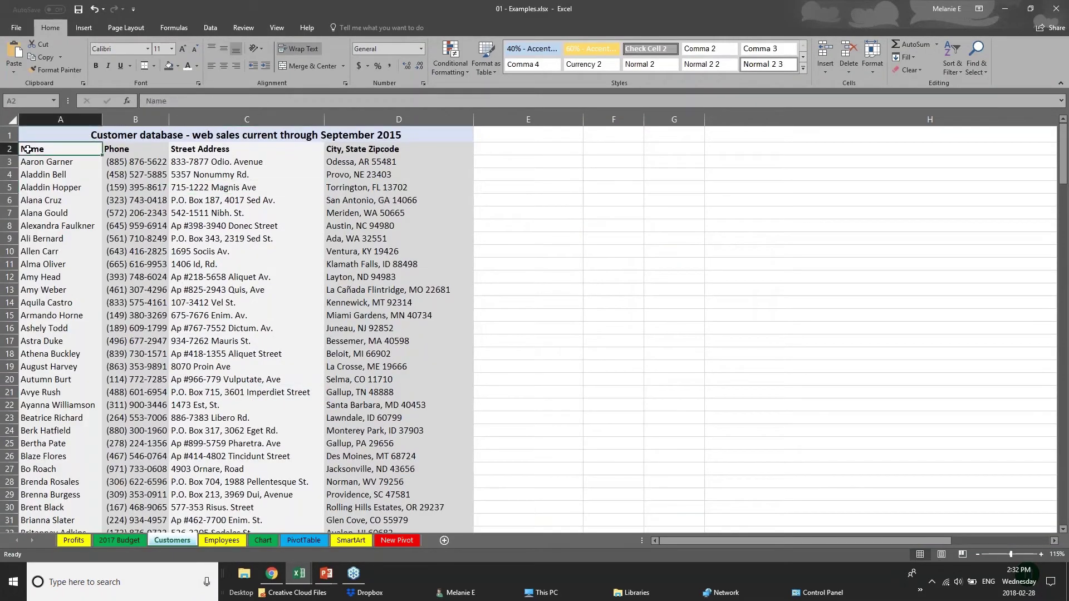
Scroll through the customer database and return to its first row
scroll(116, 254, "down", 20)
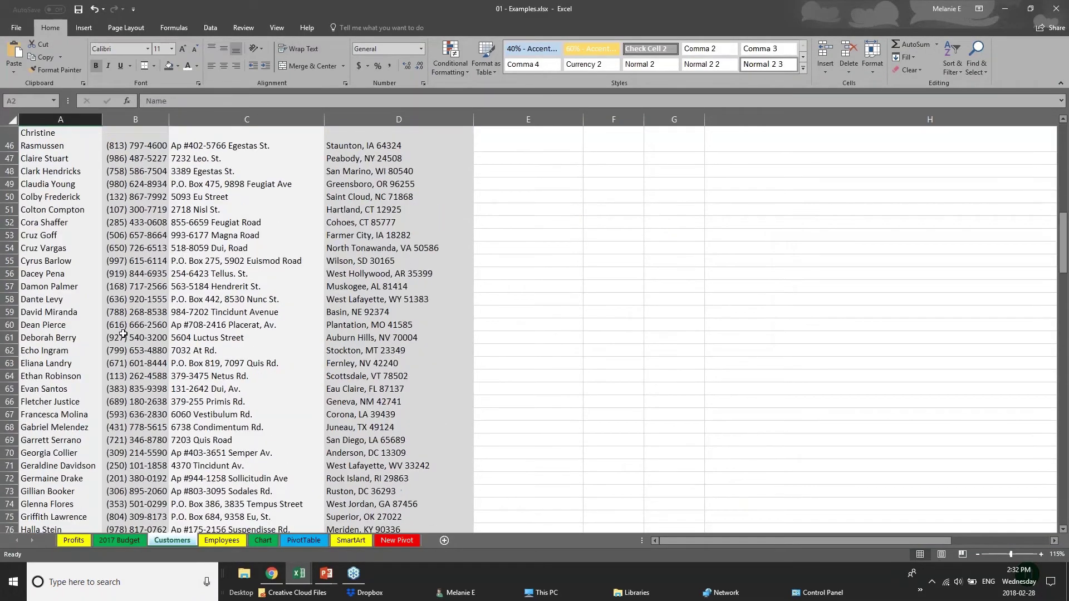
scroll(123, 334, "down", 20)
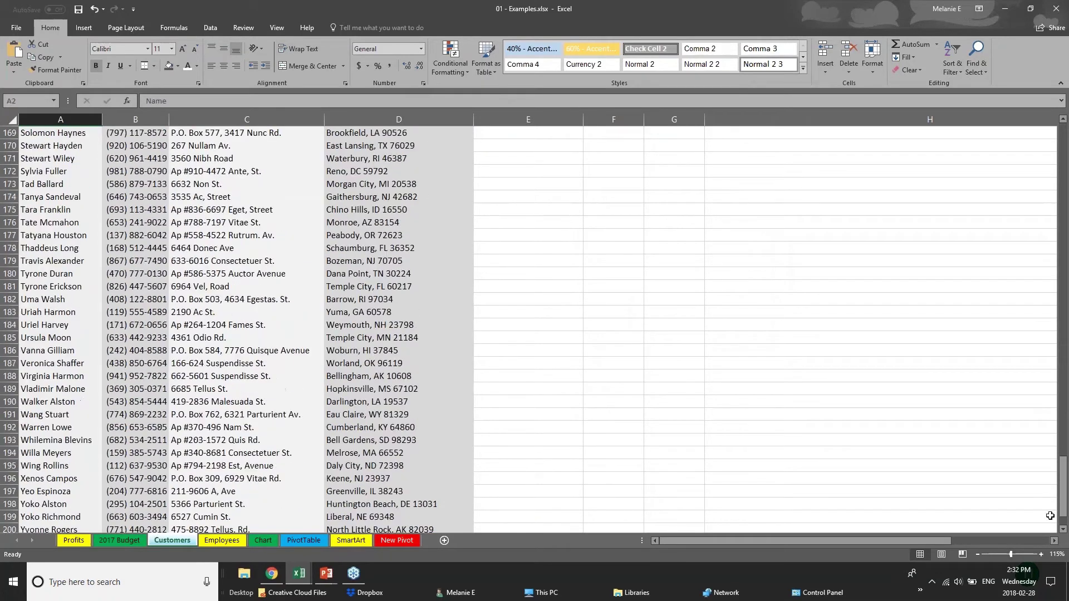
left_click_drag(1062, 500, 1061, 129)
left_click(125, 177)
left_click(75, 190)
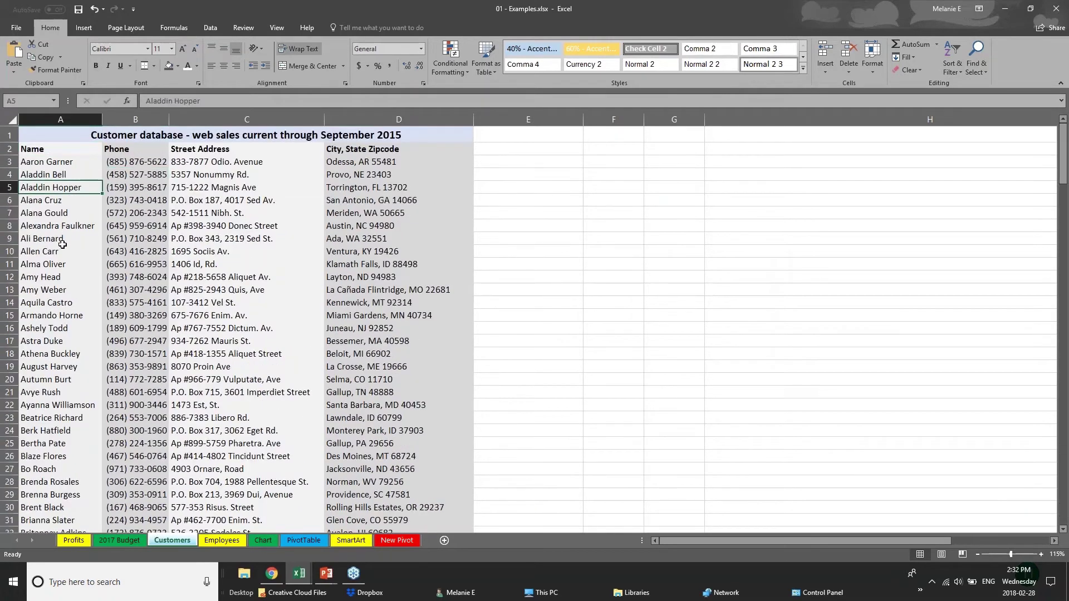
scroll(43, 370, "down", 2)
scroll(44, 371, "up", 2)
Convert the entire Customers sheet into a table, accepting the large-operation warning, then switch windows
left_click(11, 121)
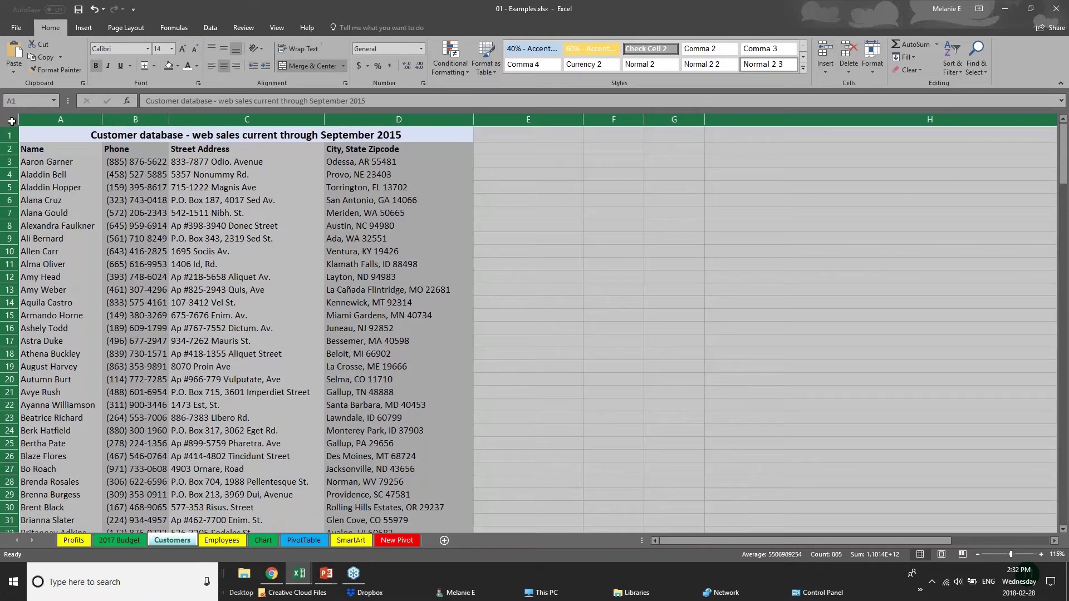
left_click(84, 28)
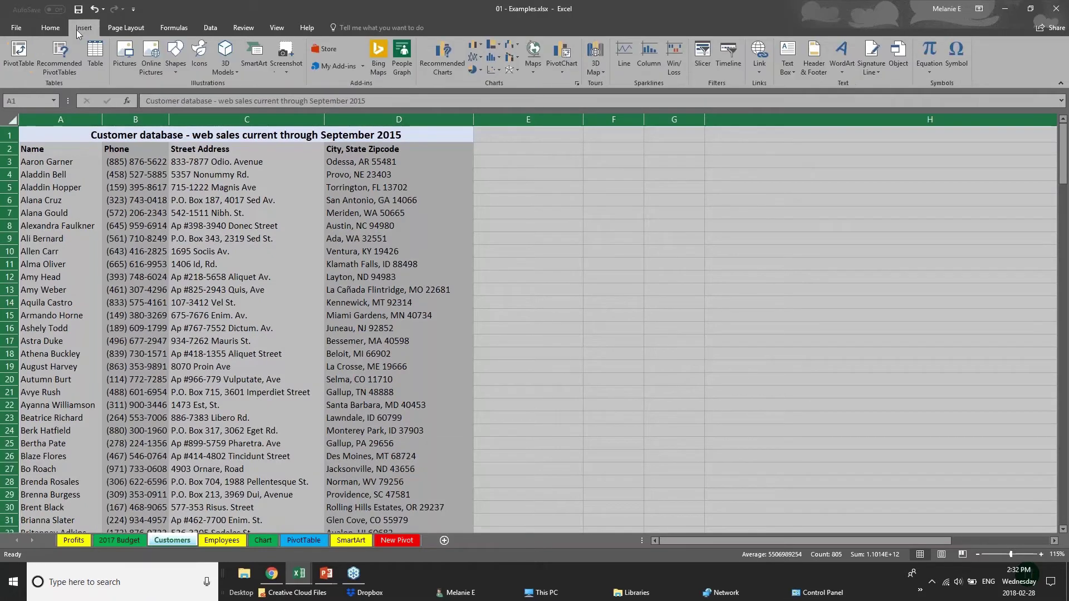
left_click(96, 56)
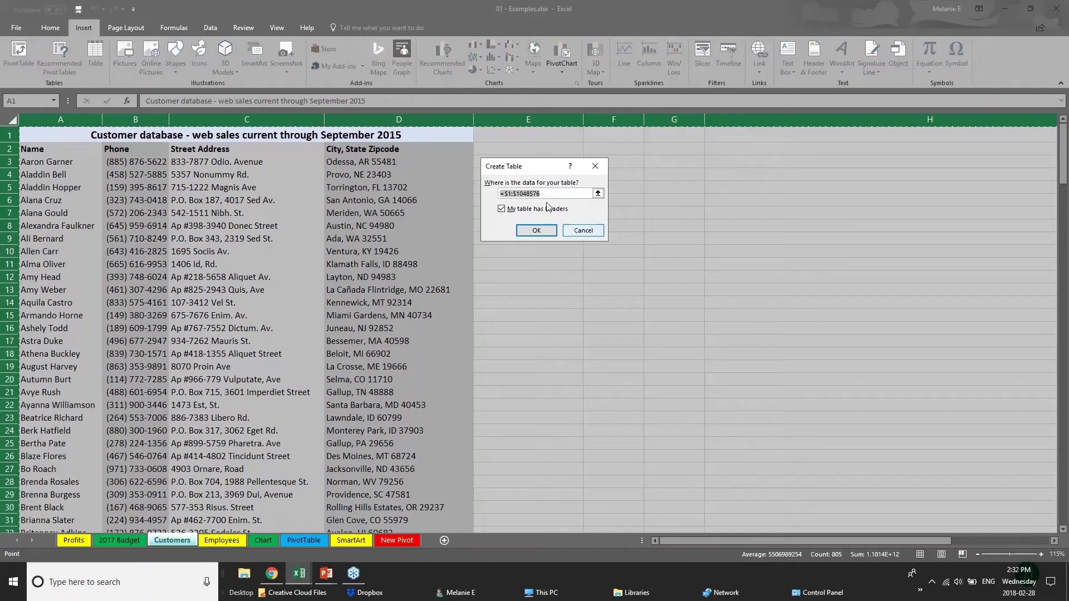
left_click(540, 232)
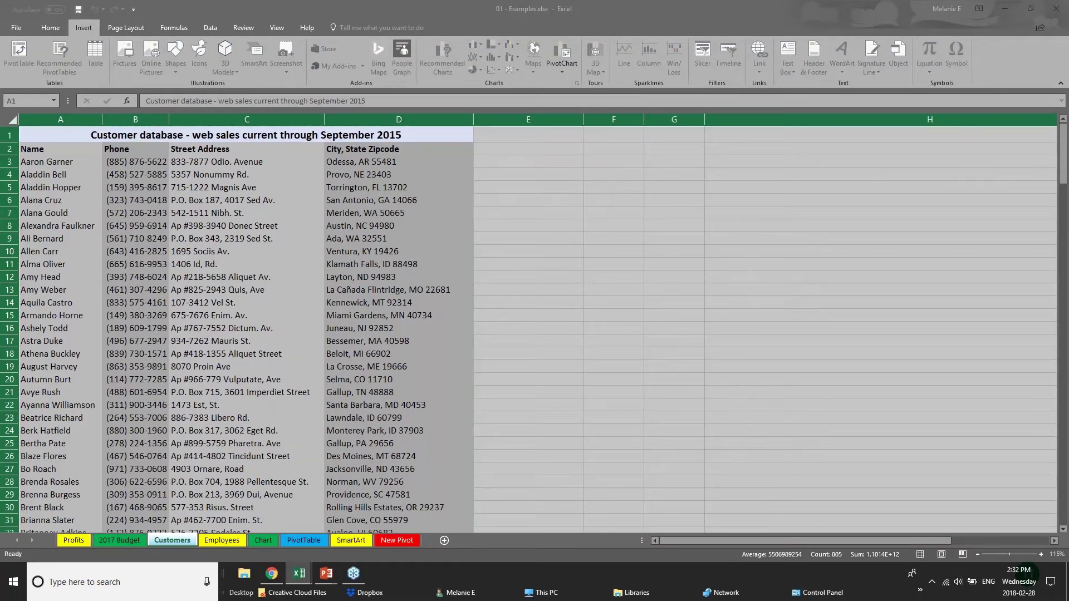
left_click(517, 232)
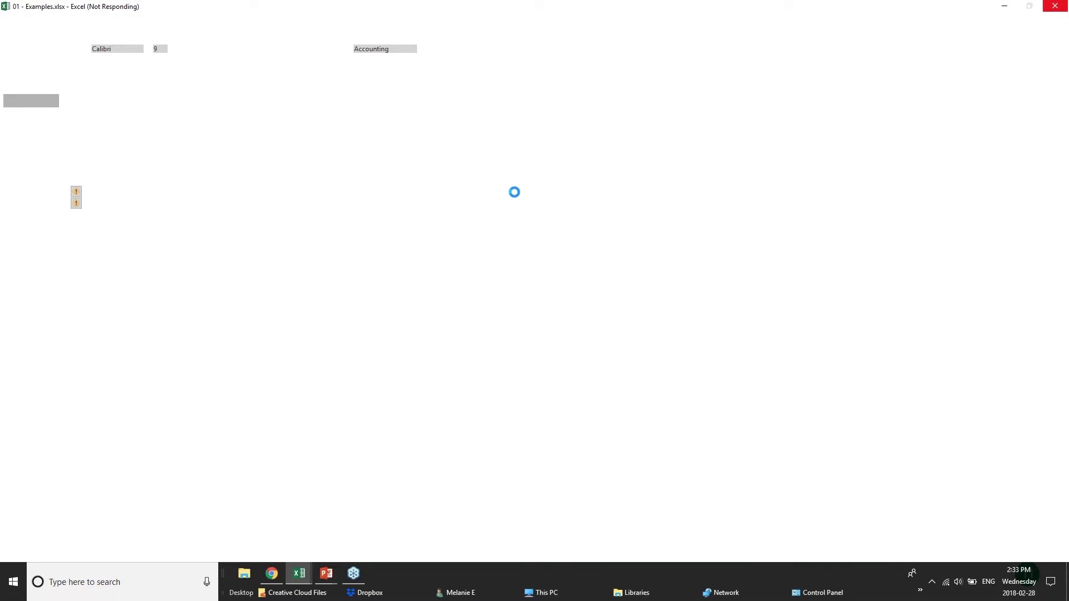
mouse_move(327, 574)
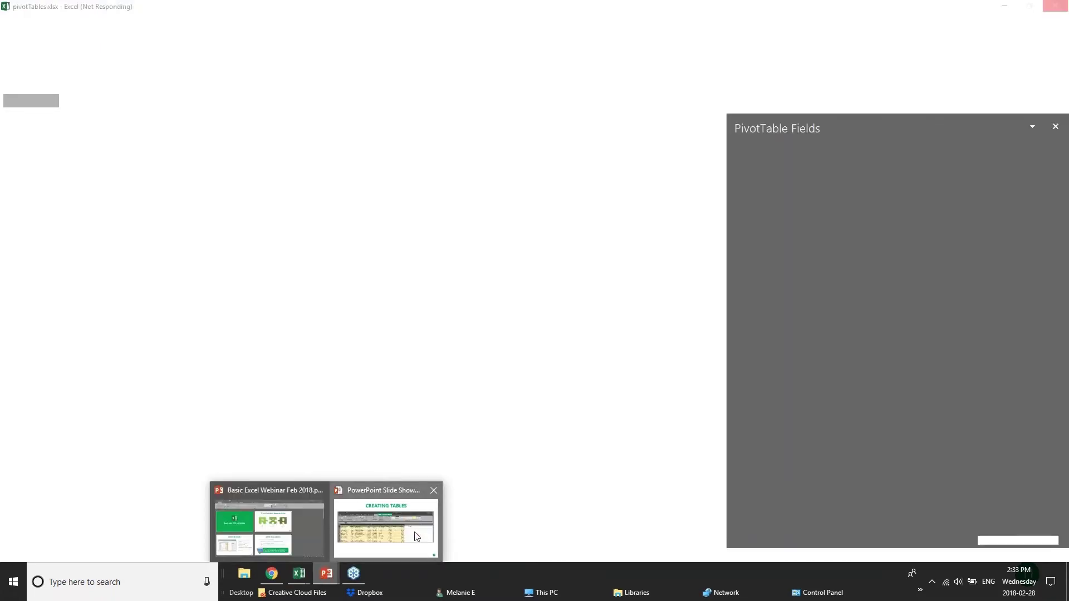
left_click(417, 536)
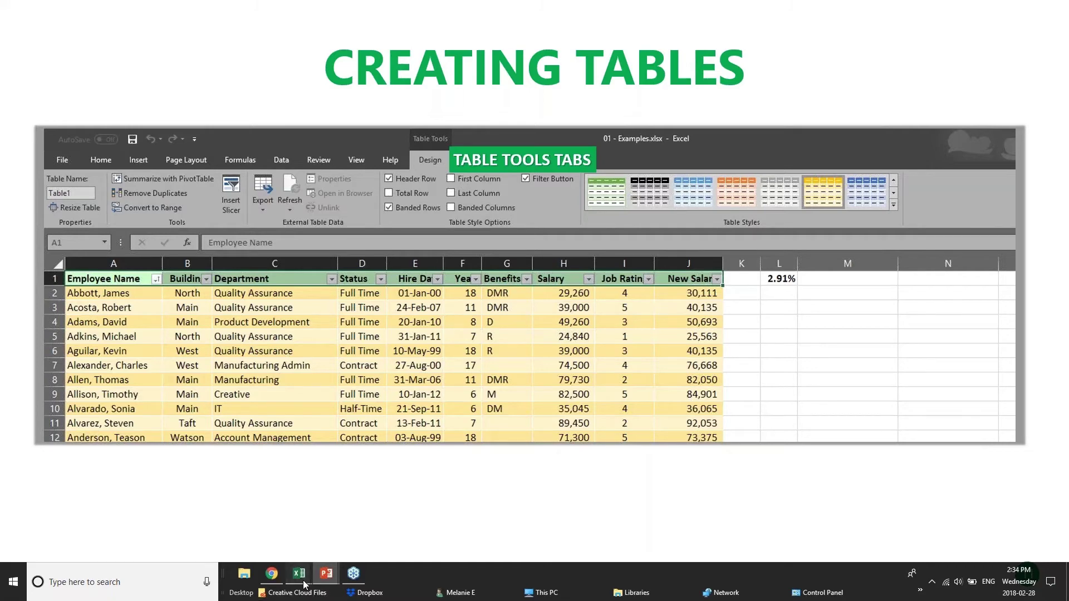
Return to the 01 - Examples workbook and select the whole worksheet
mouse_move(305, 584)
left_click(259, 524)
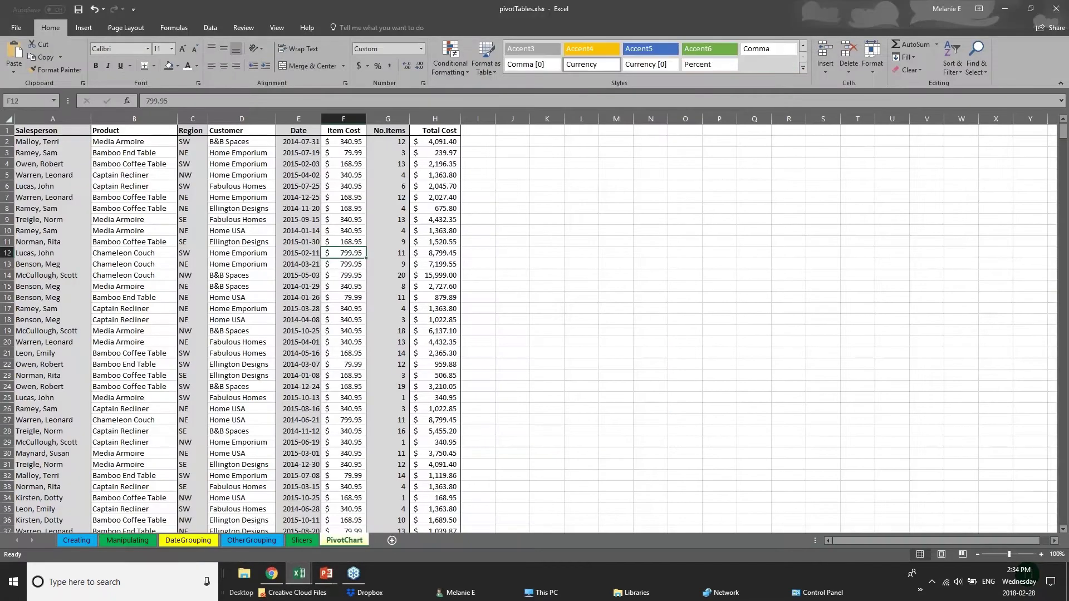
left_click(190, 528)
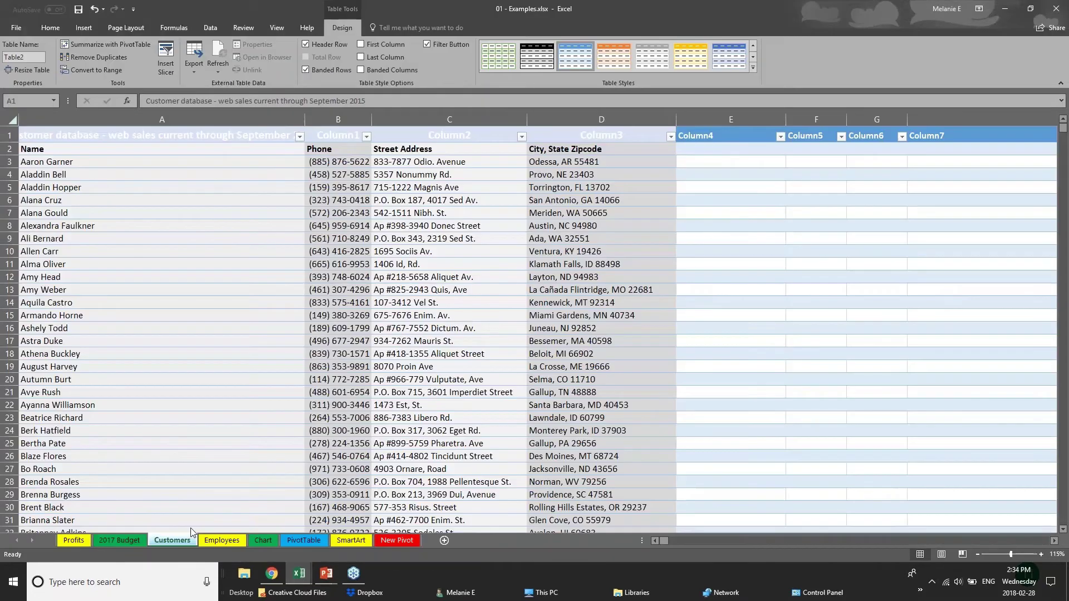
left_click(684, 280)
key("ctrl+a")
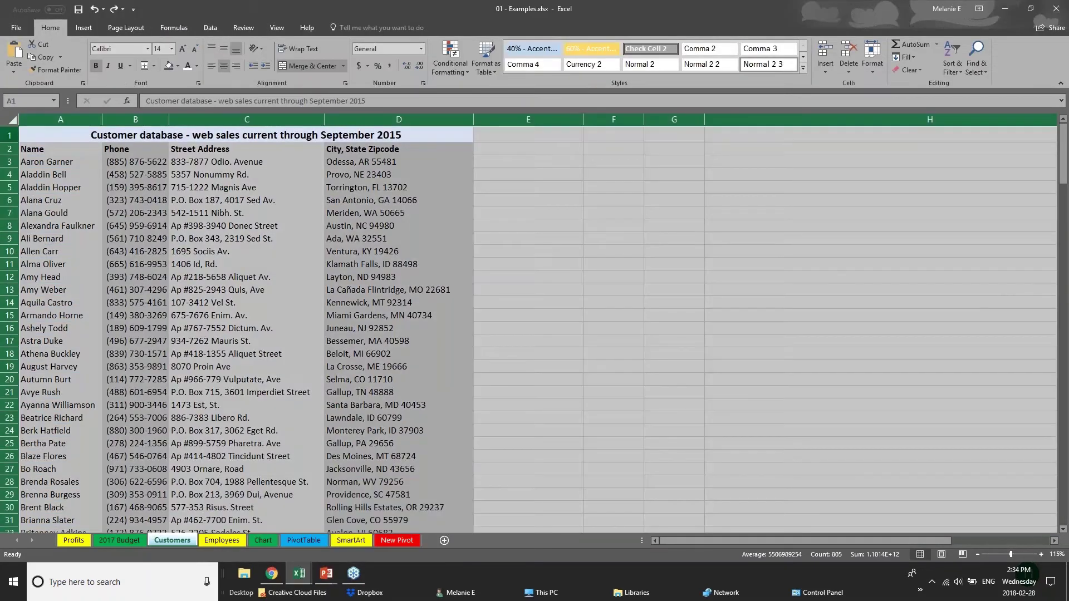
left_click(52, 135)
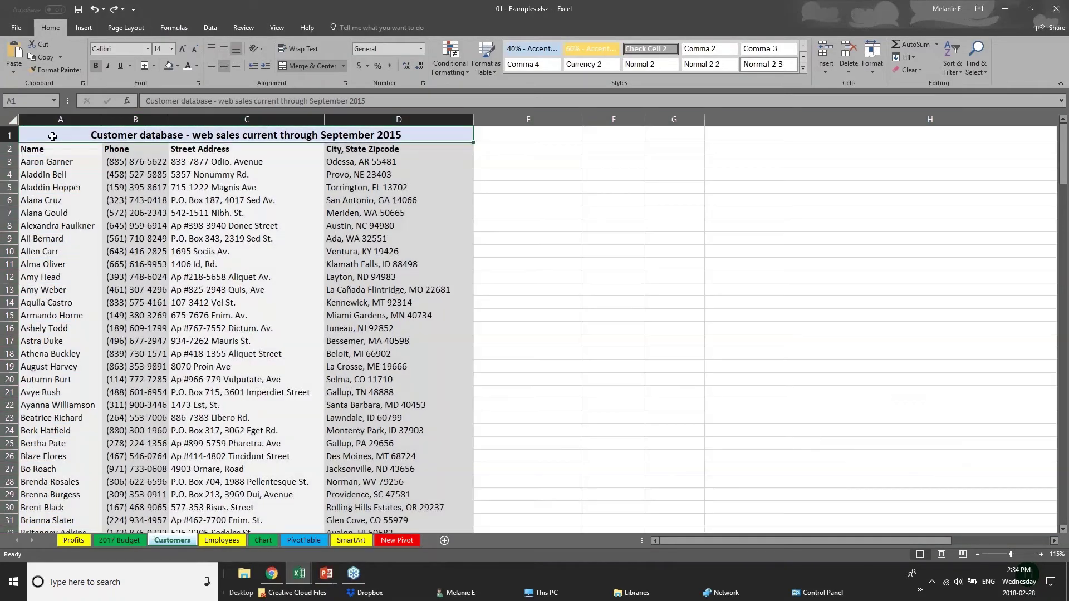
left_click(11, 121)
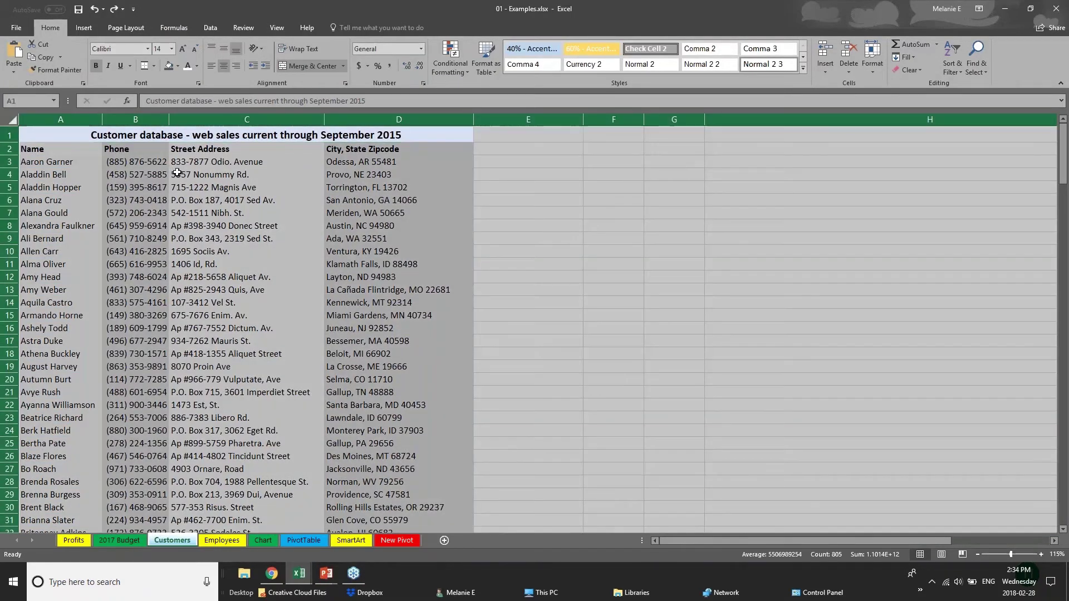
Insert a table on title cell A1, then undo it with Ctrl+Z
left_click(52, 140)
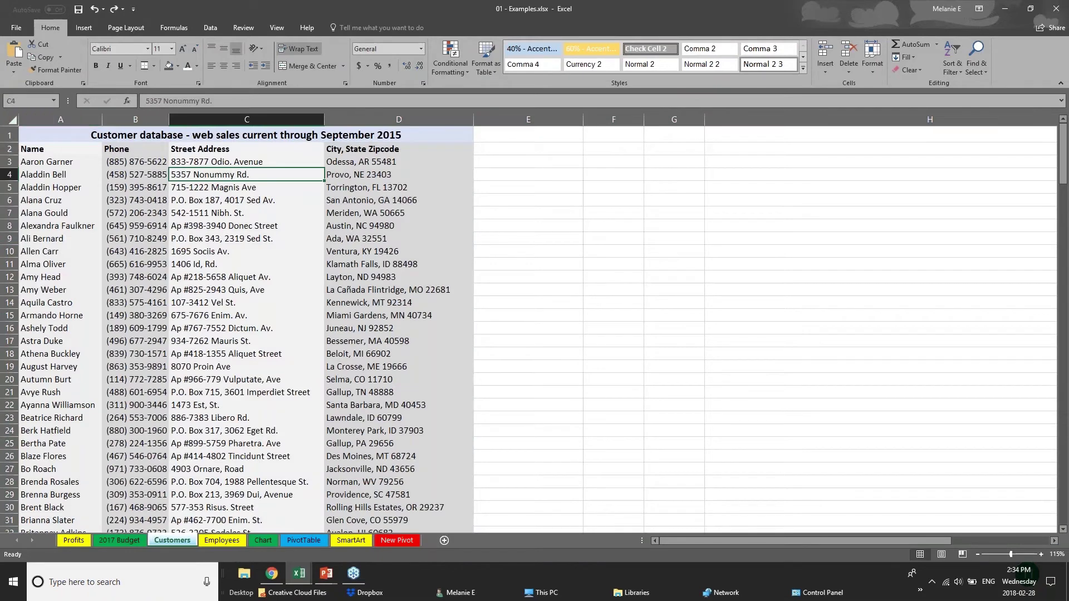
left_click(84, 28)
left_click(103, 73)
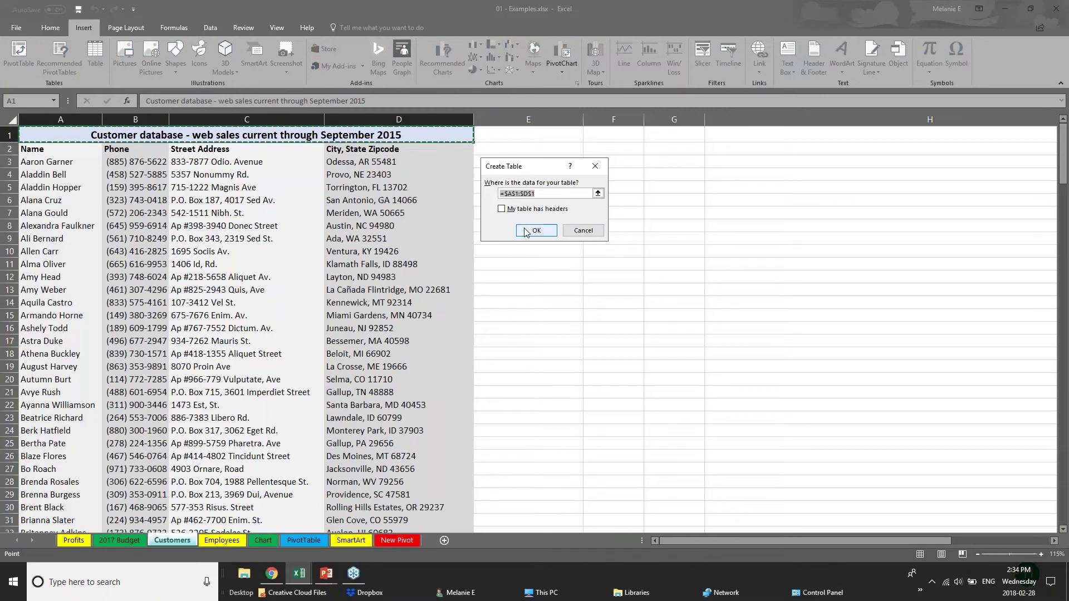
left_click(534, 230)
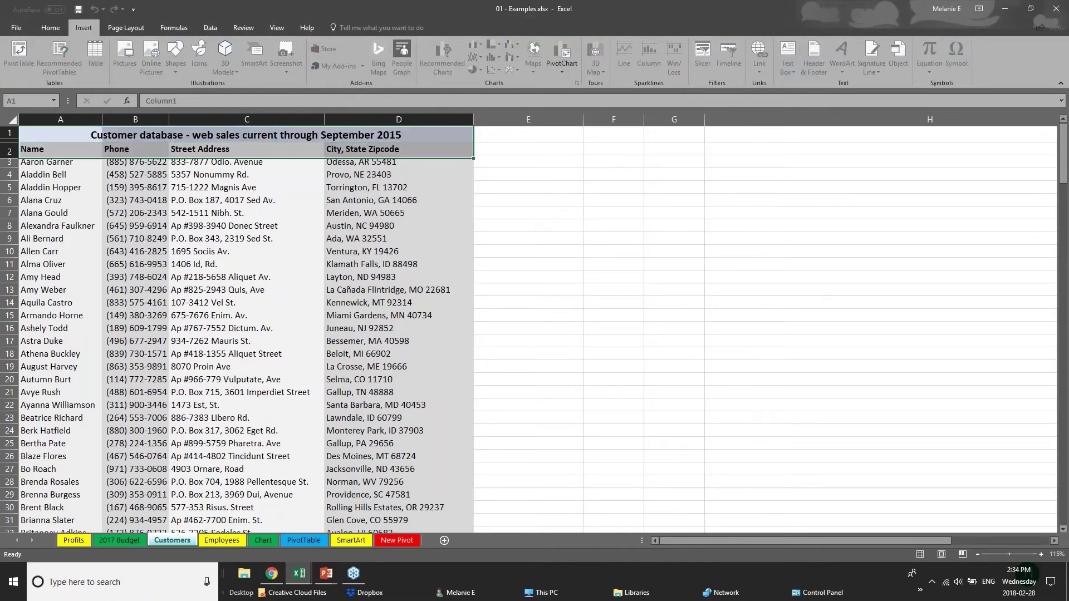
key("ctrl+z")
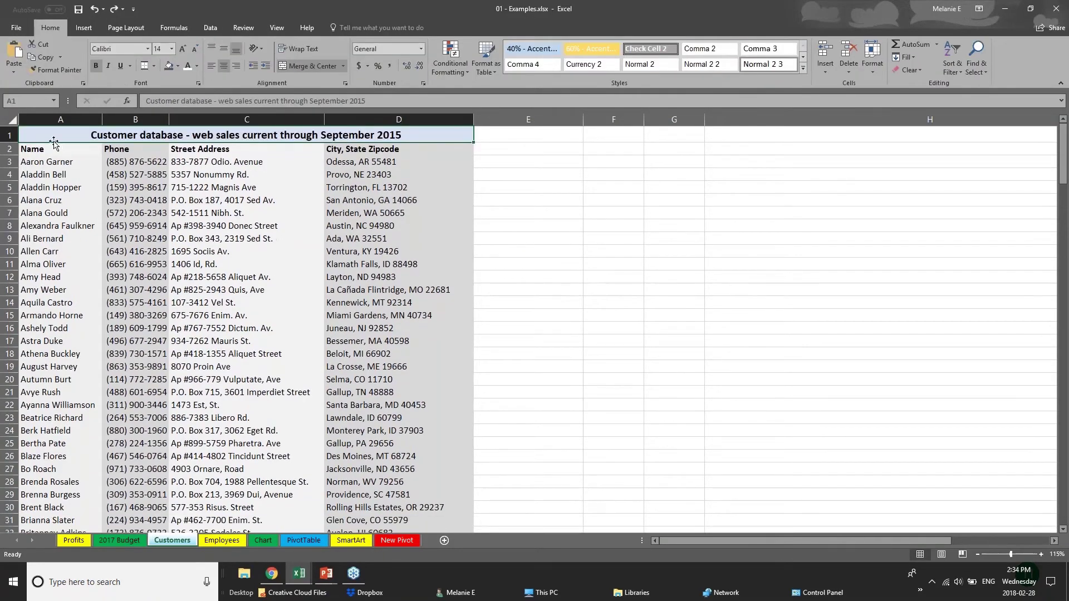
Clear the selection and open the Chart sheet
key("ctrl+a")
left_click(239, 413)
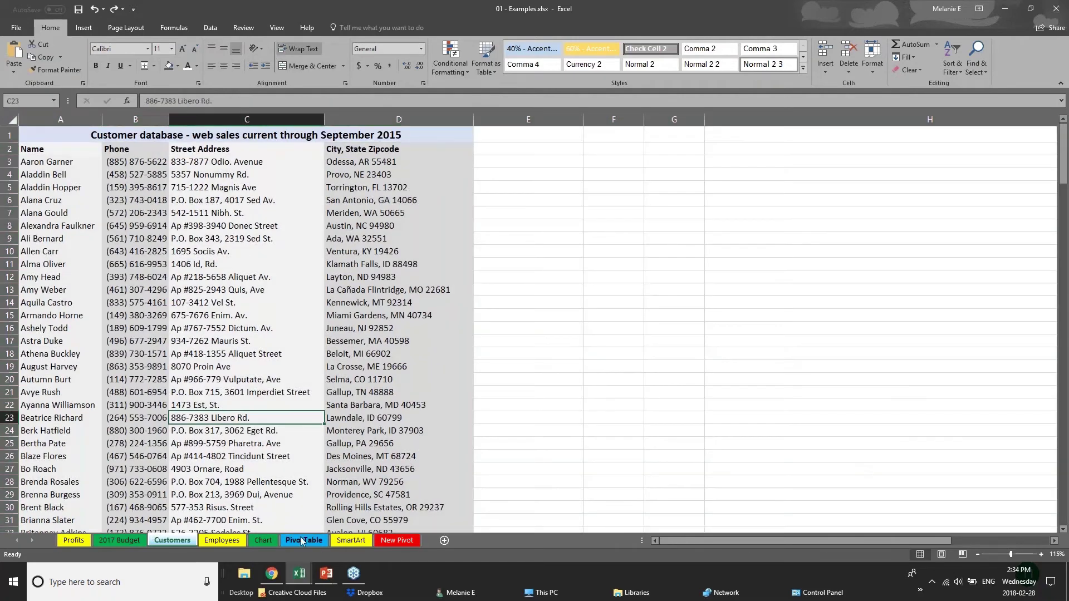
left_click(265, 542)
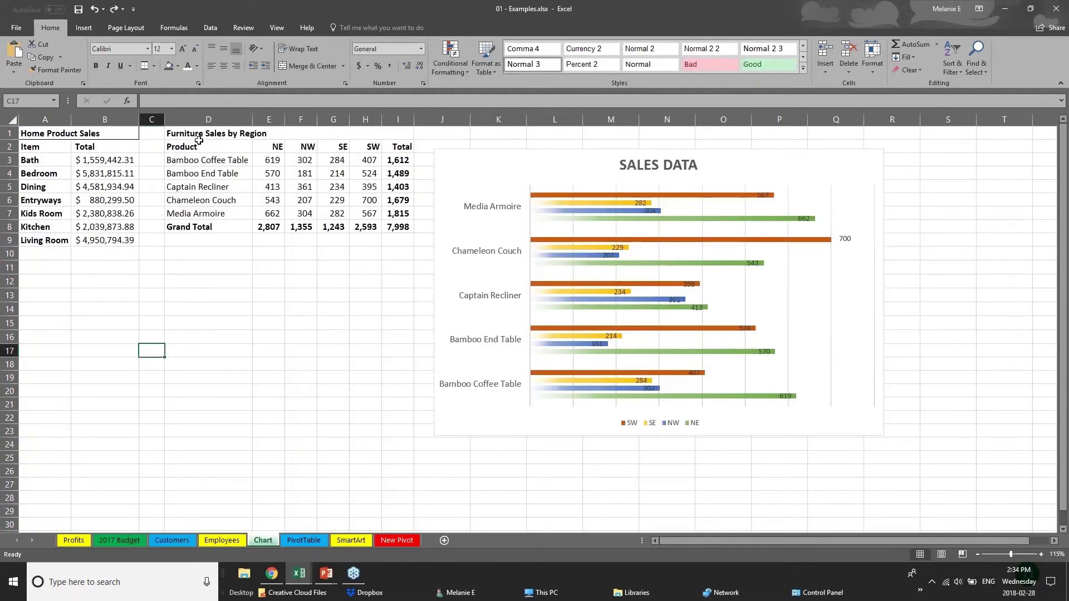
Convert the Furniture Sales range D1:I8 into a table, keeping 'My table has headers'
left_click_drag(199, 138, 328, 227)
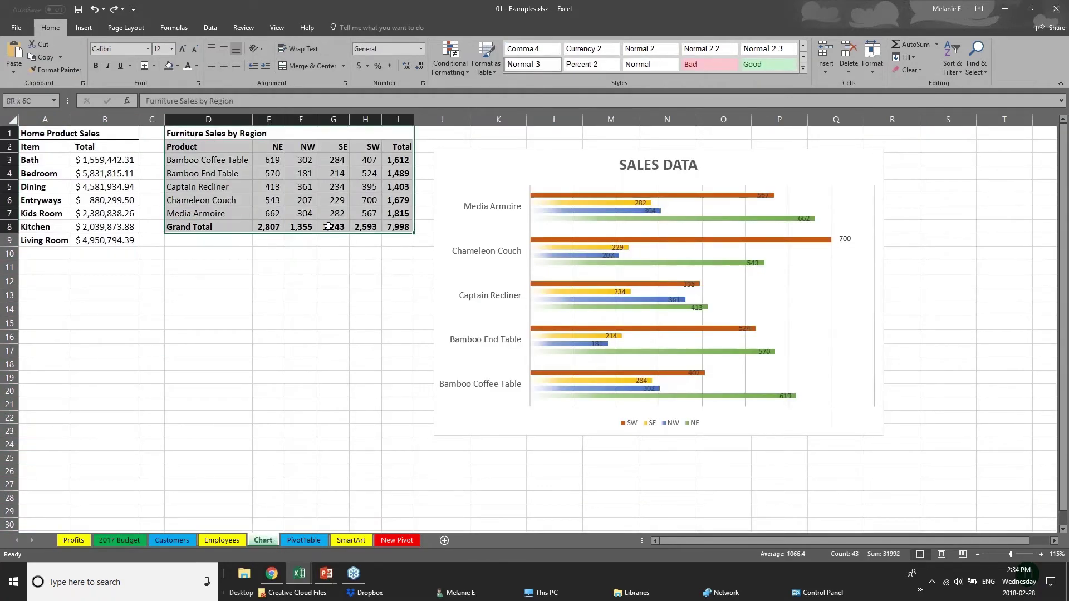
left_click(83, 28)
left_click(93, 60)
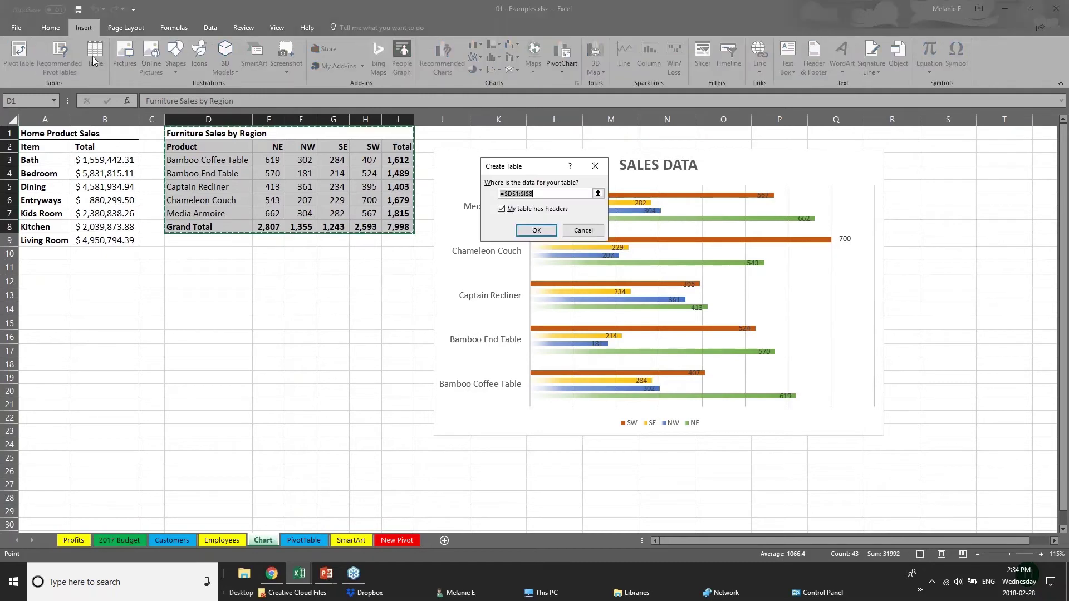
left_click(538, 235)
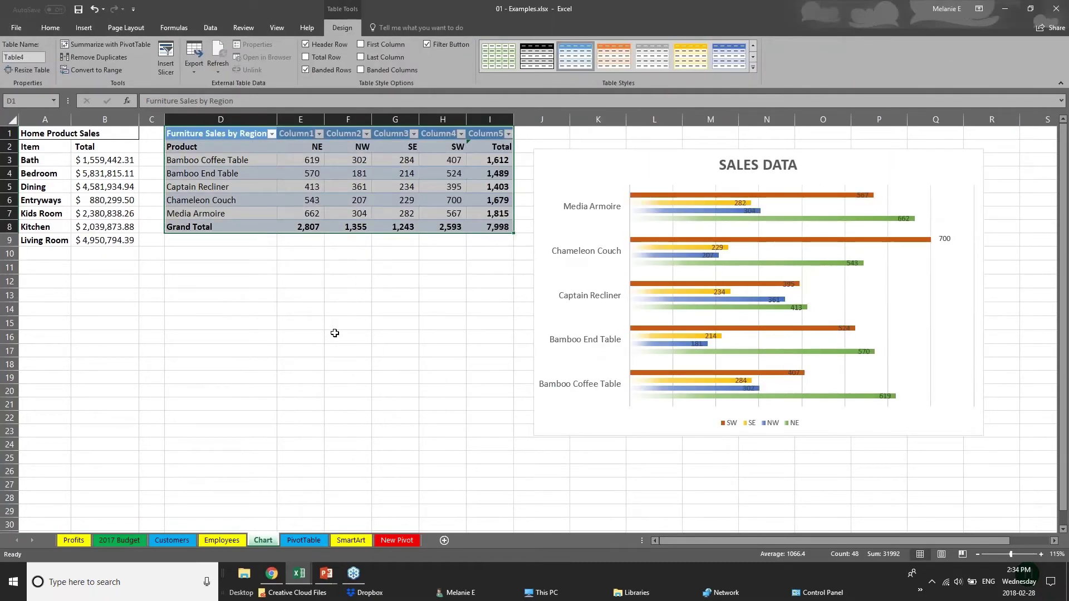
left_click(335, 333)
left_click_drag(239, 137, 505, 233)
left_click(753, 68)
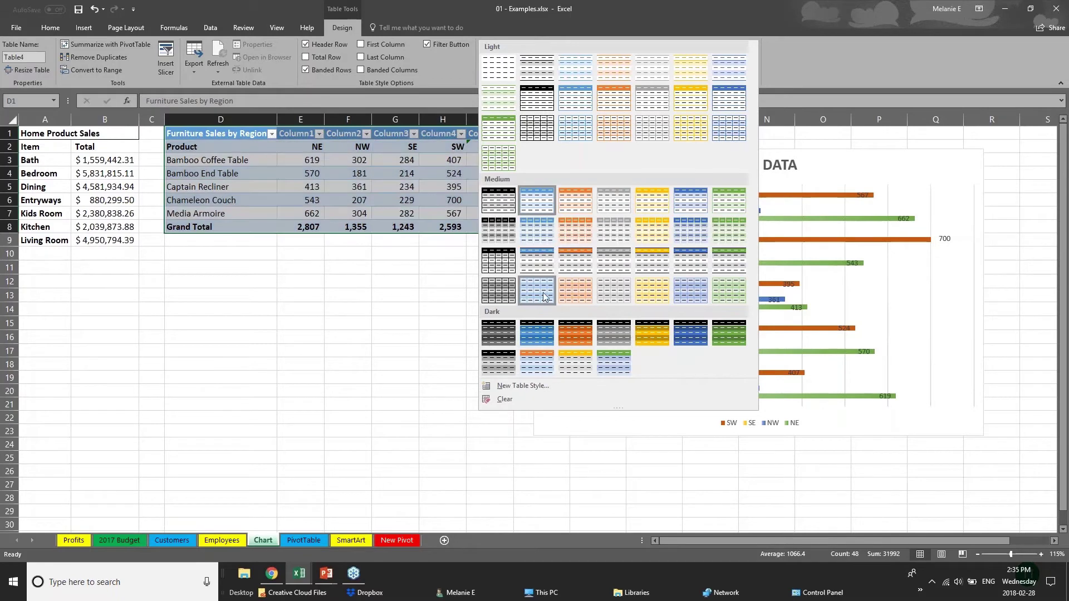
Apply the orange Medium table style and tick First Column to highlight the product names
left_click(583, 269)
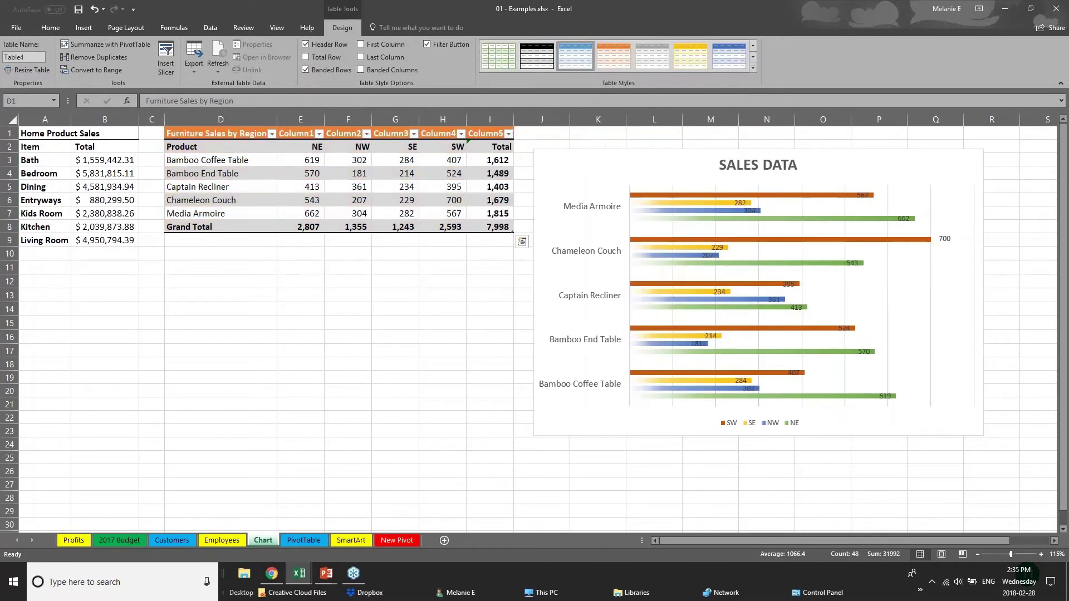
left_click(253, 227)
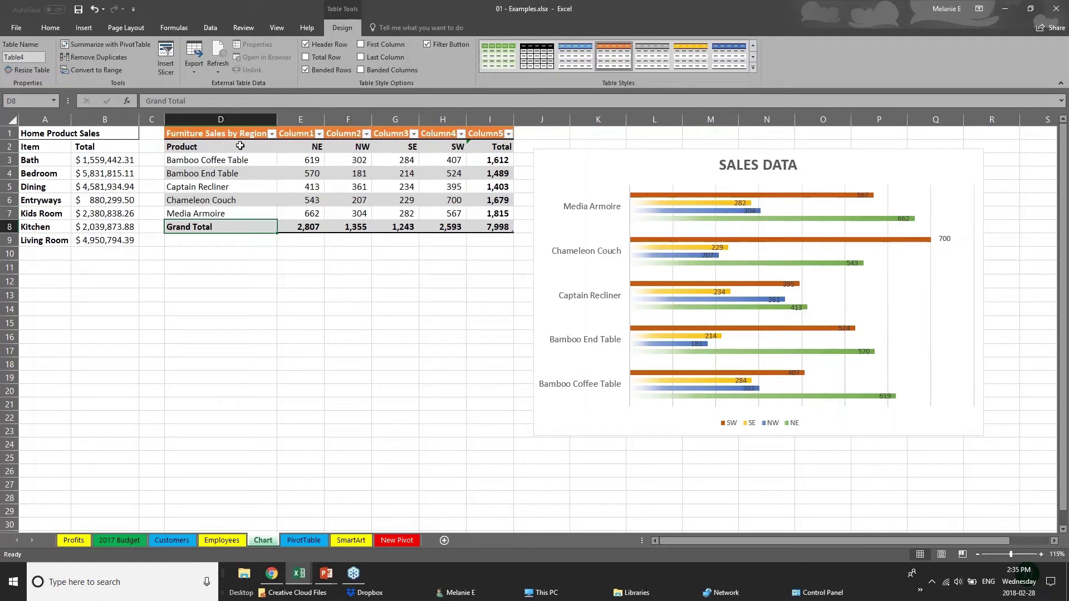
left_click(204, 146)
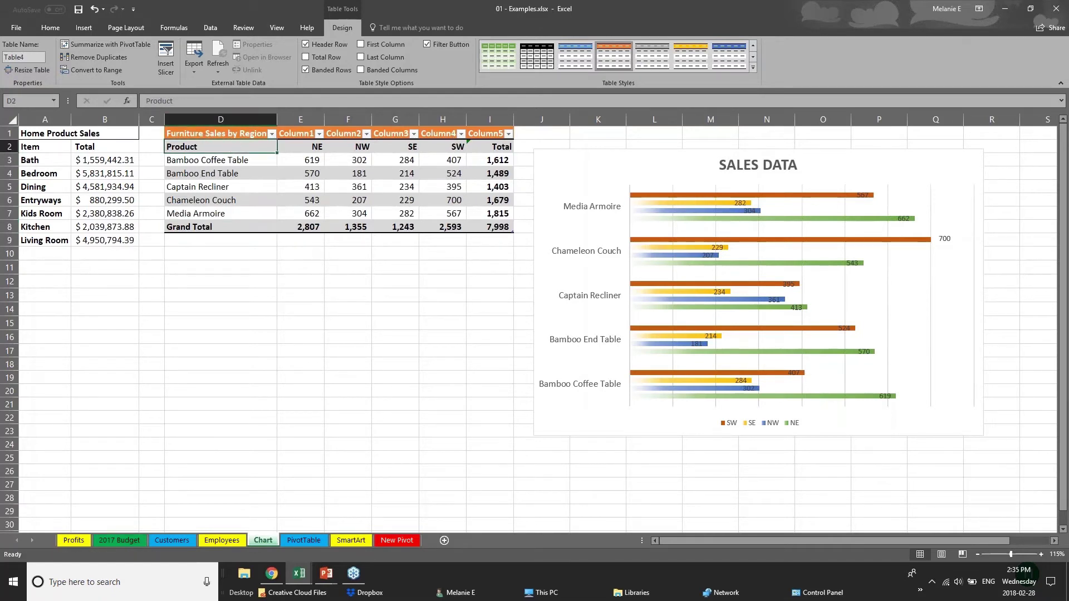
left_click_drag(231, 149, 232, 211)
left_click(361, 45)
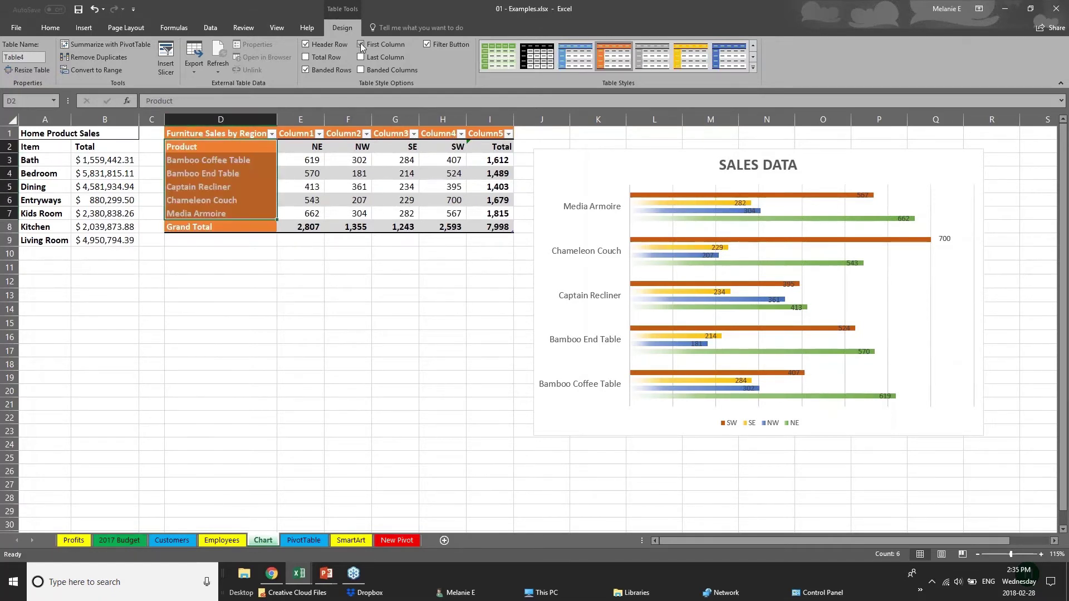
left_click(280, 309)
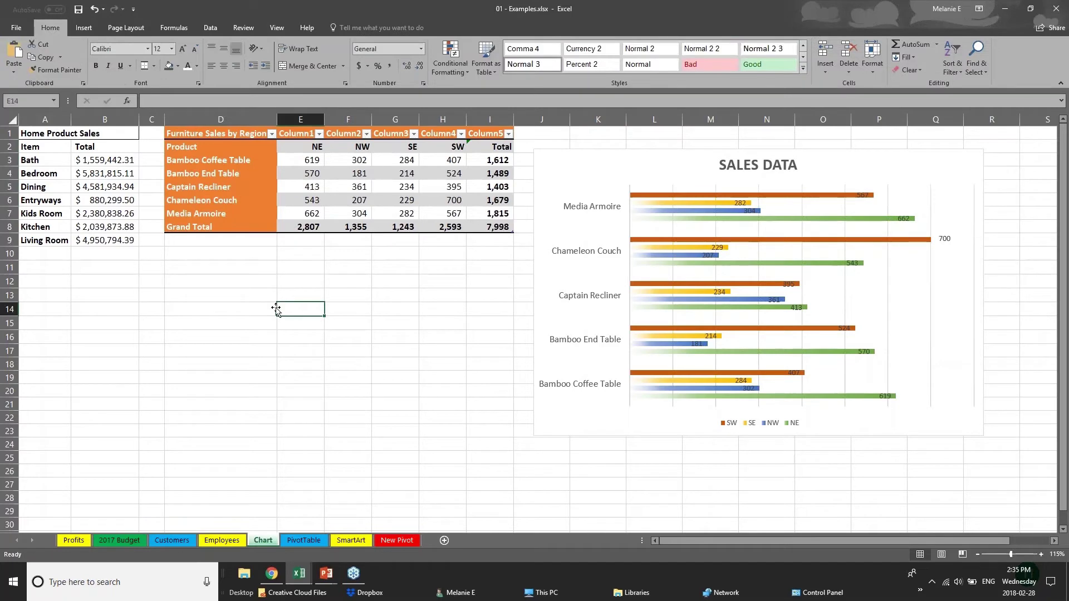
left_click(203, 137)
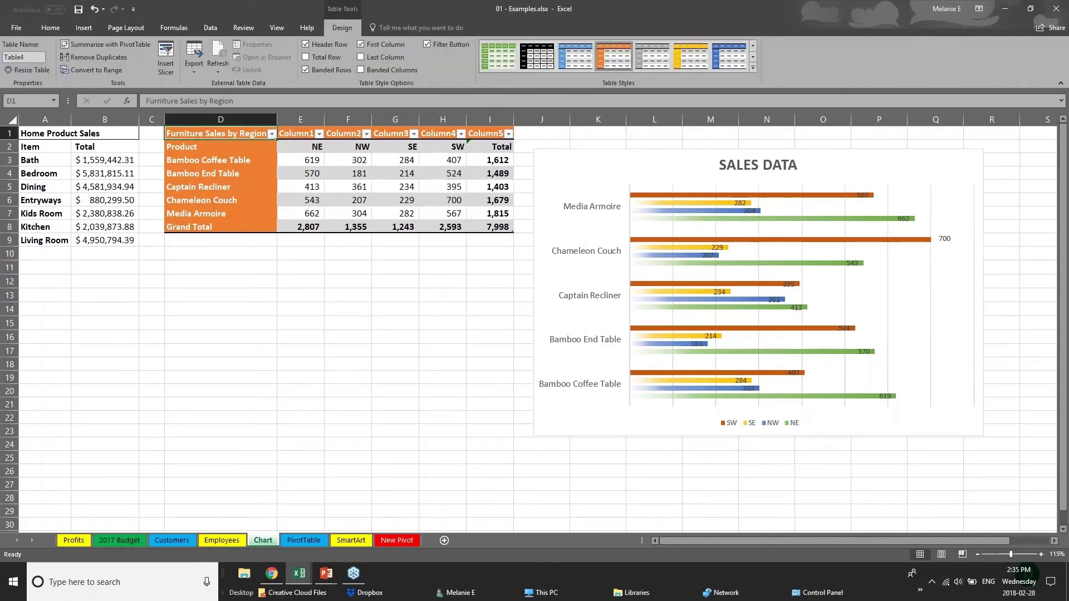
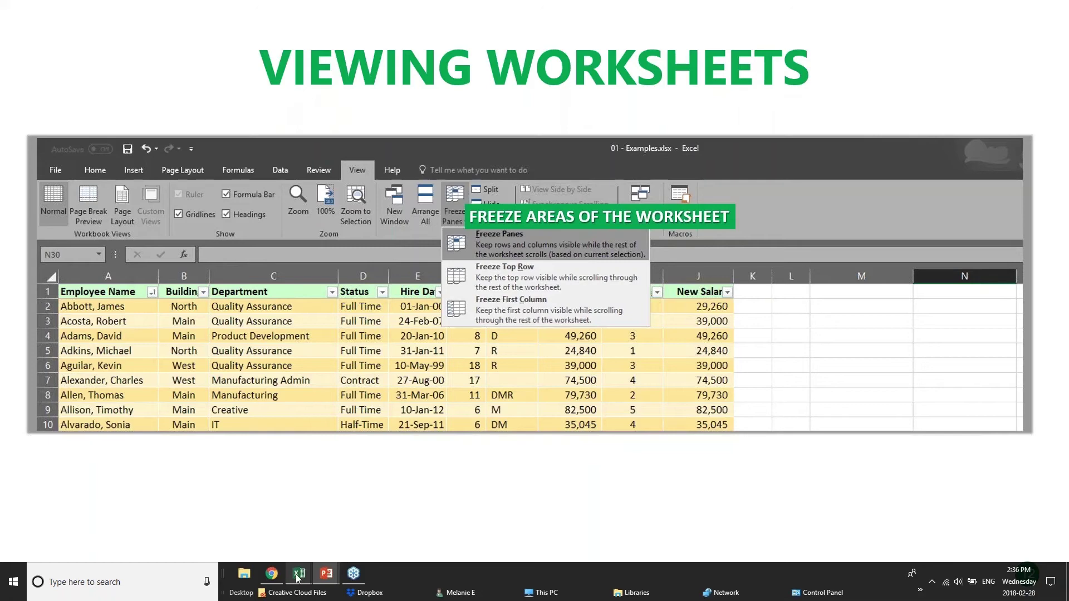
Bring the pivotTables workbook forward and scroll through the PivotChart sheet's sales list
mouse_move(298, 579)
left_click(286, 537)
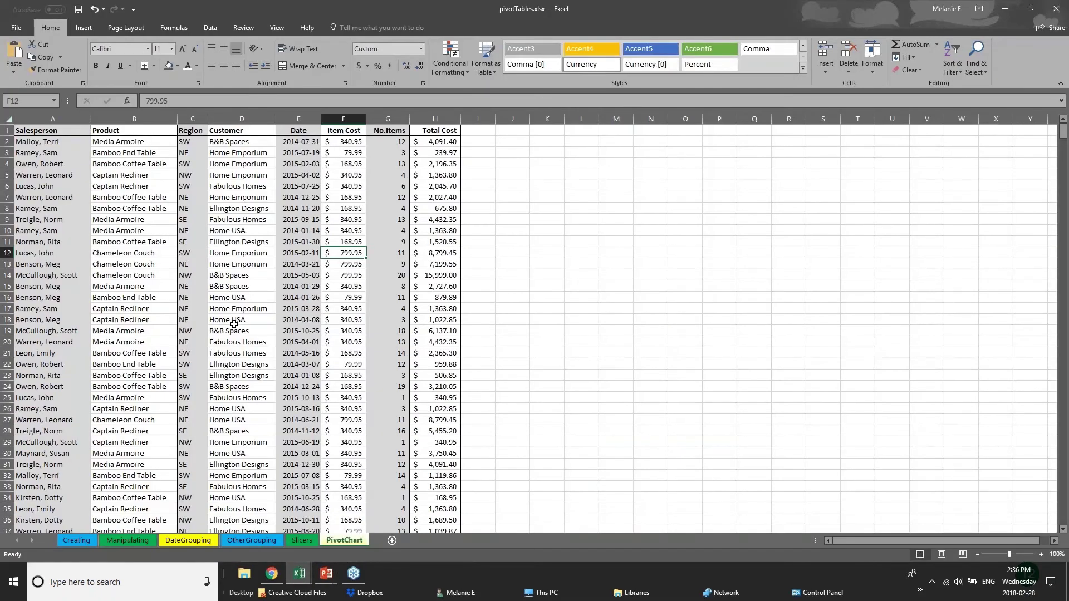
scroll(234, 324, "down", 20)
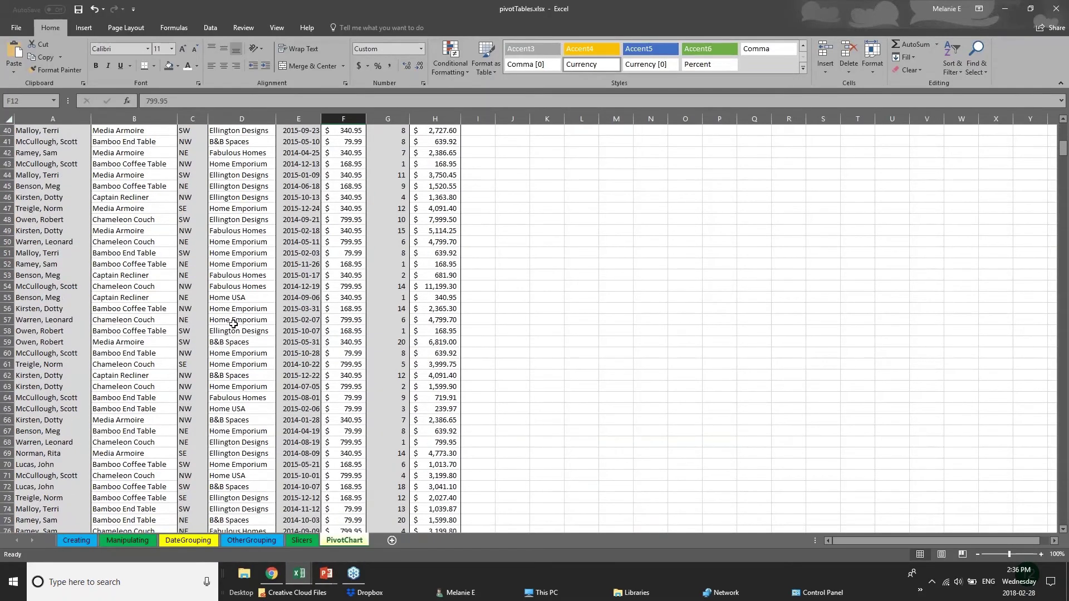
scroll(233, 324, "down", 4)
scroll(224, 326, "up", 8)
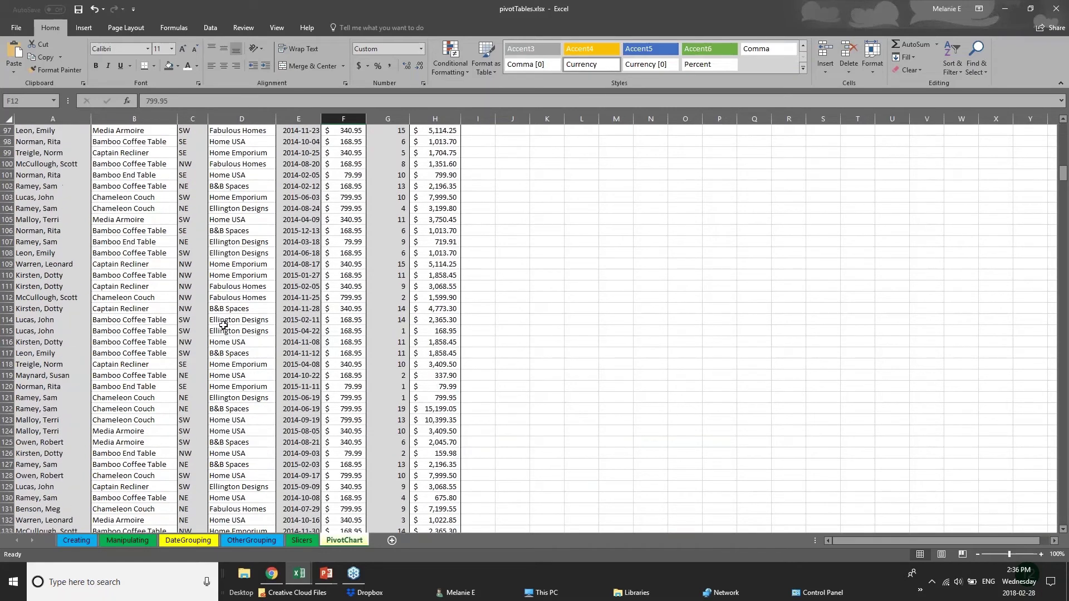
scroll(223, 326, "up", 6)
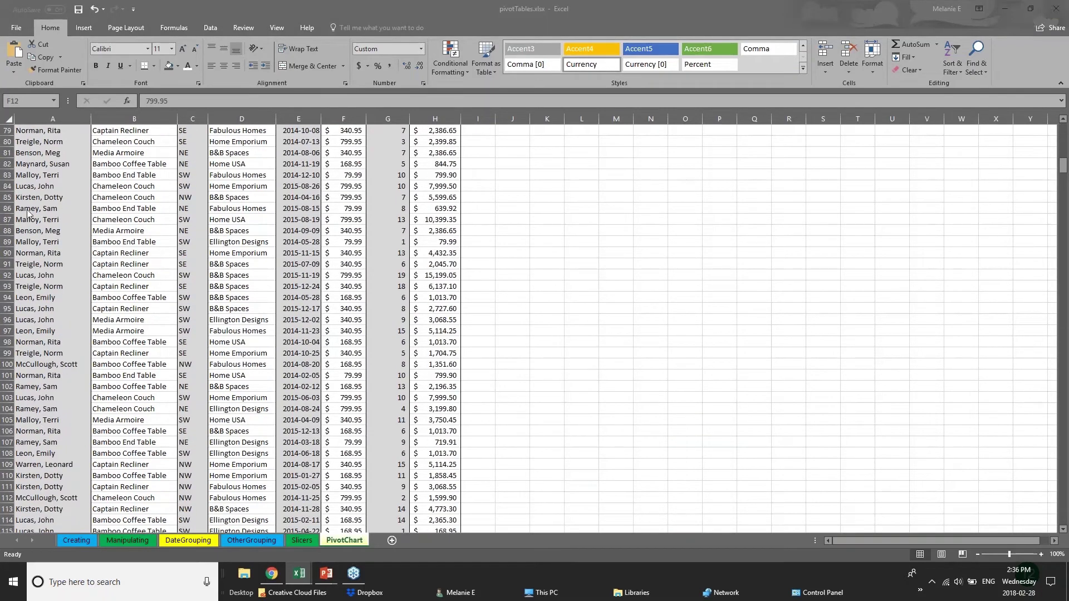
left_click(1063, 166)
Select a few cells further down the list, then return to the top and select header row 1
scroll(1063, 166, "up", 20)
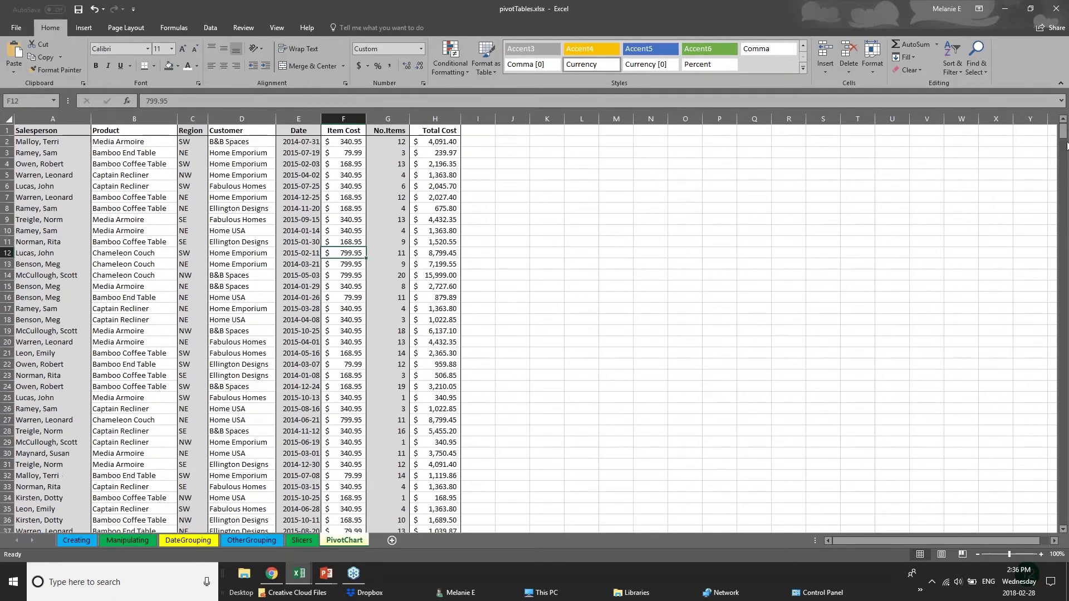
scroll(1063, 159, "down", 3)
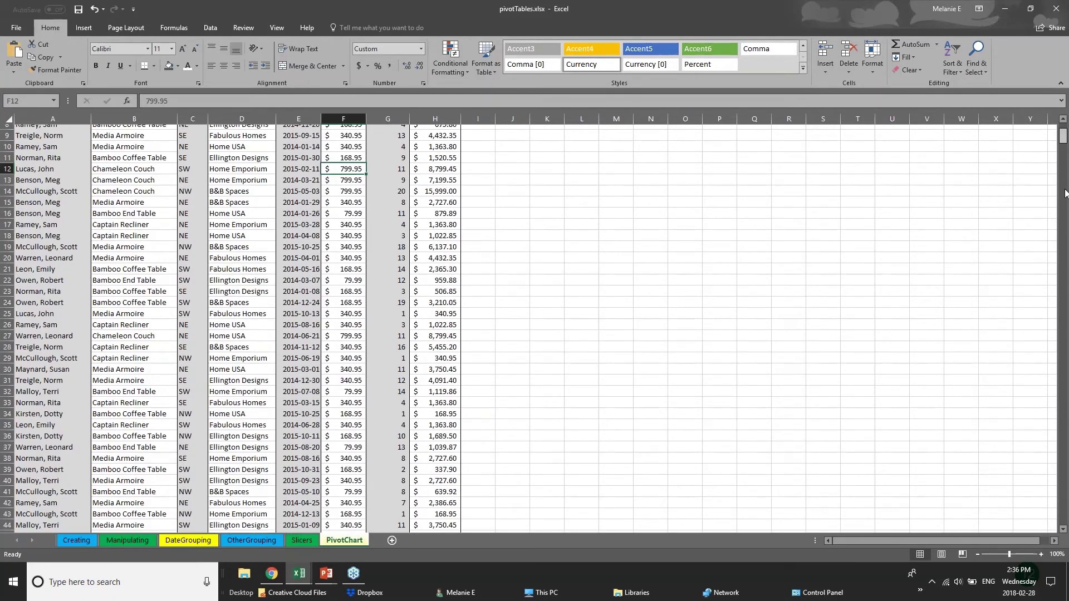
scroll(1064, 193, "down", 20)
left_click(61, 252)
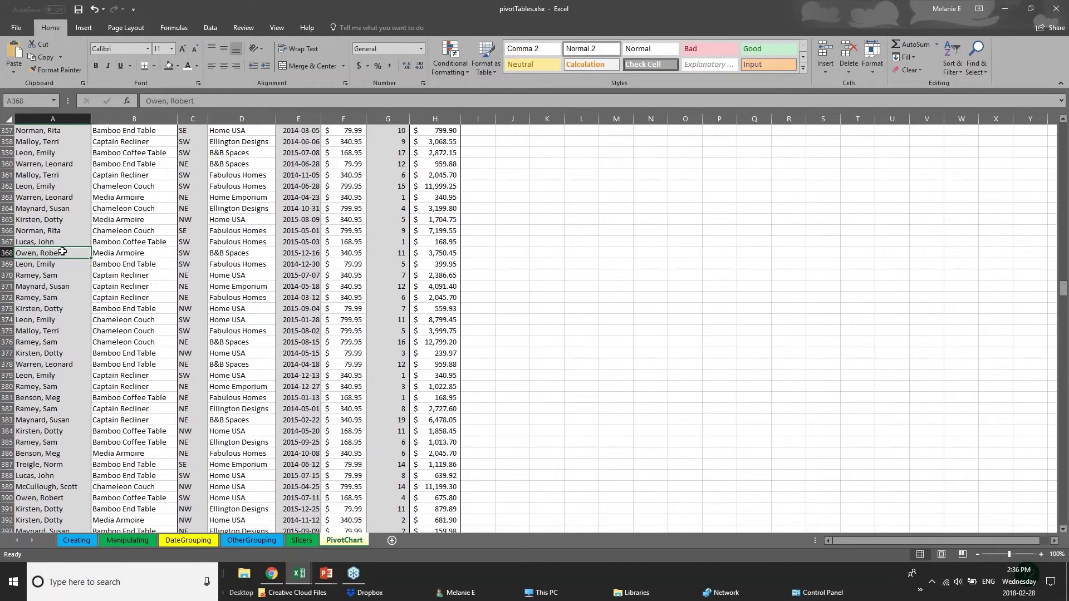
left_click(154, 245)
left_click(164, 266)
left_click(263, 273)
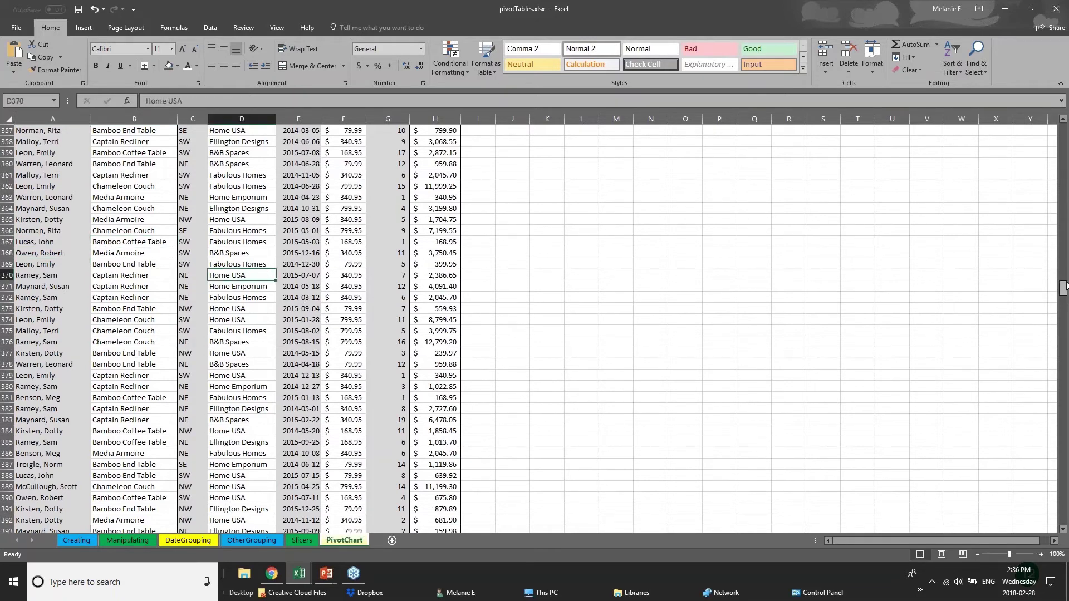
left_click_drag(1065, 286, 1063, 131)
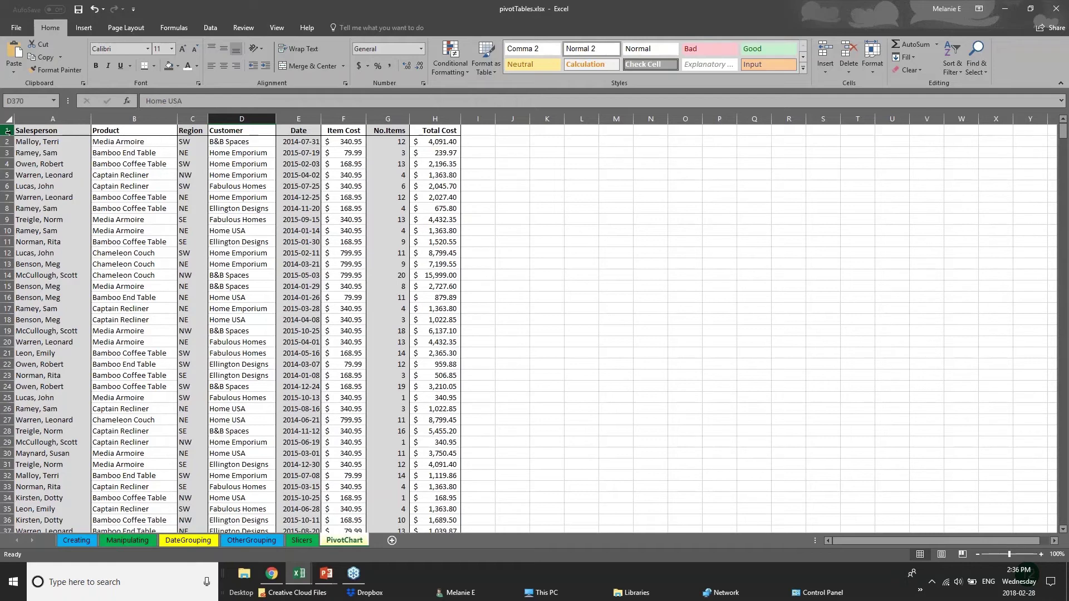
left_click(7, 131)
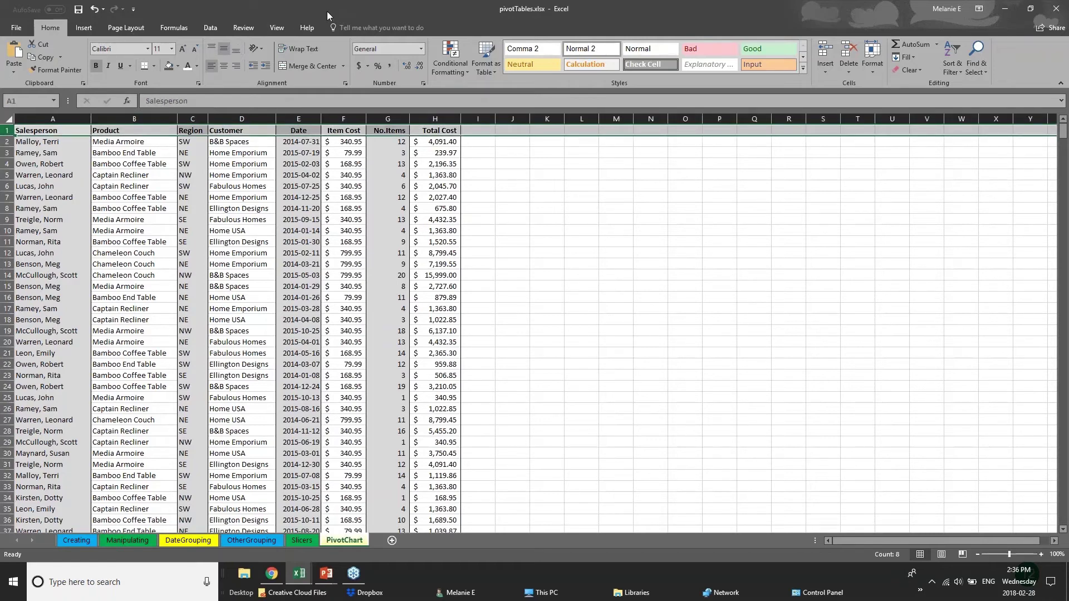
left_click(277, 28)
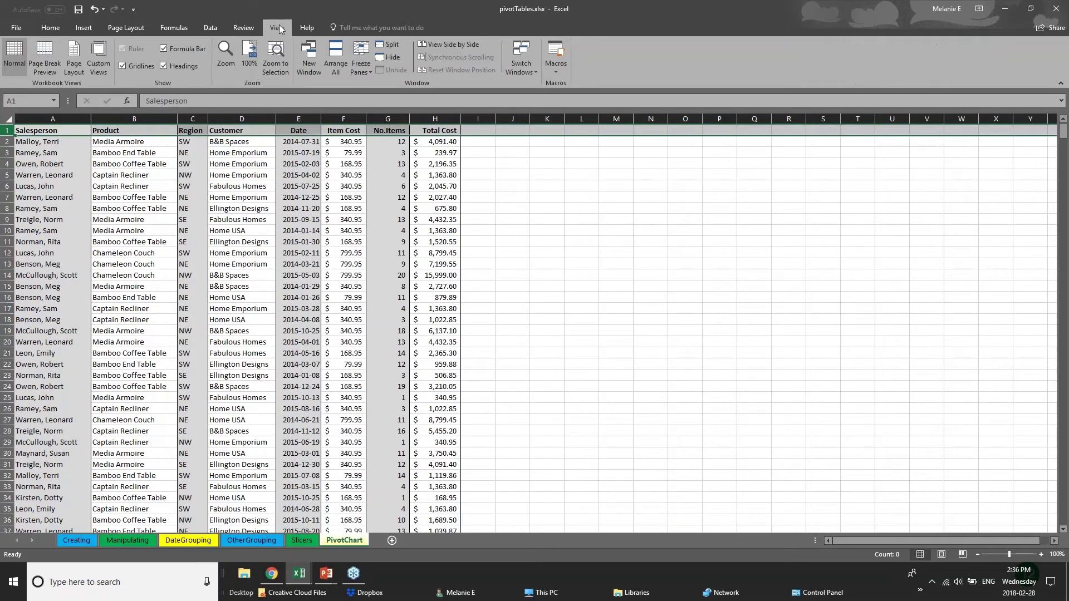
Freeze the first column so the Salesperson column stays fixed while scrolling sideways
left_click(362, 69)
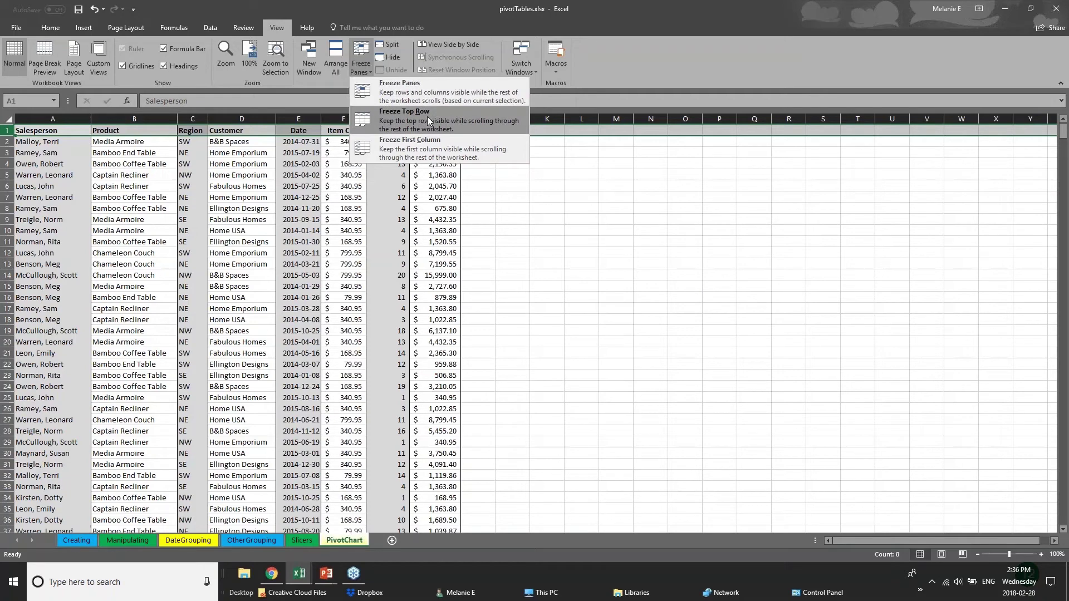
left_click(39, 174)
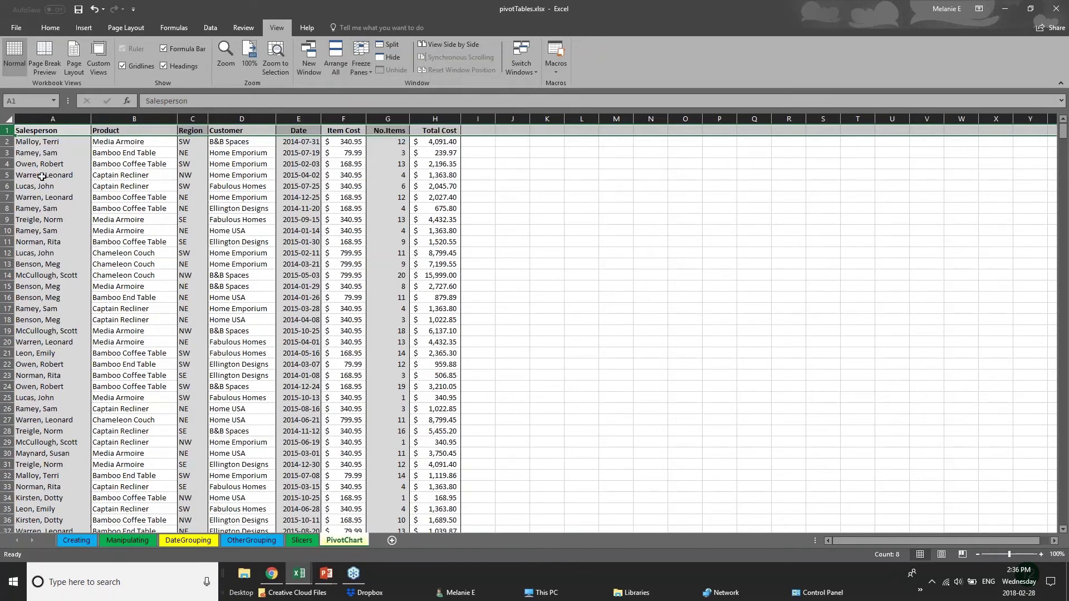
left_click(39, 174)
left_click(51, 119)
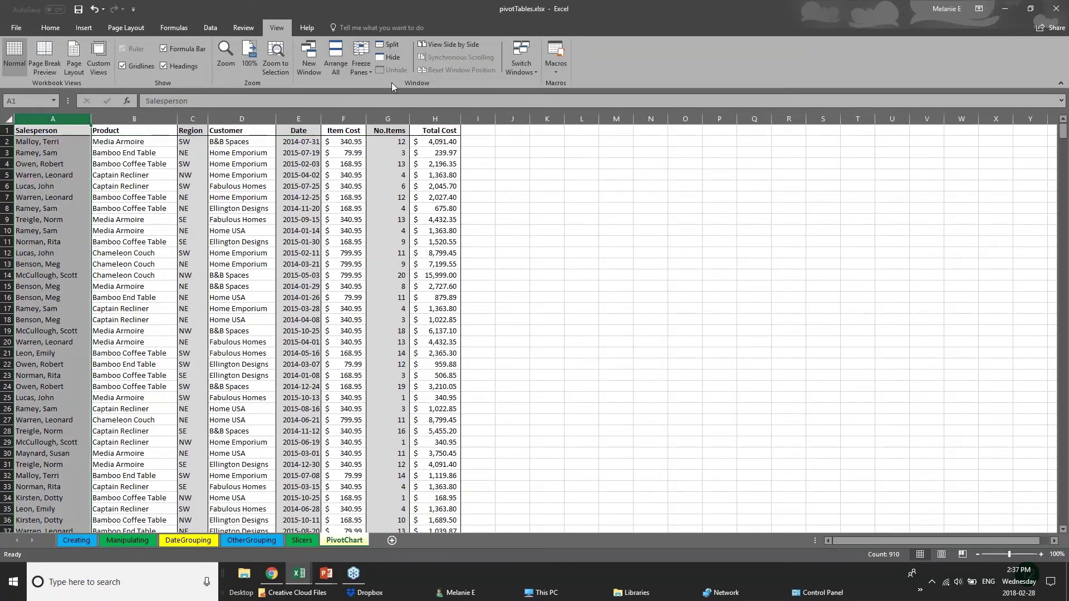
left_click(361, 63)
left_click(393, 144)
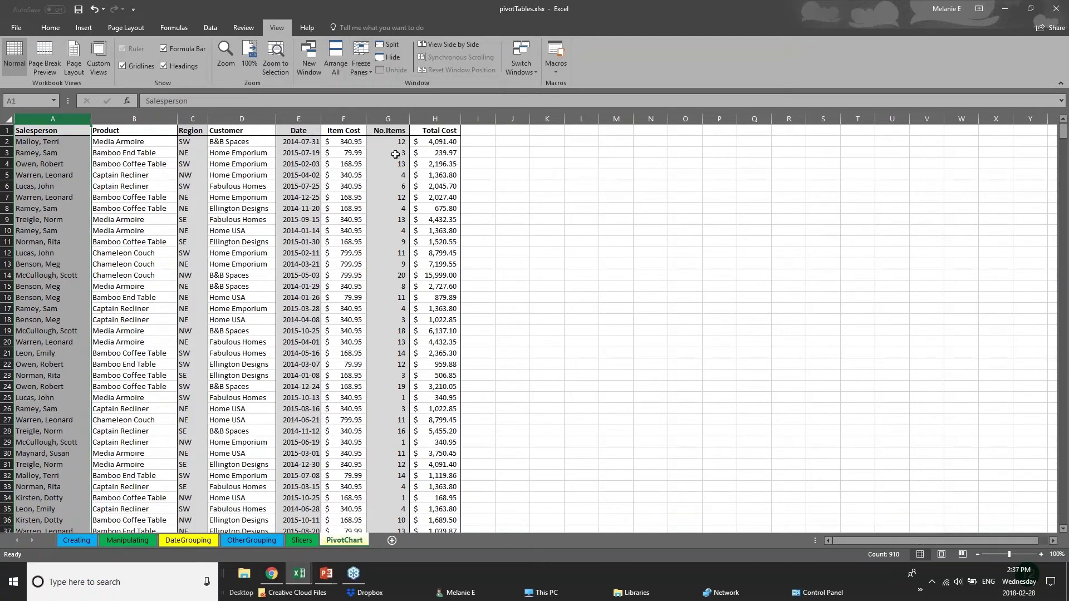
Widen the Item Cost, No.Items and Total Cost columns (F, G, H) considerably
left_click_drag(461, 119, 944, 124)
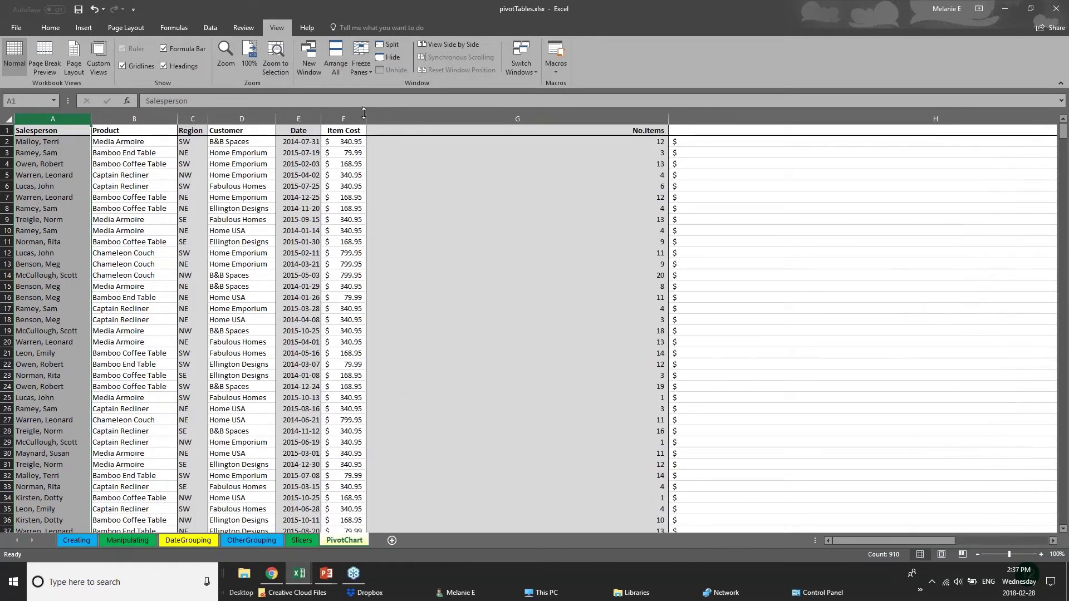
left_click_drag(366, 117, 454, 117)
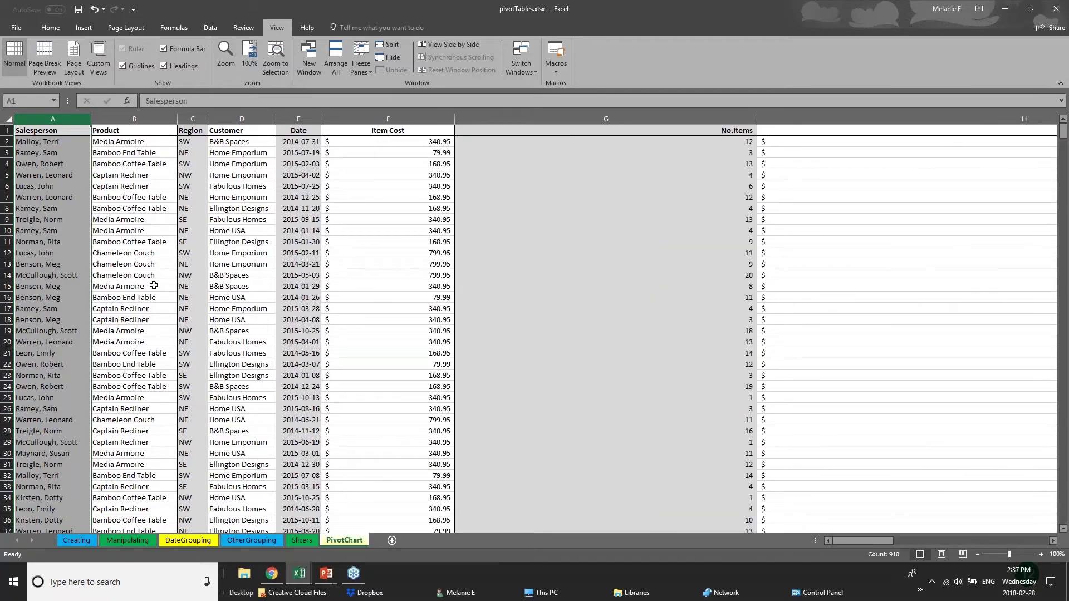
left_click(8, 130)
left_click(359, 69)
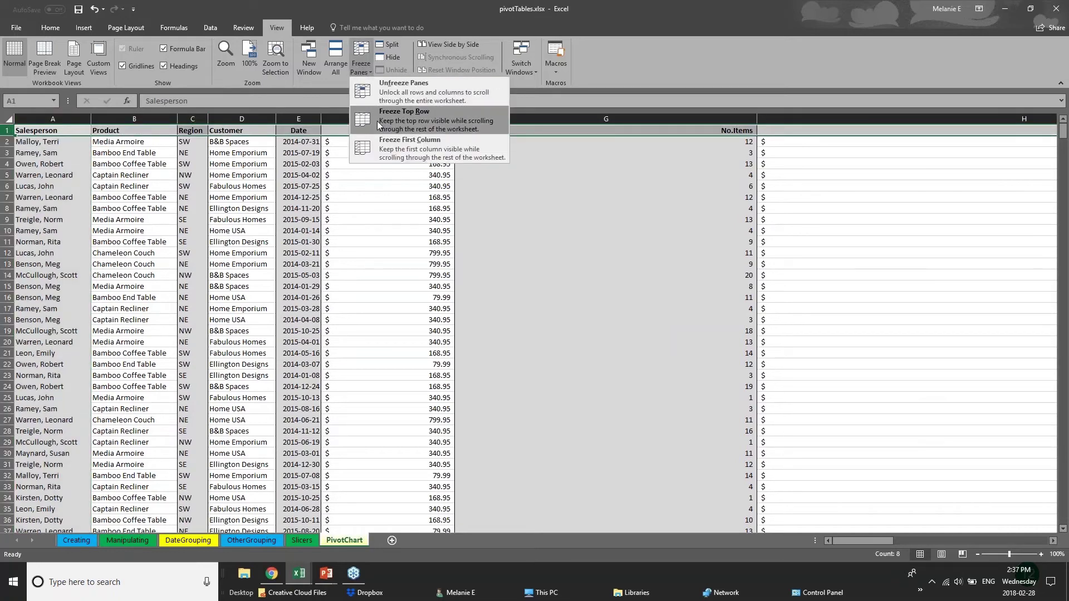
Freeze the top row so the header row stays visible while scrolling
left_click(401, 120)
left_click(495, 330)
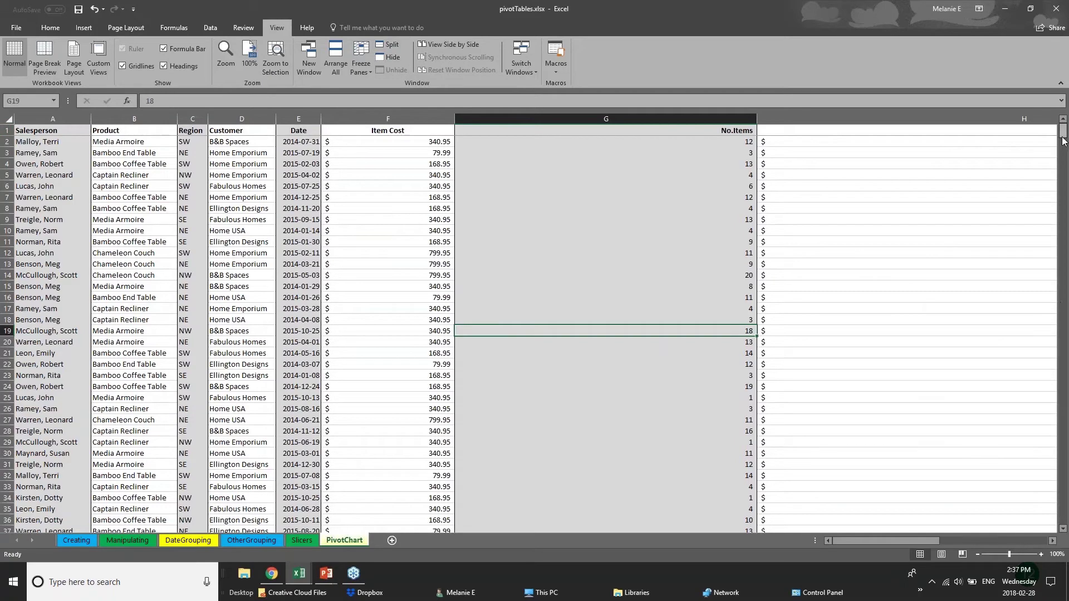
scroll(1066, 151, "down", 3)
left_click_drag(1067, 152, 1067, 129)
left_click(48, 133)
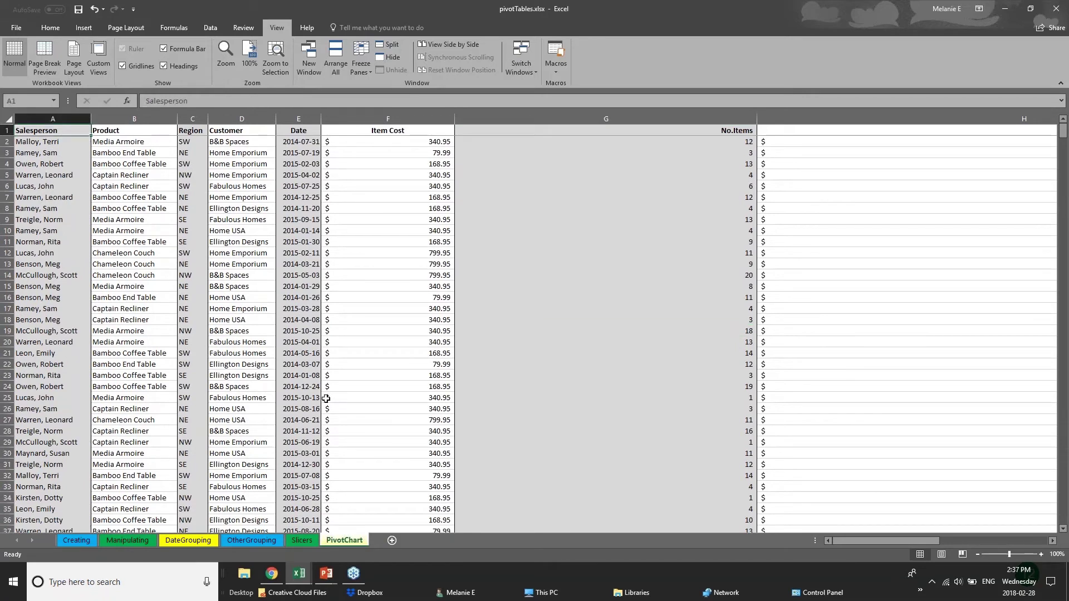
Scroll the sales list from cells F20 and D29 to confirm the header stays fixed
left_click(341, 341)
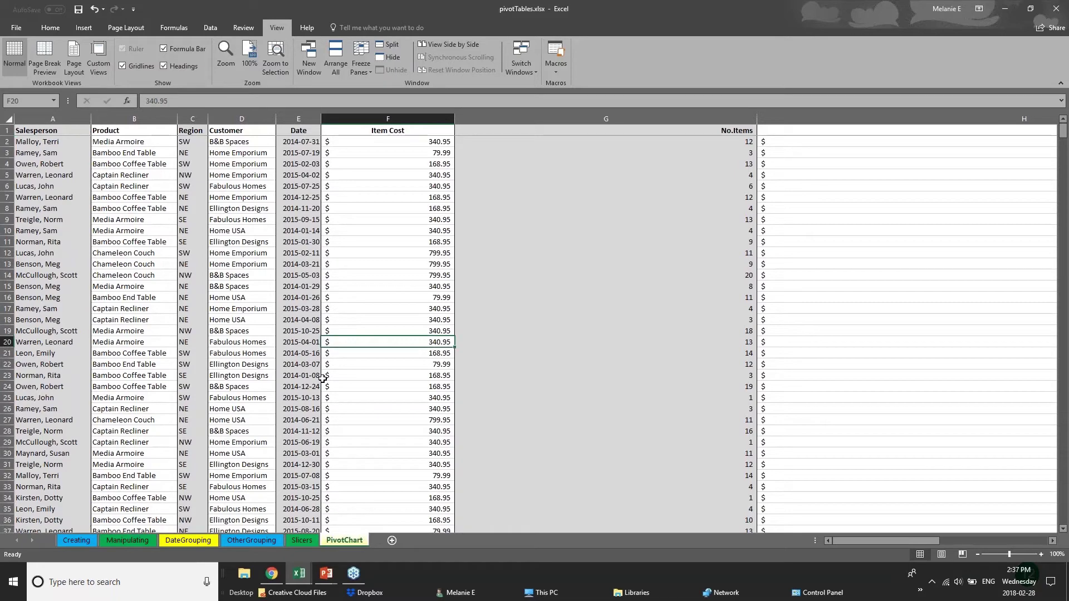
scroll(323, 378, "down", 2)
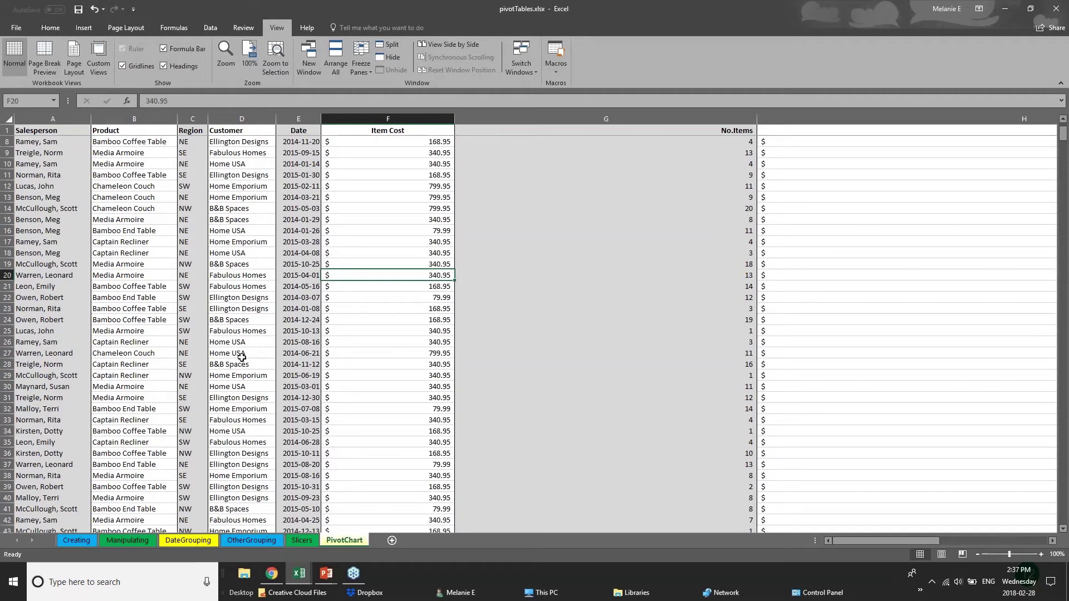
left_click(248, 377)
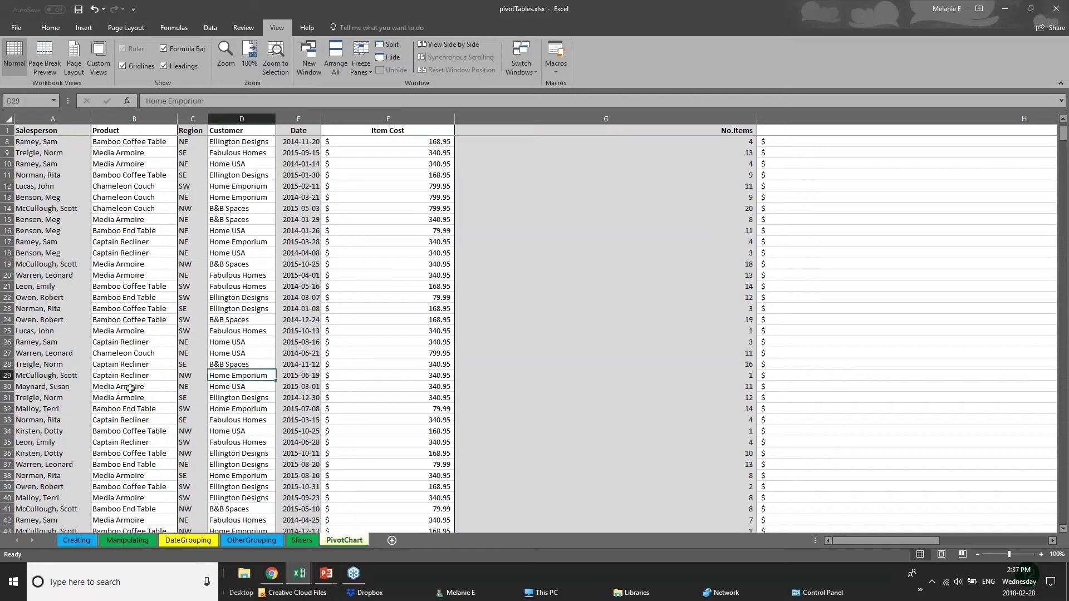
scroll(123, 387, "down", 8)
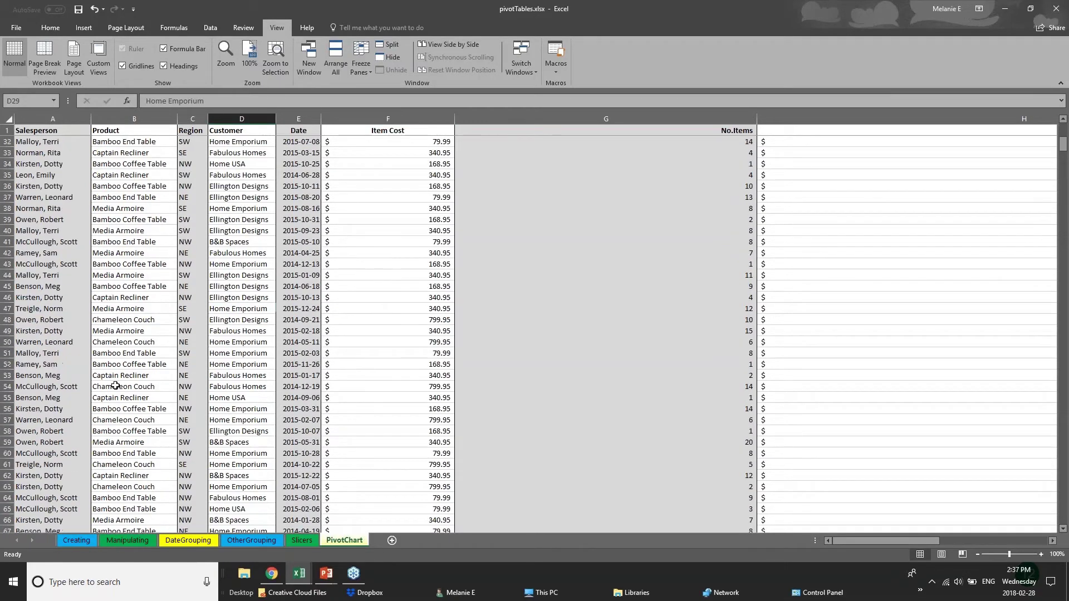
scroll(115, 386, "down", 4)
scroll(116, 385, "down", 2)
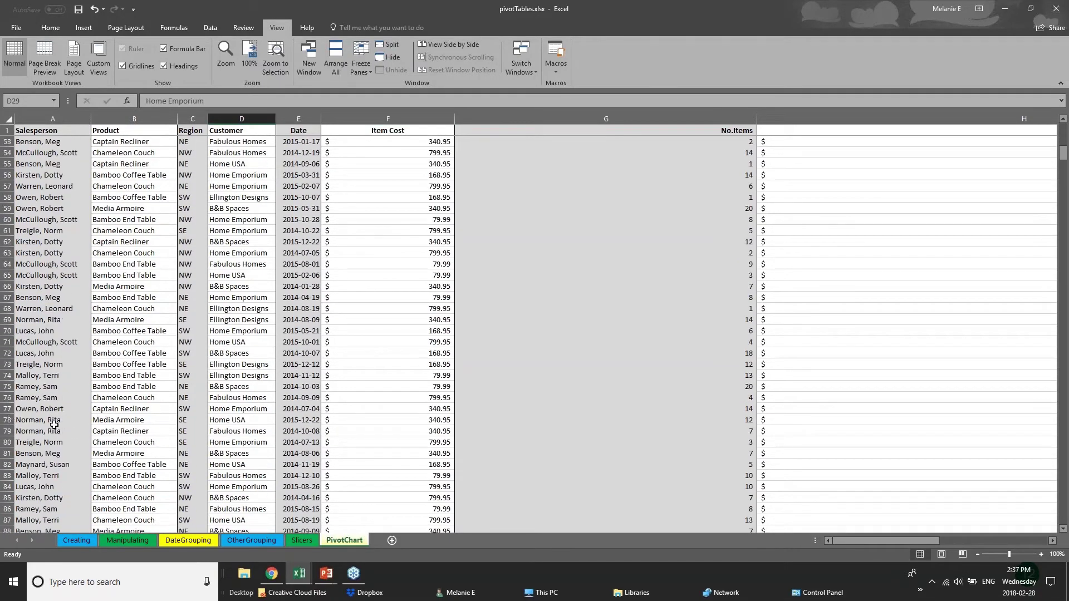
scroll(55, 424, "up", 3)
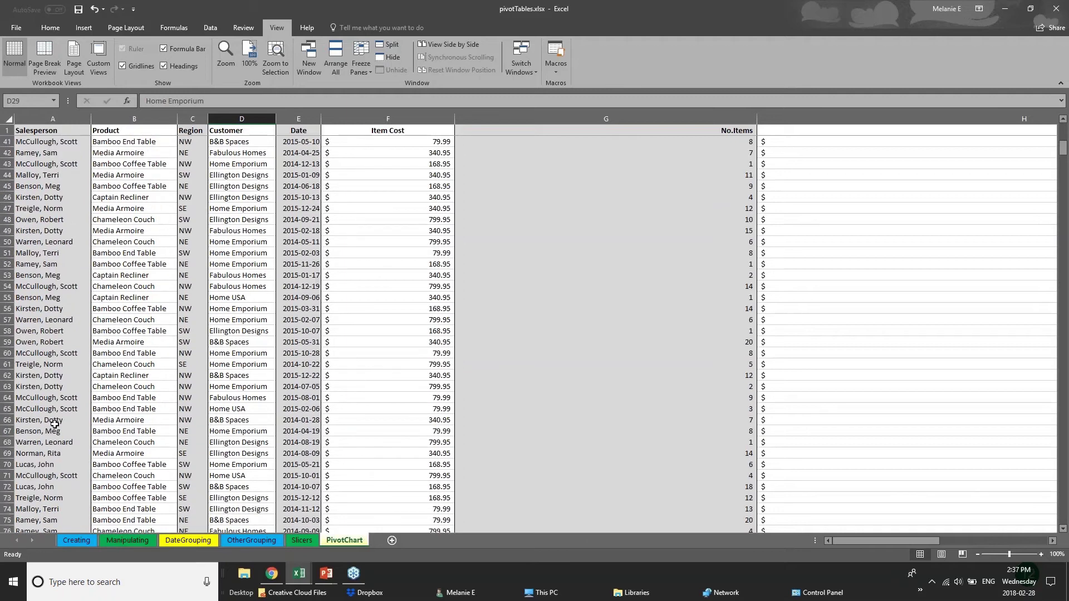
scroll(55, 424, "up", 8)
Narrow the Item Cost and No.Items columns so Total Cost fits on screen
left_click_drag(454, 119, 397, 118)
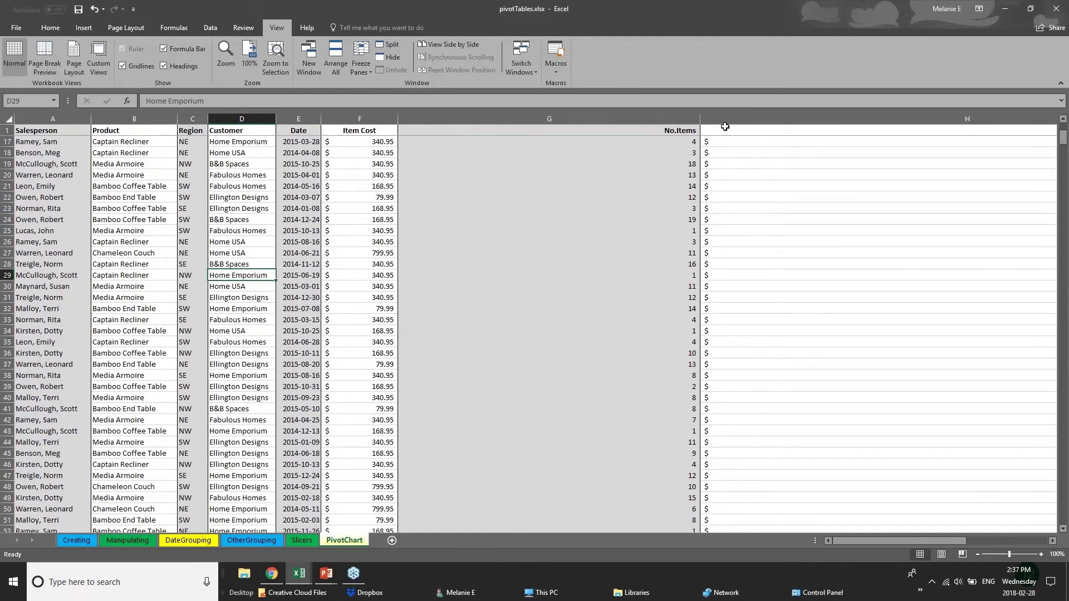
left_click_drag(701, 119, 490, 119)
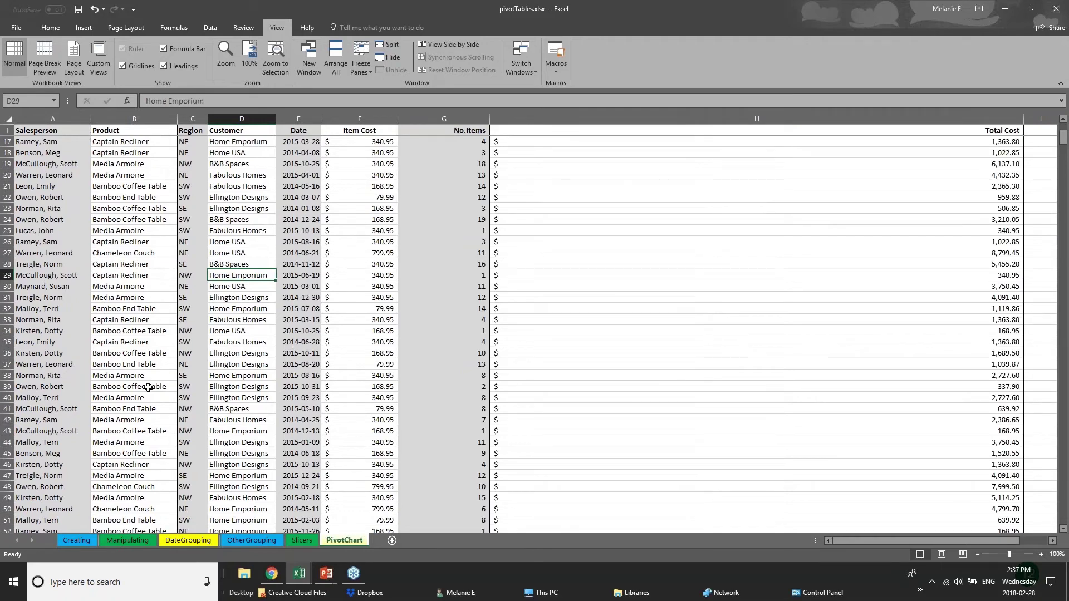
scroll(92, 444, "down", 3)
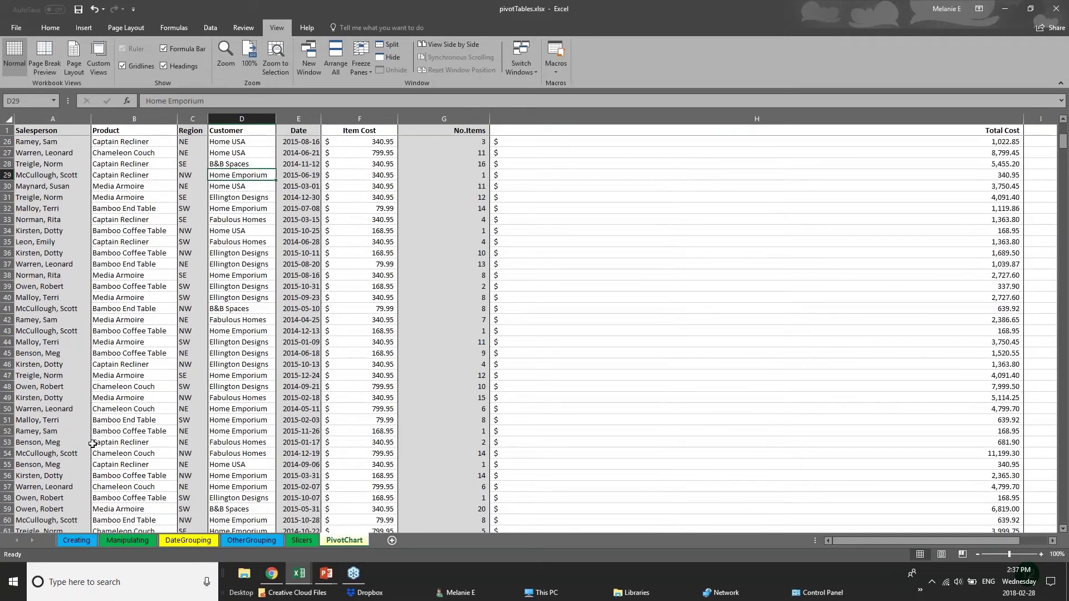
scroll(92, 444, "down", 18)
scroll(105, 489, "down", 2)
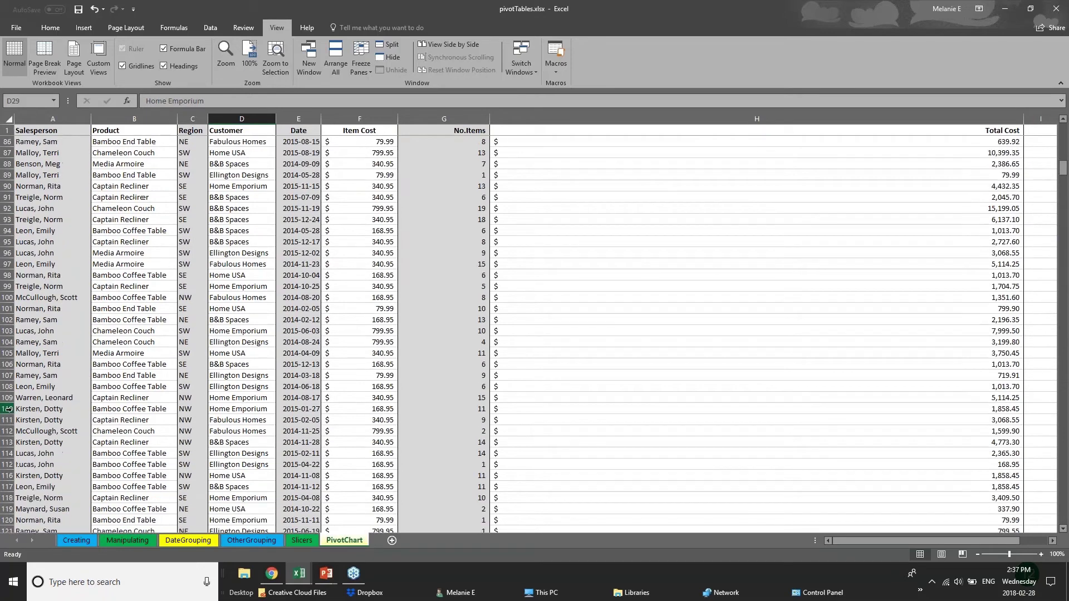
left_click(9, 409)
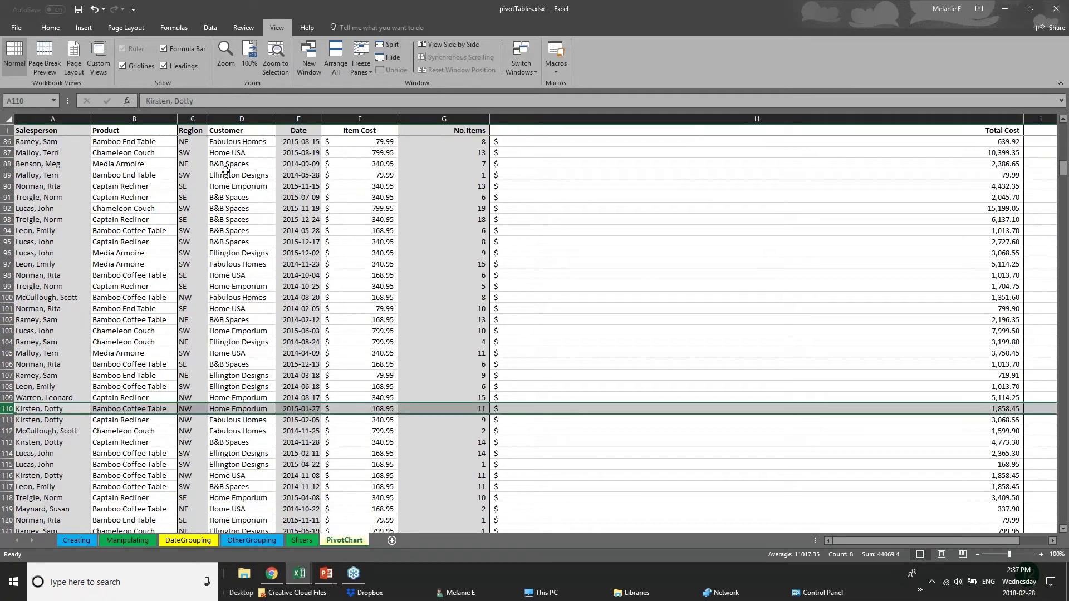
Split the window at row 106 into two separately scrolling panes
left_click(382, 49)
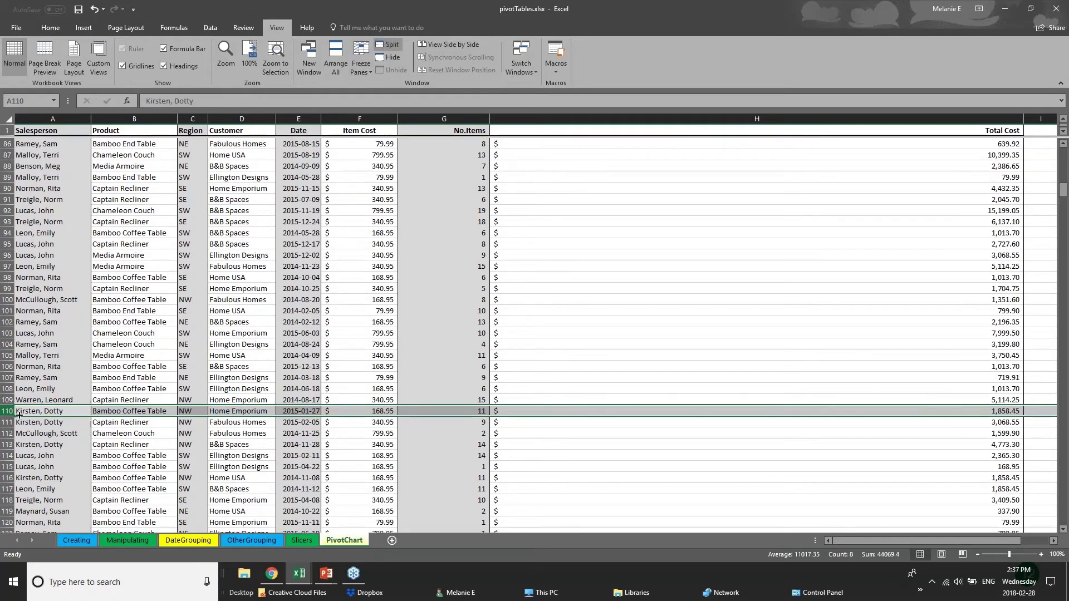
left_click(462, 363)
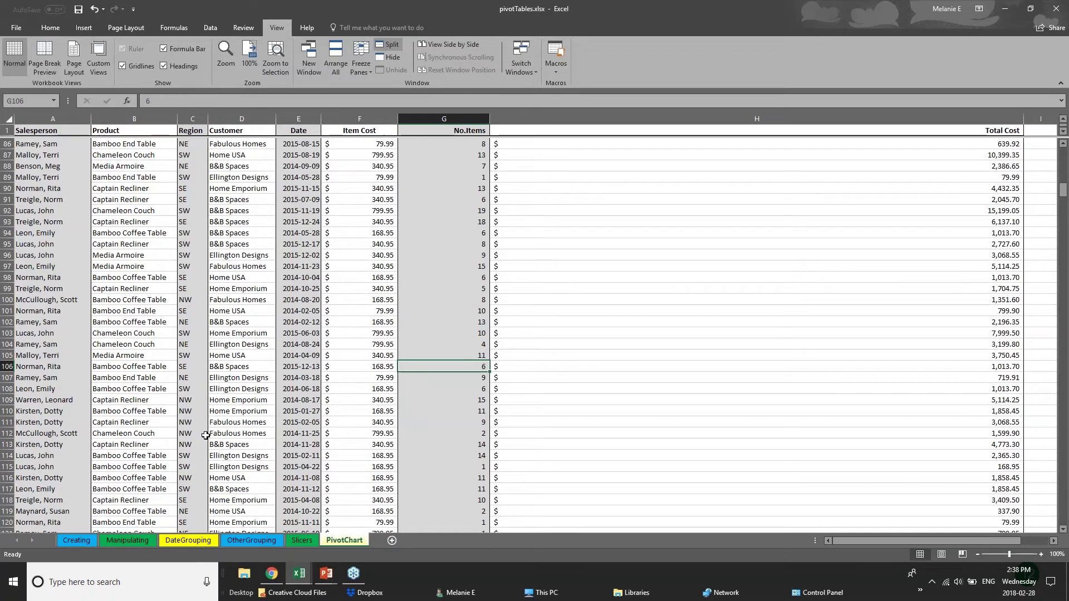
scroll(206, 435, "down", 8)
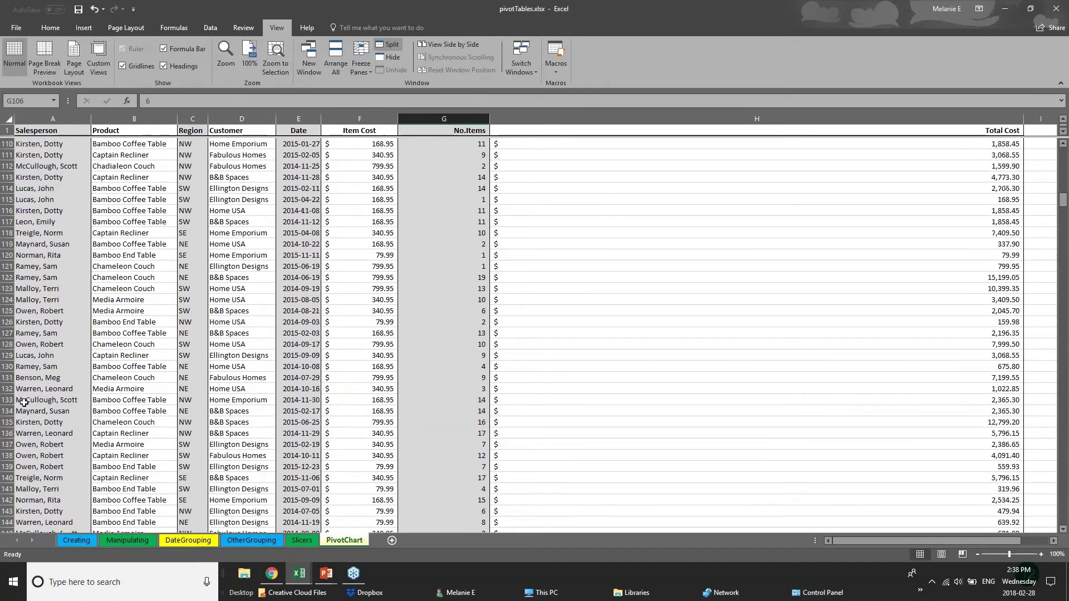
scroll(7, 333, "up", 7)
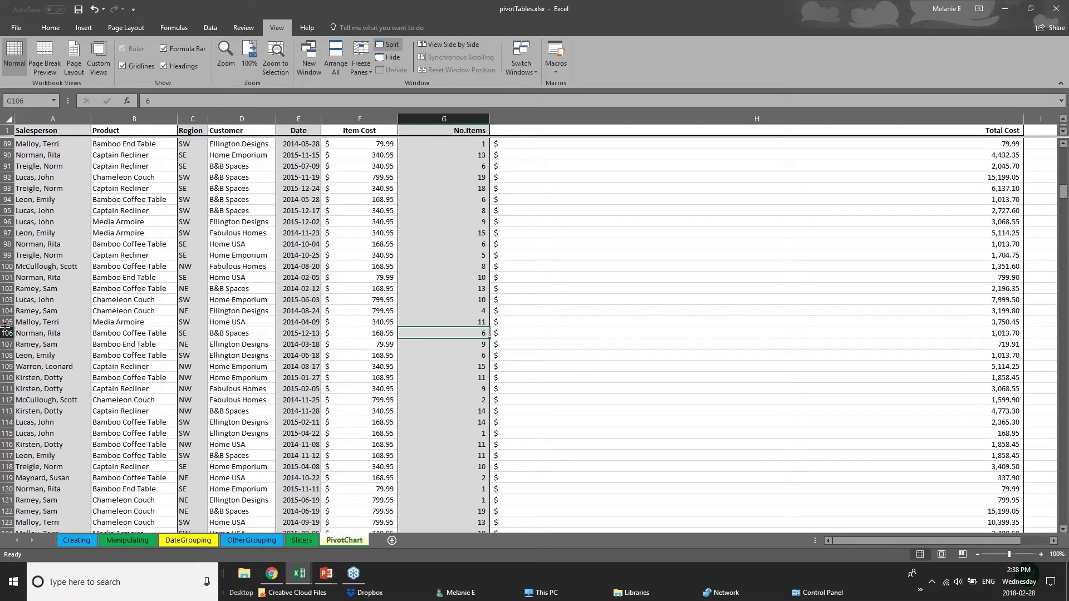
left_click(7, 333)
left_click(388, 46)
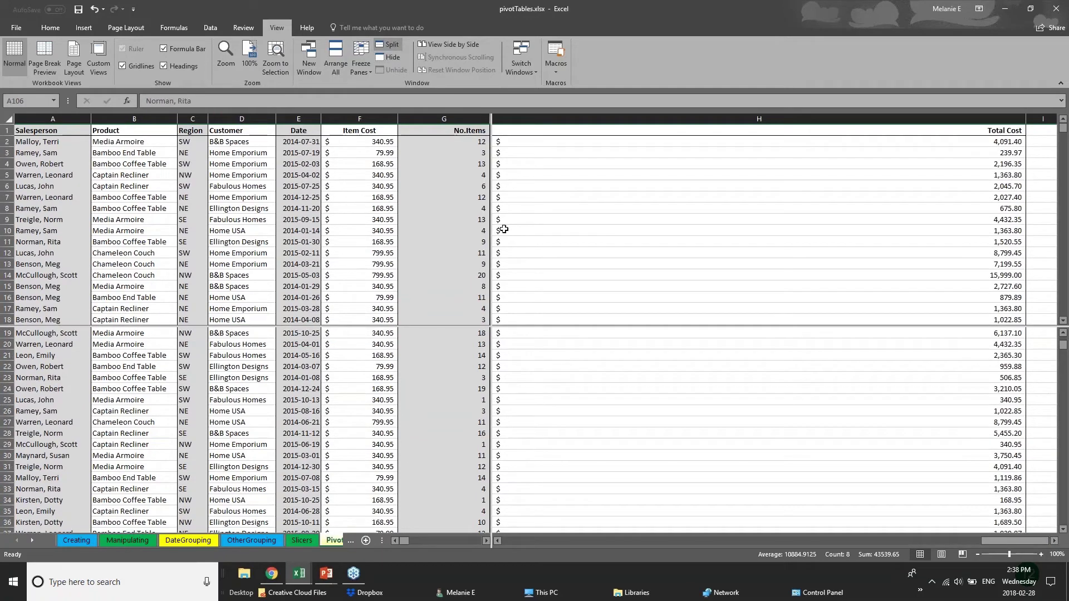
left_click(462, 333)
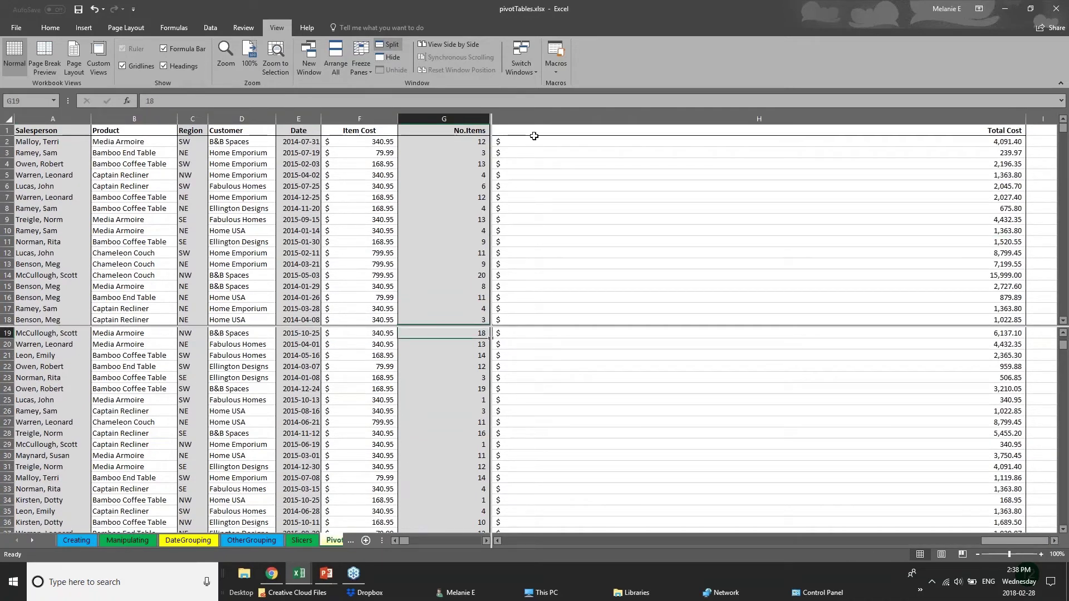
Check the Freeze Panes options without choosing one, then scroll the split panes
left_click(362, 66)
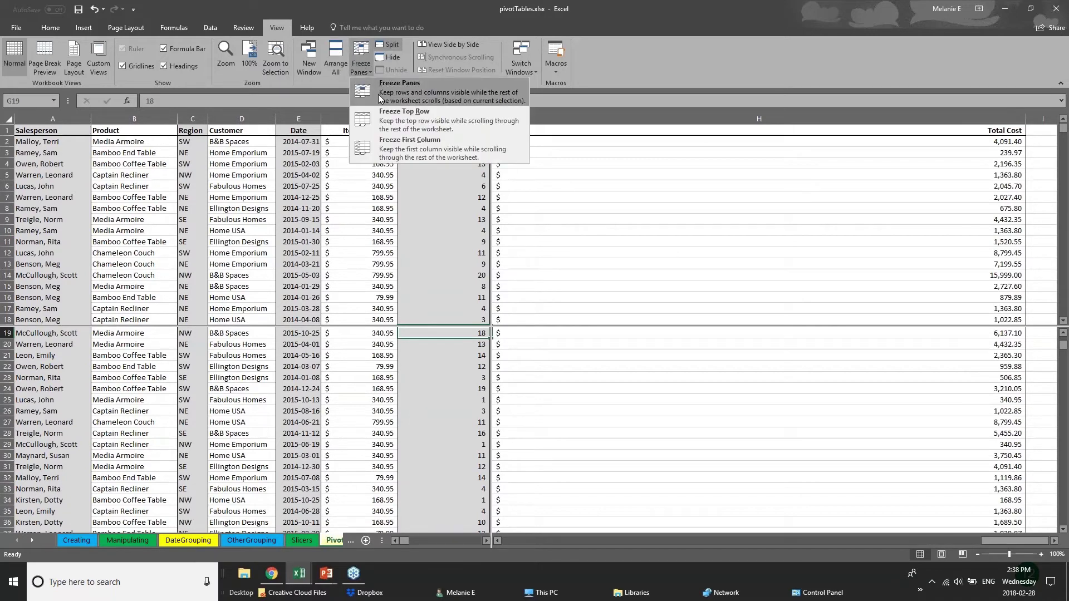
left_click(592, 144)
scroll(478, 324, "up", 1)
scroll(442, 446, "up", 5)
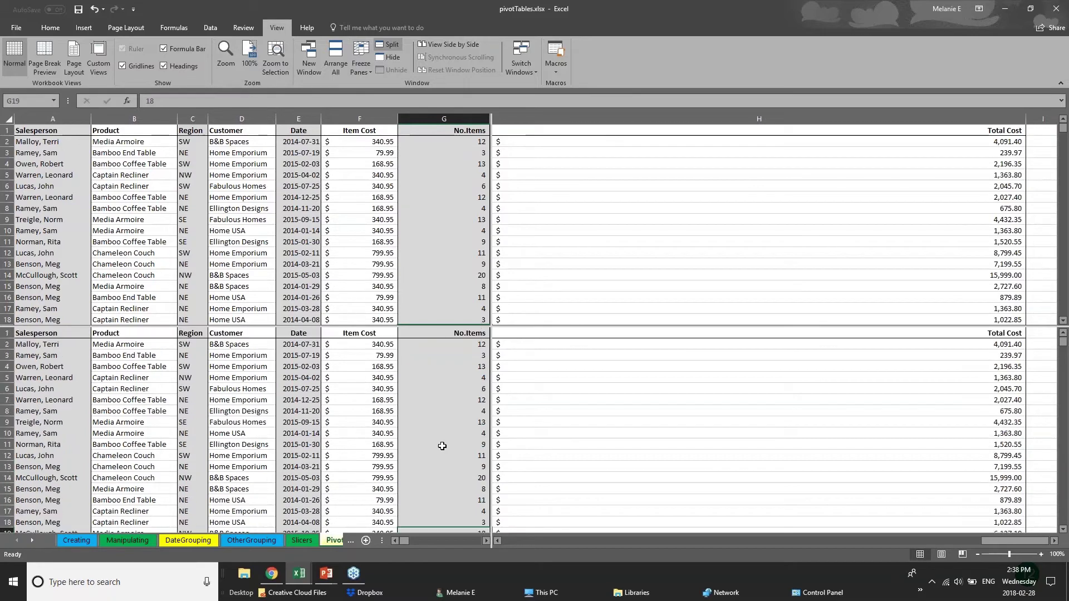
scroll(442, 446, "down", 7)
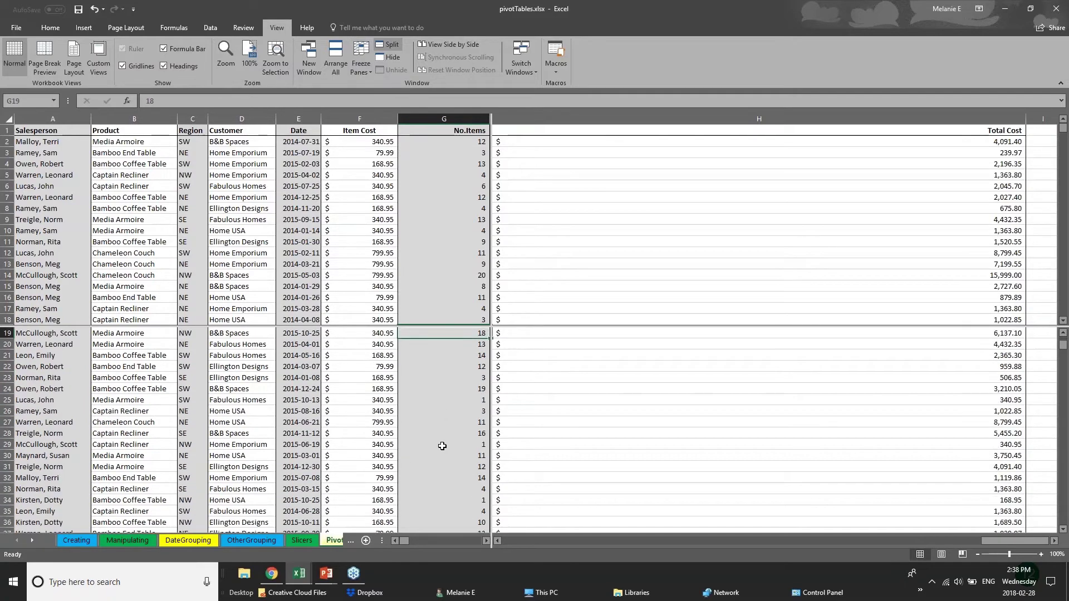
scroll(442, 446, "up", 6)
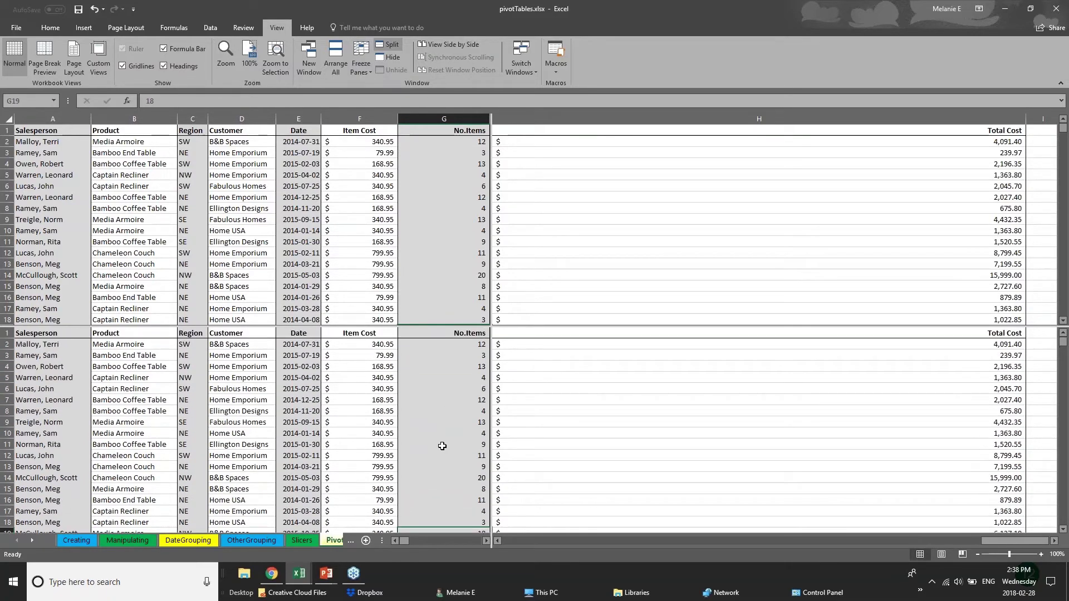
scroll(442, 446, "down", 12)
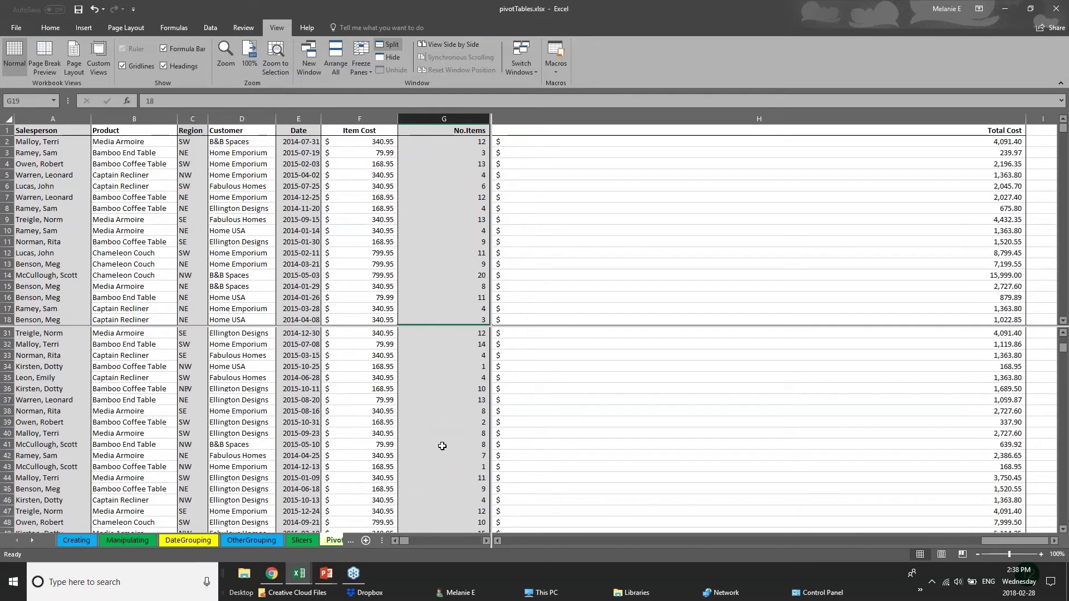
scroll(443, 446, "down", 20)
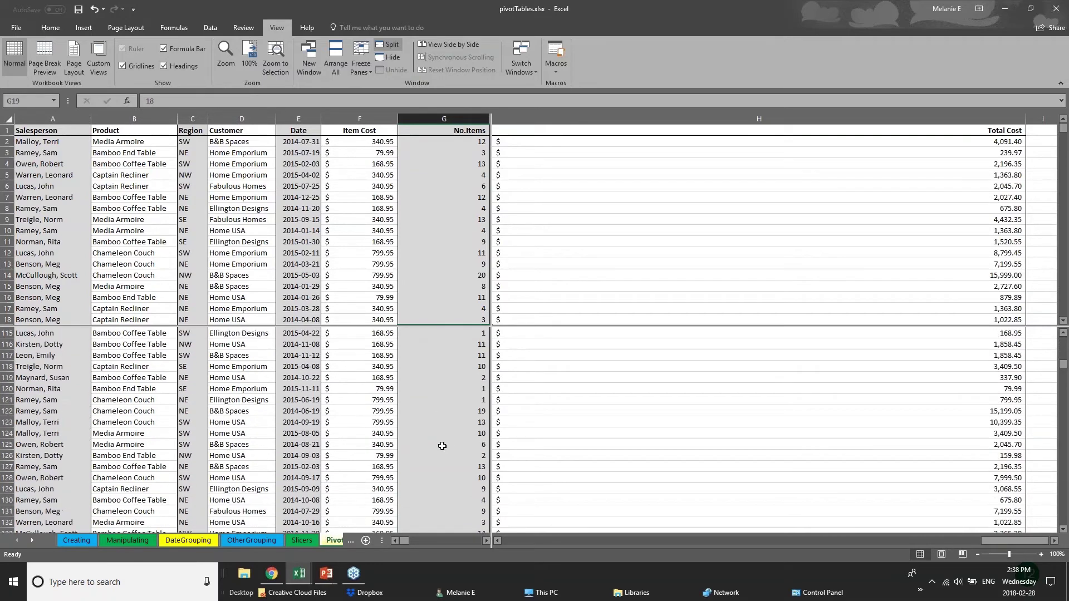
scroll(442, 446, "up", 4)
Select cells E12, C54 and A55 in the upper pane and A97 in the lower pane
left_click(303, 253)
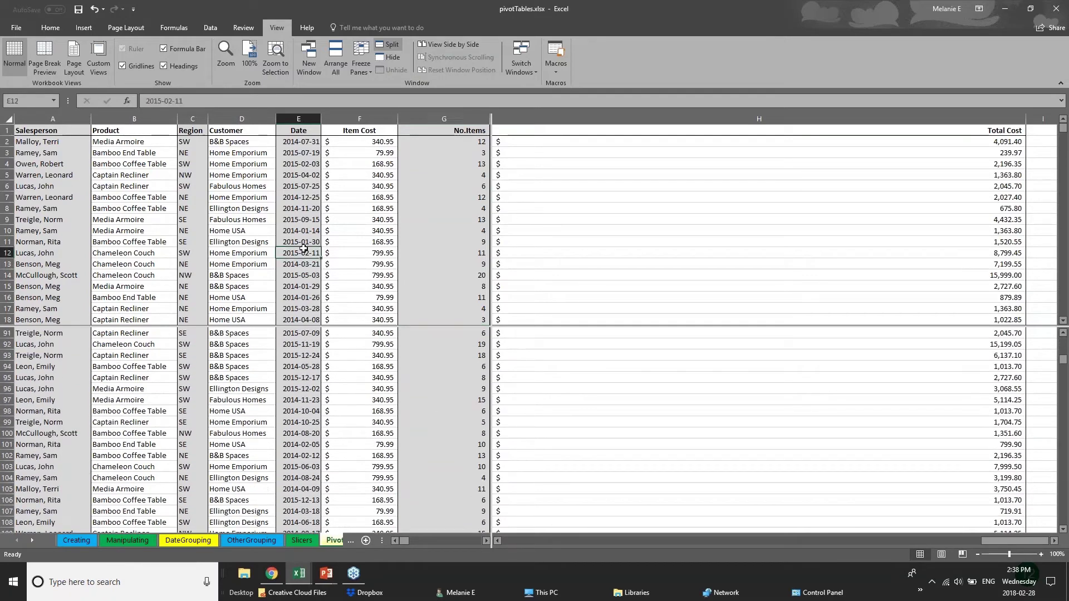
scroll(303, 247, "down", 15)
left_click(193, 219)
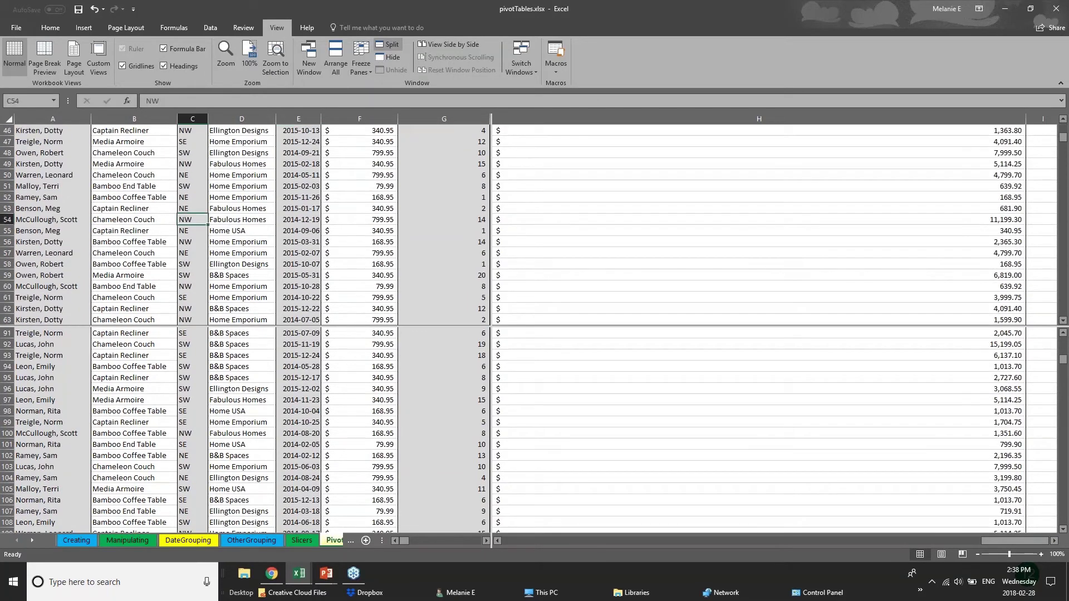
left_click(89, 231)
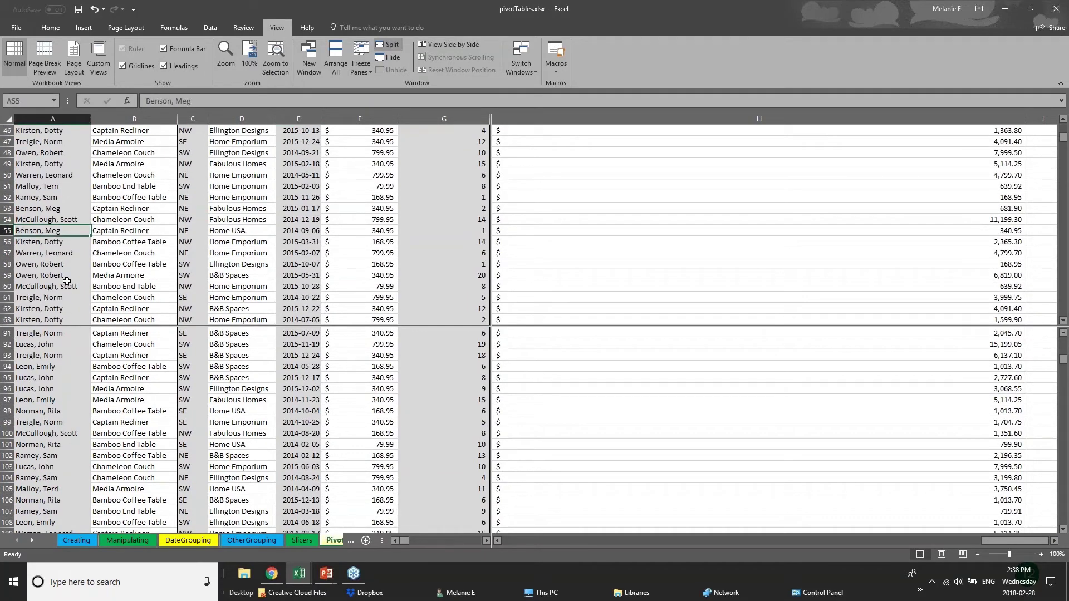
scroll(67, 281, "up", 1)
scroll(66, 281, "up", 3)
left_click(68, 397)
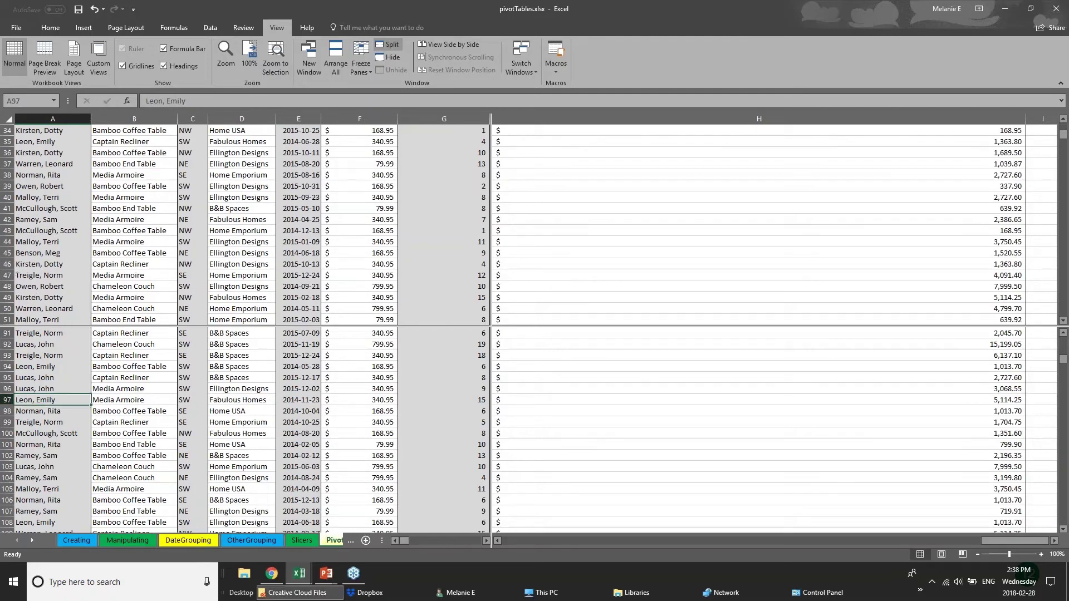
Browse the OtherGrouping and DateGrouping sheets, then return to the split PivotChart sheet
left_click(351, 540)
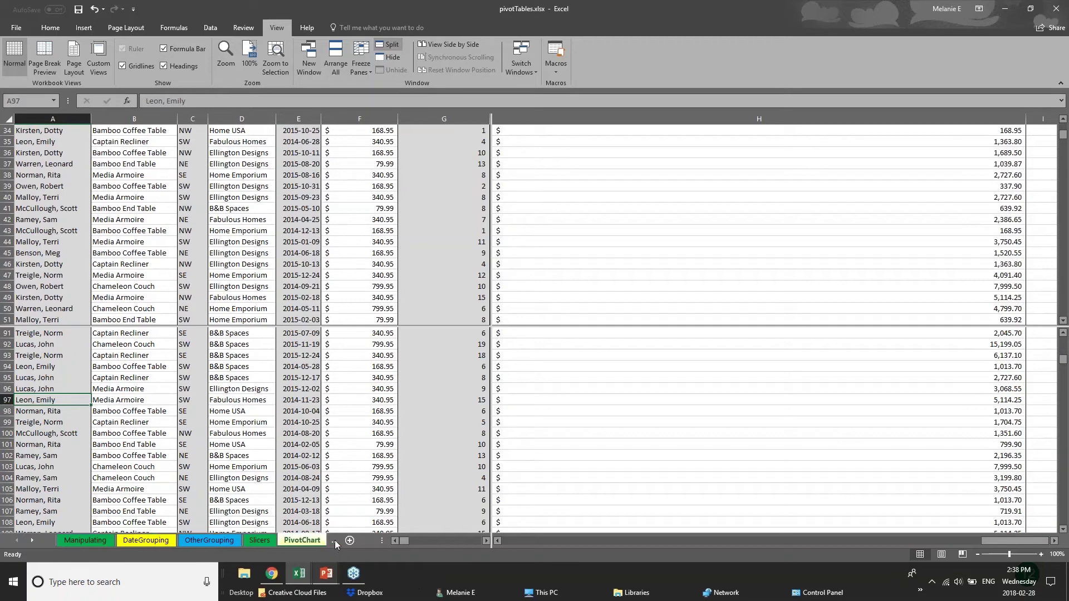
left_click(230, 543)
left_click(156, 542)
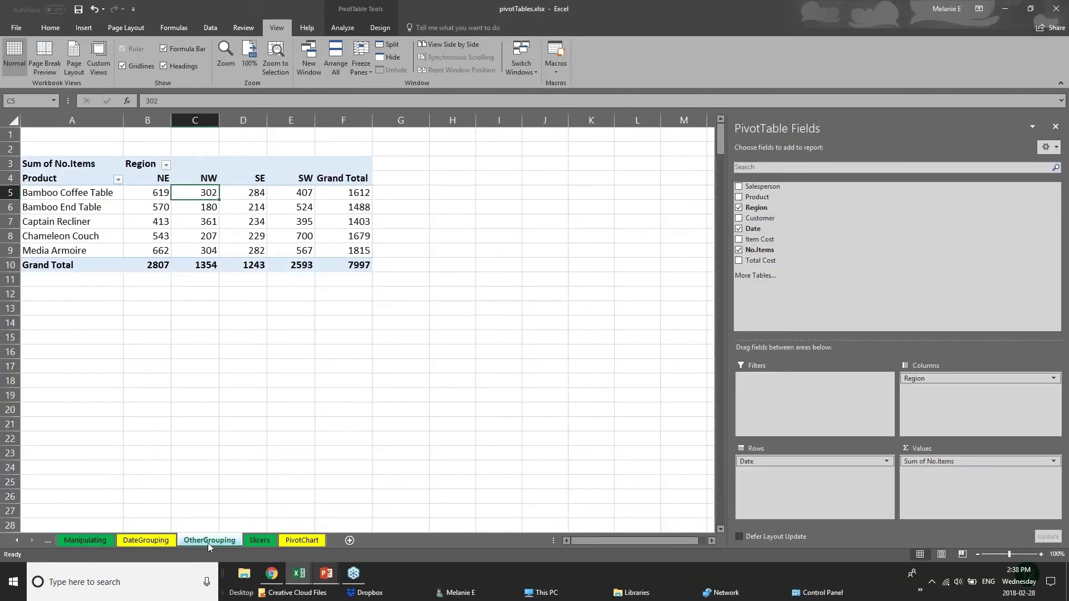
left_click(185, 544)
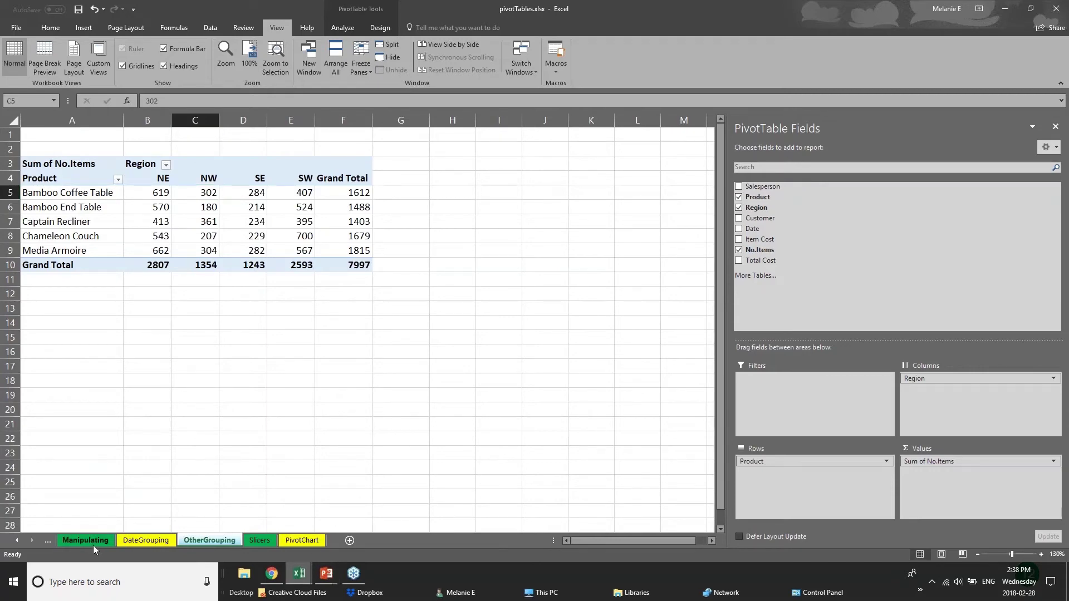
left_click(118, 543)
left_click(199, 545)
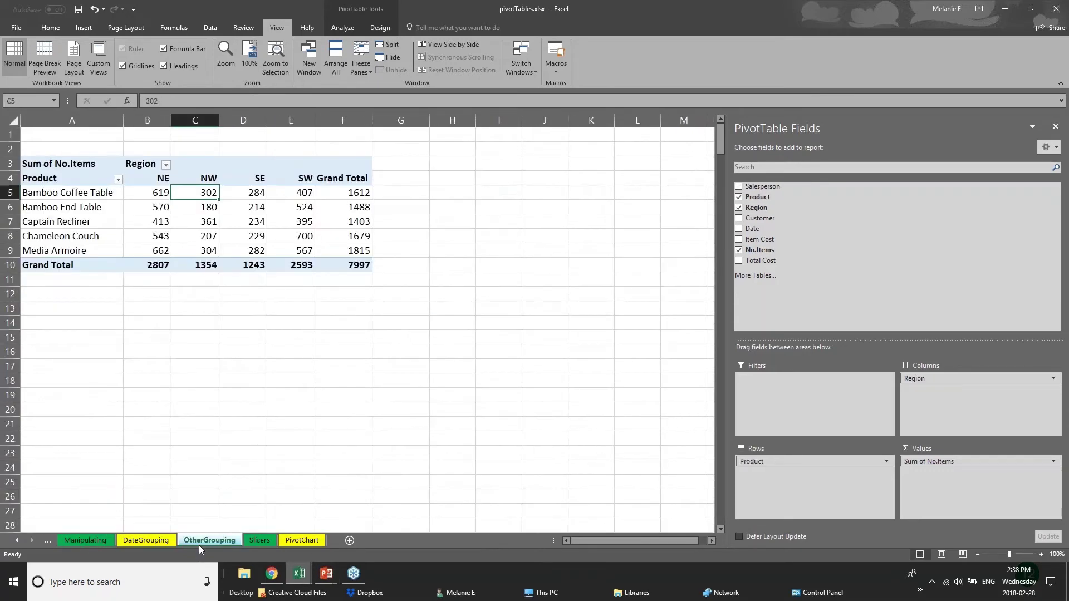
left_click(299, 543)
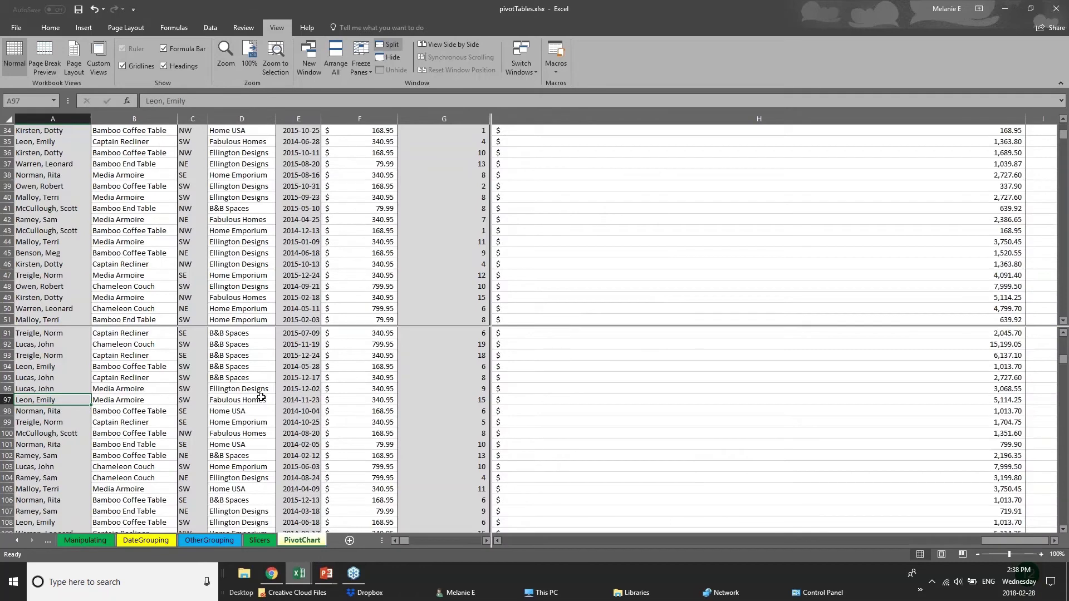
scroll(261, 396, "down", 6)
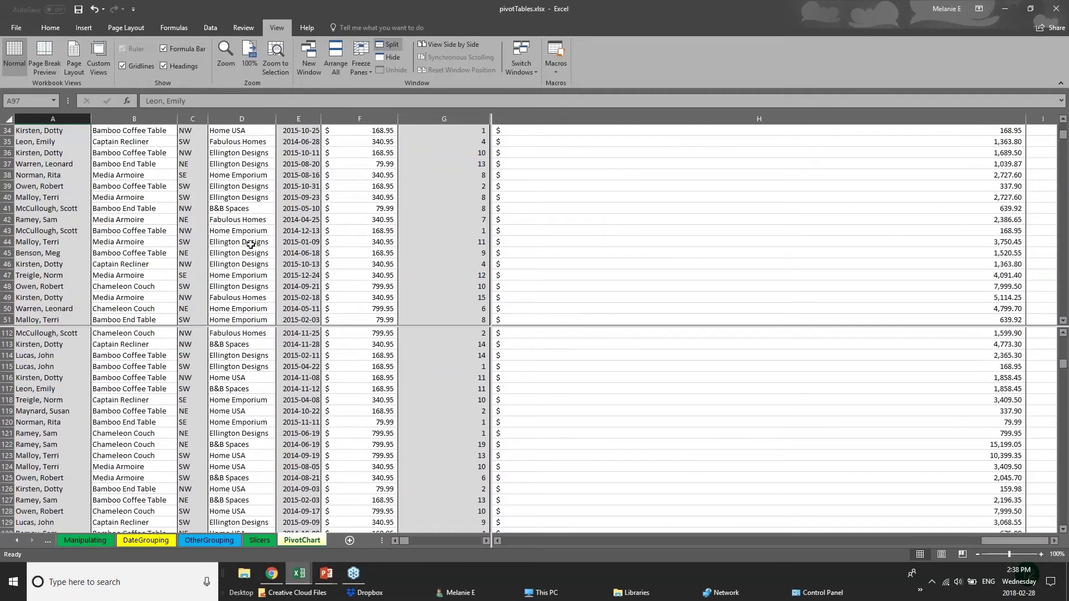
scroll(251, 244, "up", 6)
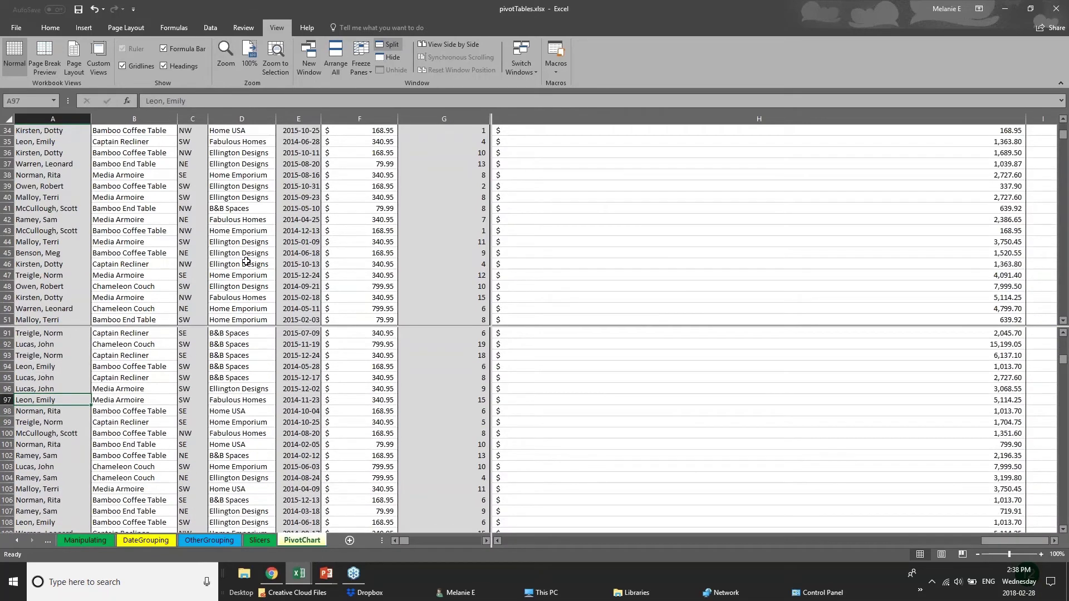
scroll(255, 375, "up", 5)
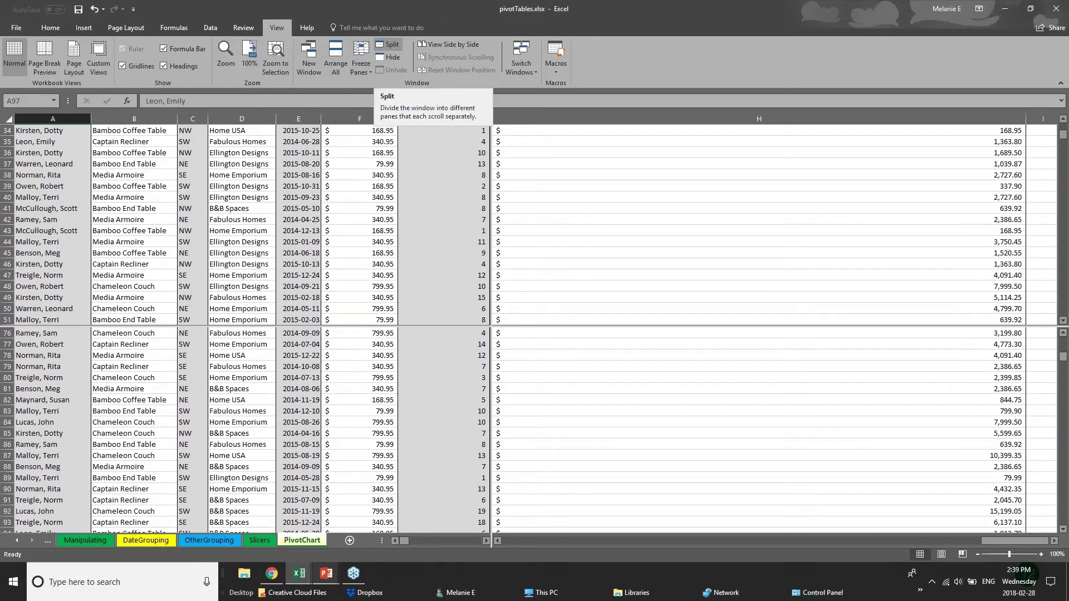
left_click(329, 576)
Advance the slide show to the Saving & Printing slide, then return to the pivotTables workbook
left_click(385, 526)
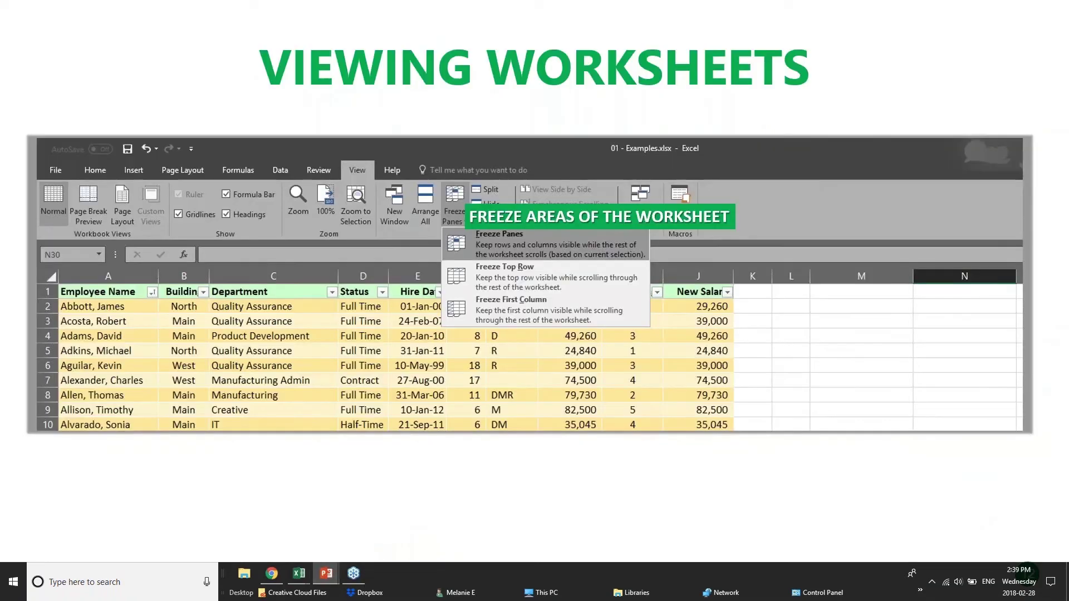
key("Right")
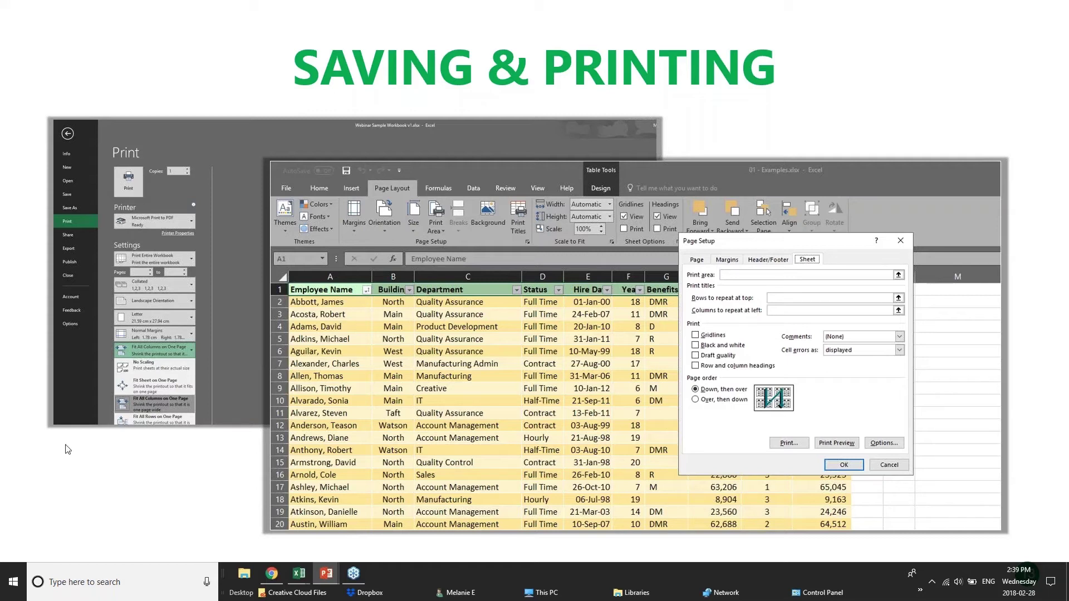
mouse_move(299, 576)
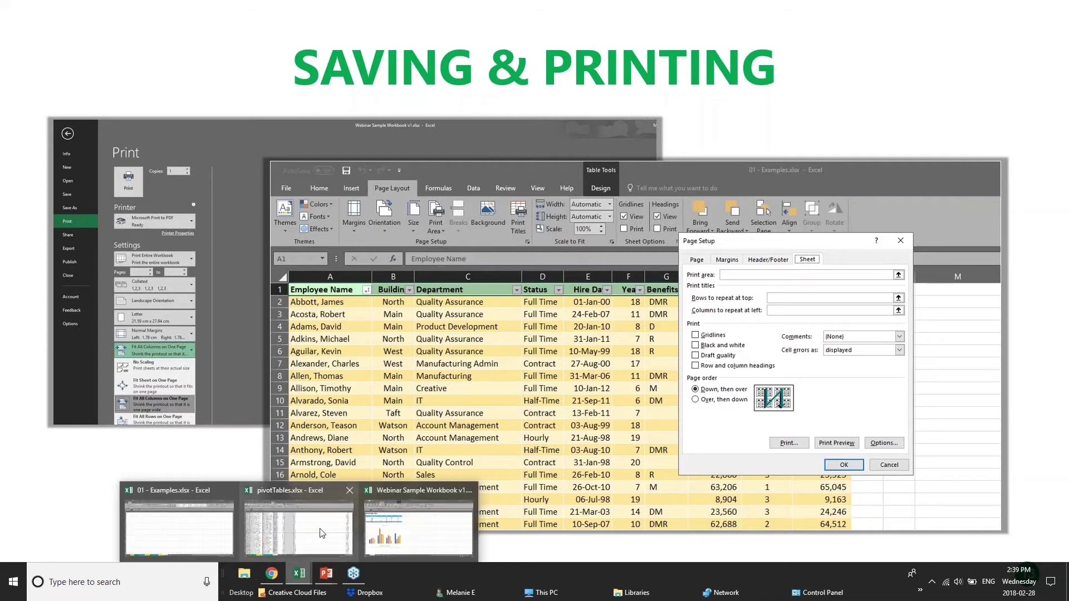
left_click(323, 534)
Flip through the OtherGrouping, DateGrouping and Manipulating sheets of pivotTables
scroll(195, 390, "down", 17)
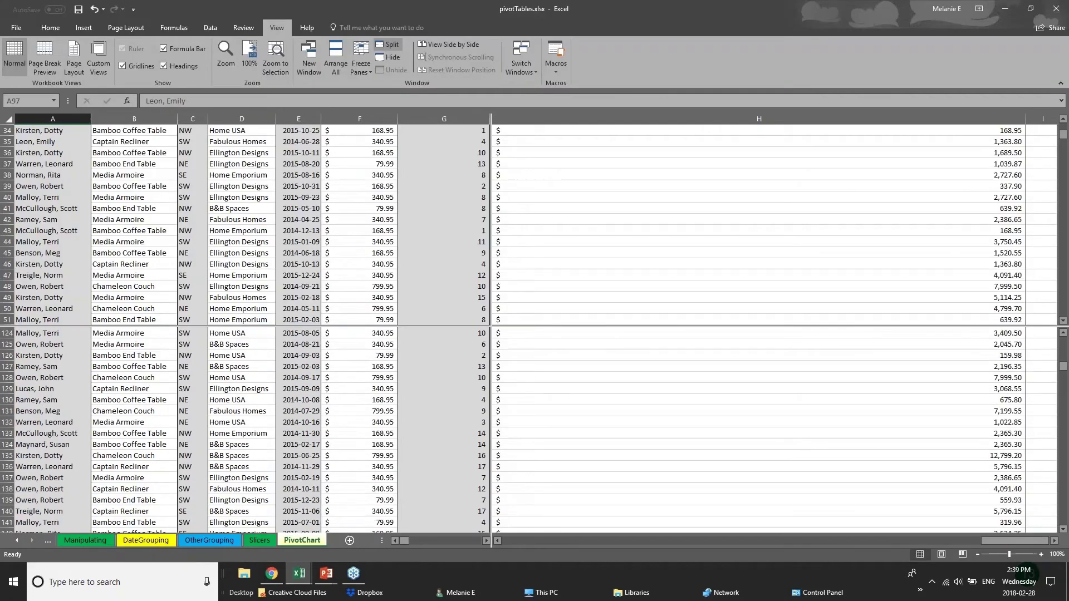
left_click(209, 540)
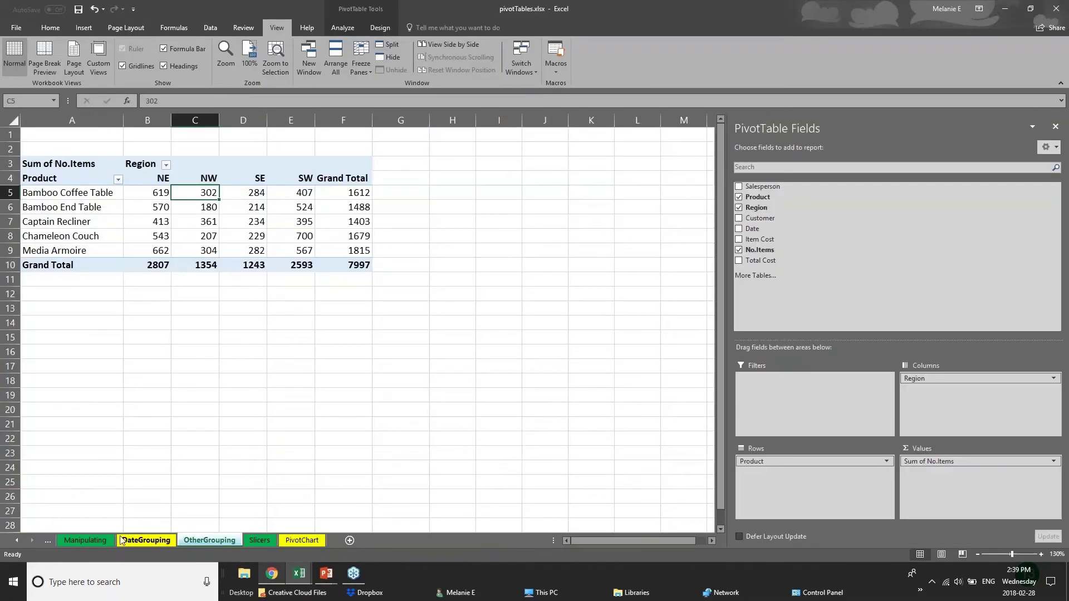
left_click(146, 540)
left_click(109, 544)
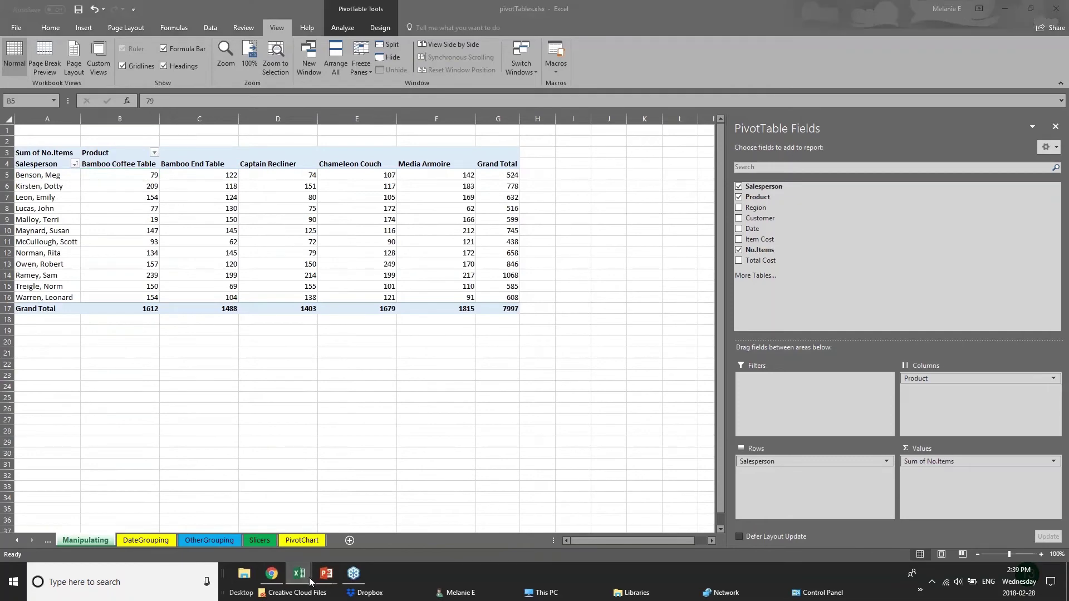
Switch to the 01 - Examples workbook and show its 2017 Budget sheet via the Customers tab
mouse_move(295, 579)
left_click(165, 540)
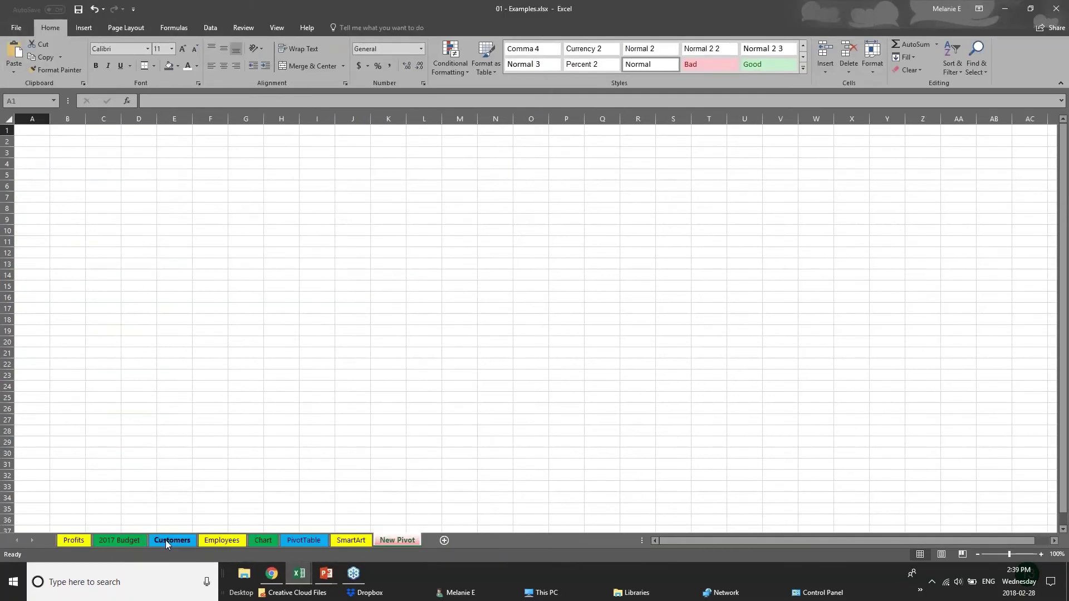
left_click(165, 540)
left_click(119, 540)
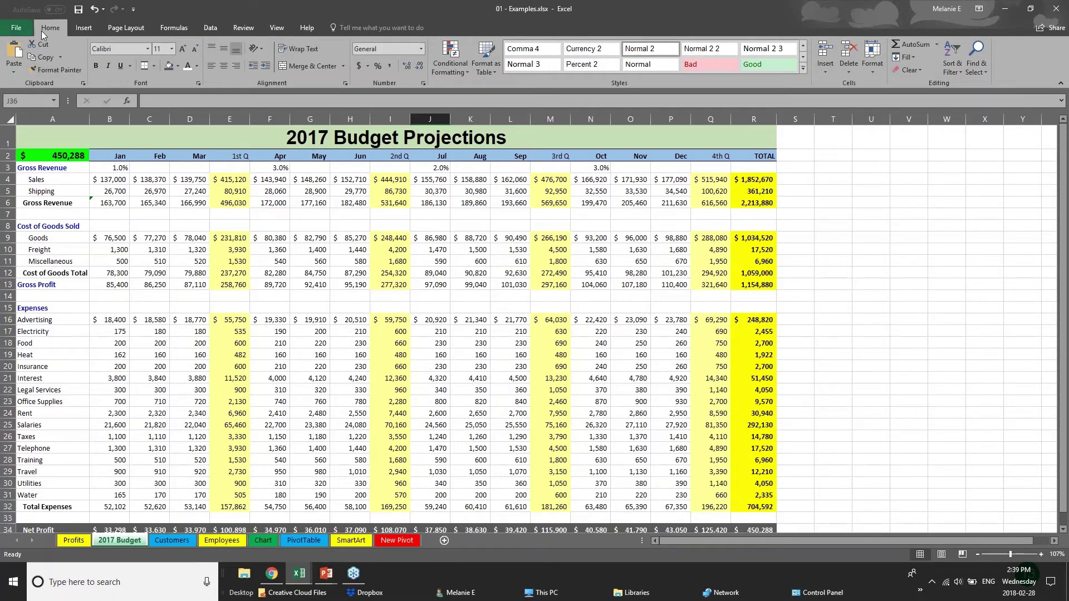
Save 01 - Examples, then show the Save As page targeting This PC's Desktop
left_click(14, 28)
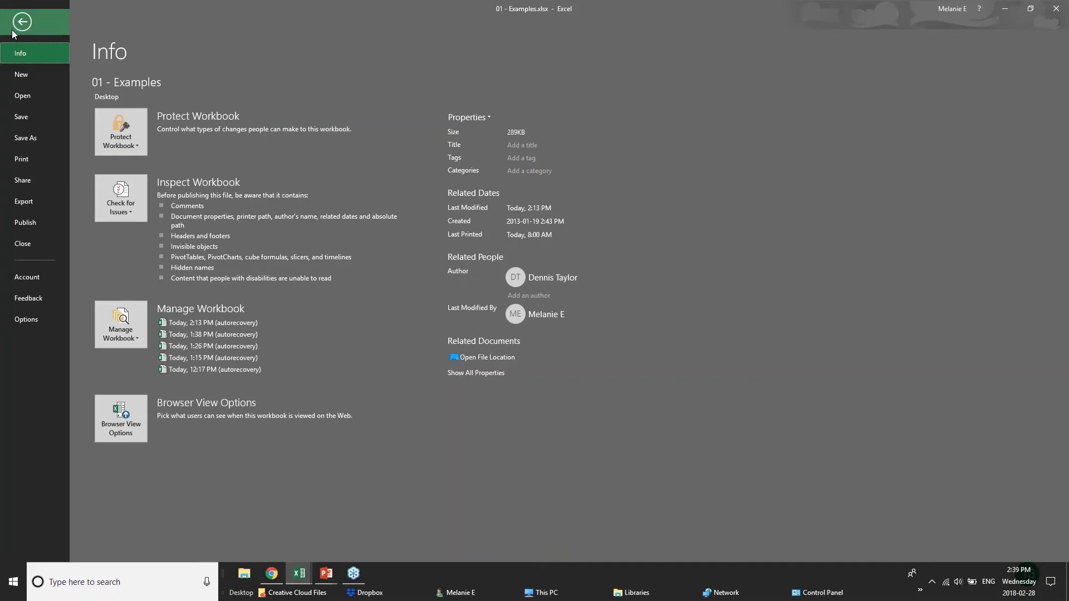
left_click(44, 119)
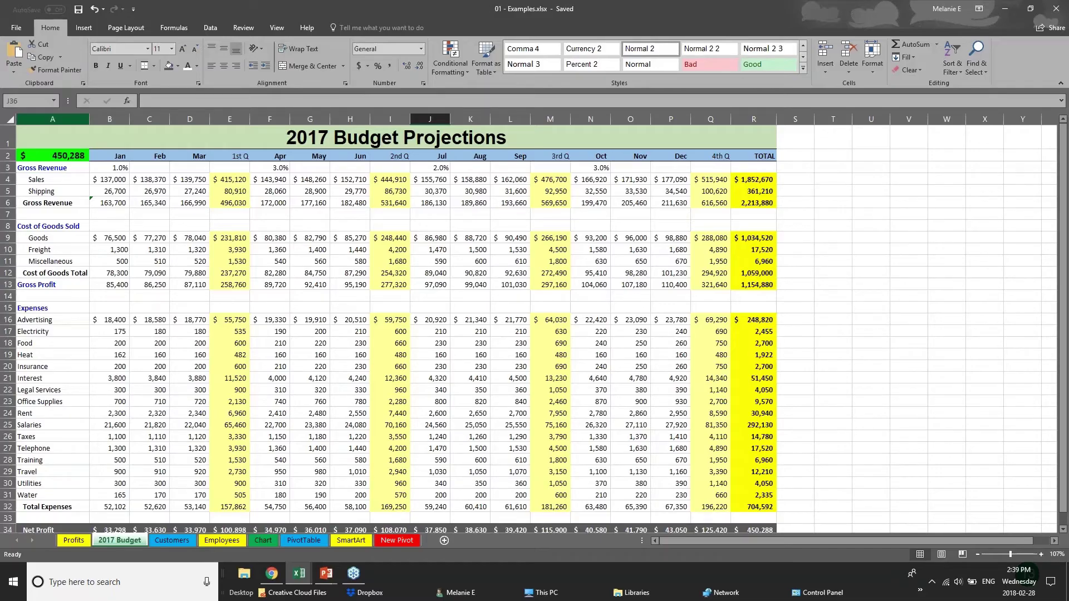
left_click(13, 27)
left_click(25, 145)
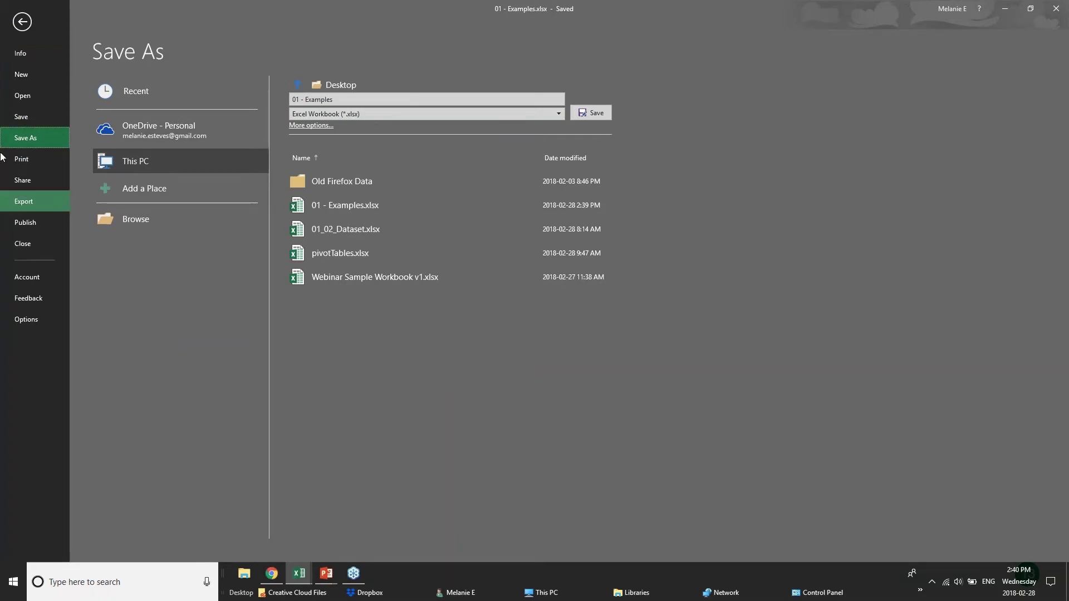
Open the print preview and choose Microsoft Print to PDF as the printer
left_click(22, 159)
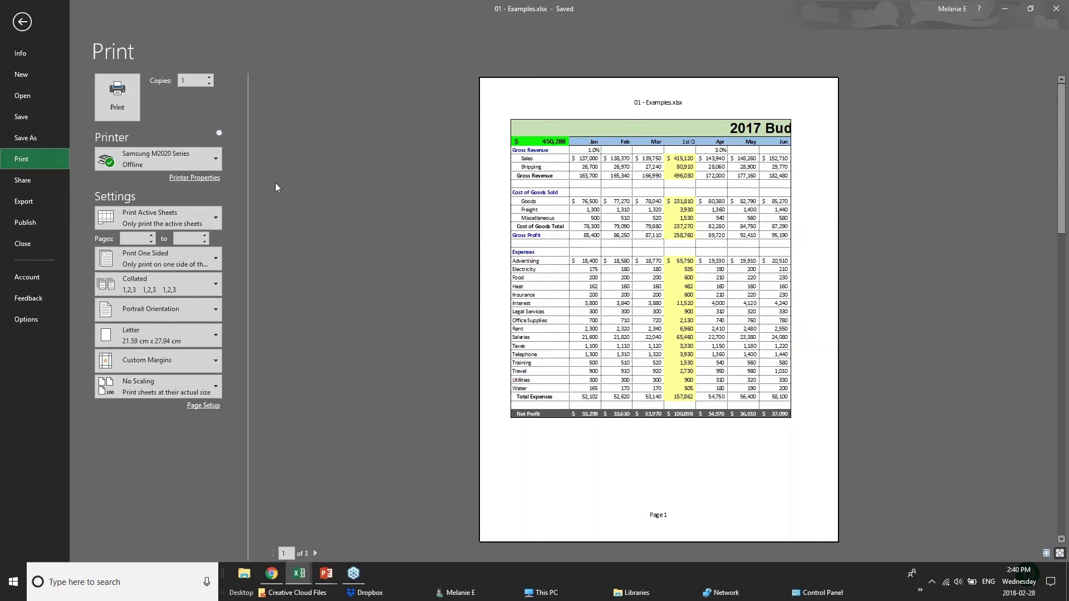
mouse_move(195, 162)
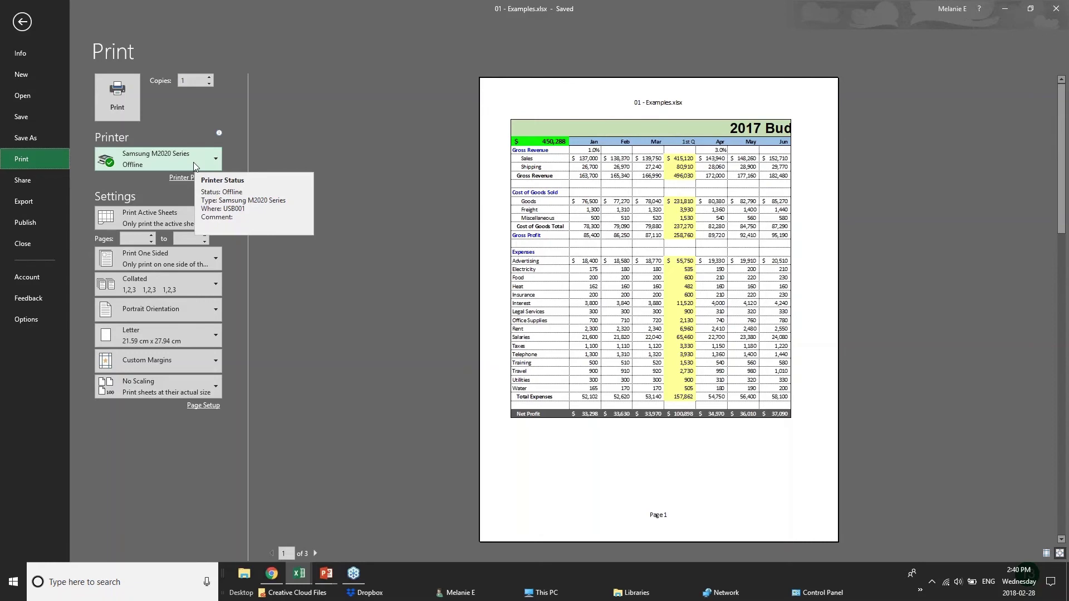
left_click(193, 163)
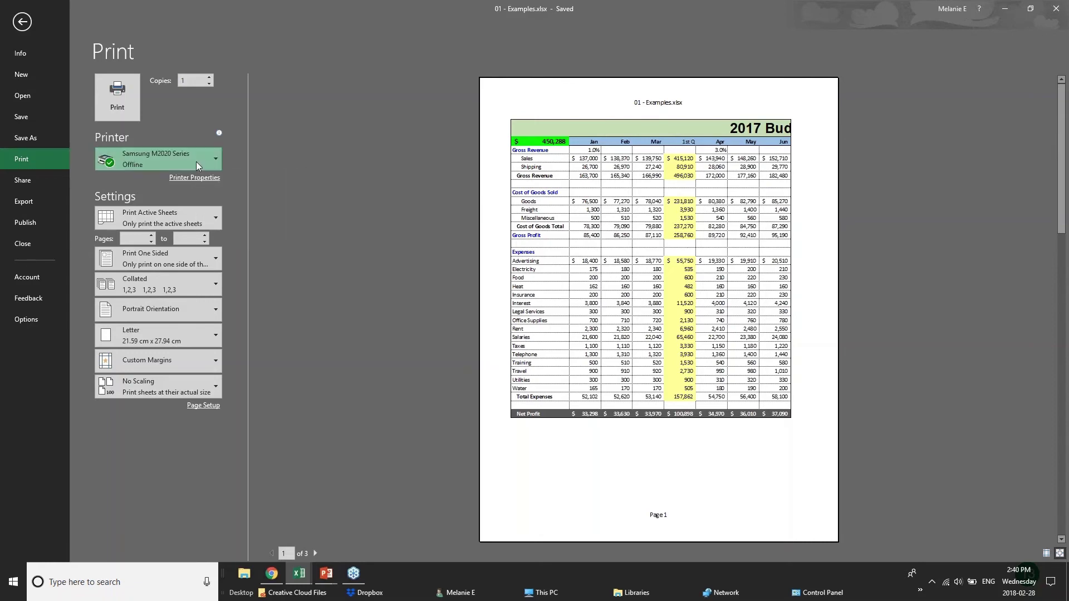
left_click(192, 211)
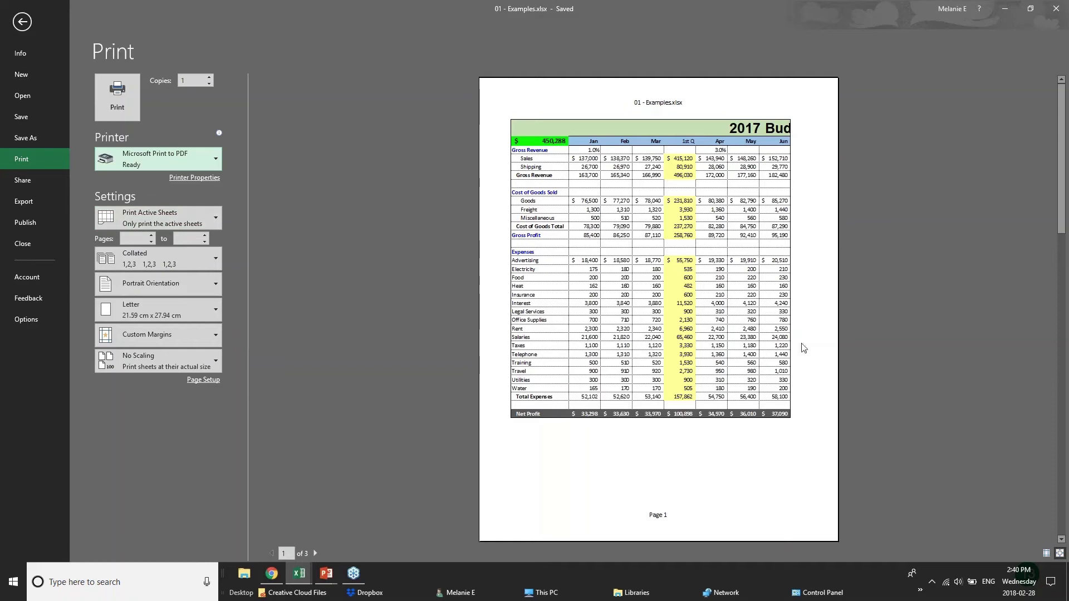
Page through all 3 preview pages and back to the first
left_click(316, 554)
left_click(316, 554)
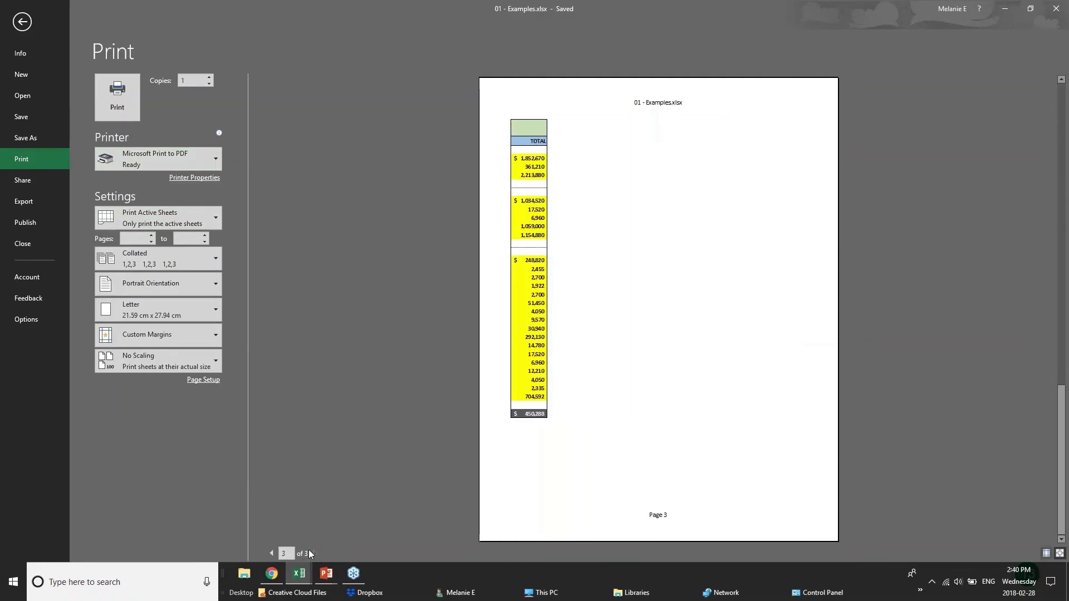
left_click(271, 553)
left_click(271, 553)
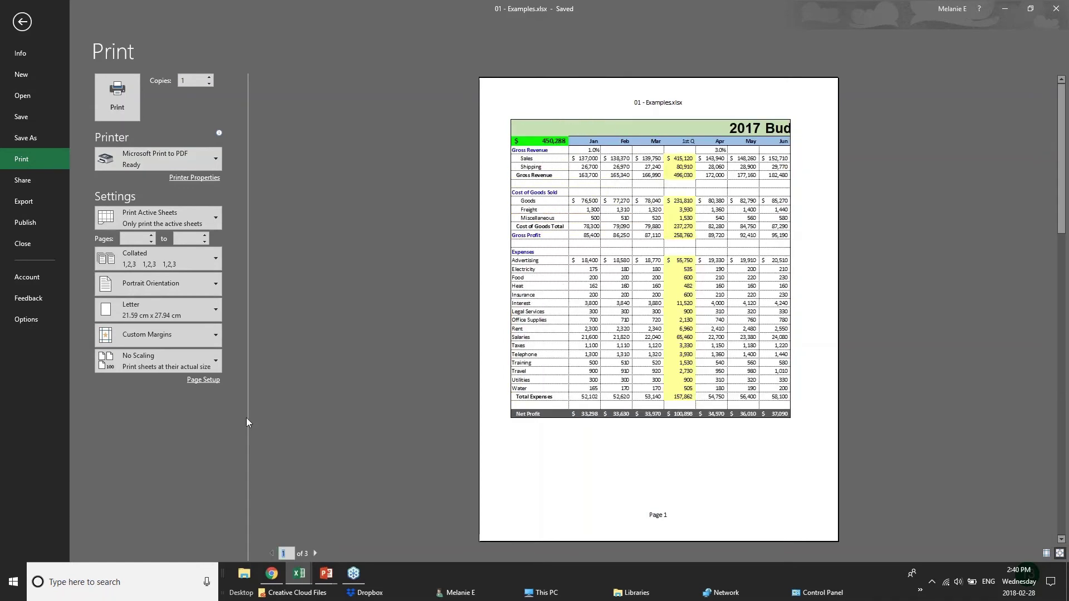
Set the budget printout to Landscape and Narrow margins, keeping Print Active Sheets
left_click(199, 290)
left_click(167, 333)
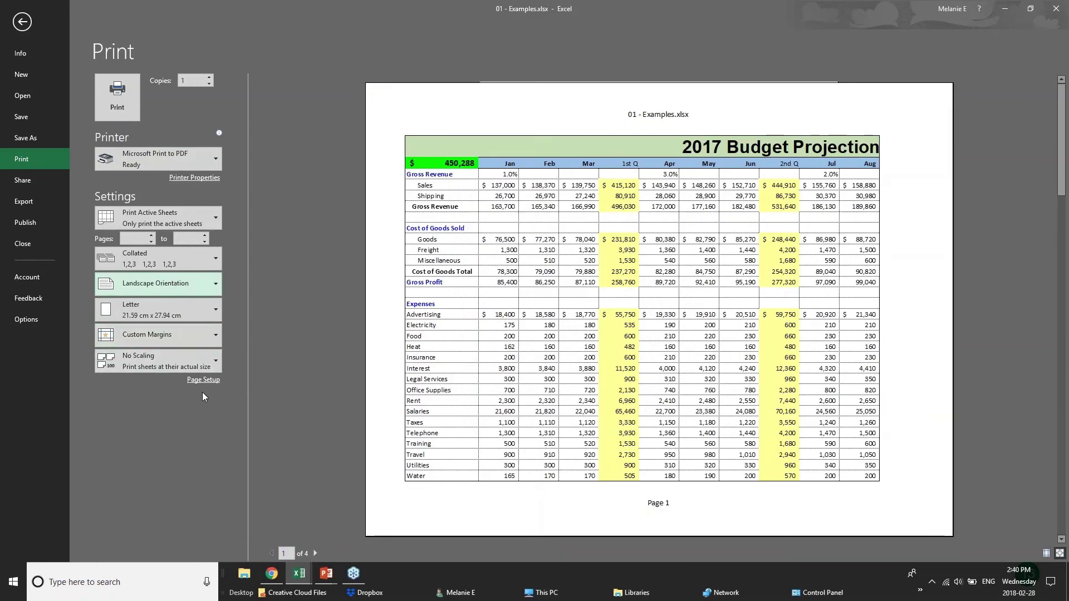
left_click(215, 215)
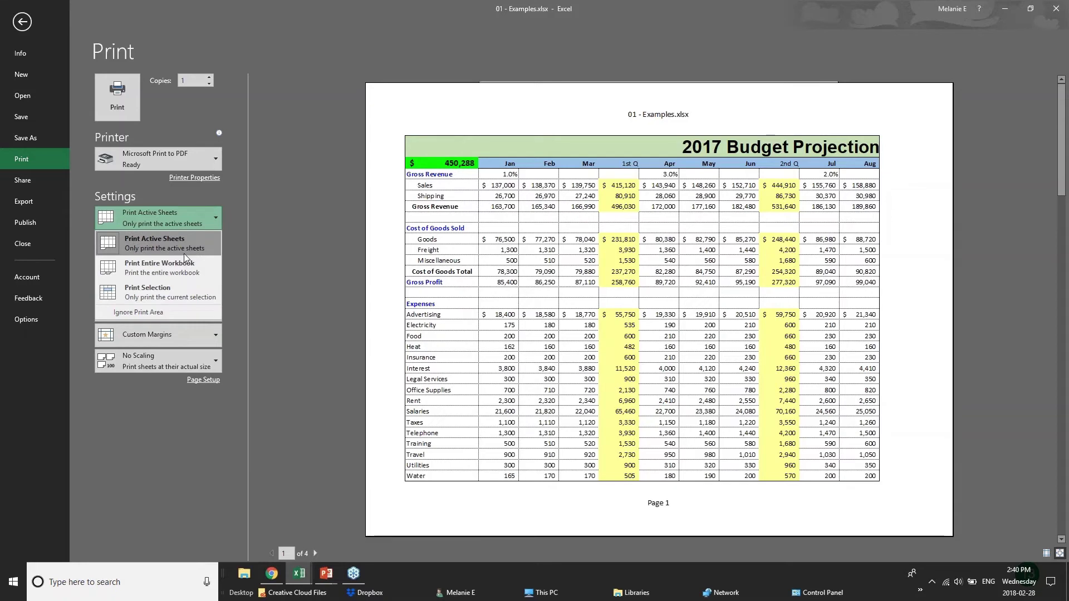
left_click(186, 290)
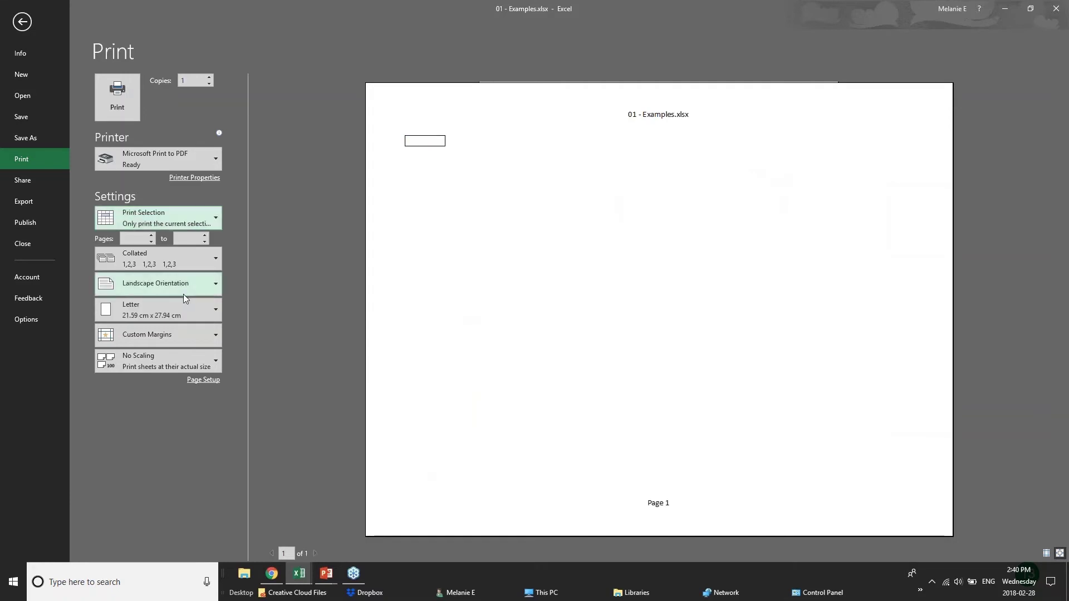
left_click(178, 220)
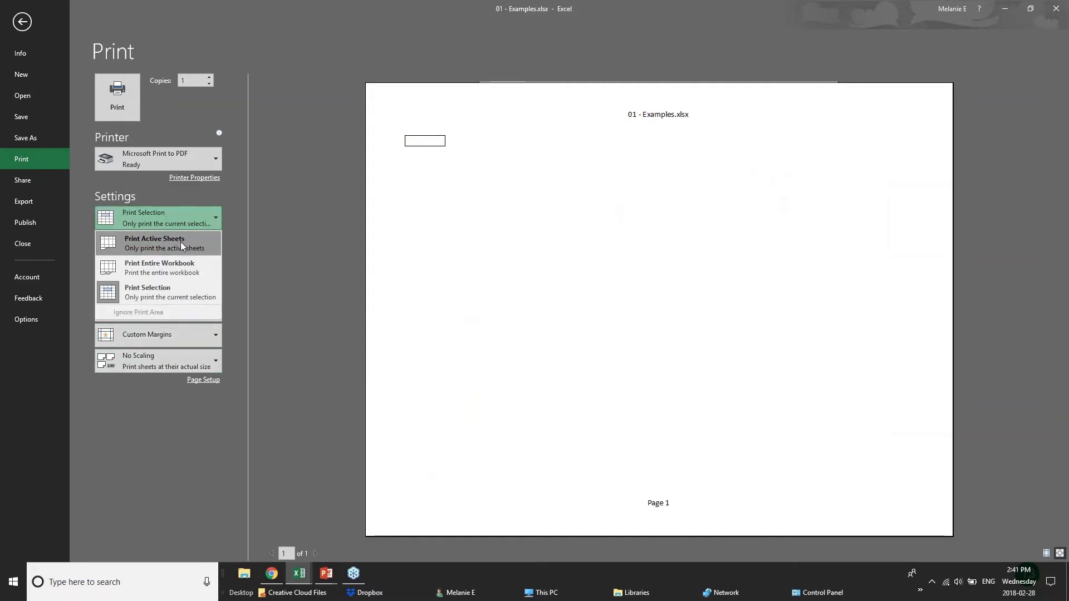
left_click(179, 248)
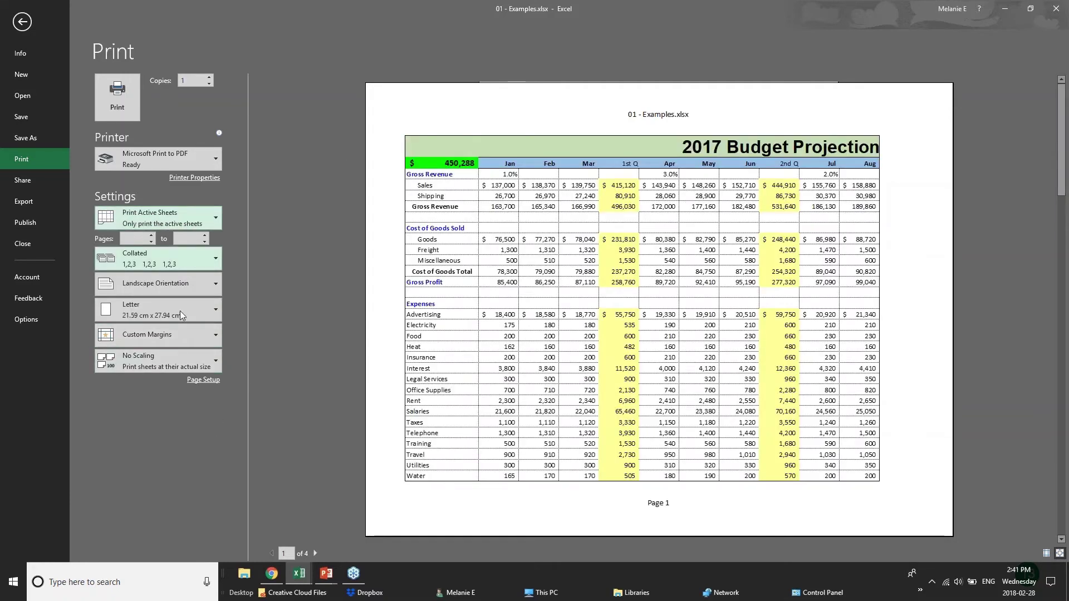
left_click(210, 335)
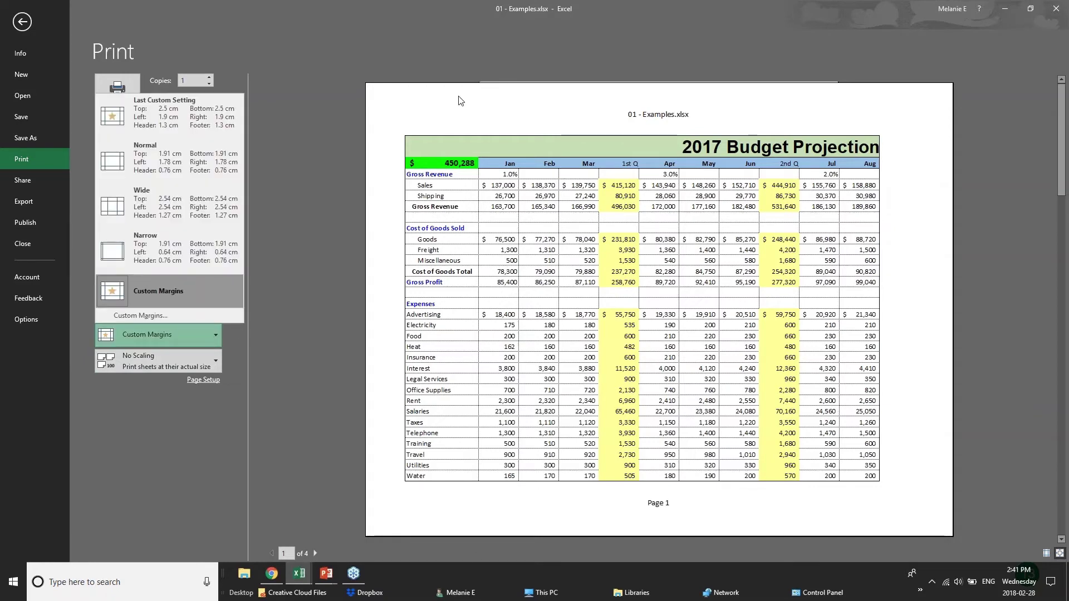
left_click(174, 254)
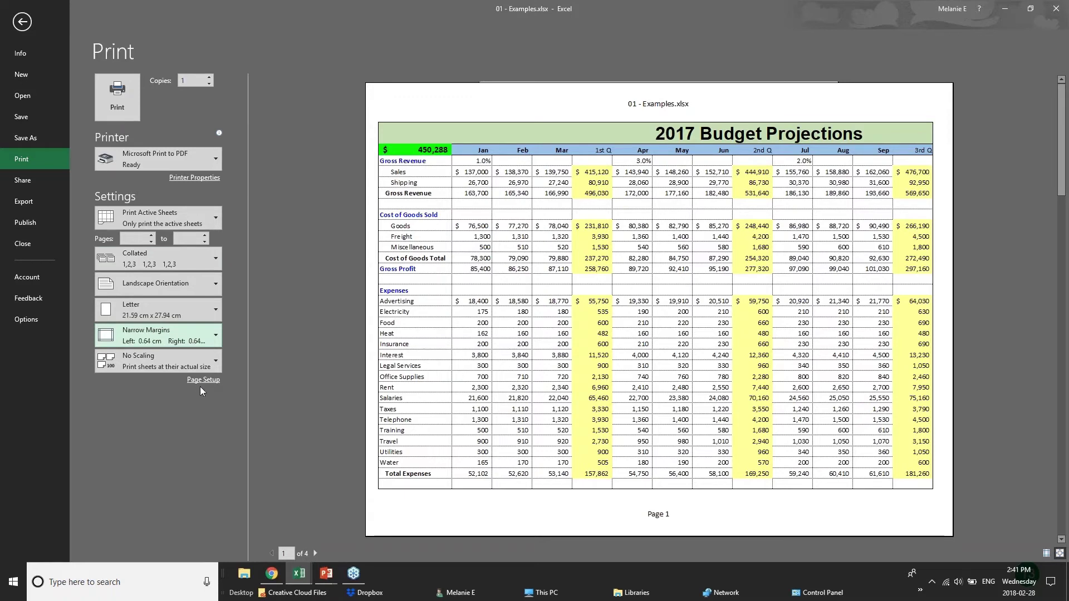
In Page Setup, scale the printout to 1 page wide by 1 tall and view the Header/Footer settings
left_click(203, 380)
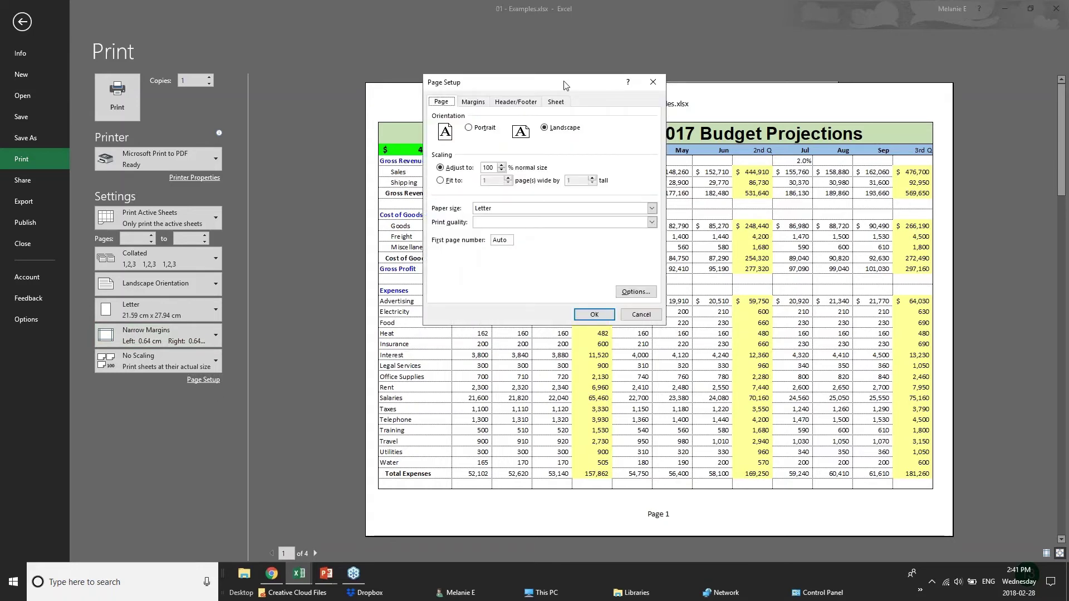
left_click(502, 170)
left_click(502, 170)
left_click(502, 165)
left_click(446, 182)
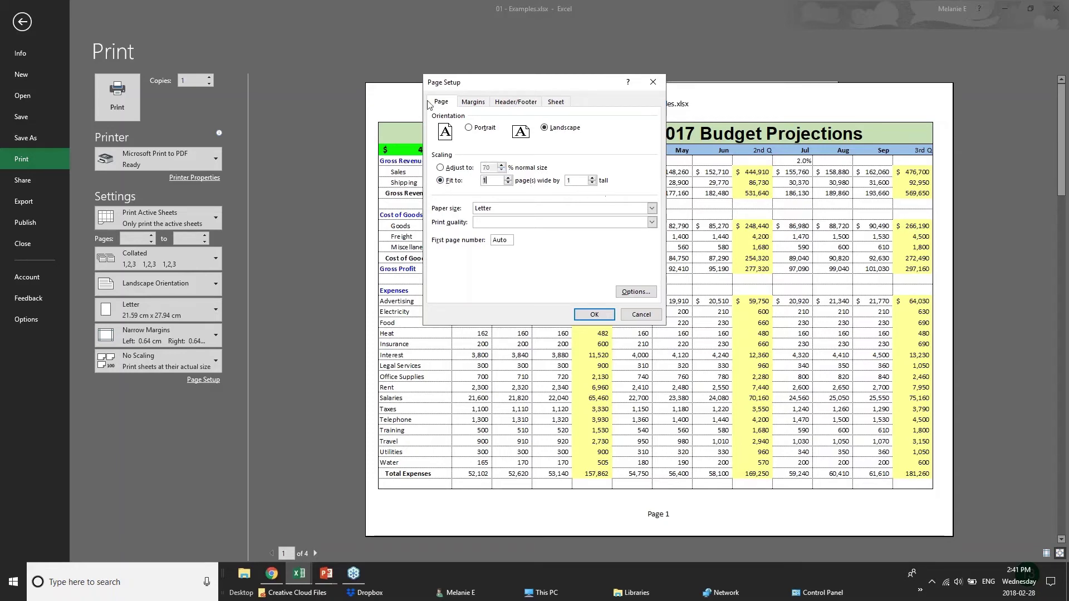
left_click(476, 103)
left_click(514, 103)
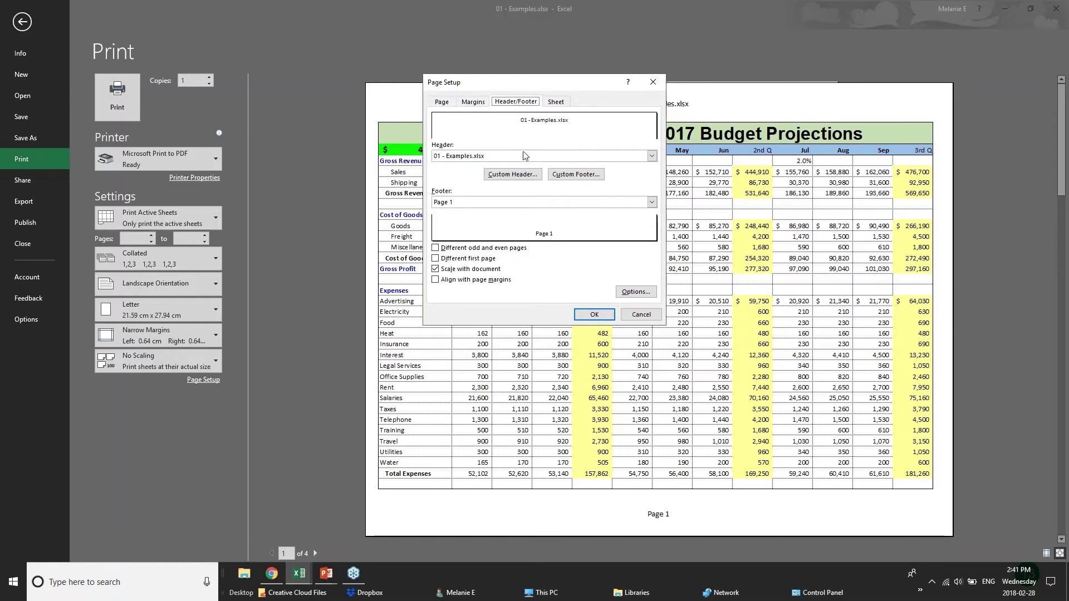
Write a custom header with BUDGET PROJECTIONS on the left and CONFIDENTIAL replacing &[File] in the centre
left_click(500, 158)
left_click(500, 158)
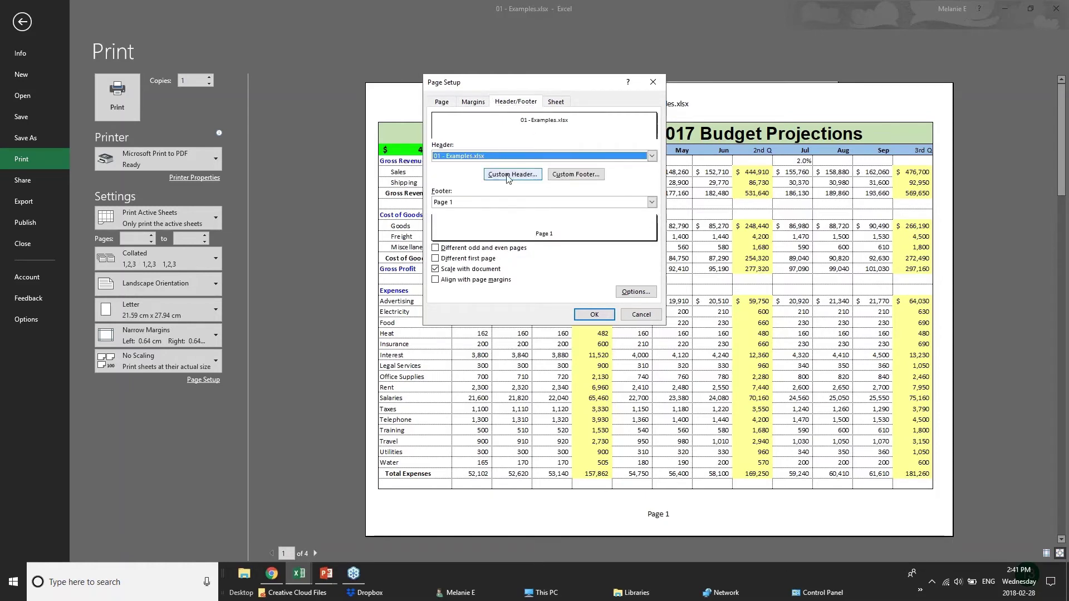
left_click(510, 174)
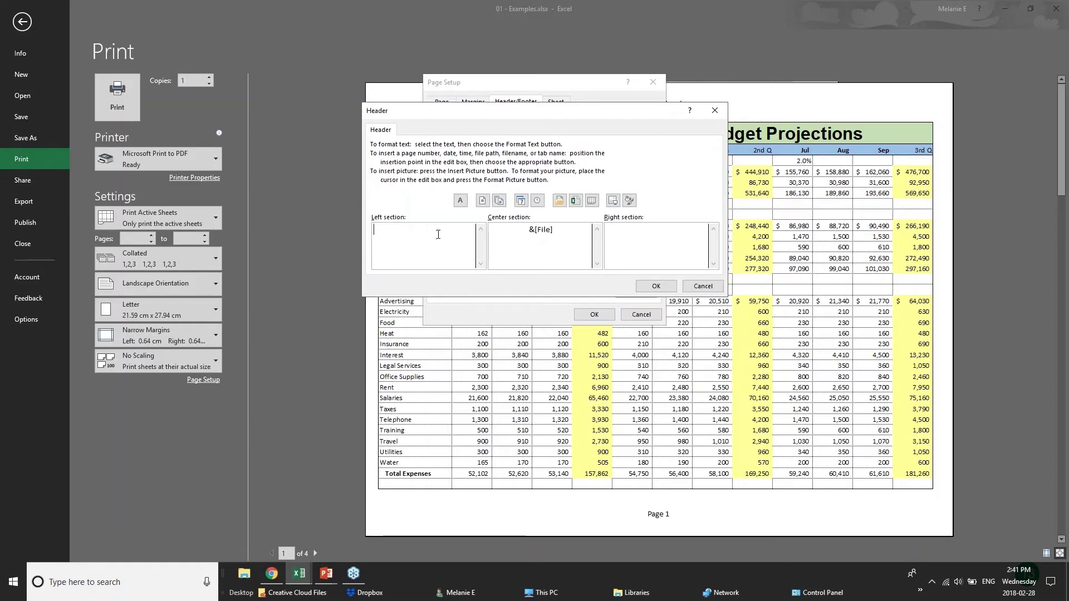
type("BUDGET PROJECTIONS")
left_click_drag(553, 230, 490, 229)
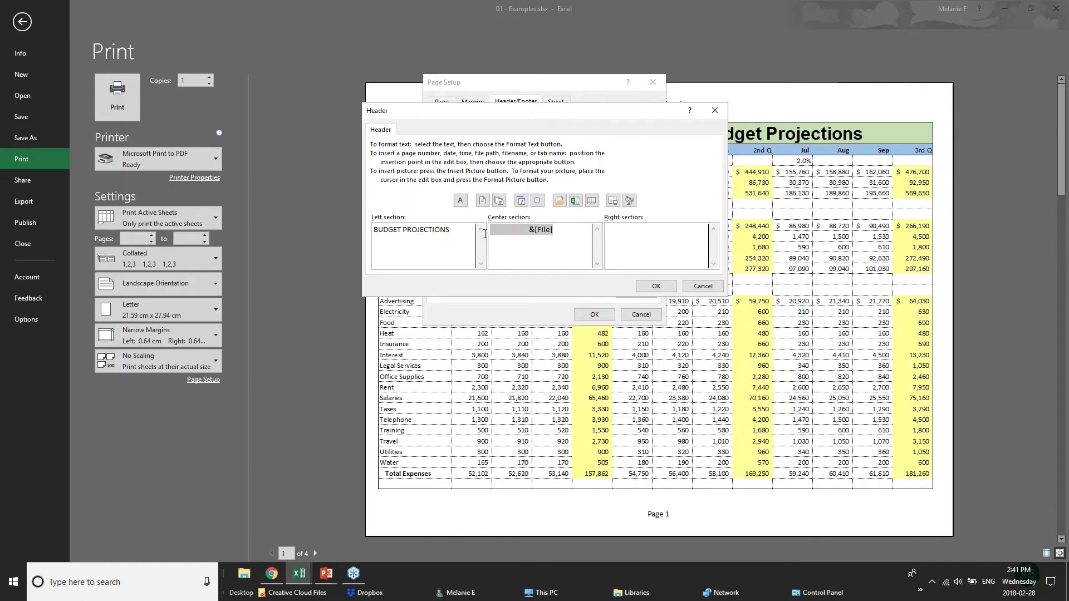
type("CONFIDENTIAL")
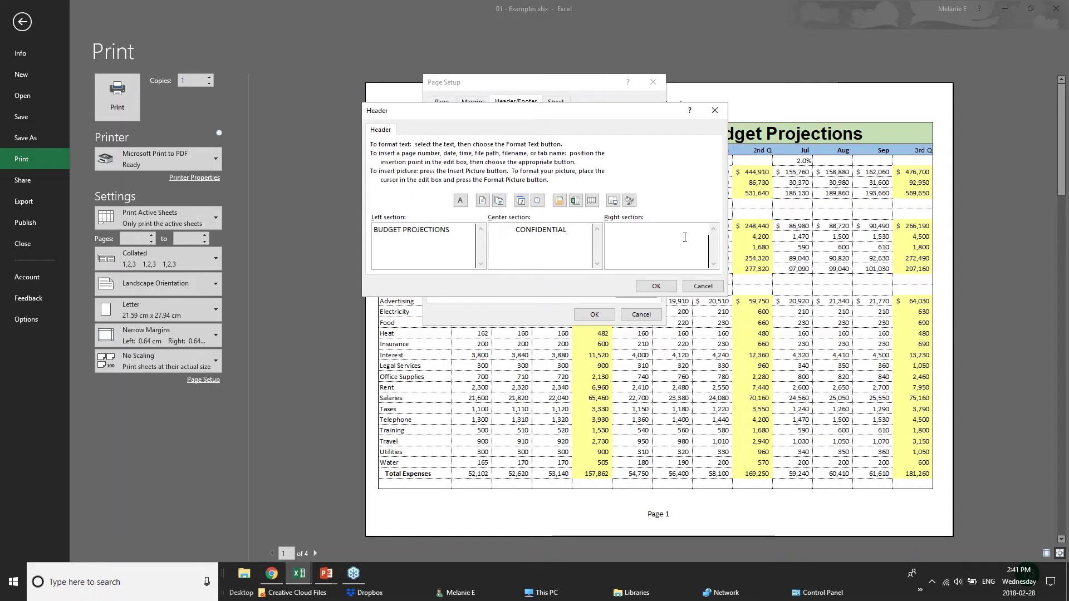
left_click(657, 287)
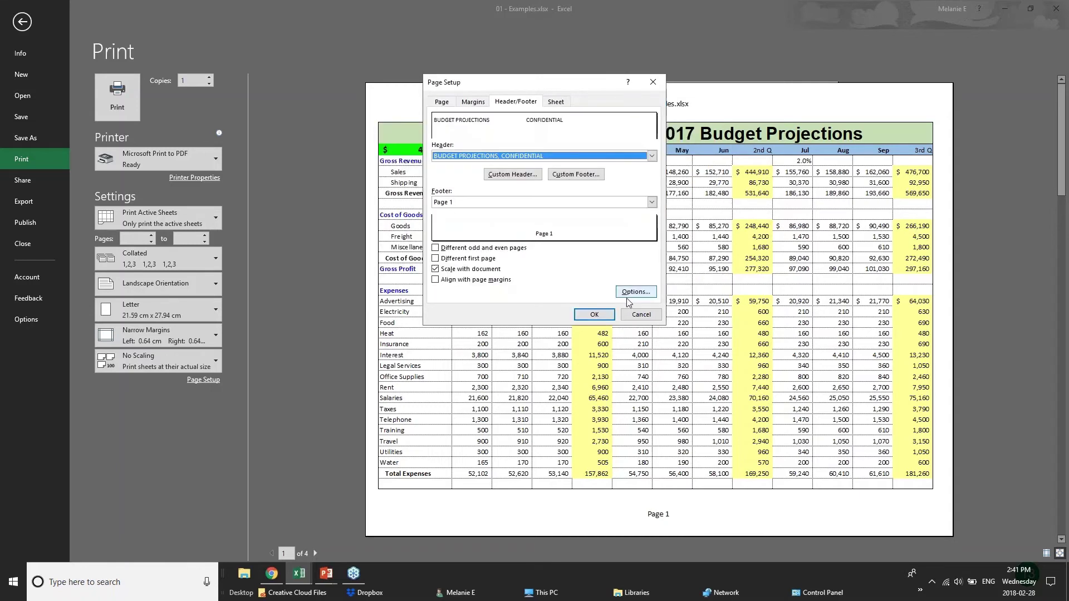
left_click(596, 315)
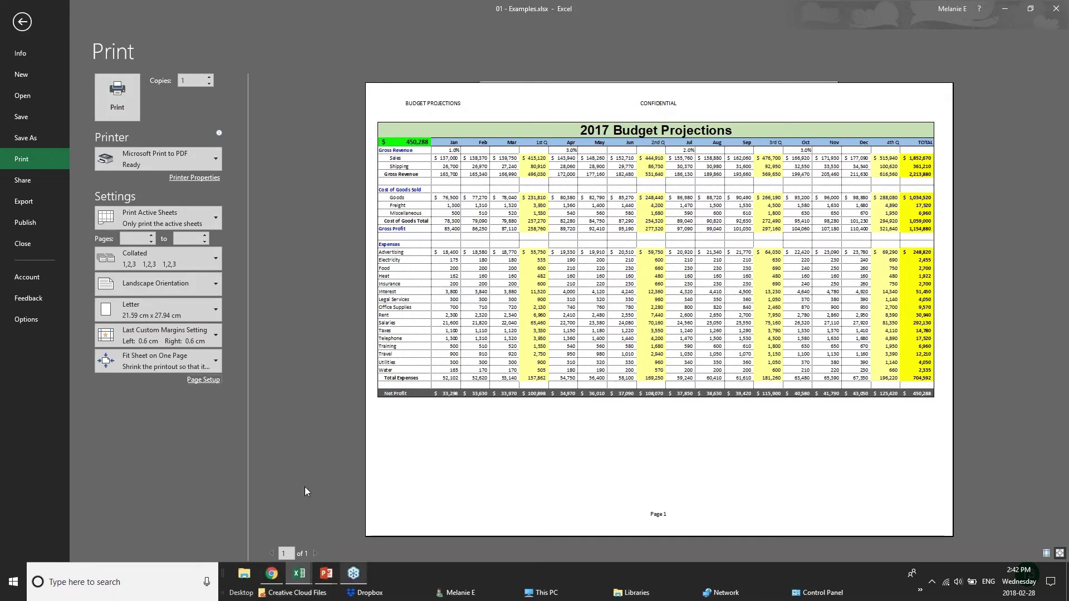
Bring the PowerPoint slide show forward and advance to the Sharing & Security slide
left_click(328, 584)
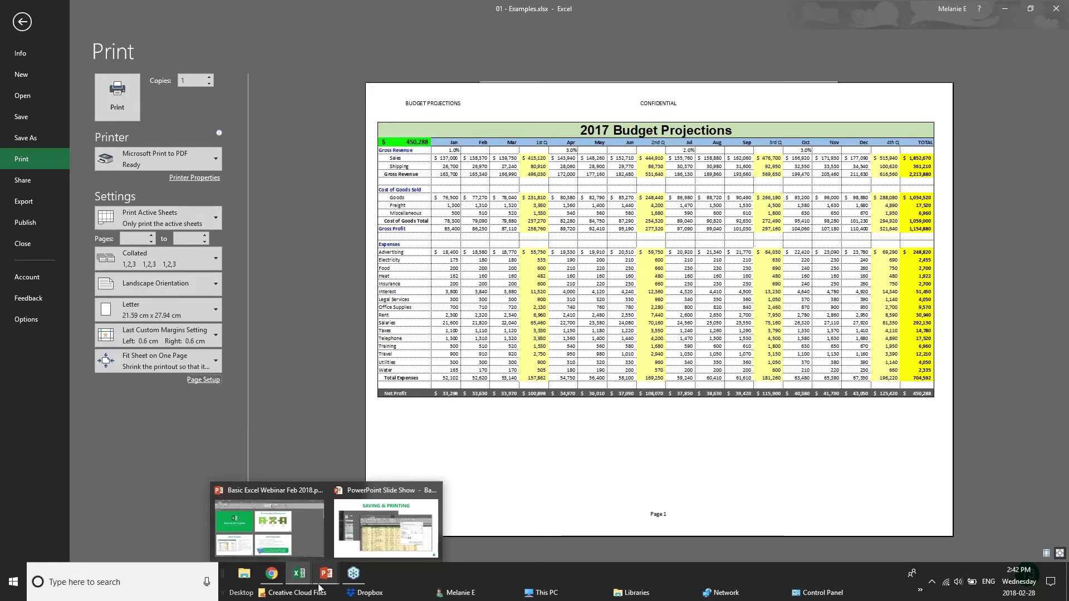
left_click(386, 529)
key("Right")
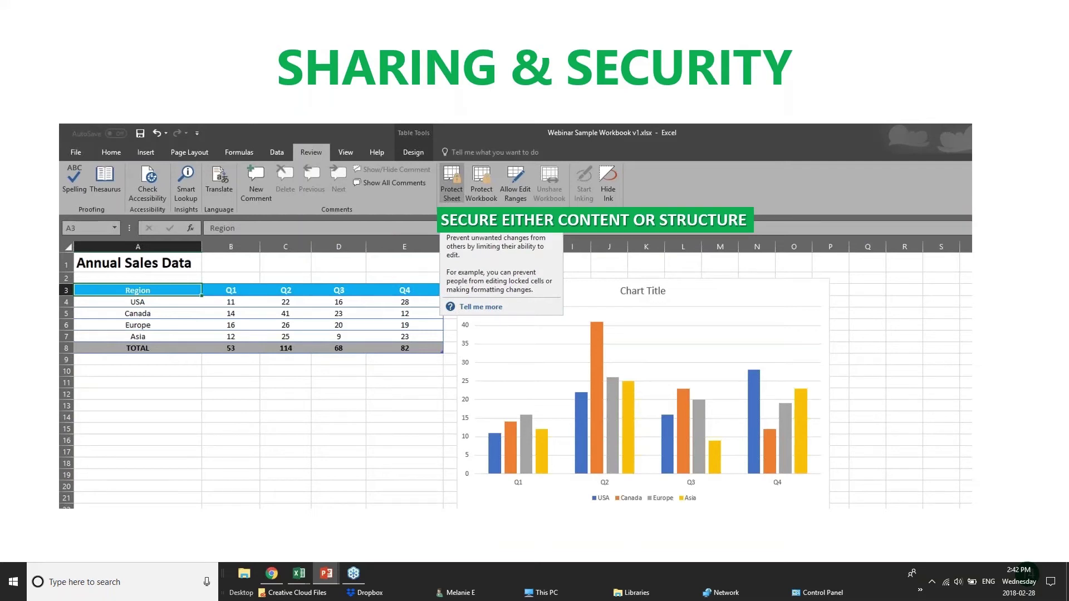
Return from the slide show to the 01 - Examples.xlsx window and move from Print to Info
left_click(283, 576)
mouse_move(289, 576)
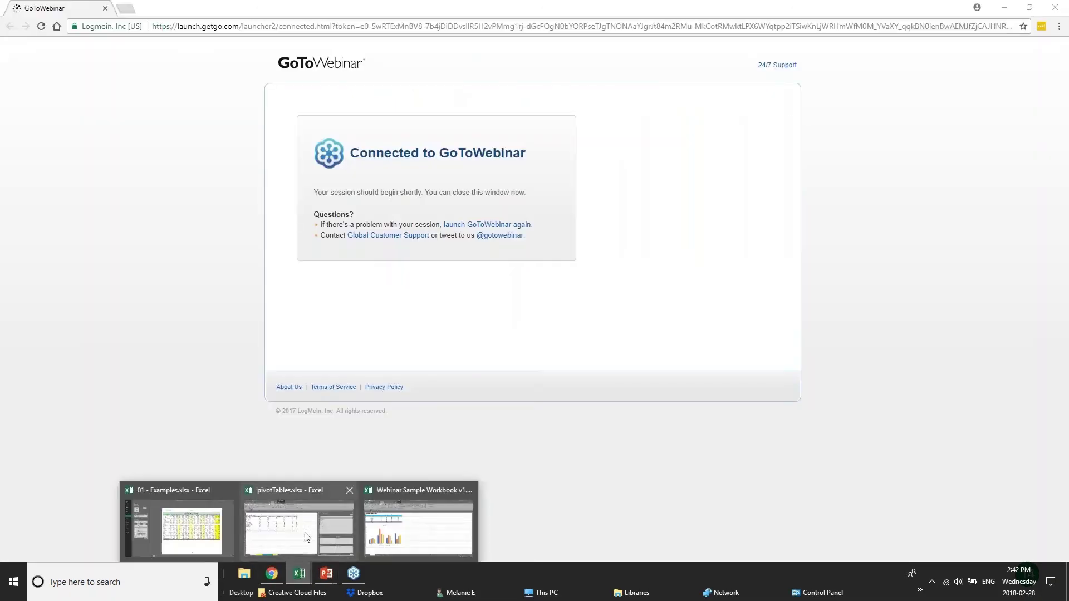
left_click(178, 524)
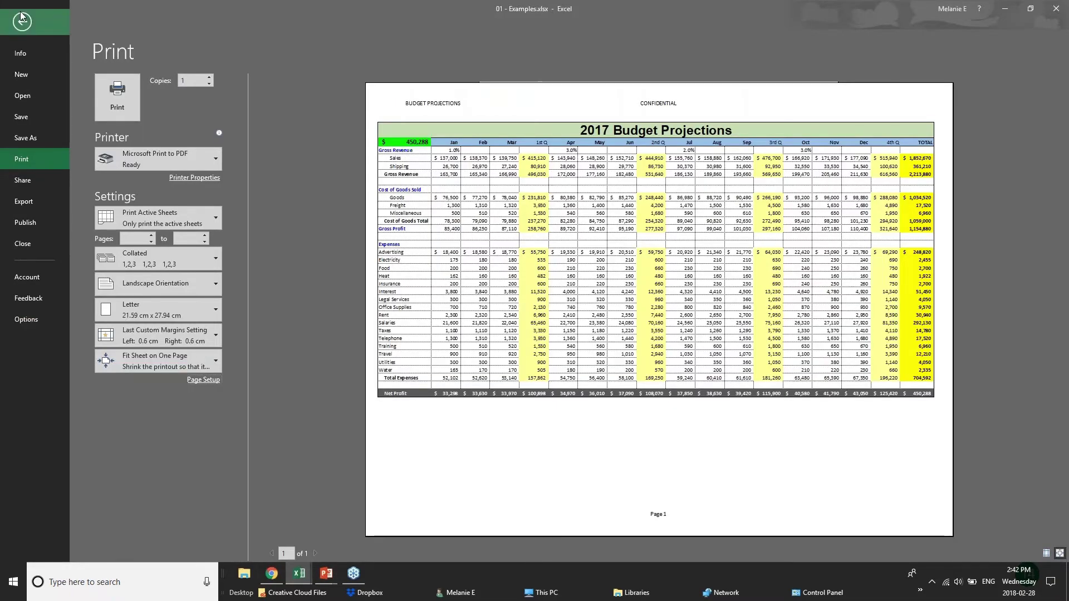
left_click(21, 18)
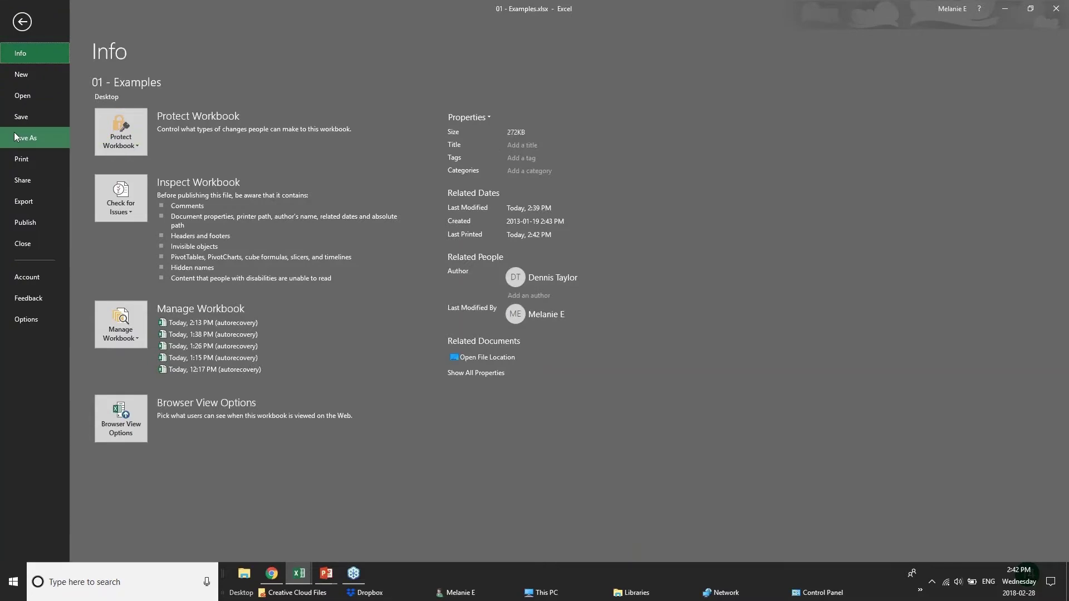
Look over the Save a Copy locations, checking OneDrive and then This PC
left_click(20, 136)
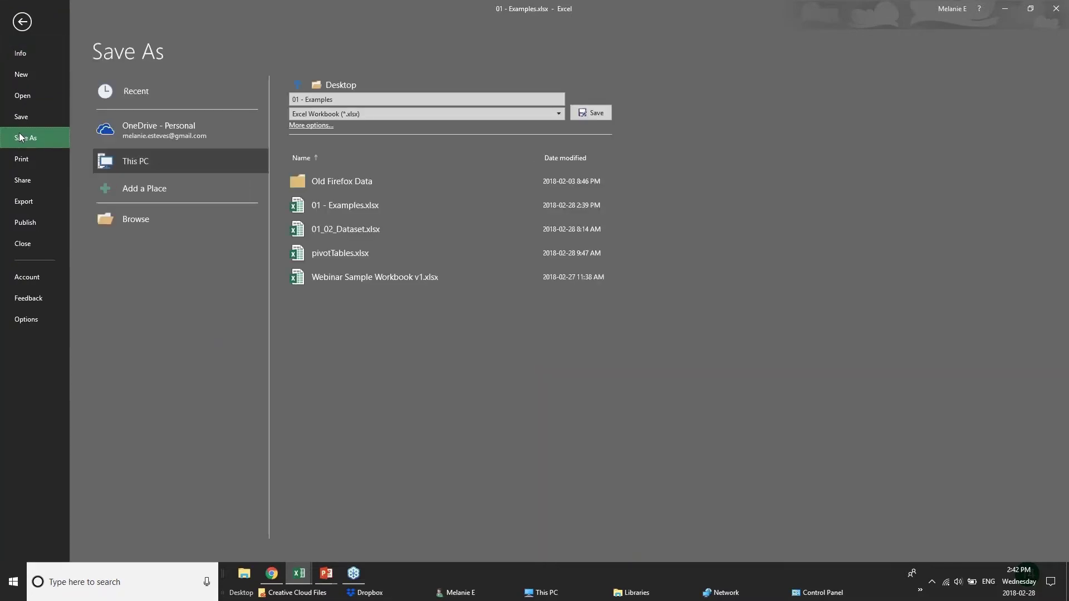
left_click(134, 136)
left_click(144, 163)
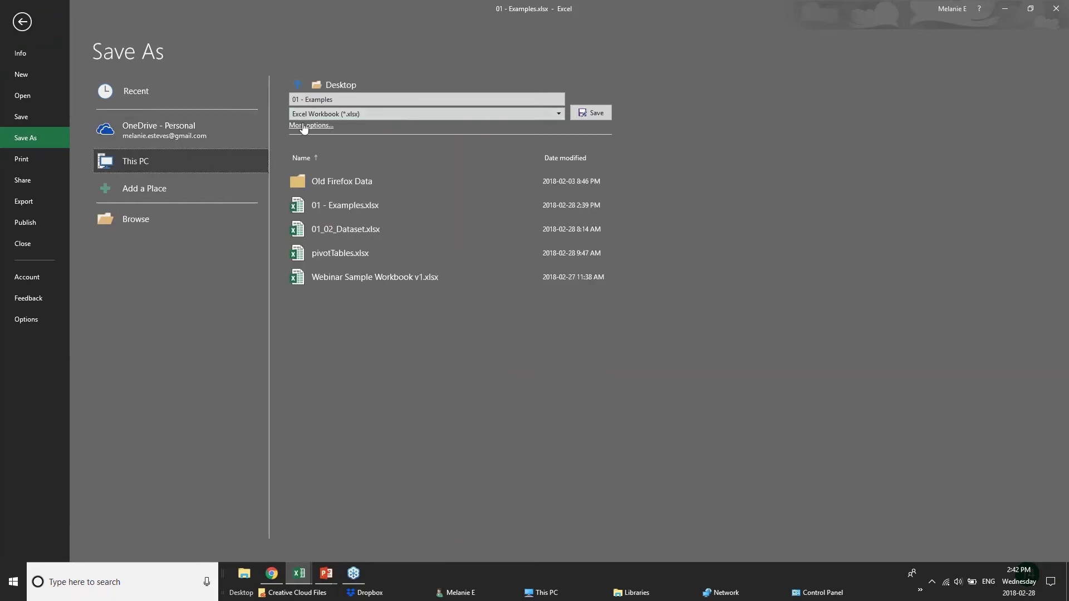
Open Save As General Options, cancel both dialogs without a password, and return to the worksheet
left_click(304, 126)
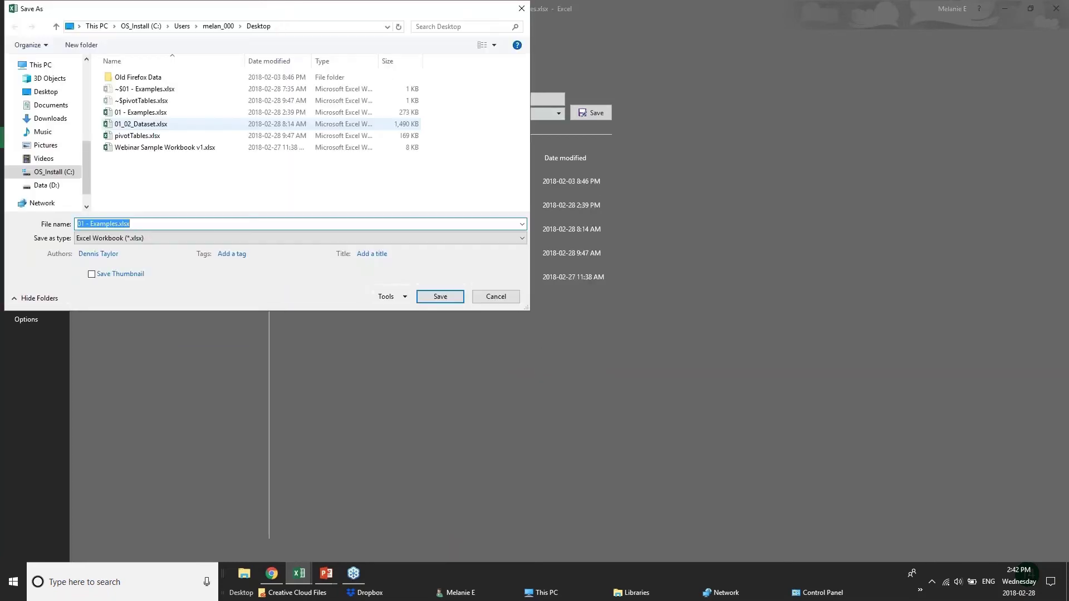
left_click(387, 297)
left_click(412, 334)
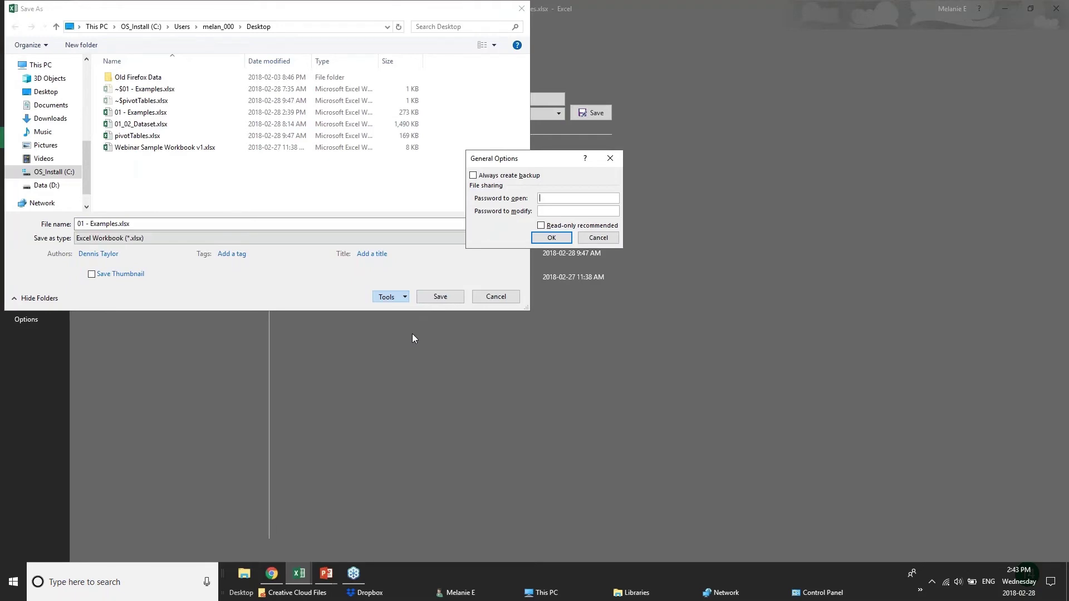
left_click(607, 239)
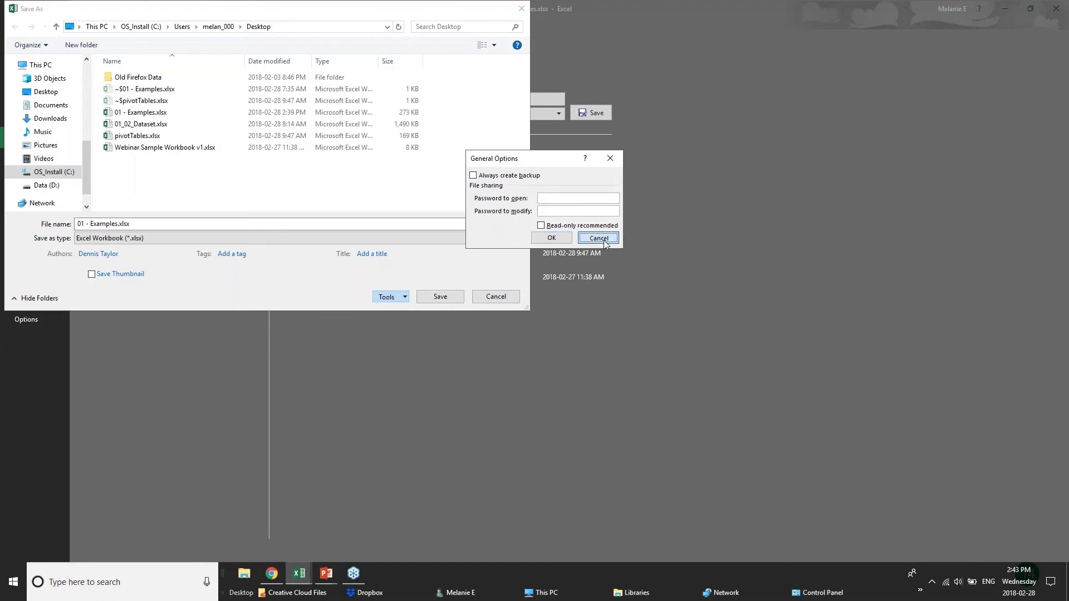
left_click(497, 297)
left_click(22, 22)
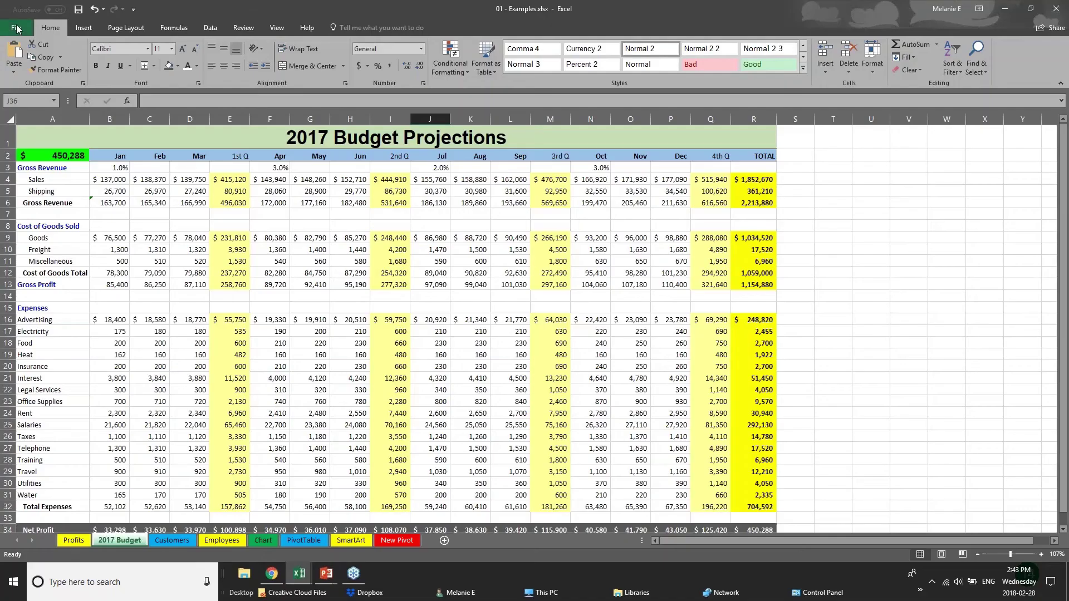
Inspect budget cells C15, E12, E14 and E13, then move to the Customers sheet
left_click(138, 303)
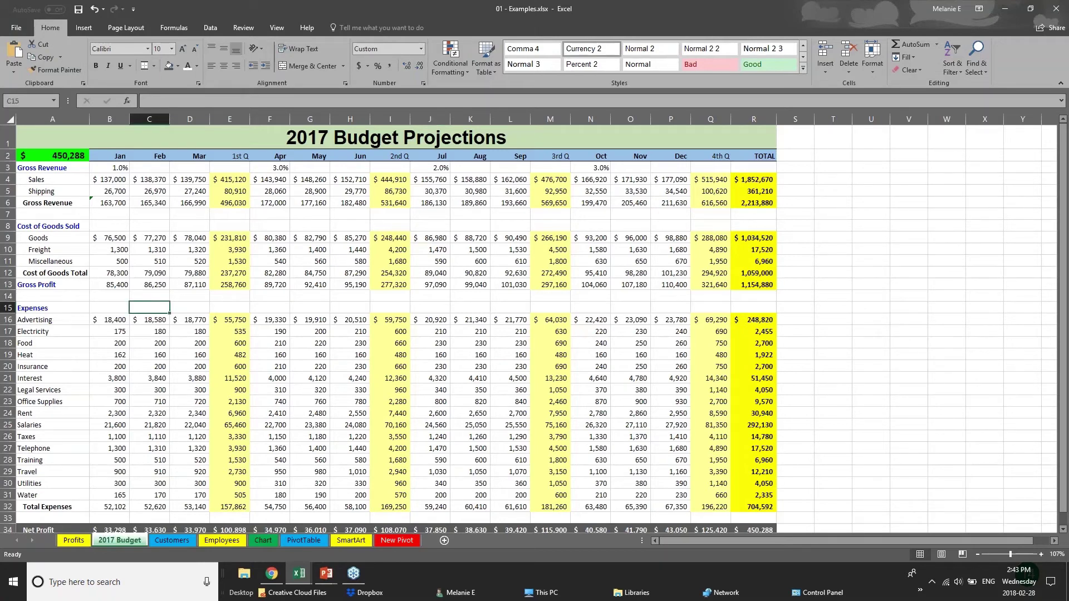
left_click(220, 271)
left_click(230, 292)
left_click(232, 290)
left_click(237, 283)
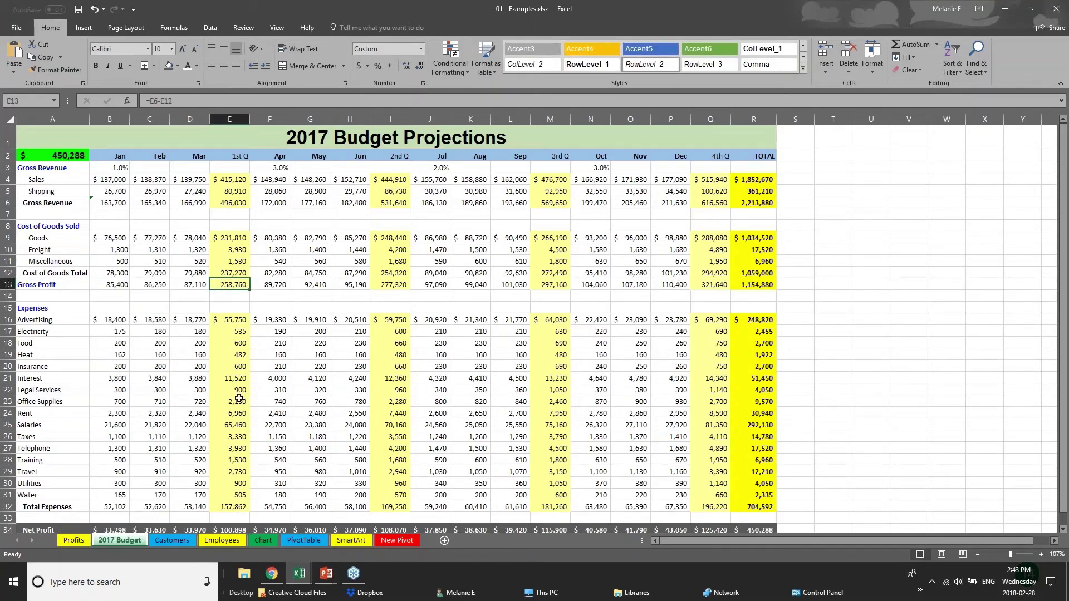
left_click(160, 541)
Go to the Employees sheet and scroll back up to row 1
left_click(231, 542)
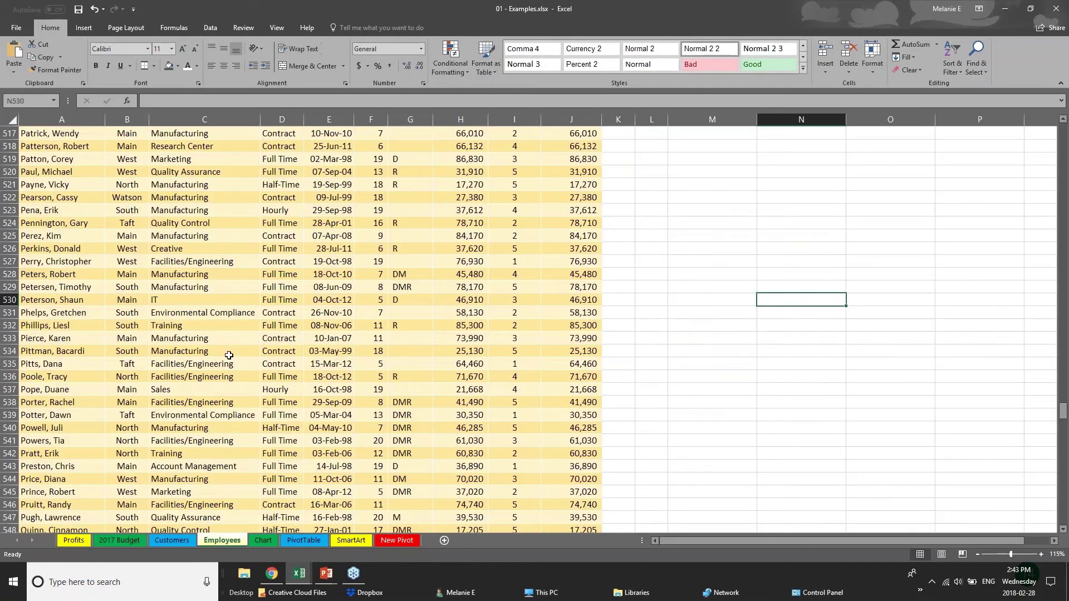
scroll(229, 355, "up", 1)
left_click_drag(1062, 409, 1063, 131)
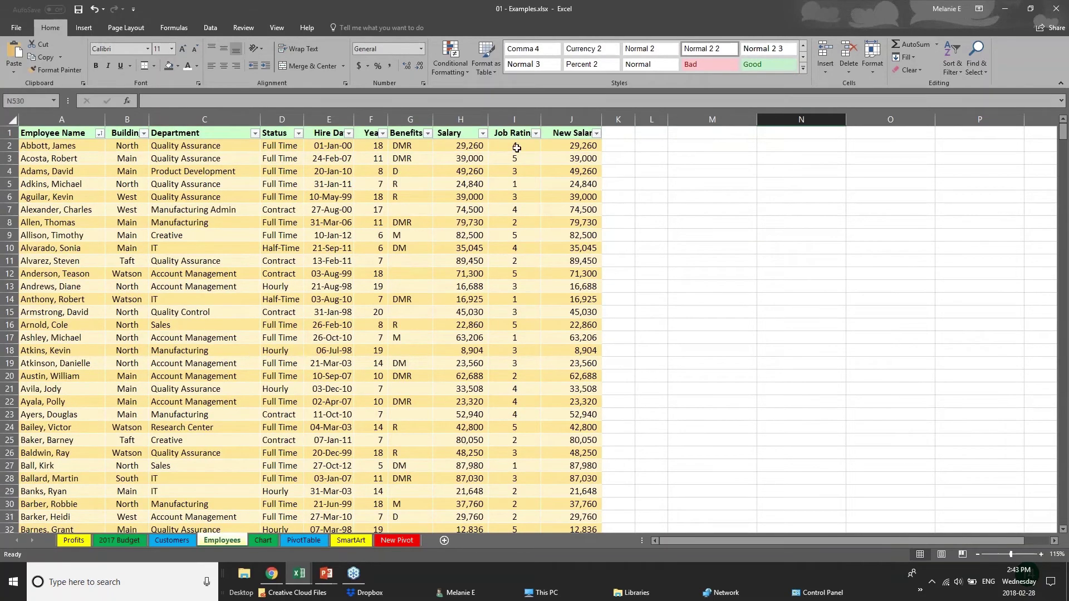
Inspect Salary in H2 and the New Salary ROUND formulas in J2 and J4
left_click(462, 134)
left_click(460, 147)
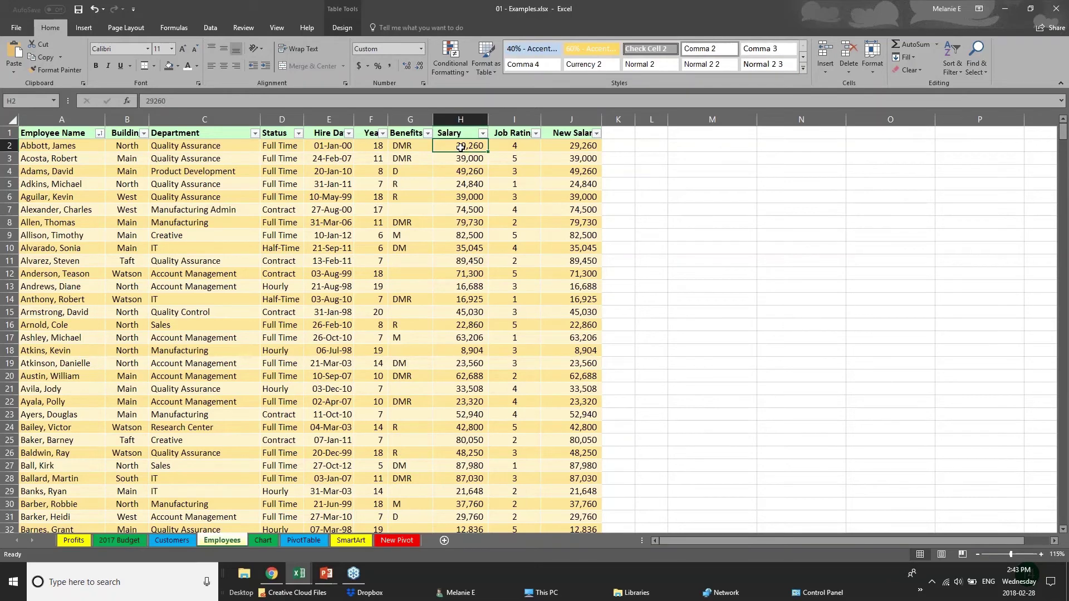
left_click(583, 147)
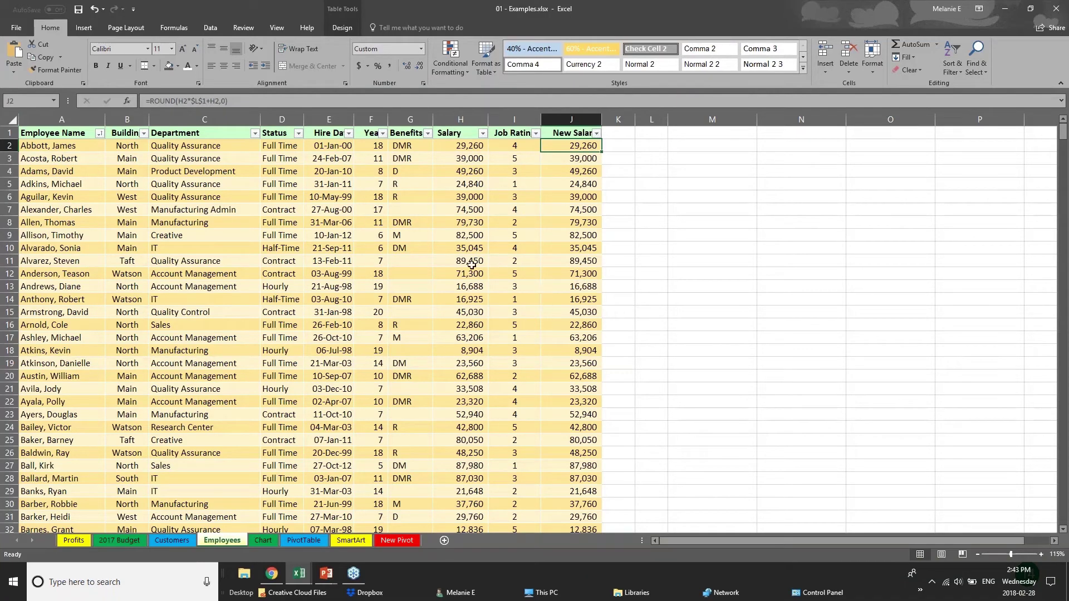
left_click(313, 354)
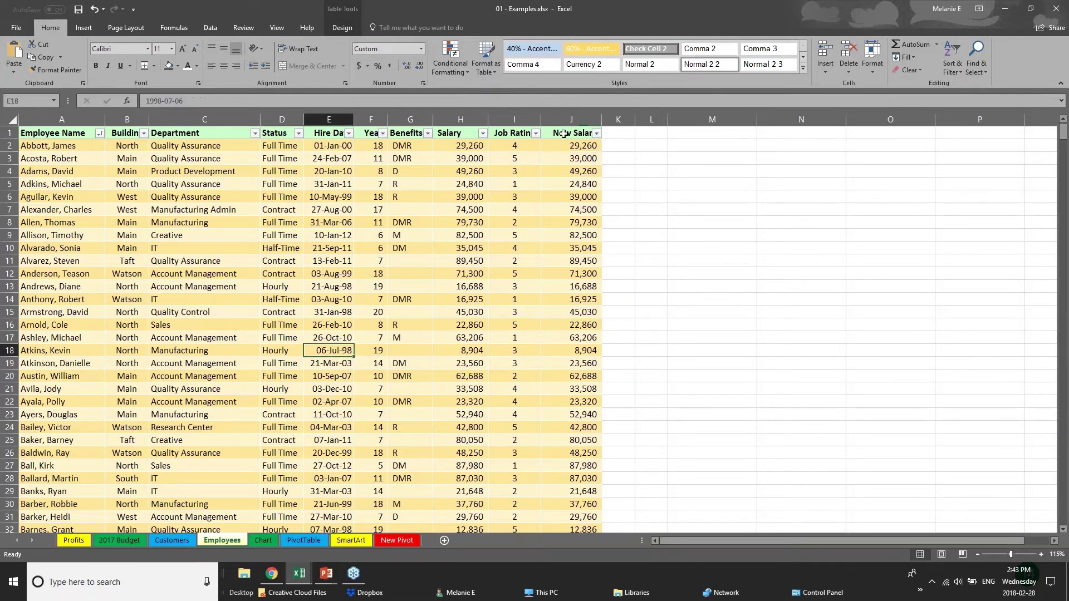
left_click(565, 134)
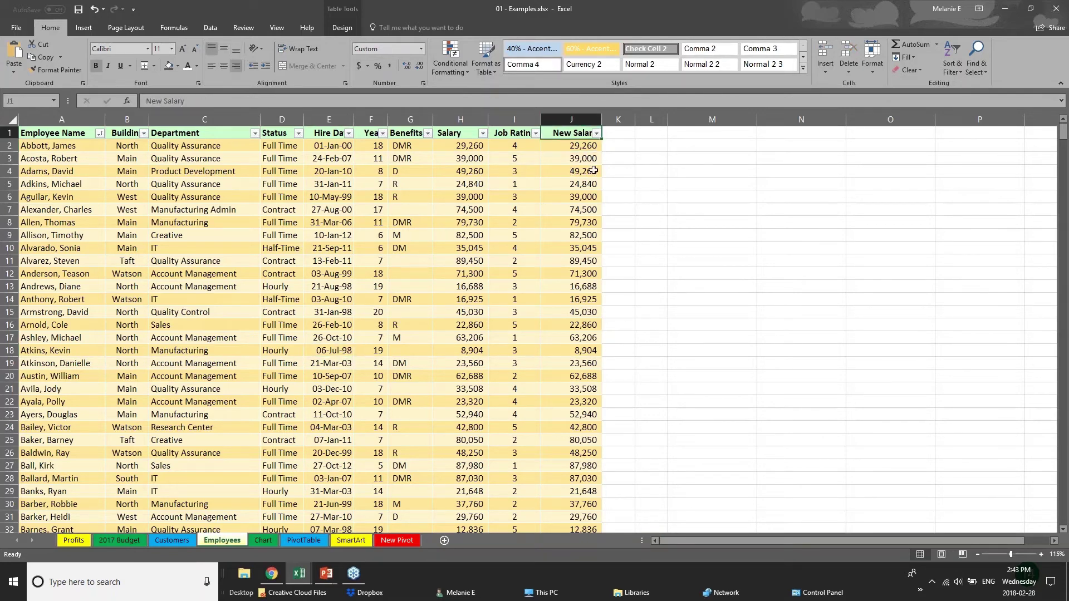
left_click(591, 146)
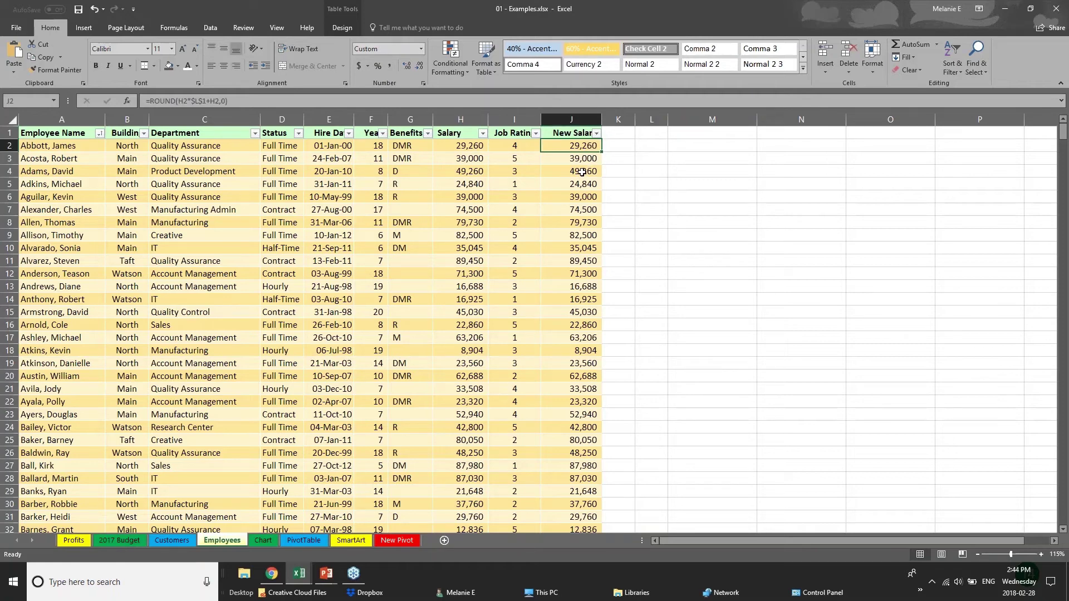
left_click(583, 169)
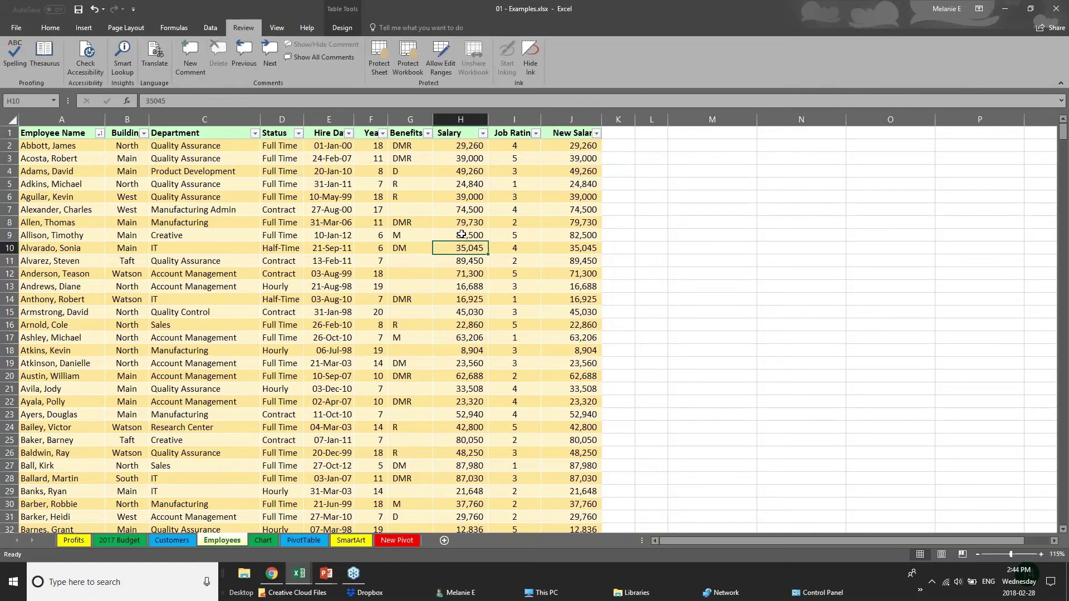
left_click(463, 147)
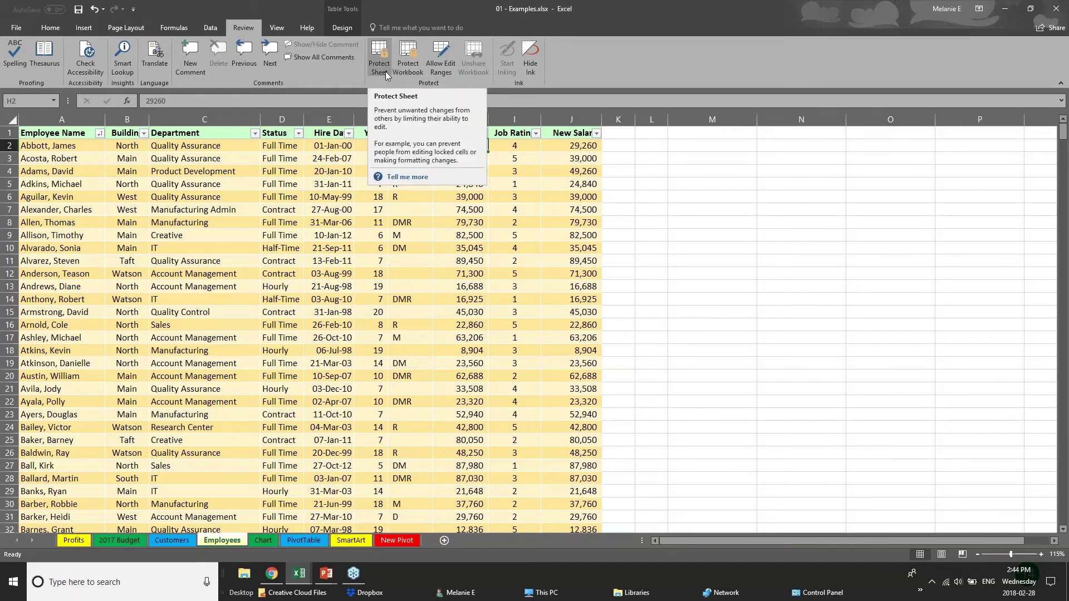
left_click(357, 241)
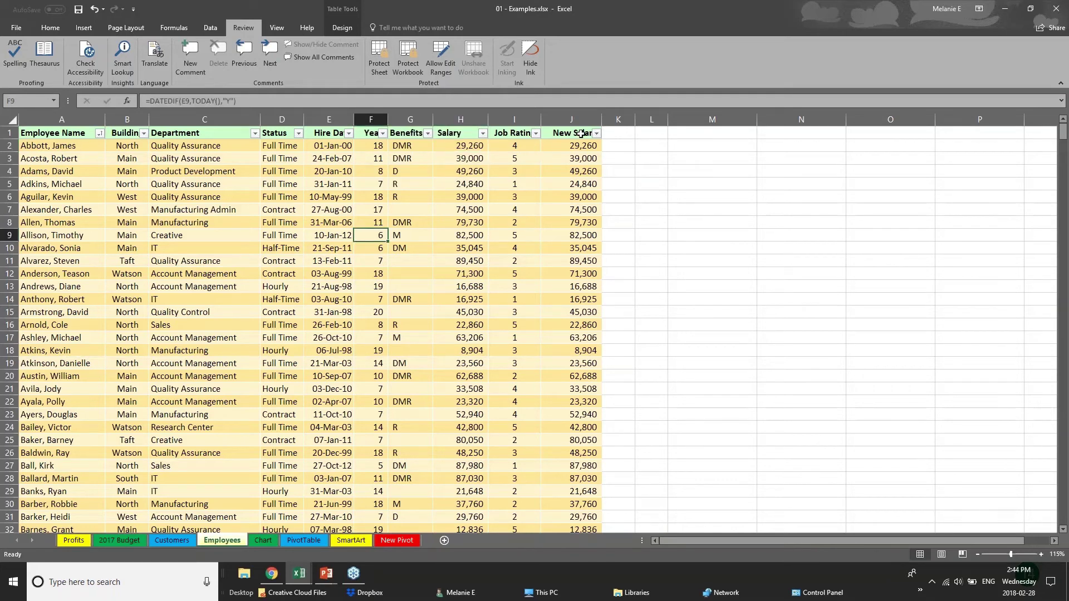
left_click_drag(580, 134, 579, 261)
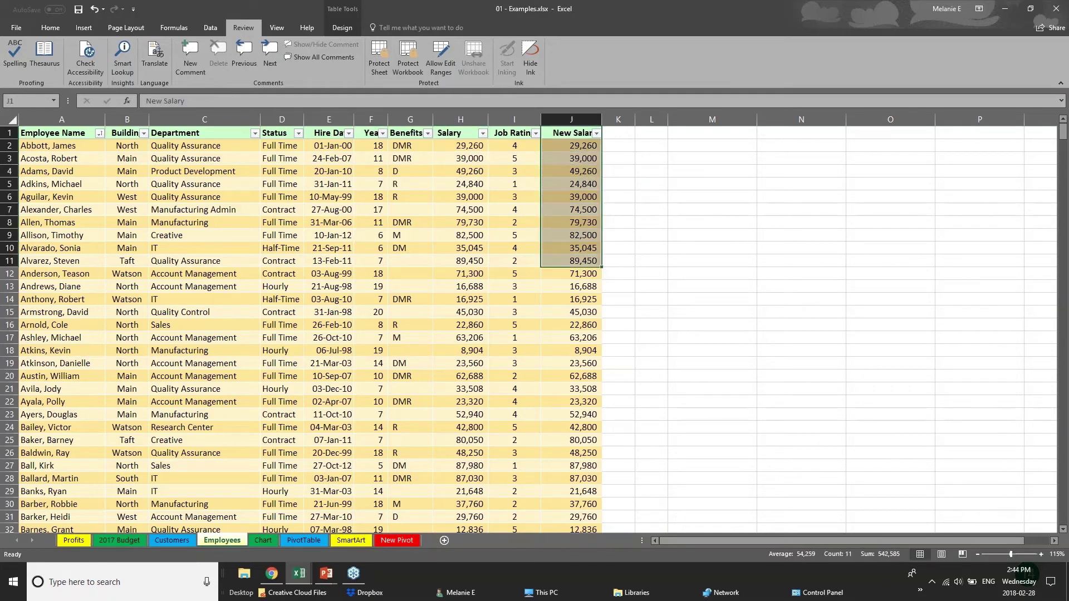
left_click(465, 116)
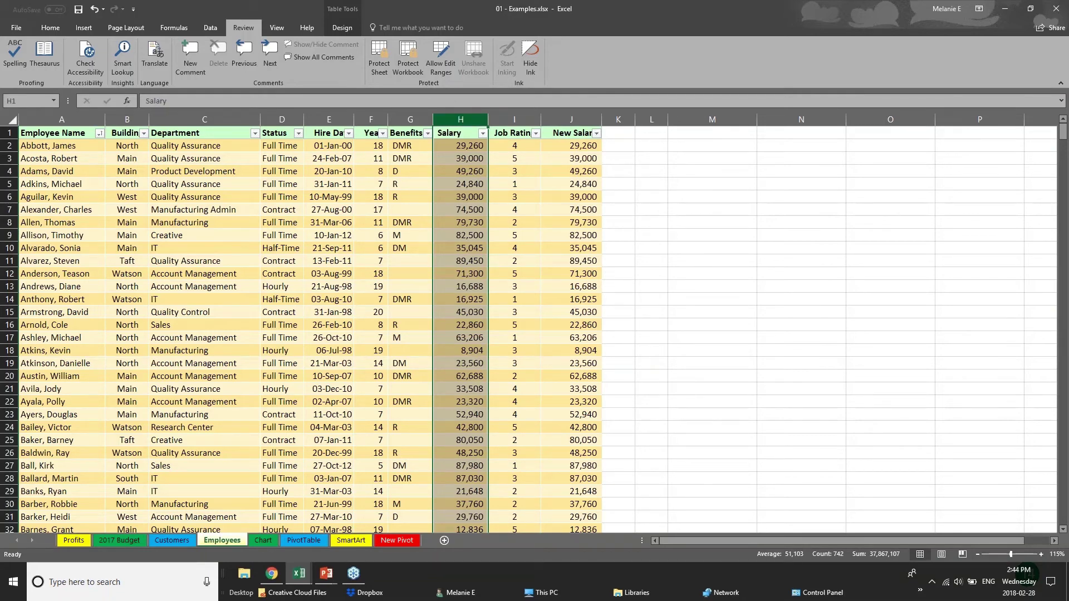
left_click(377, 66)
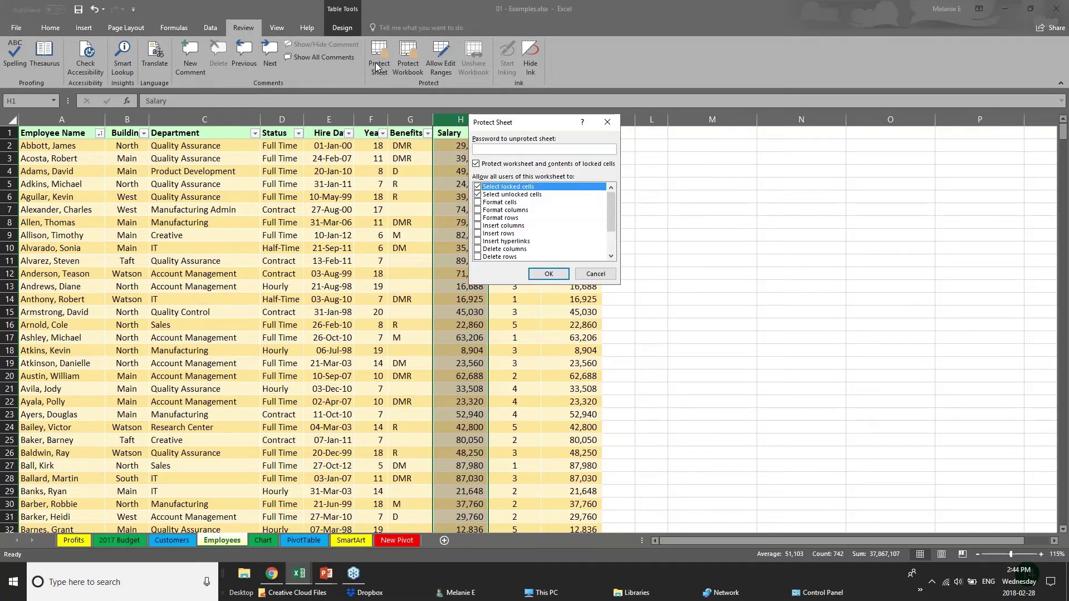
type("p")
left_click(586, 273)
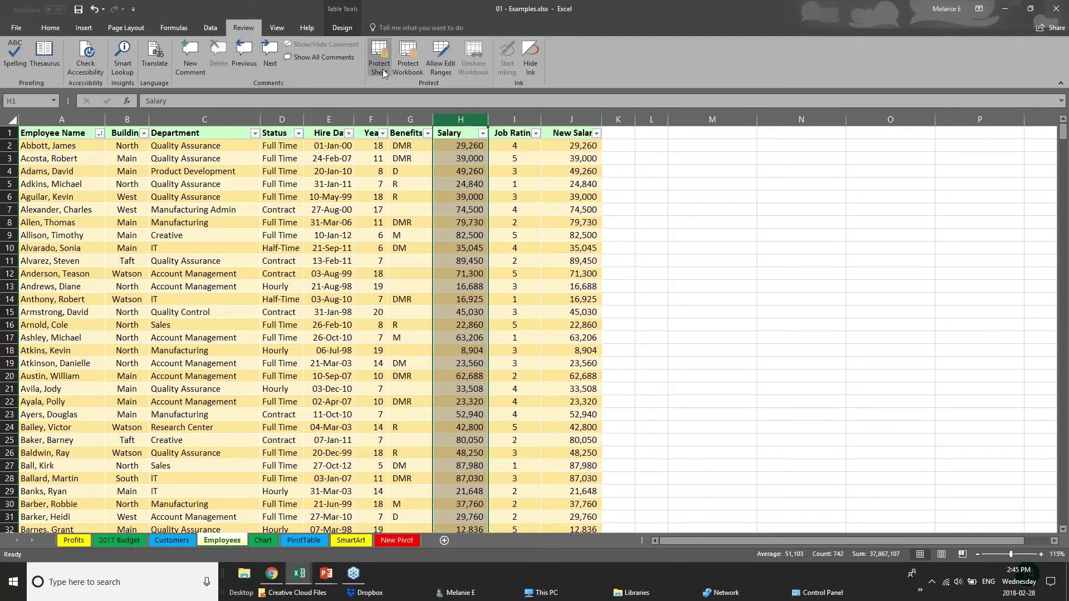
left_click(313, 451)
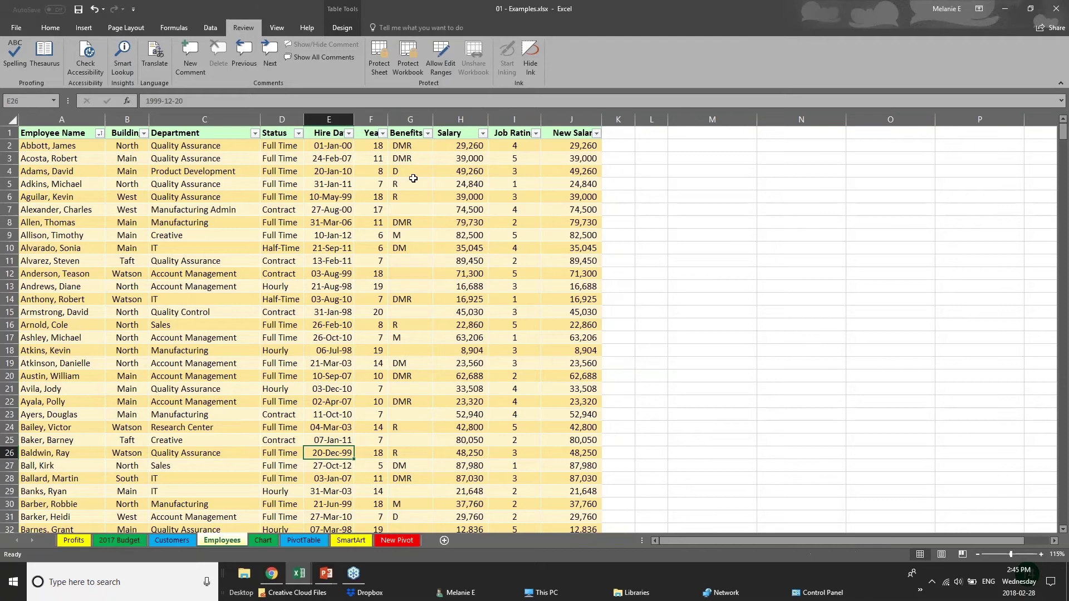
left_click(381, 71)
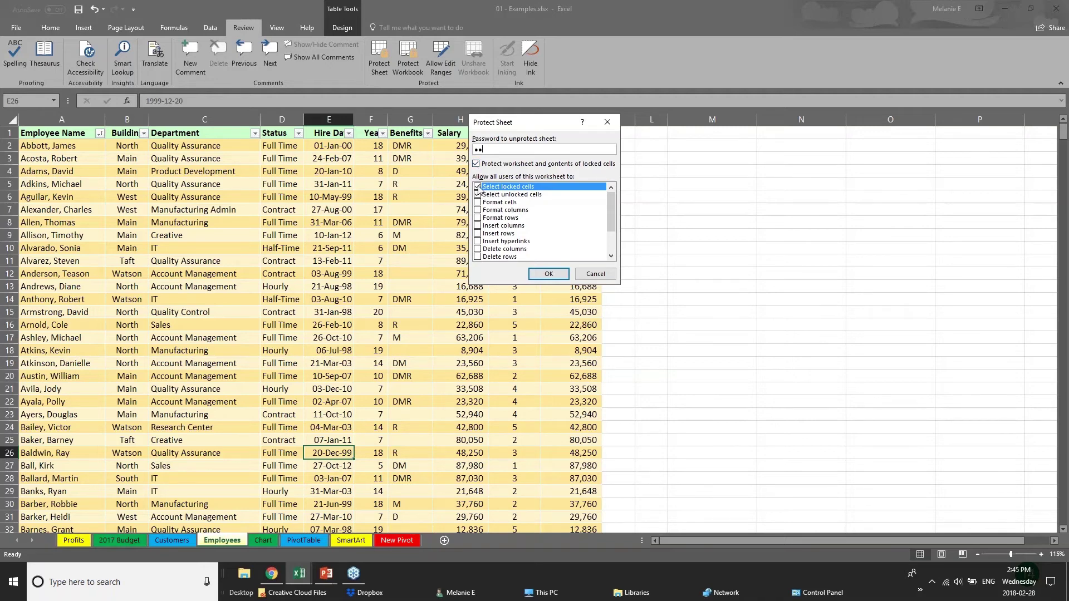
left_click(477, 187)
left_click_drag(611, 221, 610, 242)
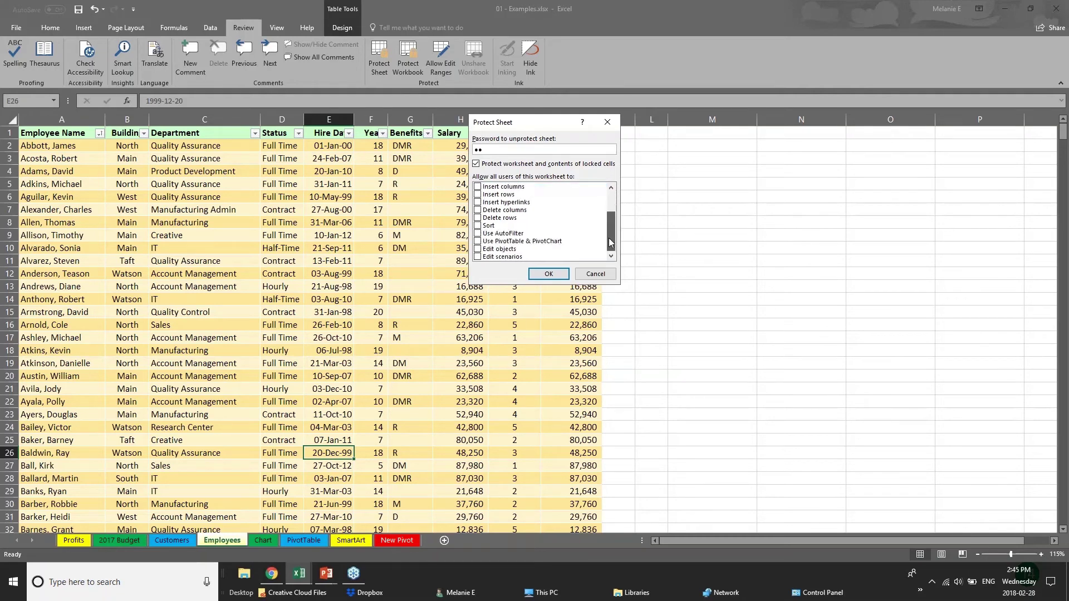
left_click(478, 249)
left_click_drag(611, 231, 610, 209)
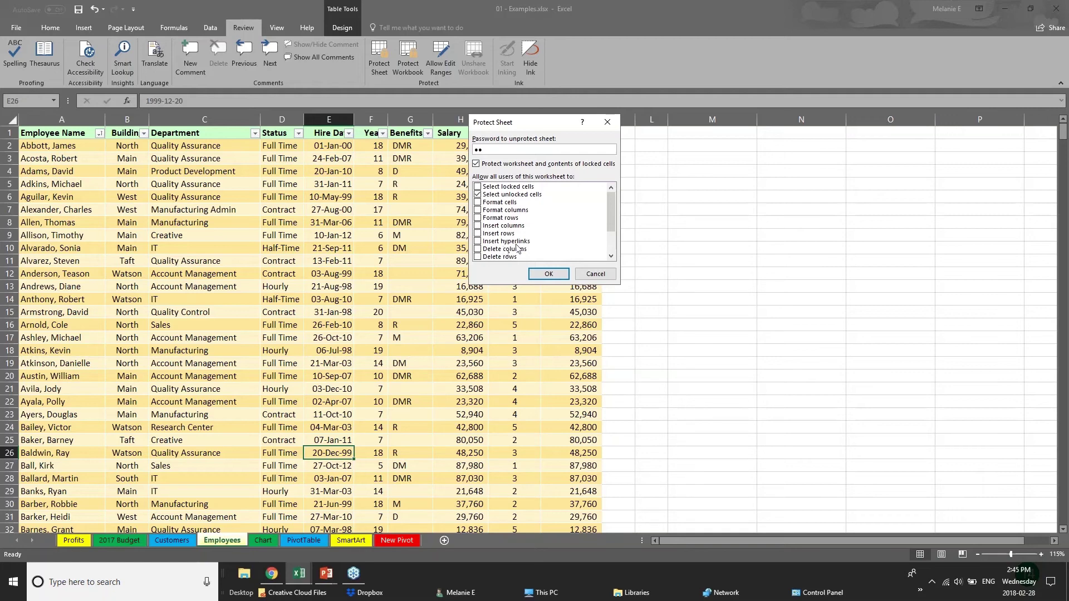
left_click(580, 273)
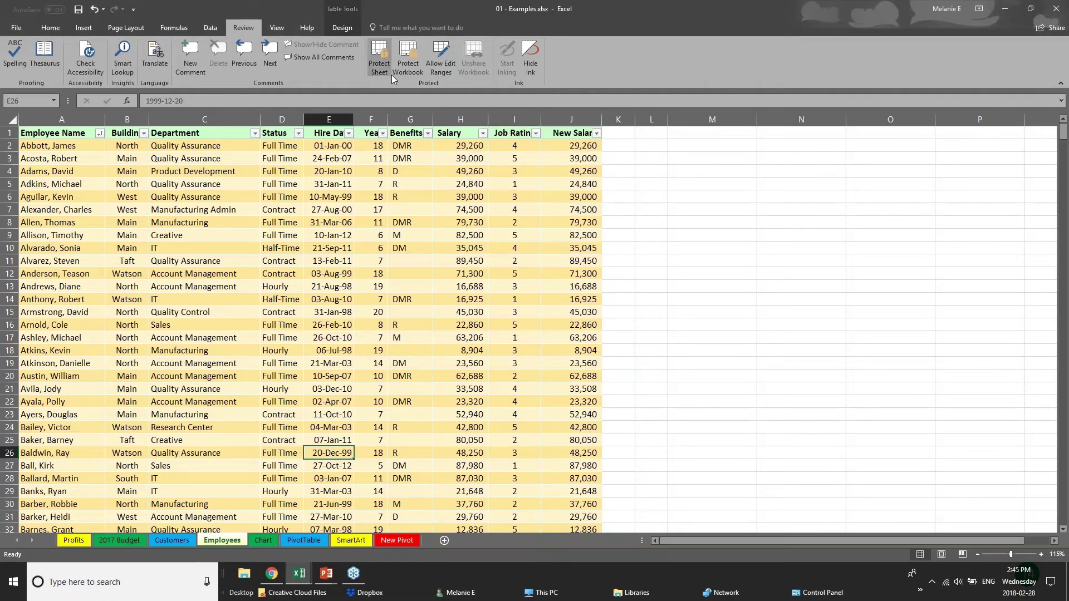
left_click(464, 244)
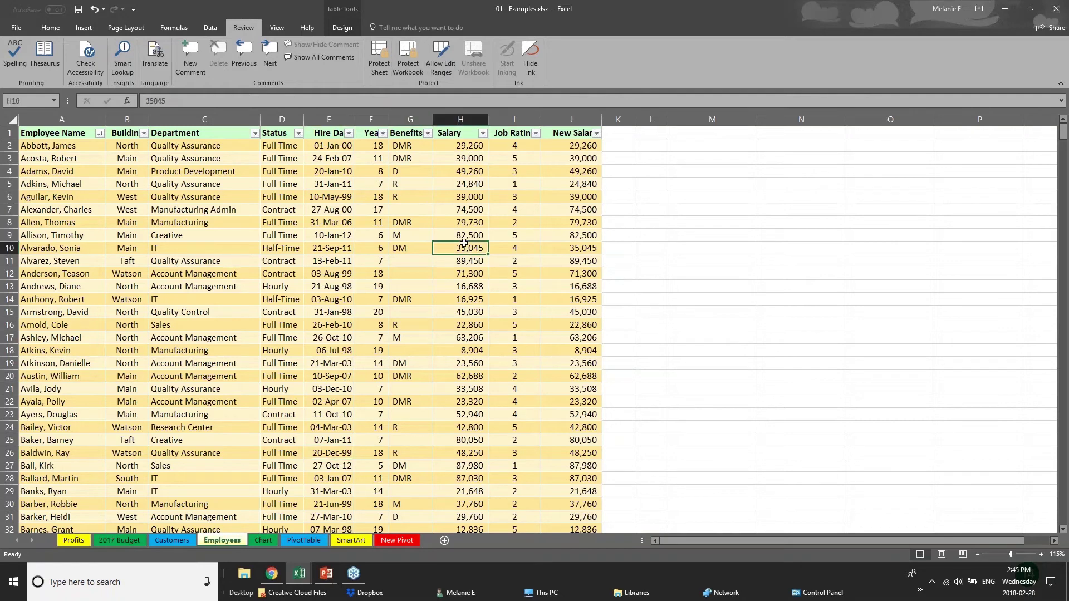
left_click(454, 201)
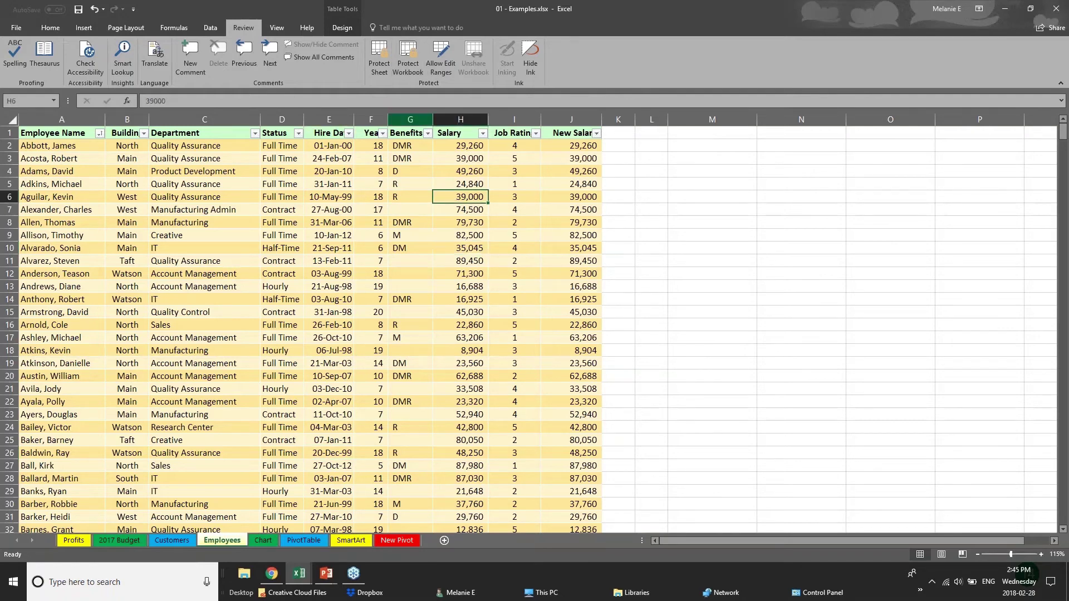
left_click(408, 72)
key("Escape")
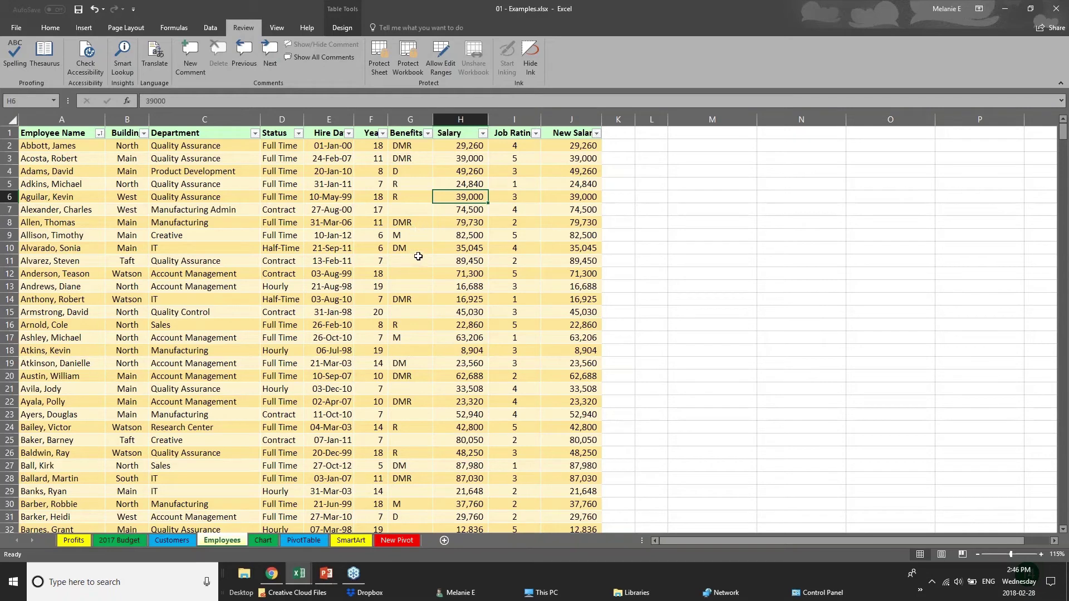
left_click(329, 119)
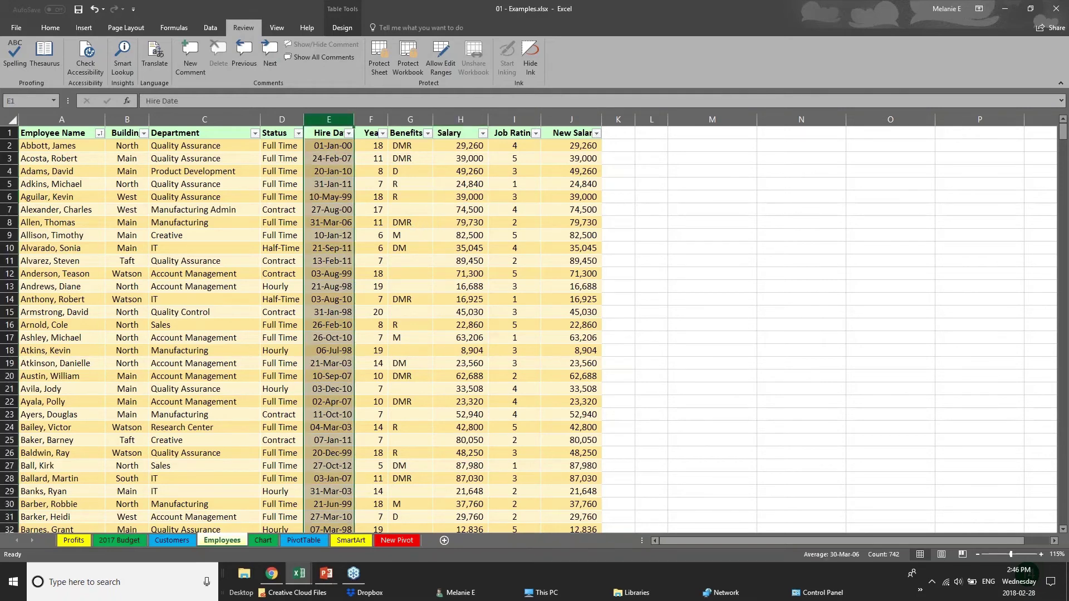
left_click(371, 120)
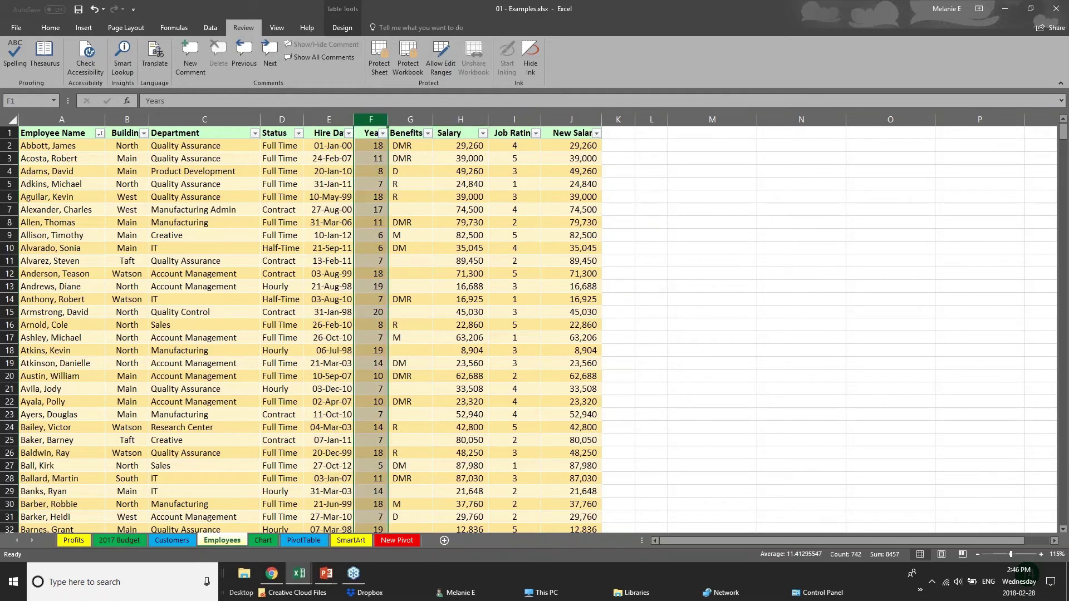
left_click(465, 119)
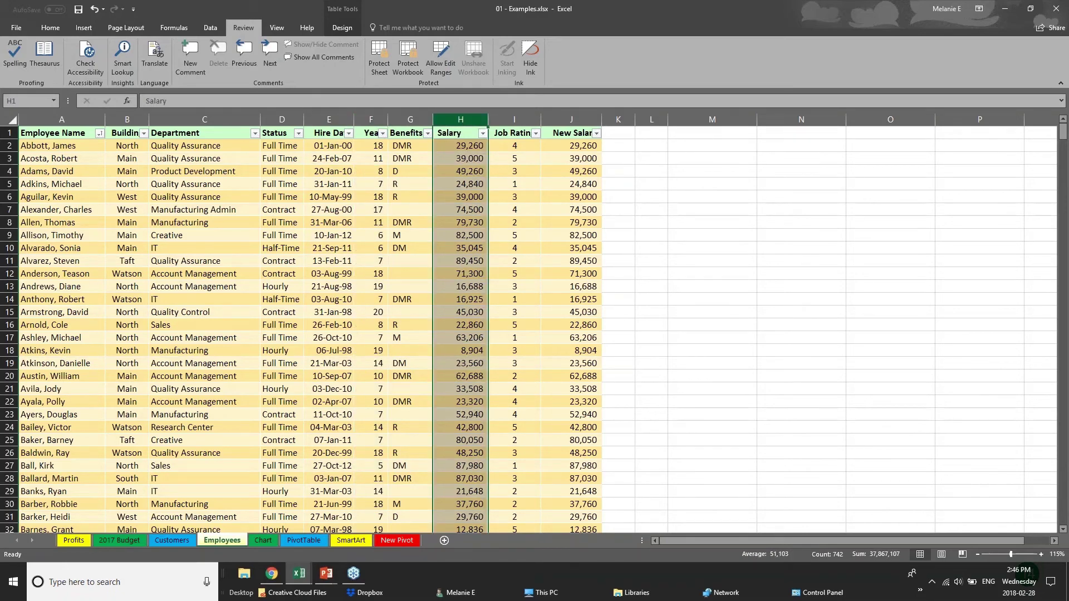
Hide the Salary column H and the New Salary column J on the Employees sheet
right_click(467, 121)
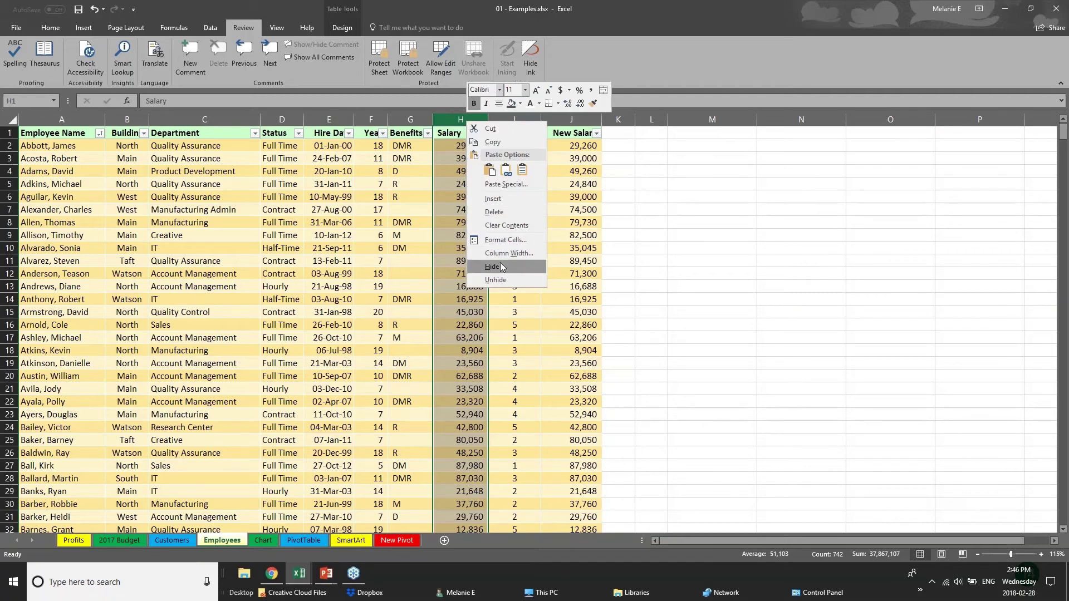
left_click(492, 267)
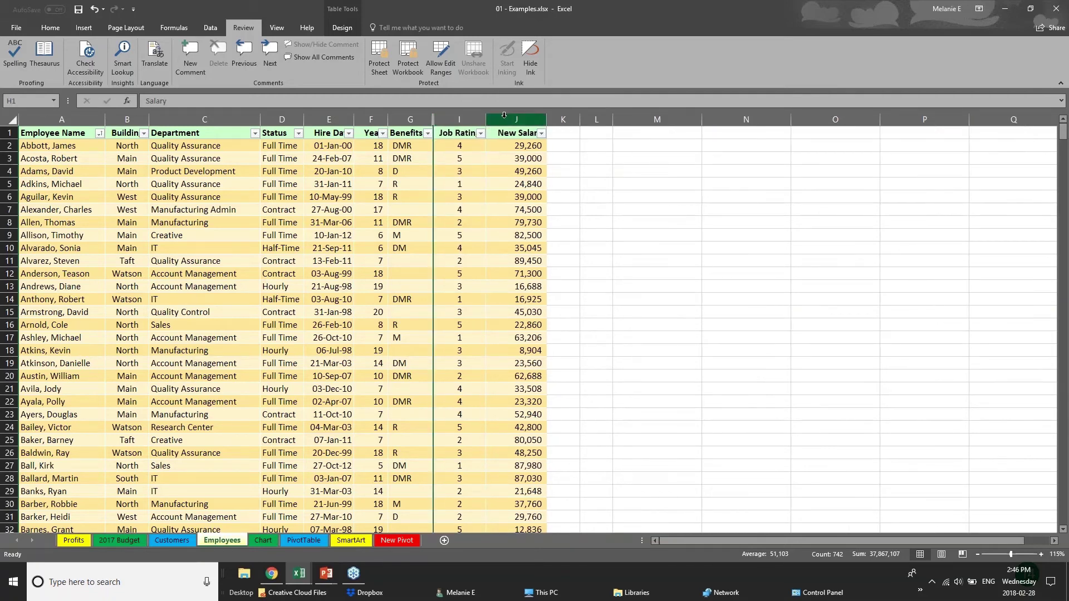
left_click(516, 119)
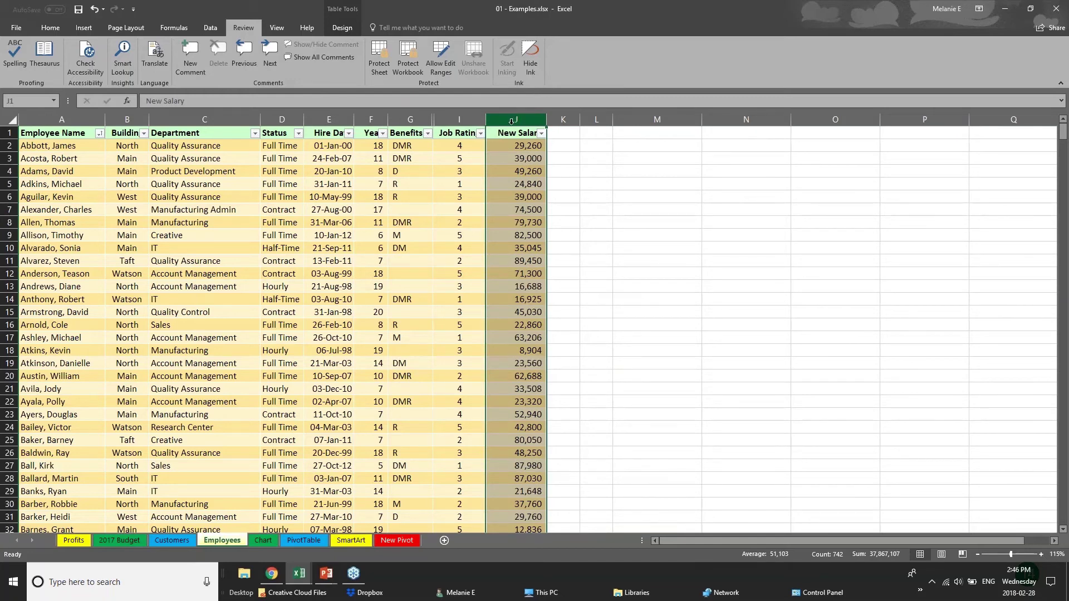
right_click(512, 121)
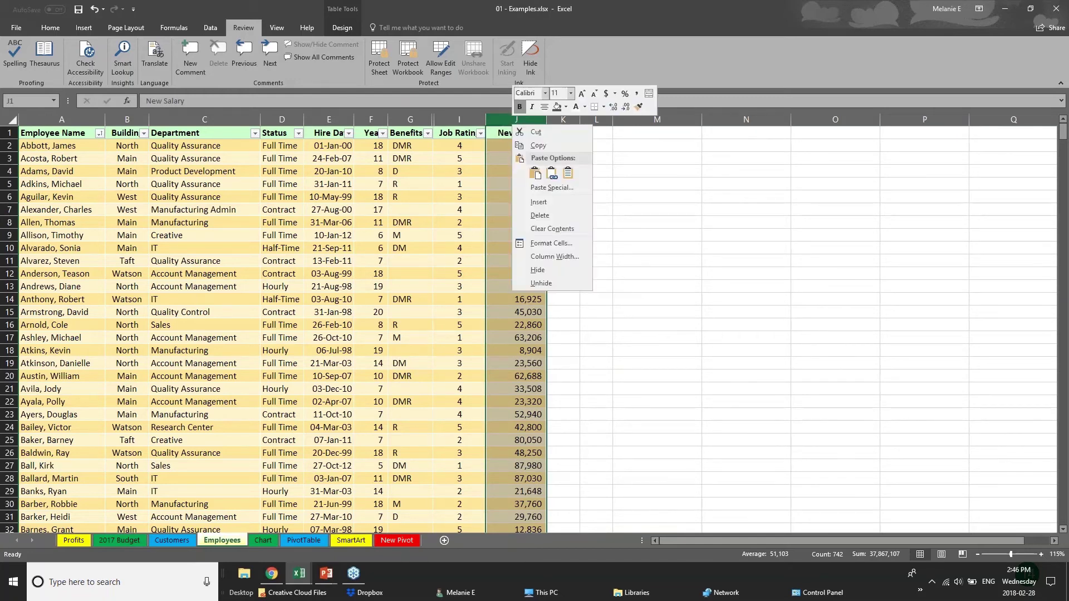
left_click(540, 270)
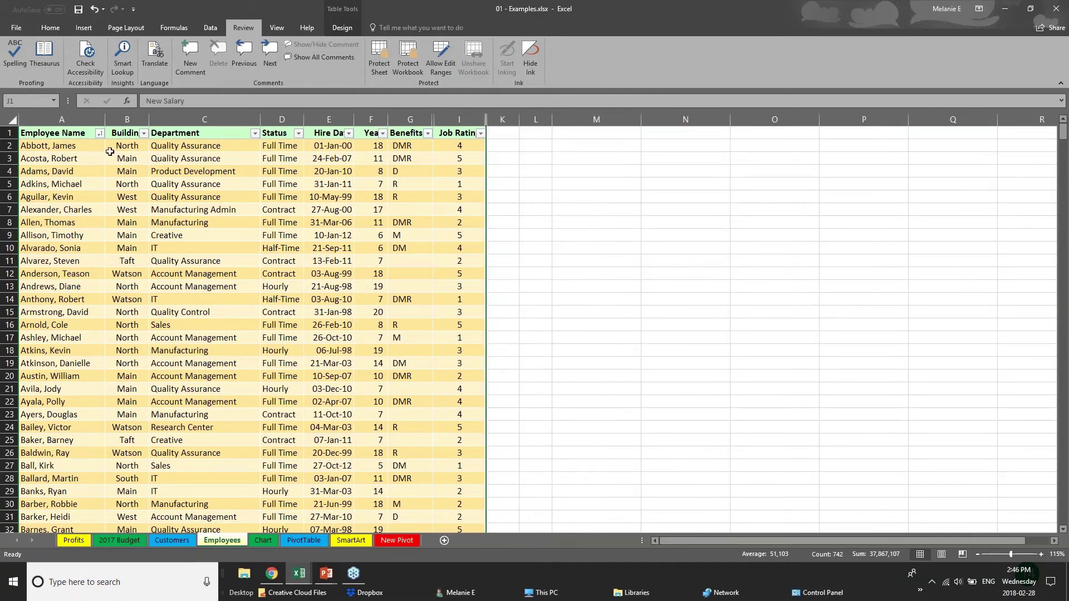
Protect the workbook structure, entering and confirming a password
left_click(414, 56)
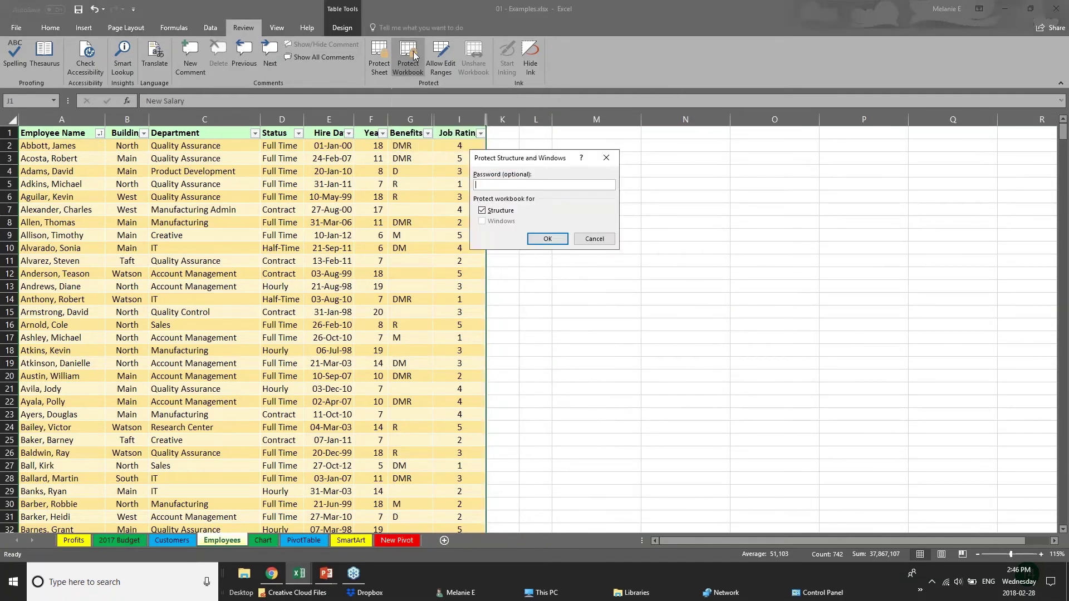
type("••")
key("Return")
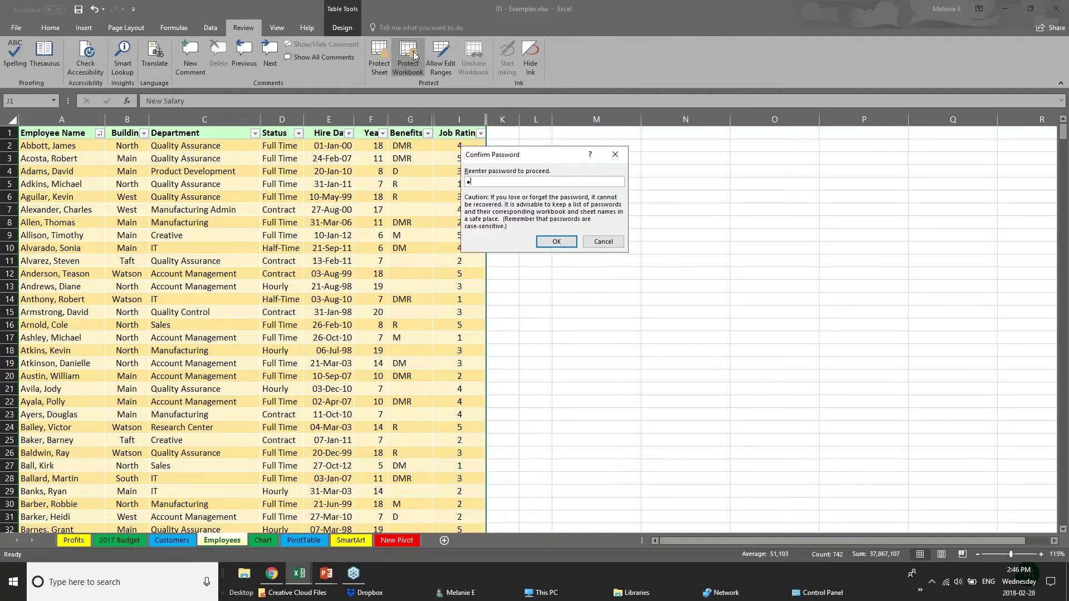
type("•")
key("Return")
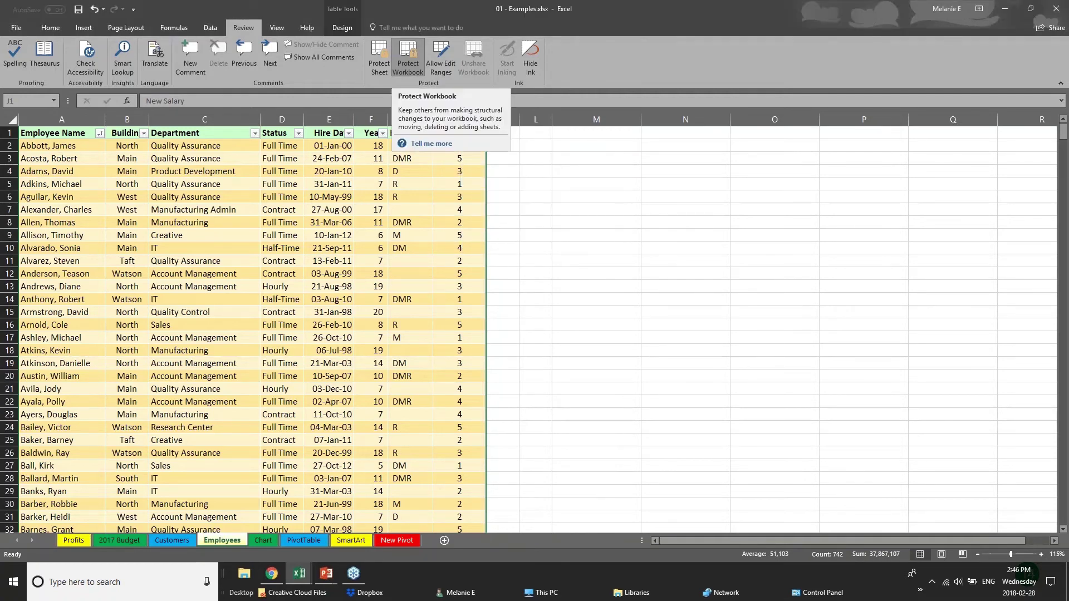
Click through several Employees table cells, including the IT cell and hire date E15
left_click(355, 234)
left_click(415, 223)
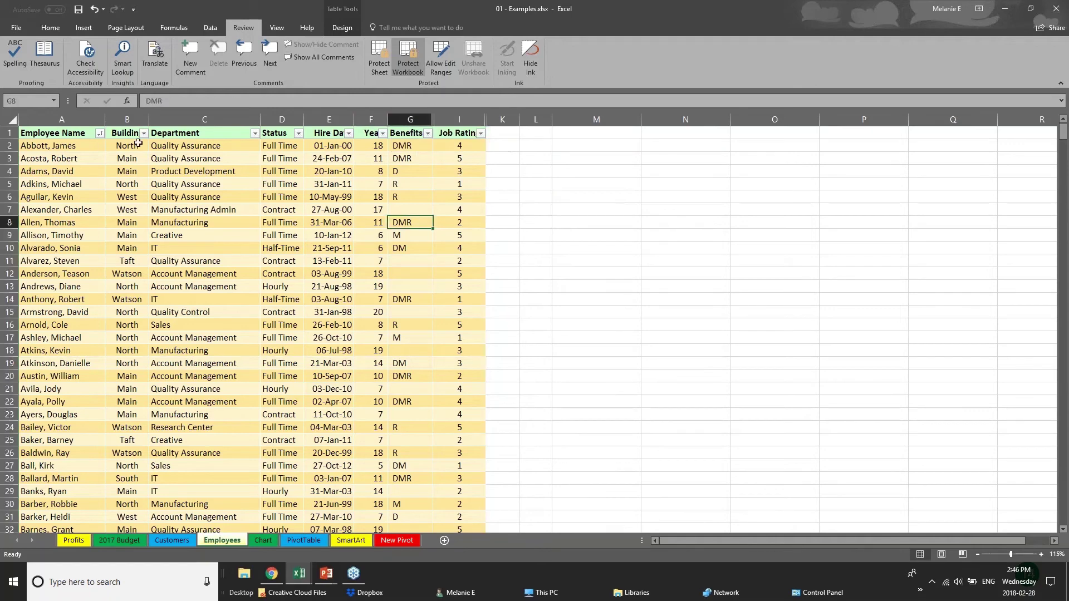
left_click(138, 143)
left_click(134, 197)
left_click(21, 389)
left_click(159, 300)
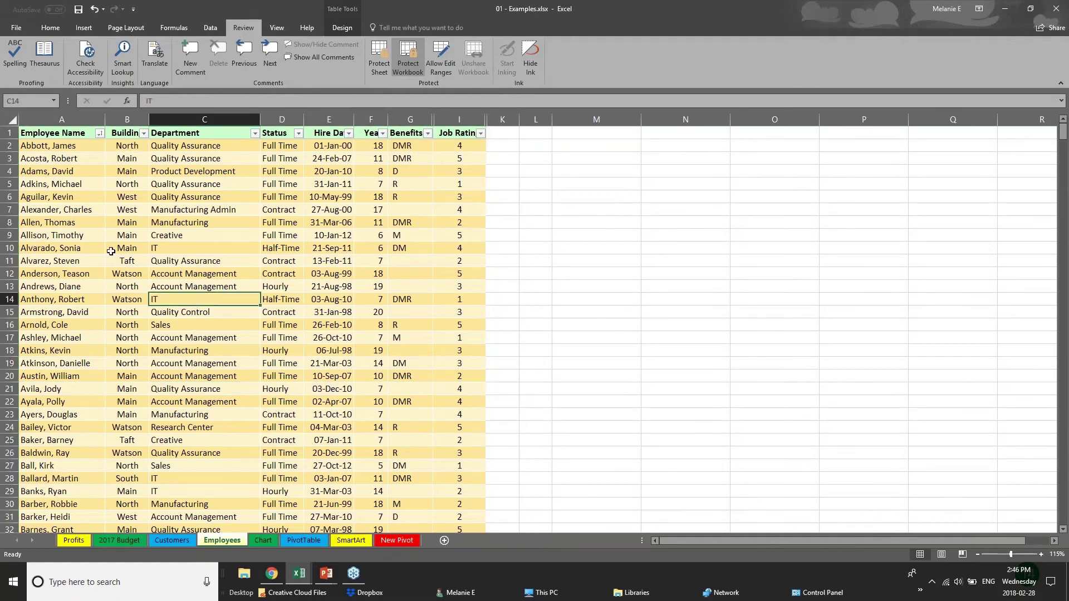
left_click(111, 251)
left_click(316, 311)
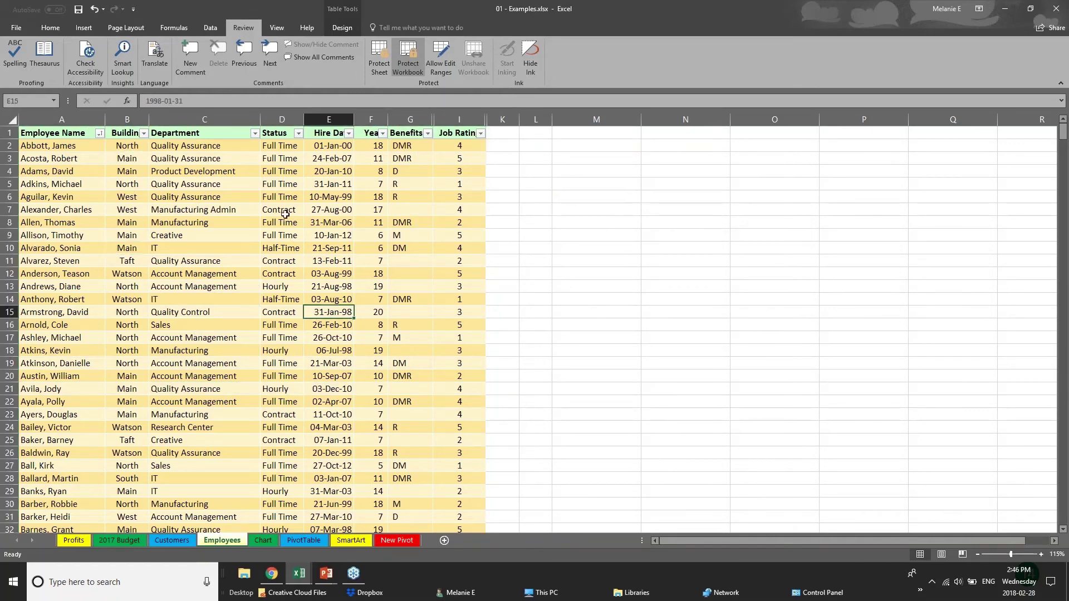
Select the Benefits column, Account Management cell C12, then the Department and Status columns
left_click(397, 118)
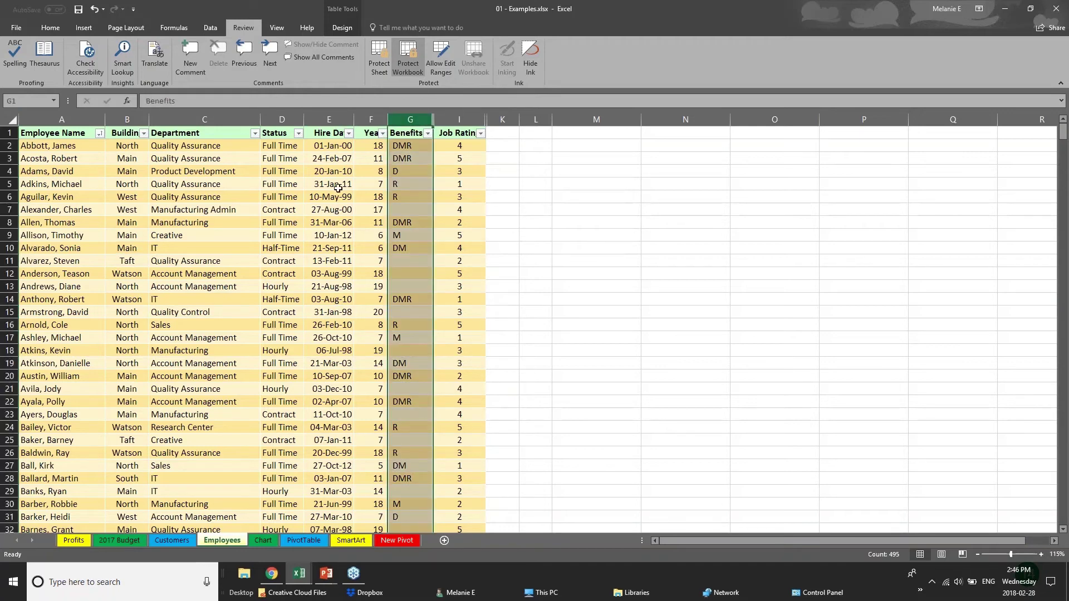
left_click(251, 198)
left_click(186, 275)
scroll(184, 284, "down", 11)
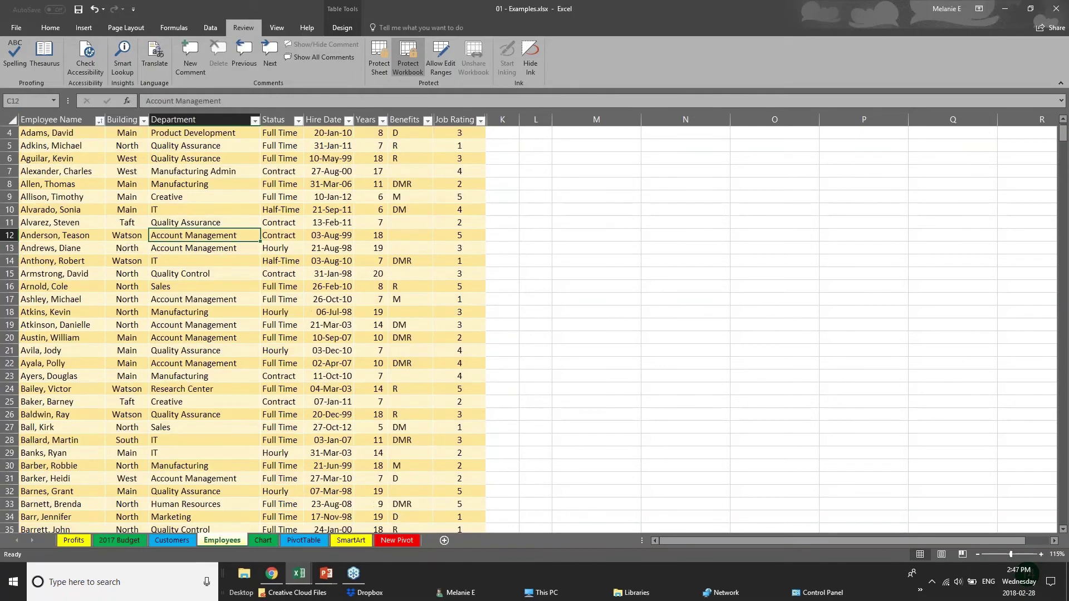
scroll(185, 283, "up", 11)
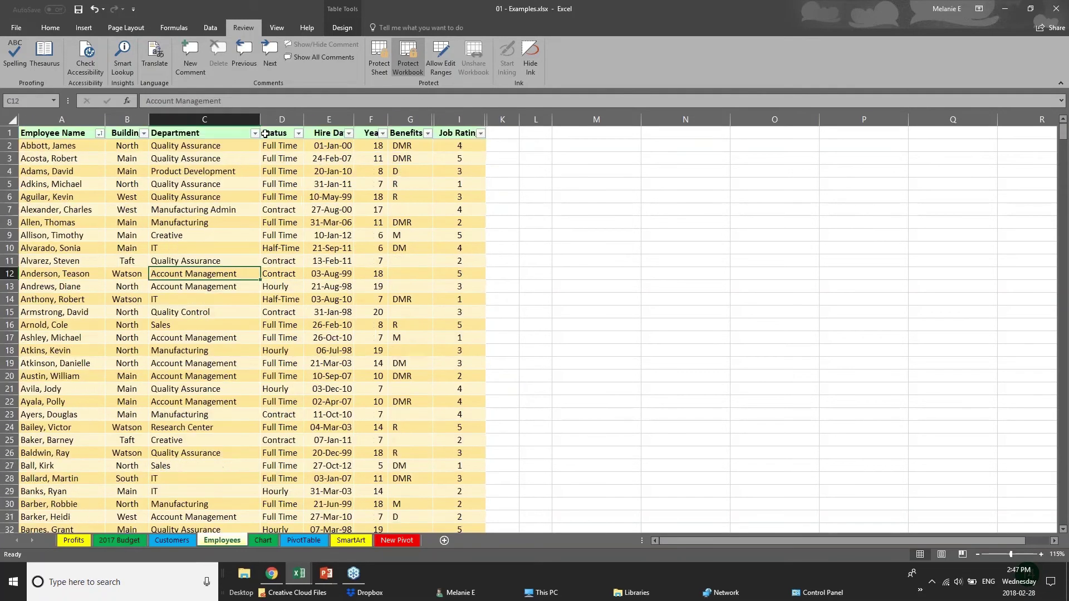
left_click(204, 119)
left_click(276, 118)
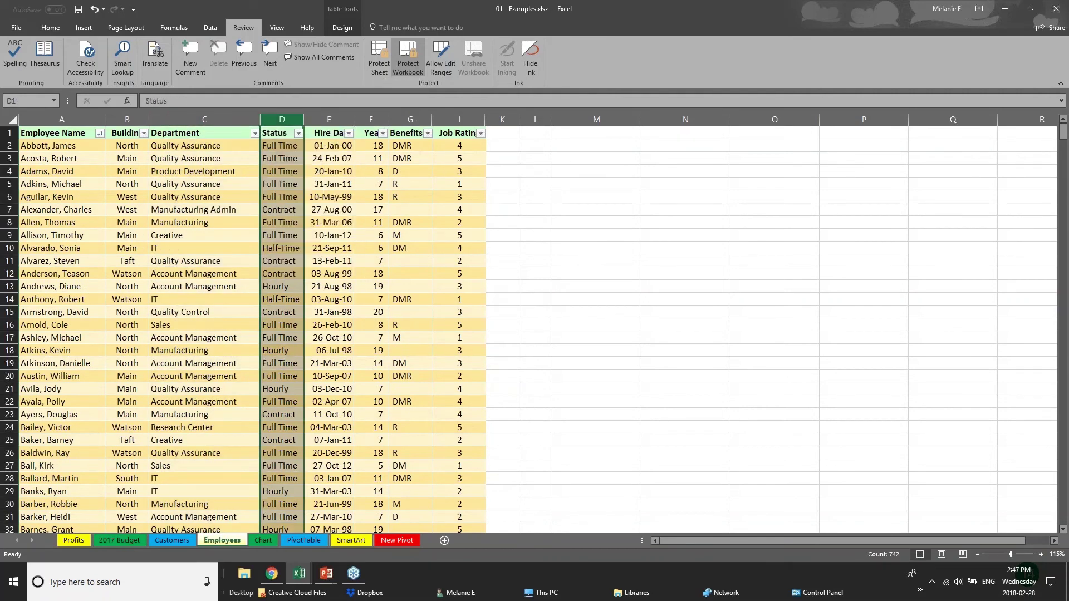
Try Unhide from the Years and Benefits column headers to confirm the salary columns stay hidden
right_click(378, 120)
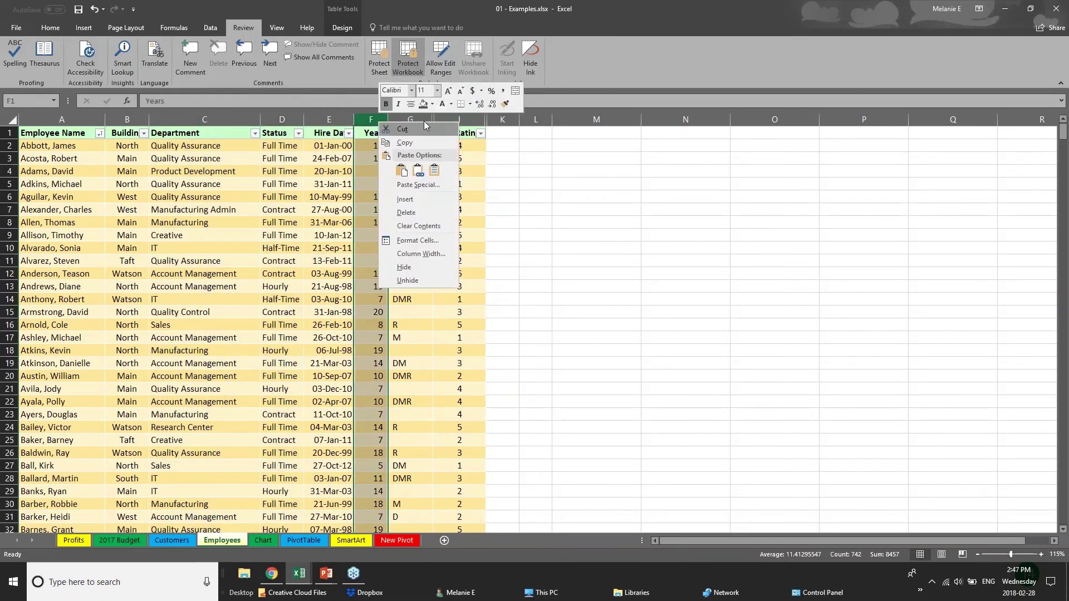
left_click(425, 281)
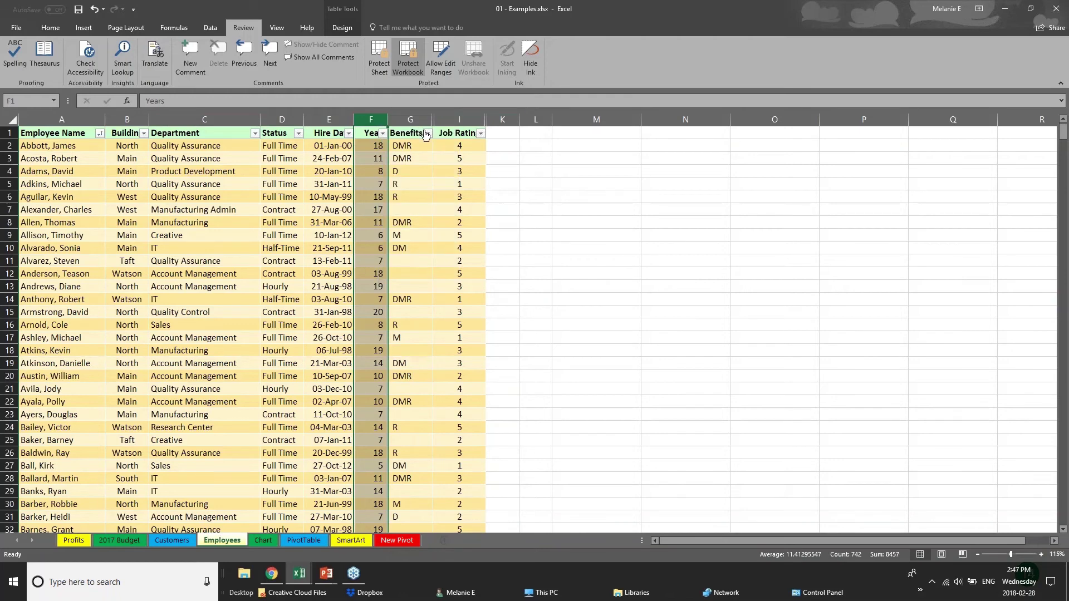
right_click(410, 119)
left_click(535, 287)
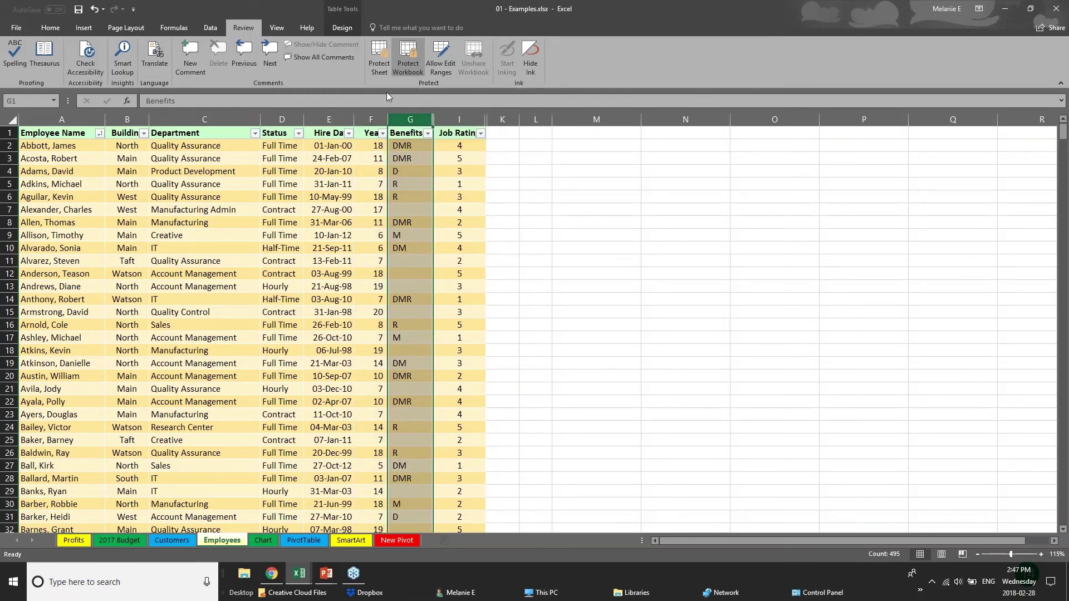
right_click(401, 119)
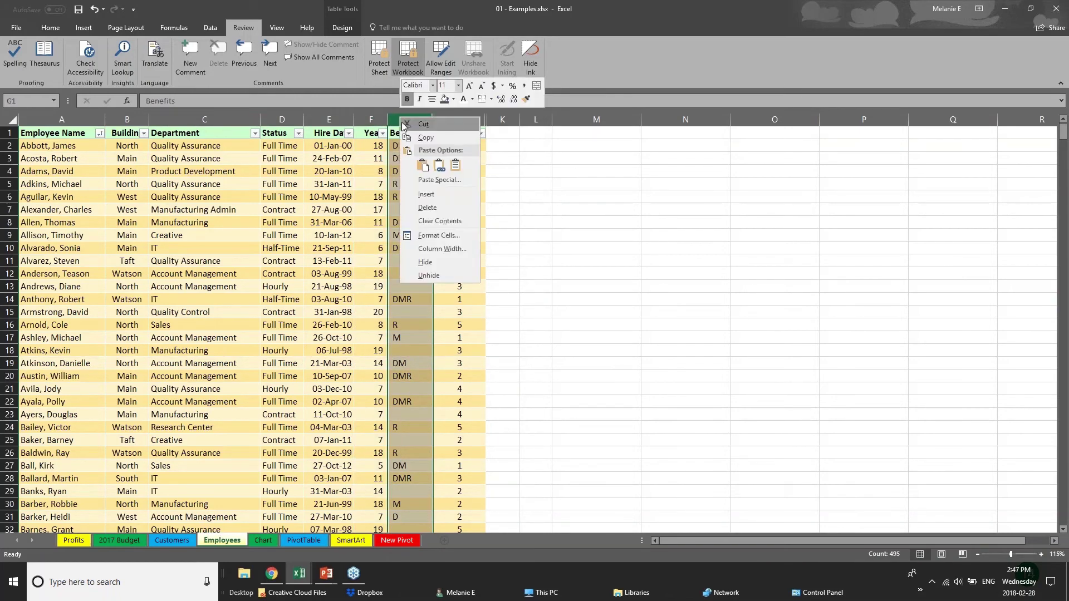
left_click(270, 120)
left_click(236, 119)
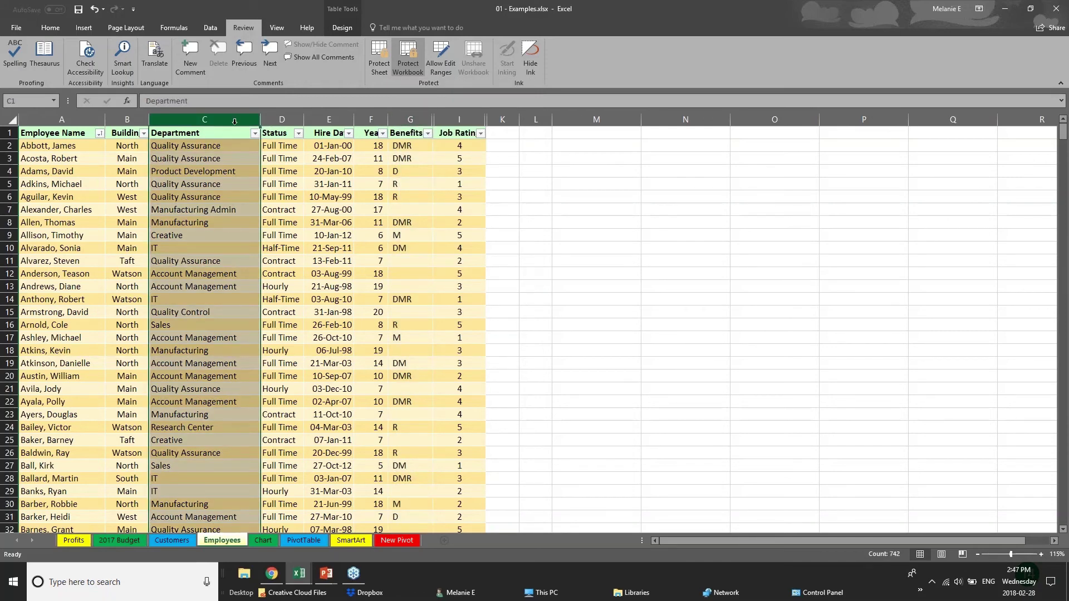
left_click(271, 120)
left_click(332, 119)
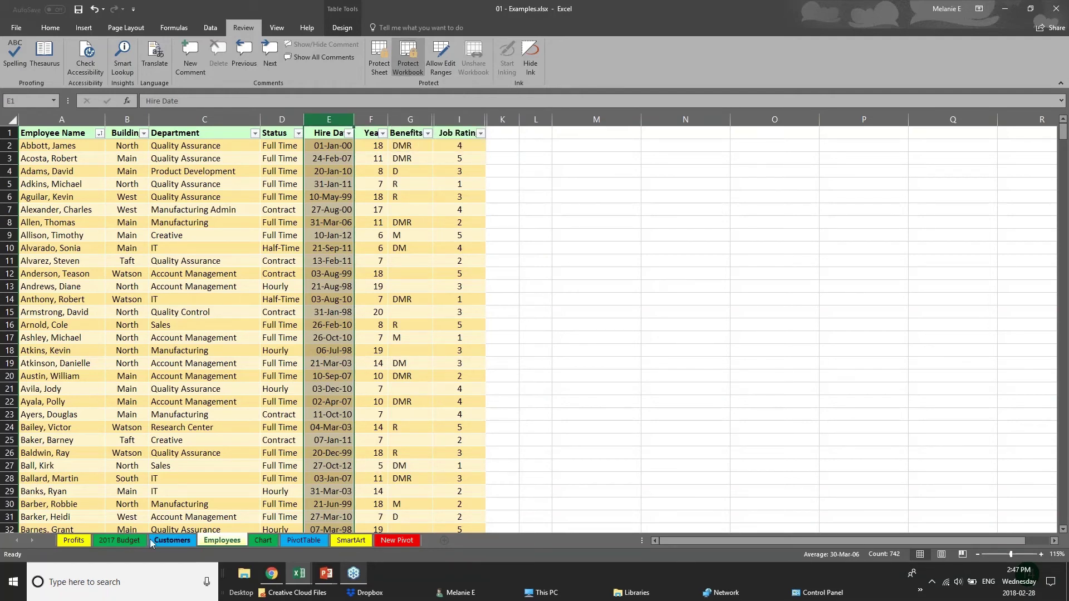
left_click(120, 542)
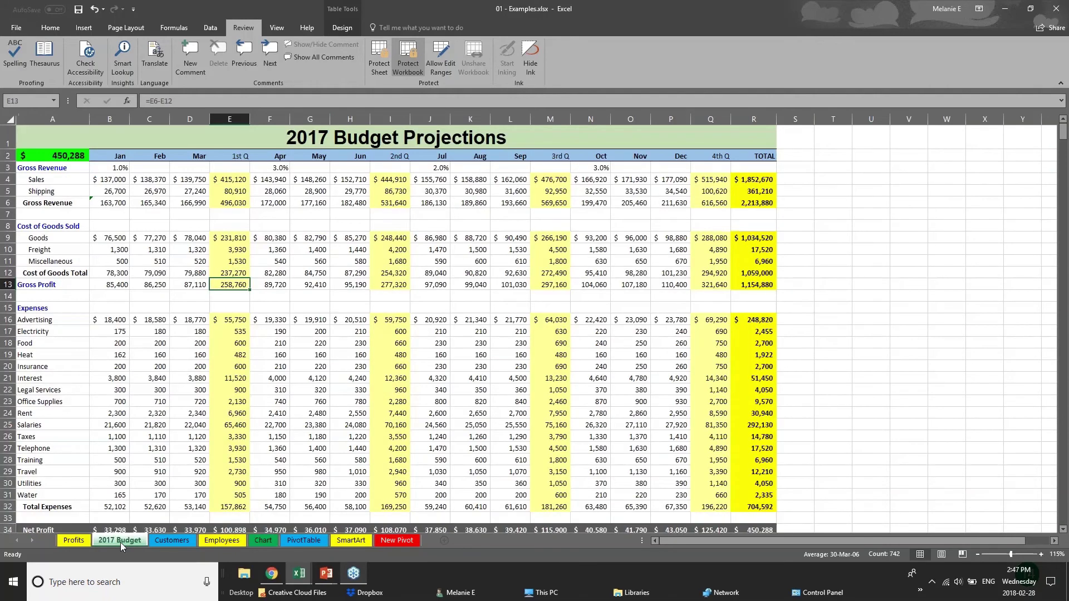
left_click(239, 542)
left_click(261, 540)
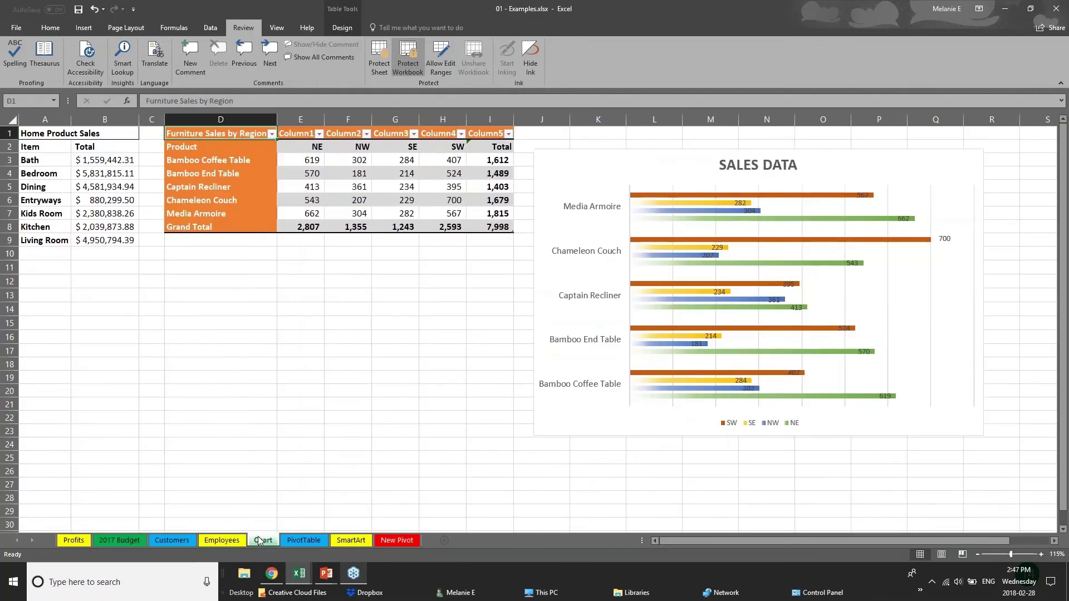
left_click(298, 543)
left_click(166, 540)
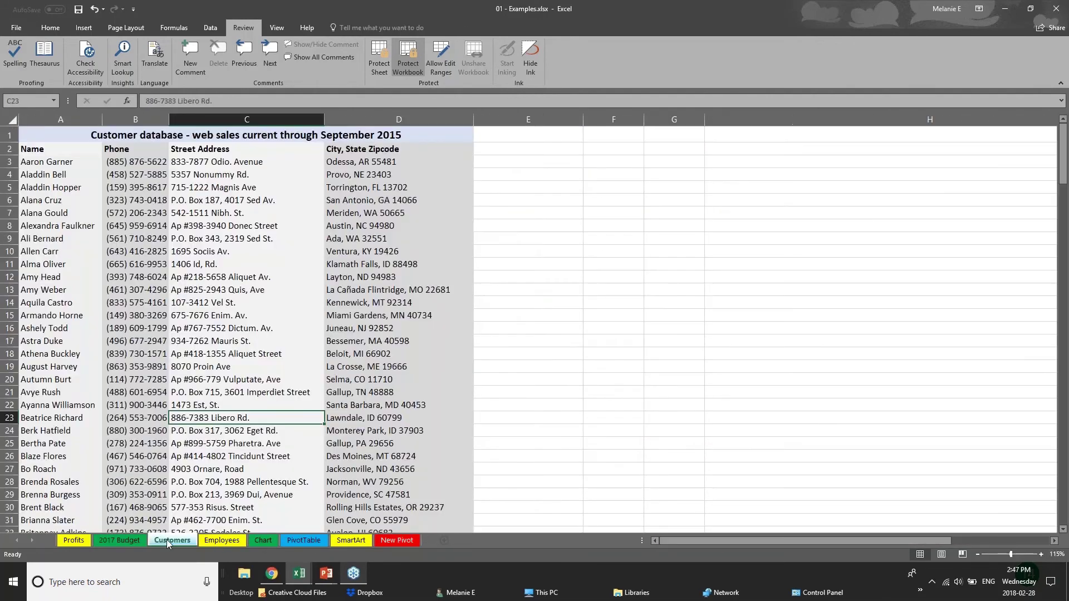
left_click(199, 540)
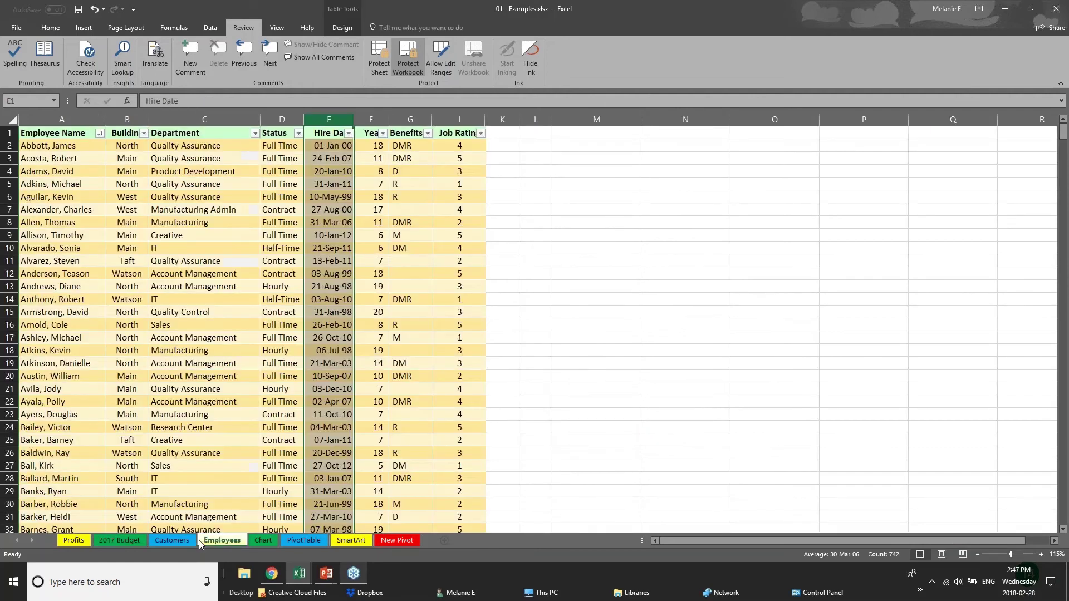
Unprotect the workbook with its password and hide the Employees sheet
right_click(229, 543)
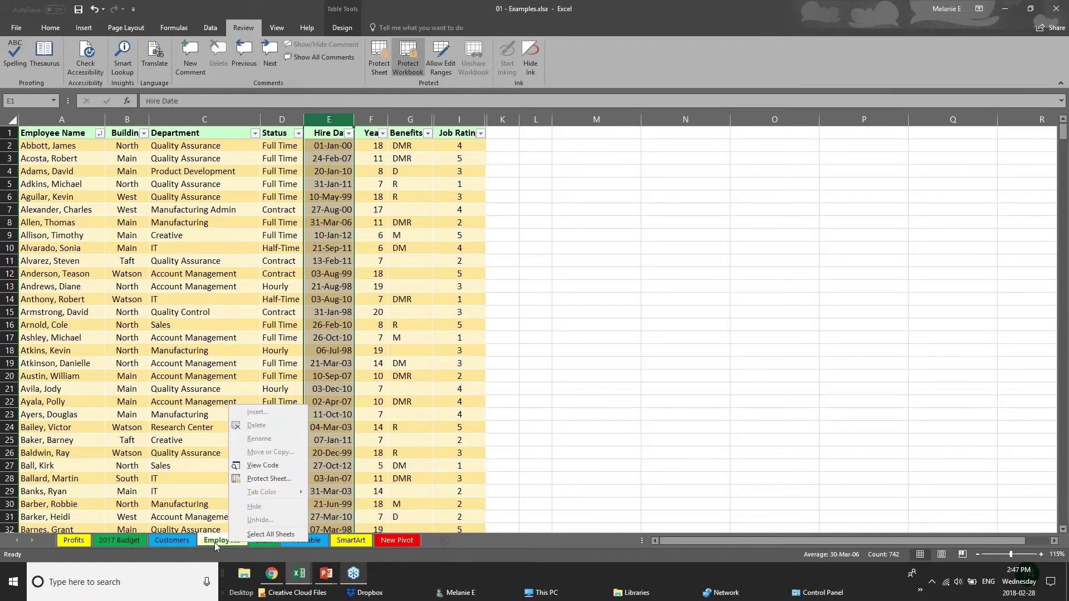
left_click(415, 66)
type("p")
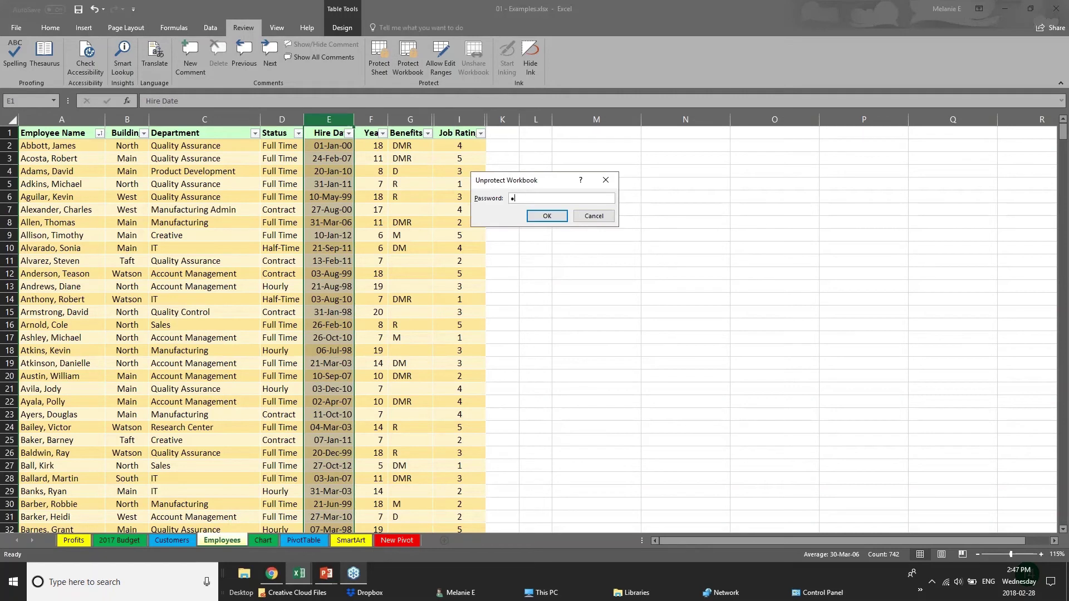
key("Return")
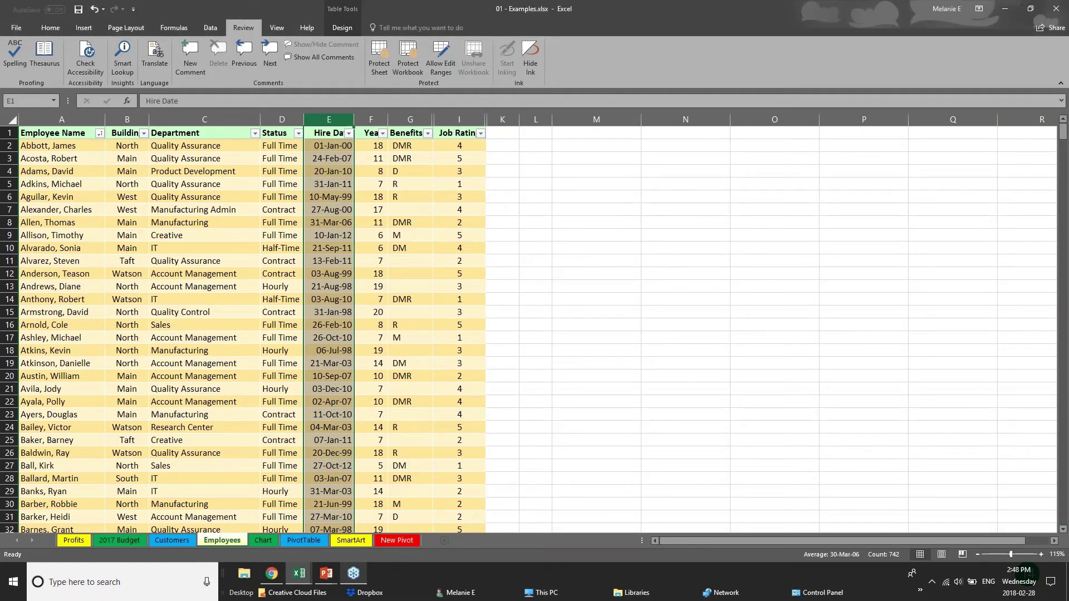
right_click(233, 543)
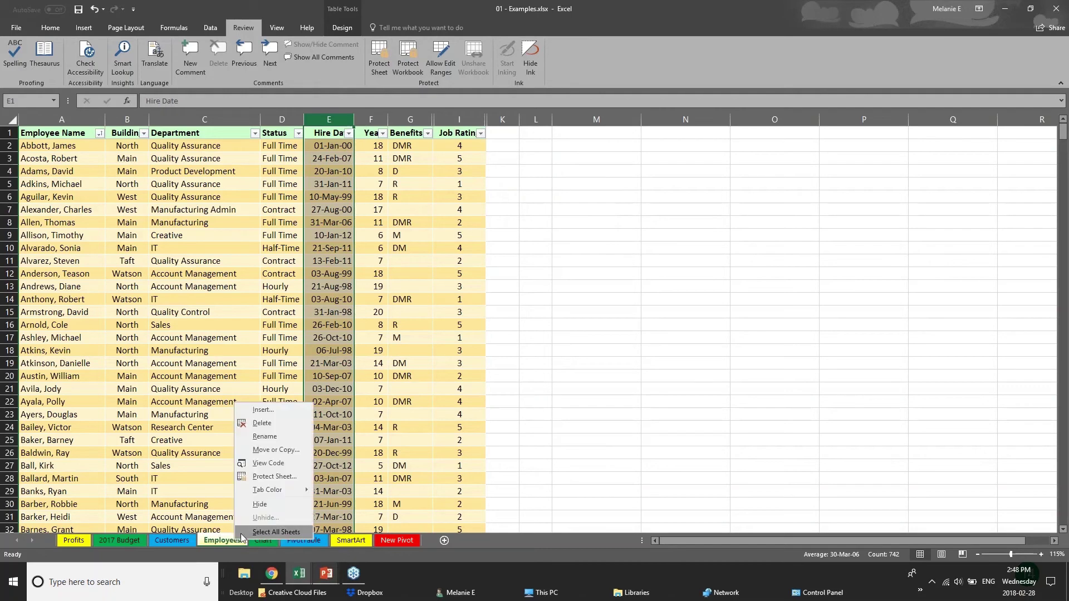
left_click(260, 504)
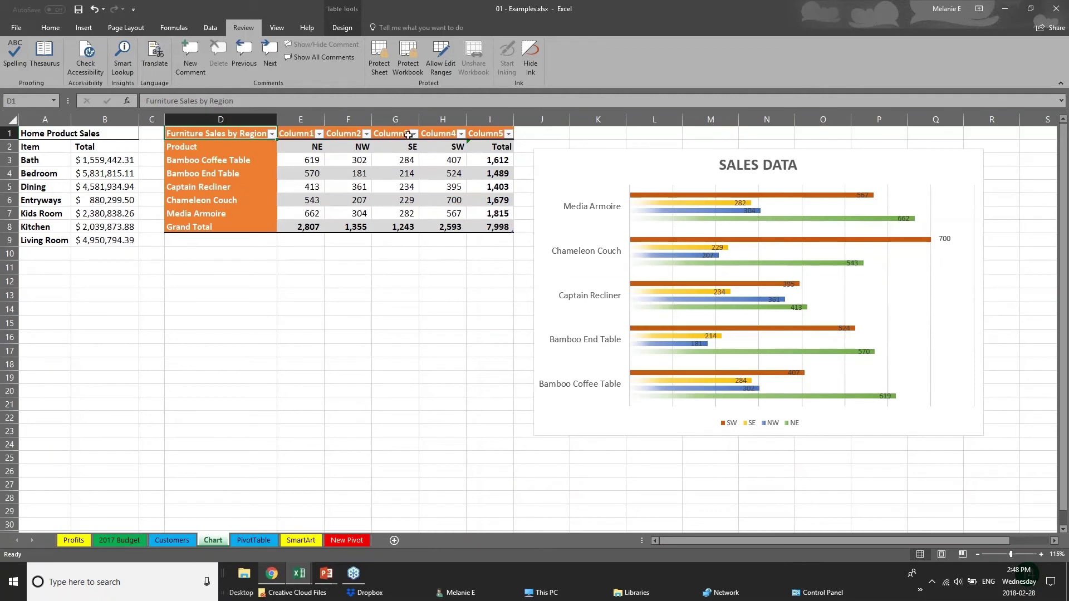
Protect the workbook structure again, entering and confirming the password
left_click(414, 67)
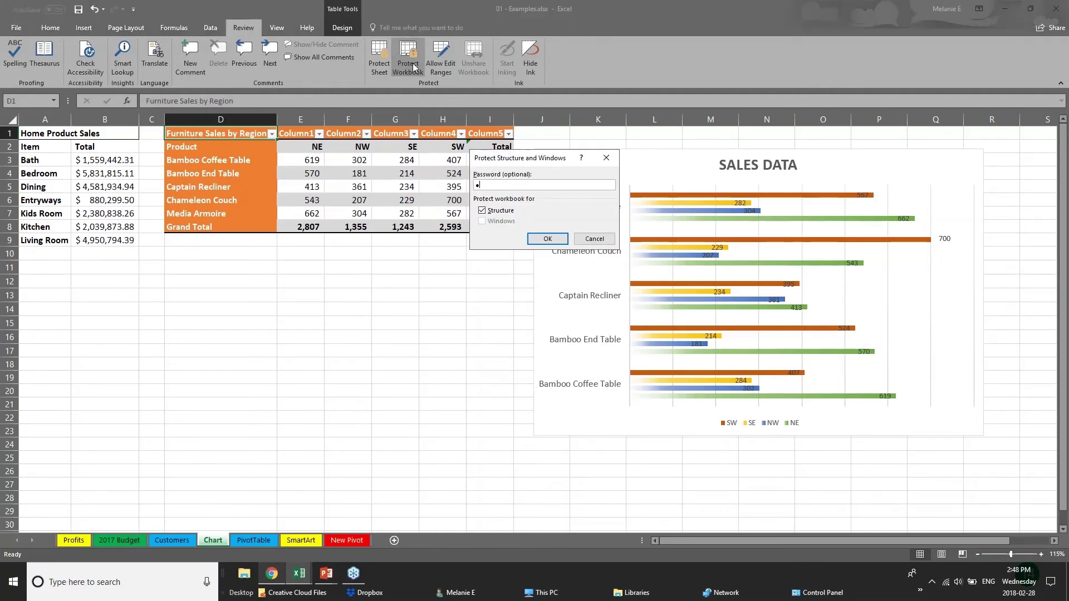
key("Return")
type("•")
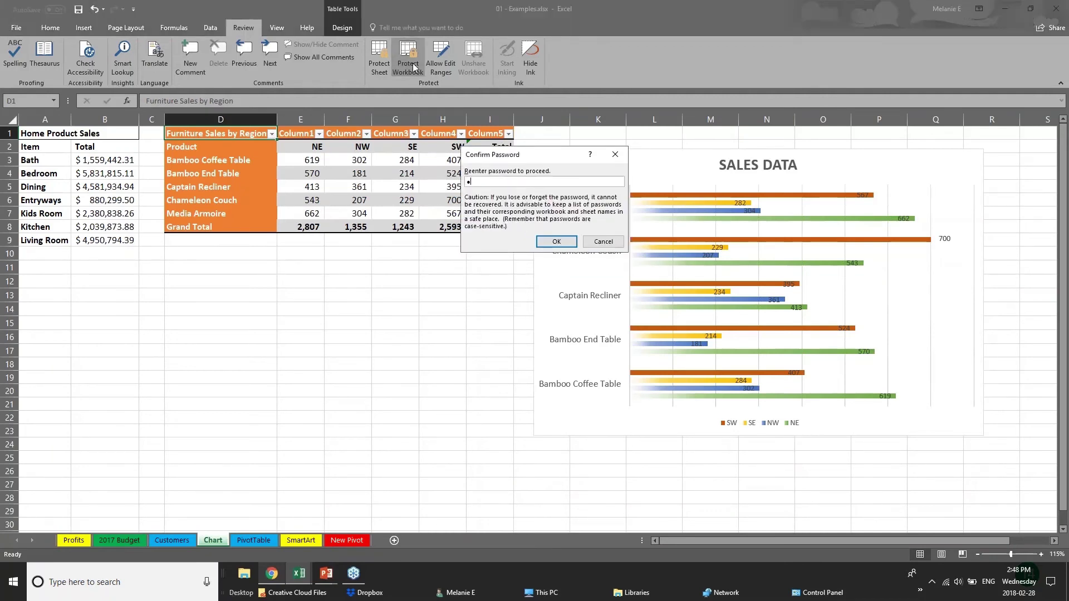
type("•")
key("Return")
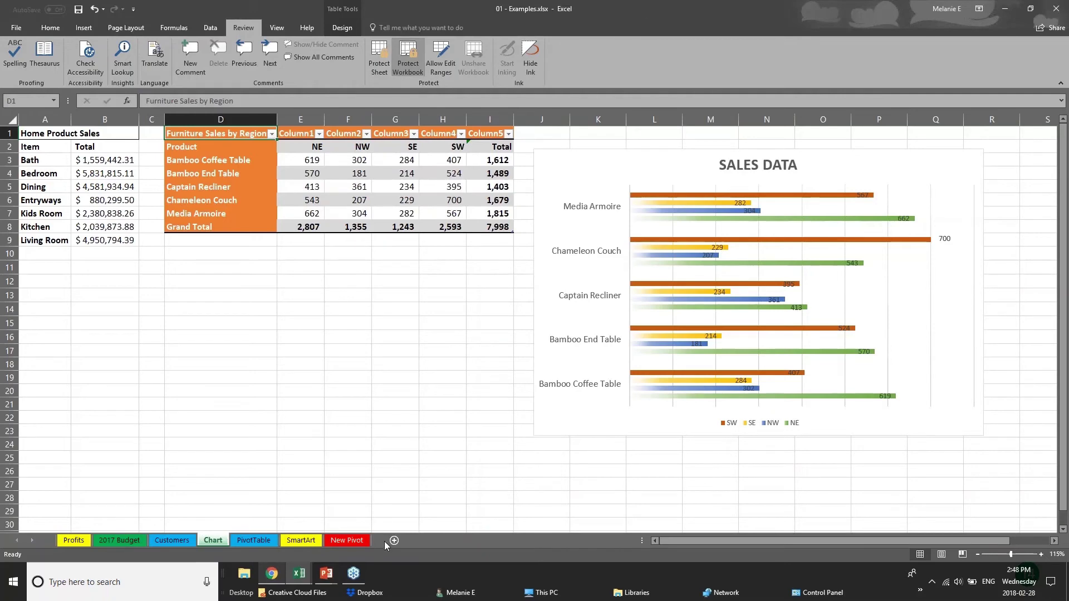
Check that sheet-tab actions are greyed out under protection, then go to the Chart sheet
left_click(172, 541)
left_click(254, 540)
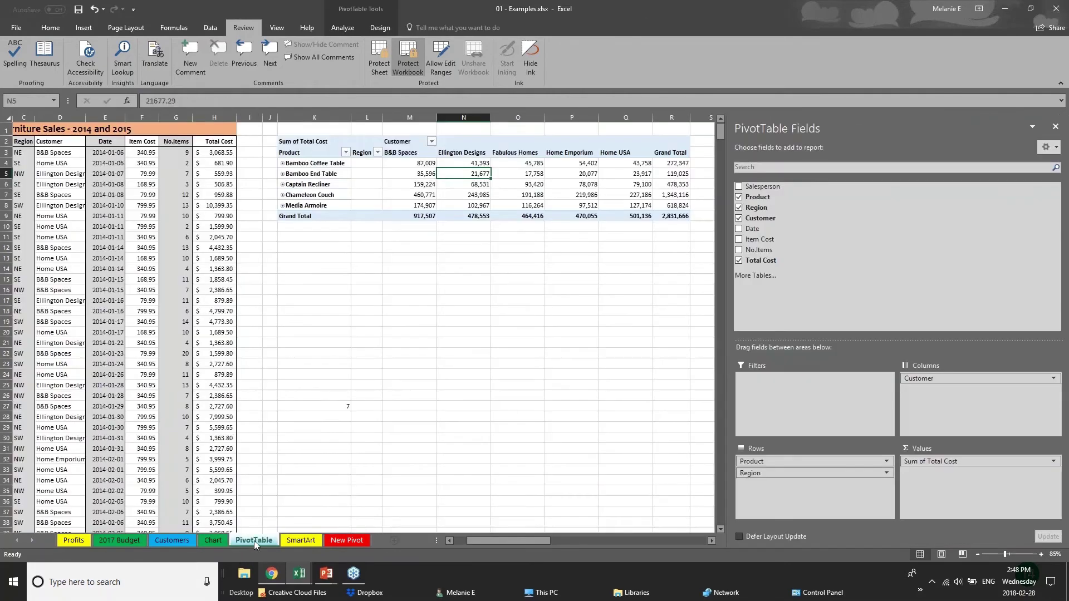
right_click(255, 541)
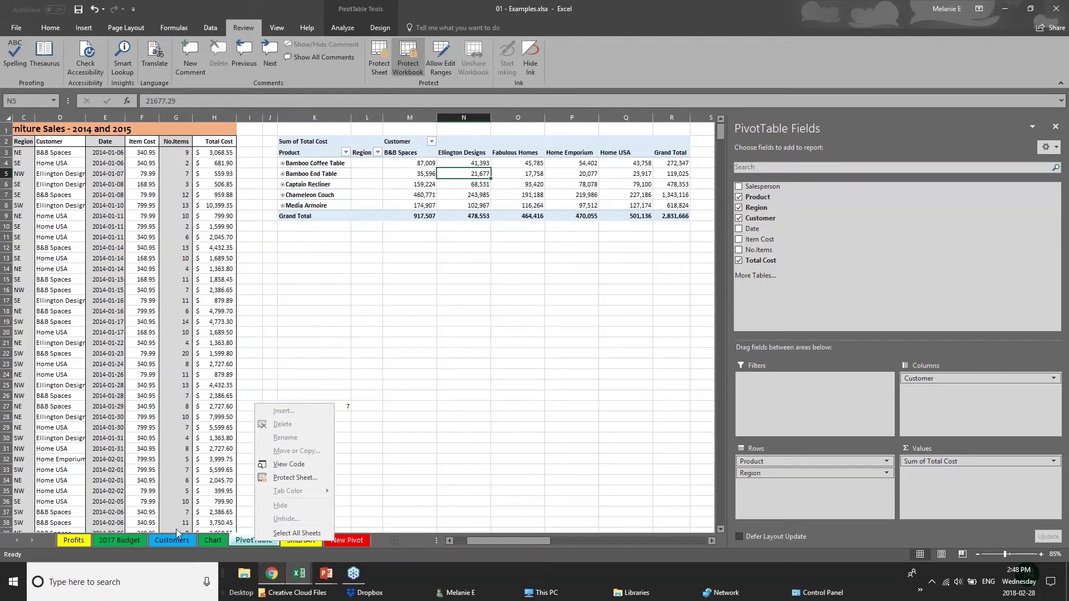
left_click(180, 543)
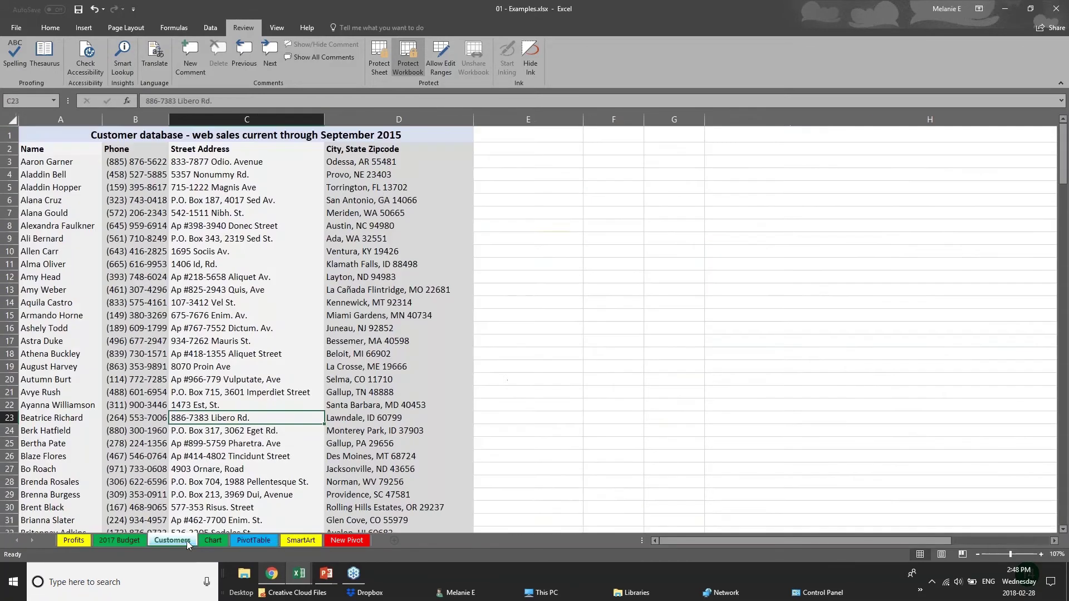
left_click(213, 541)
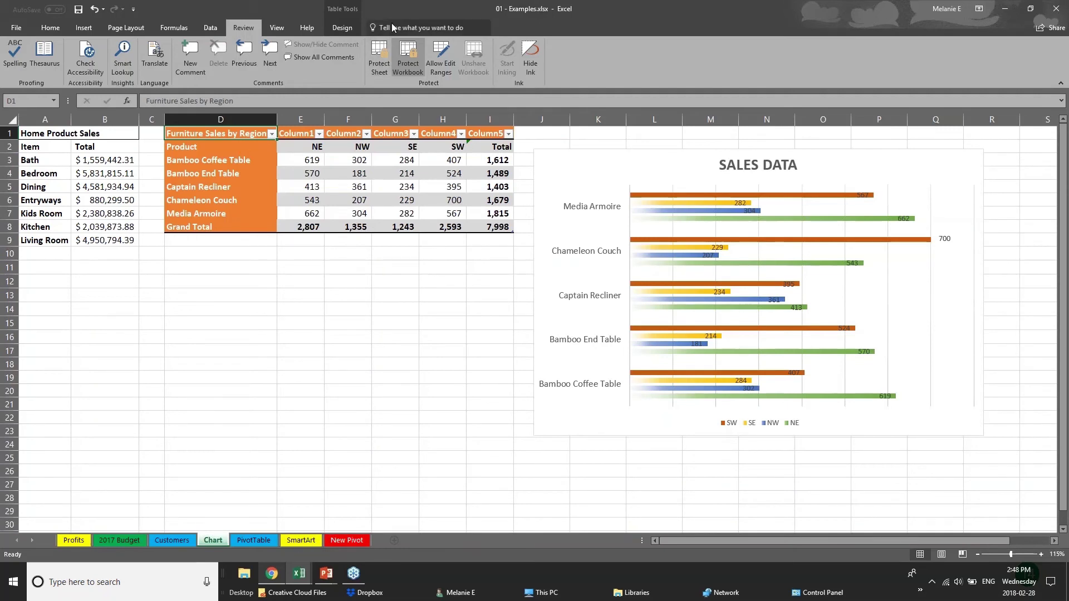
Unprotect the workbook structure by entering its password
left_click(405, 51)
type("•••")
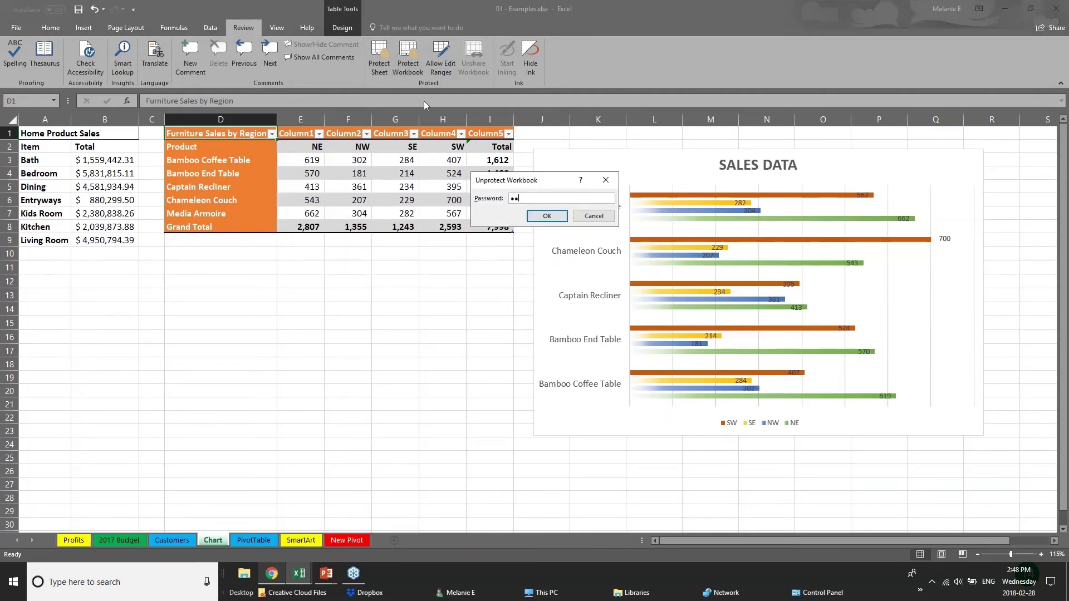
key("Return")
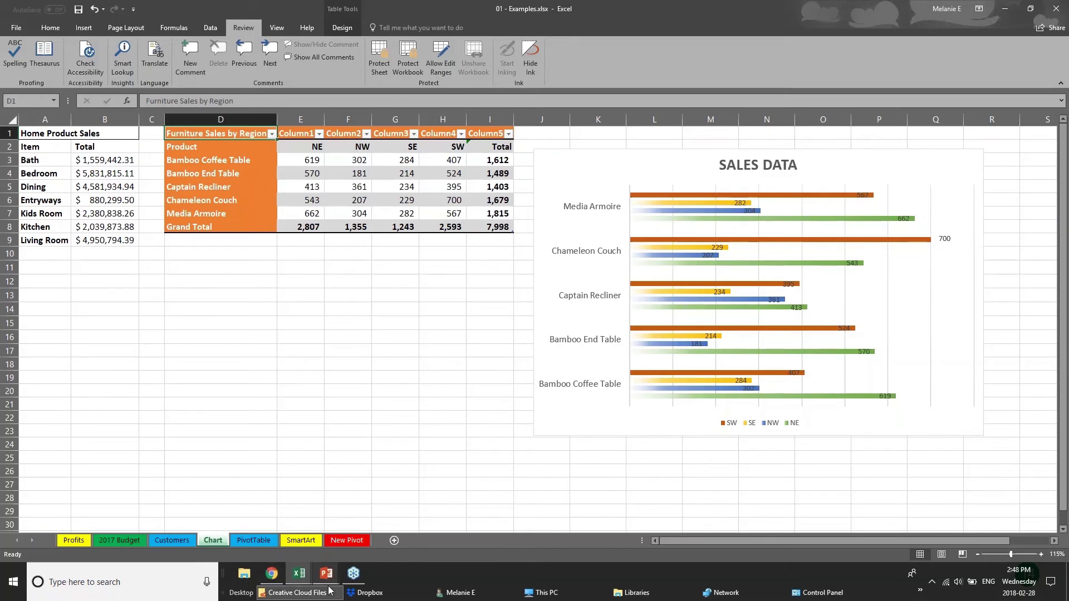
Upload 01 - Examples to the personal OneDrive through Share and bring up the invite options
mouse_move(332, 583)
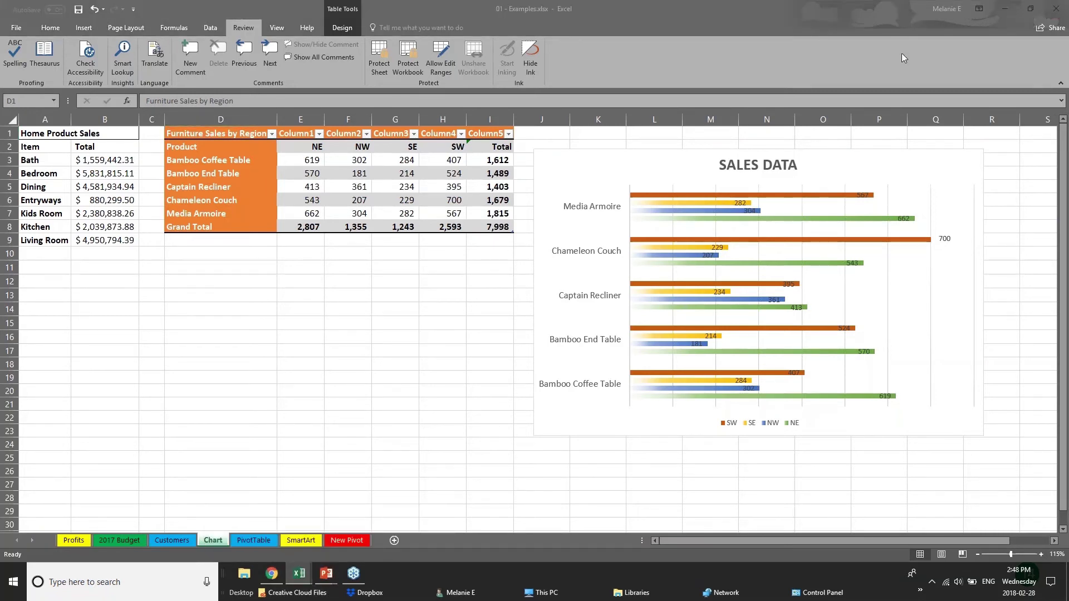
left_click(1044, 32)
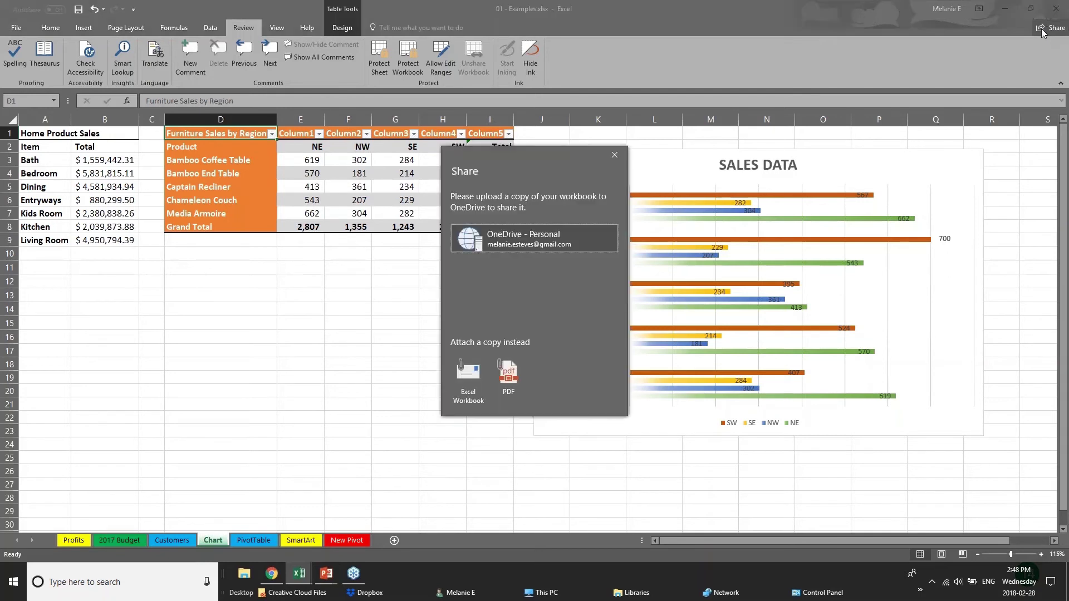
left_click(468, 244)
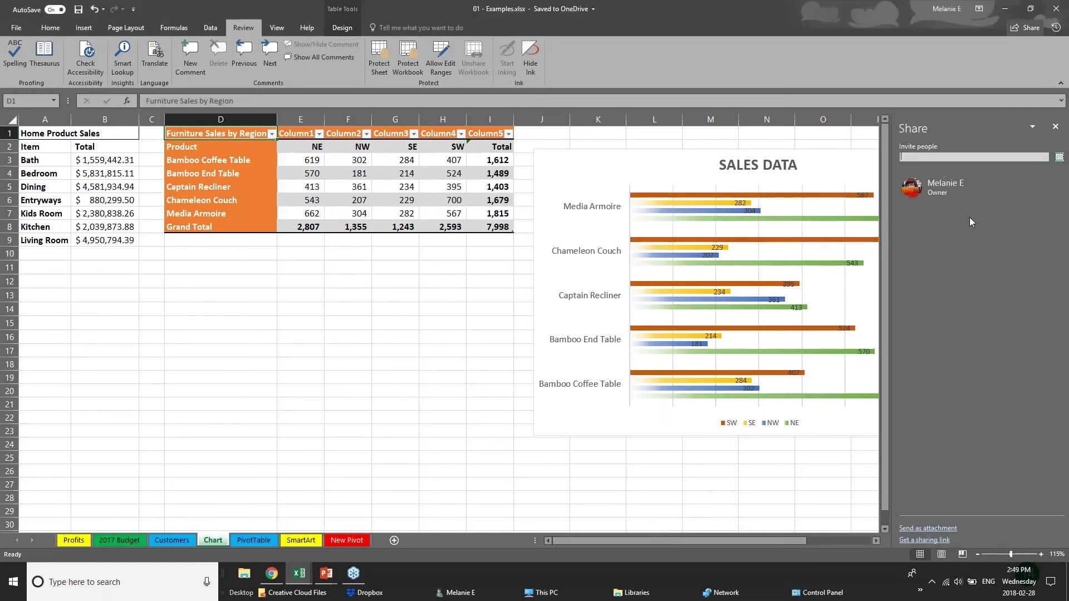
Enter a contact to invite with Can edit permission, then close the Share pane without sending
left_click(960, 156)
type("chery")
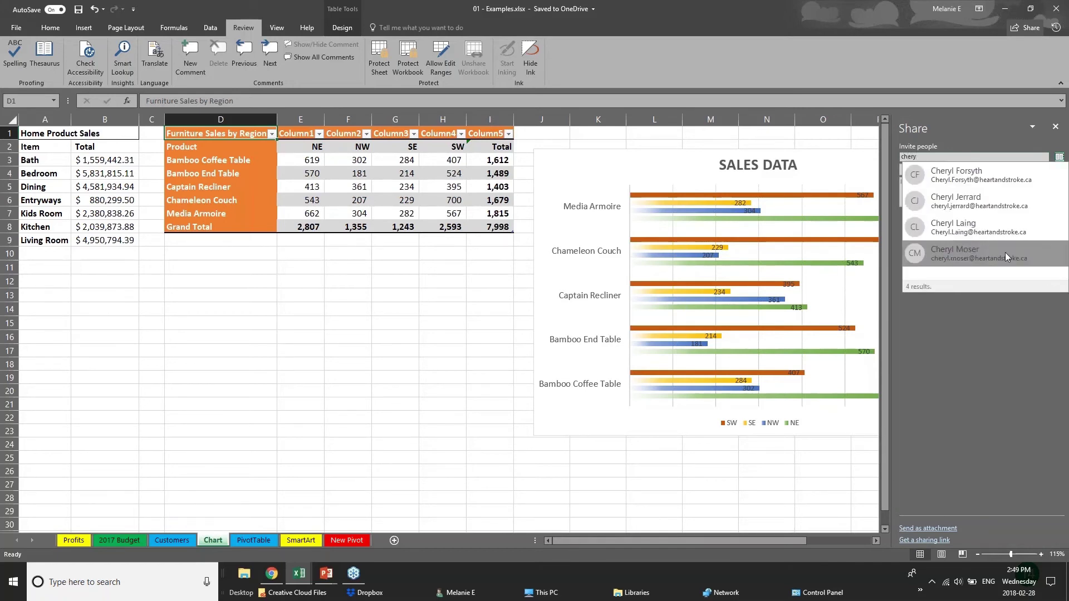
left_click(1005, 231)
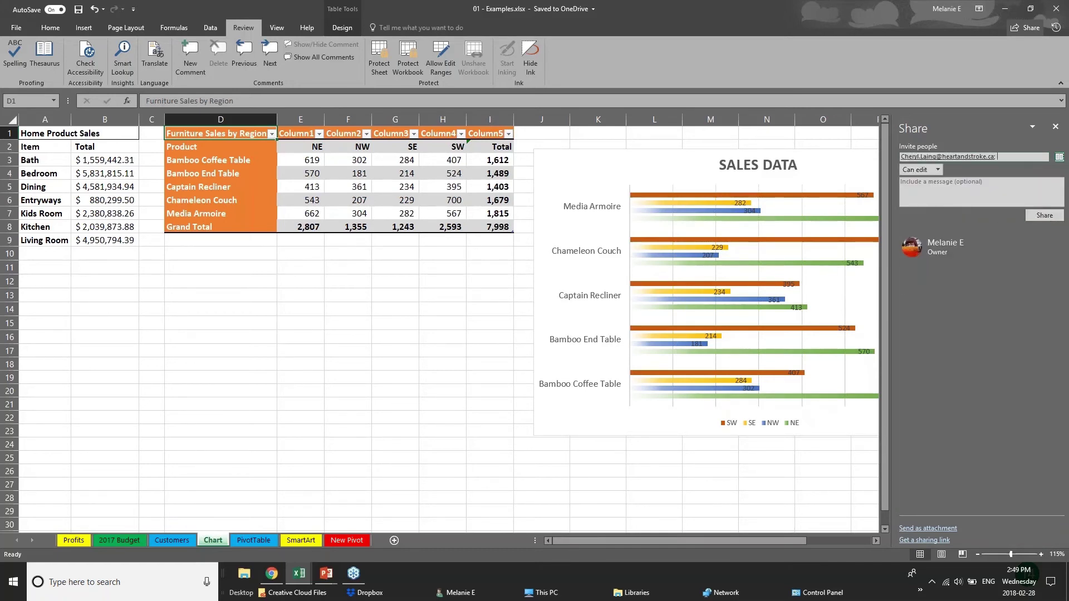
left_click(938, 169)
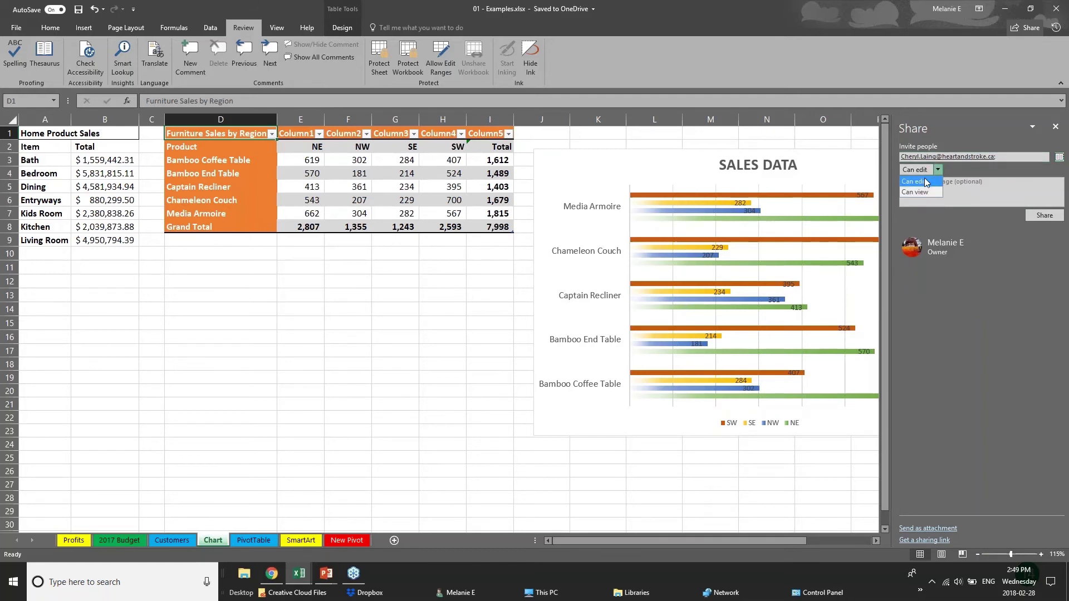
left_click(994, 264)
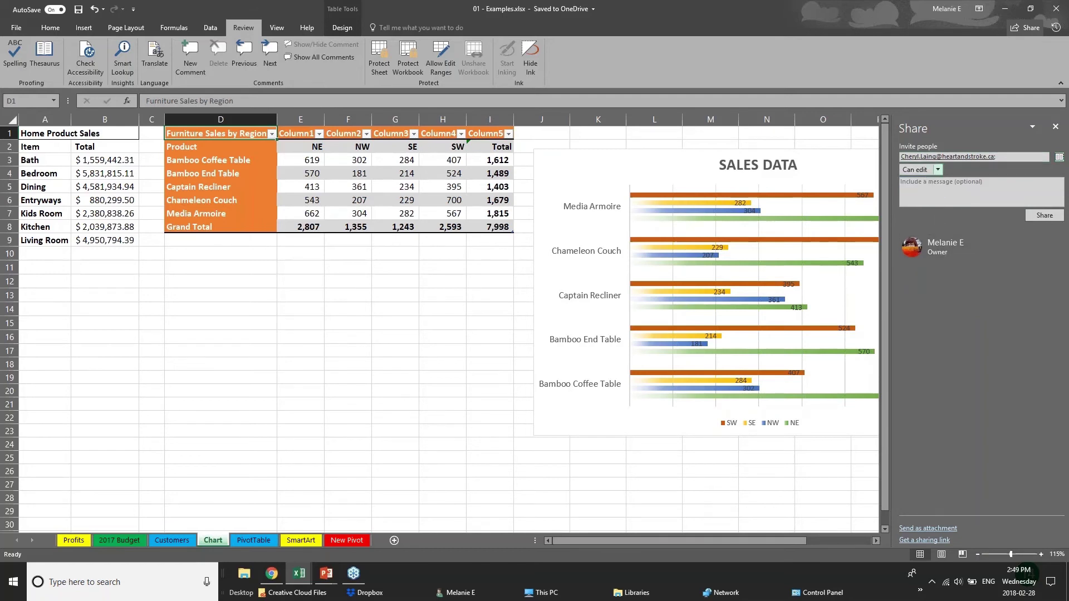
left_click(1055, 127)
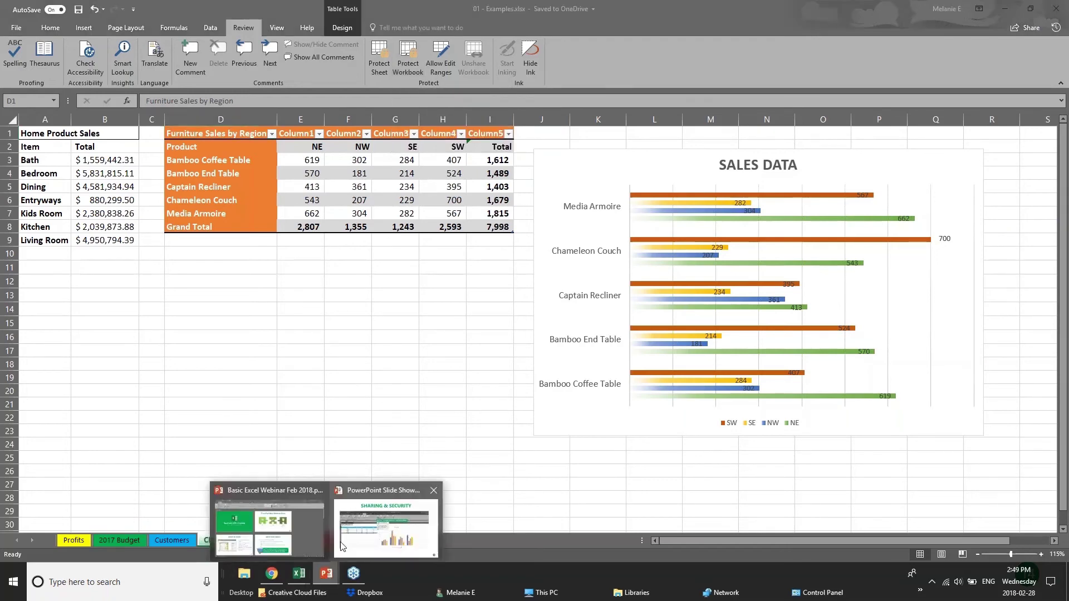
Advance the slide show to QUICK ANALYSIS TOOL, then bring Webinar Sample Workbook v1 forward in Excel
left_click(362, 512)
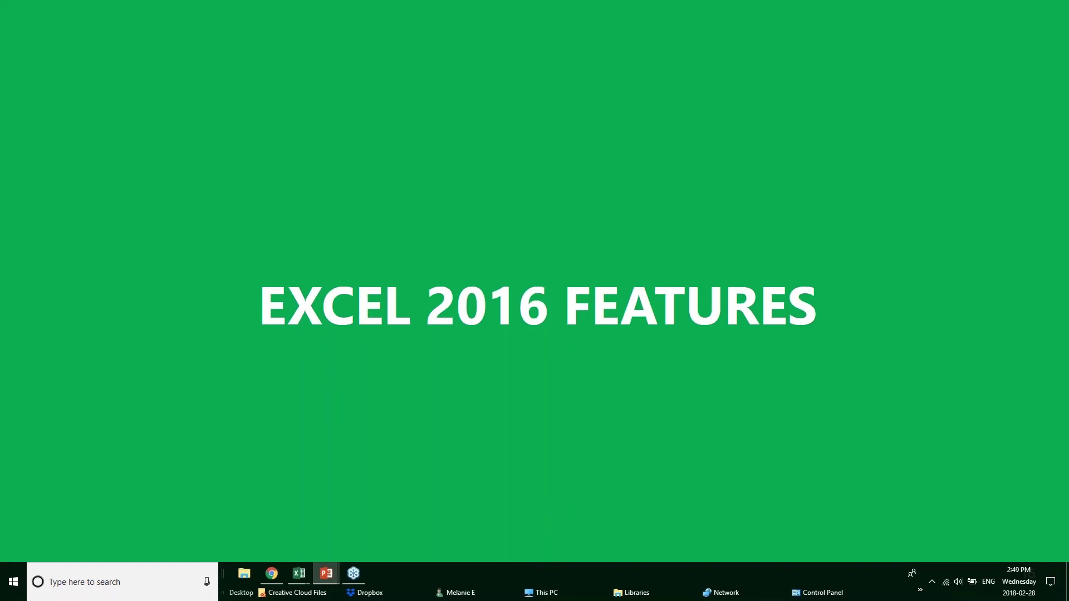
key("Right")
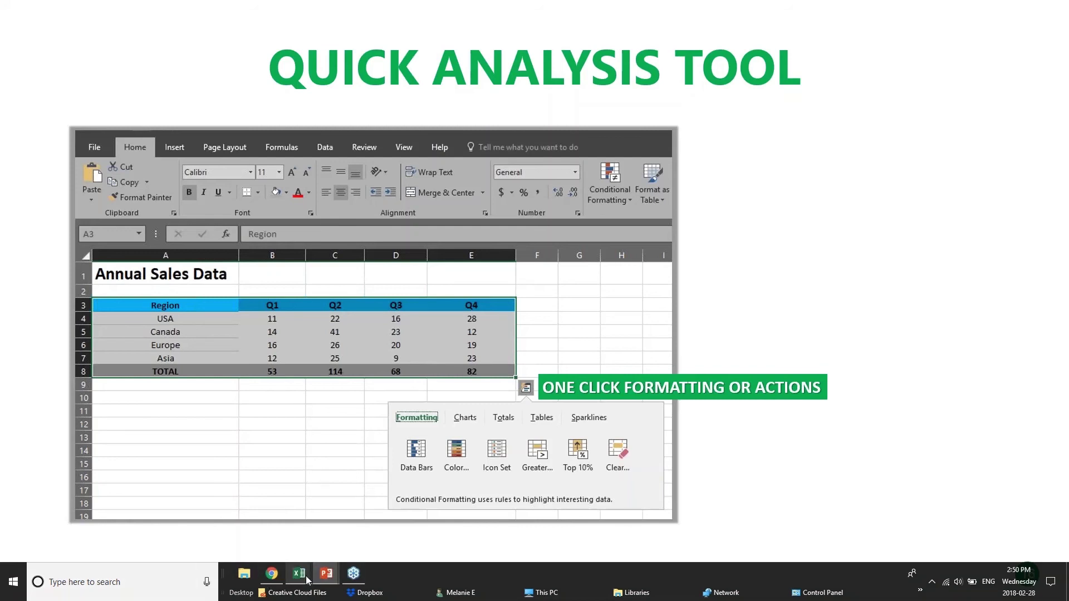
mouse_move(305, 577)
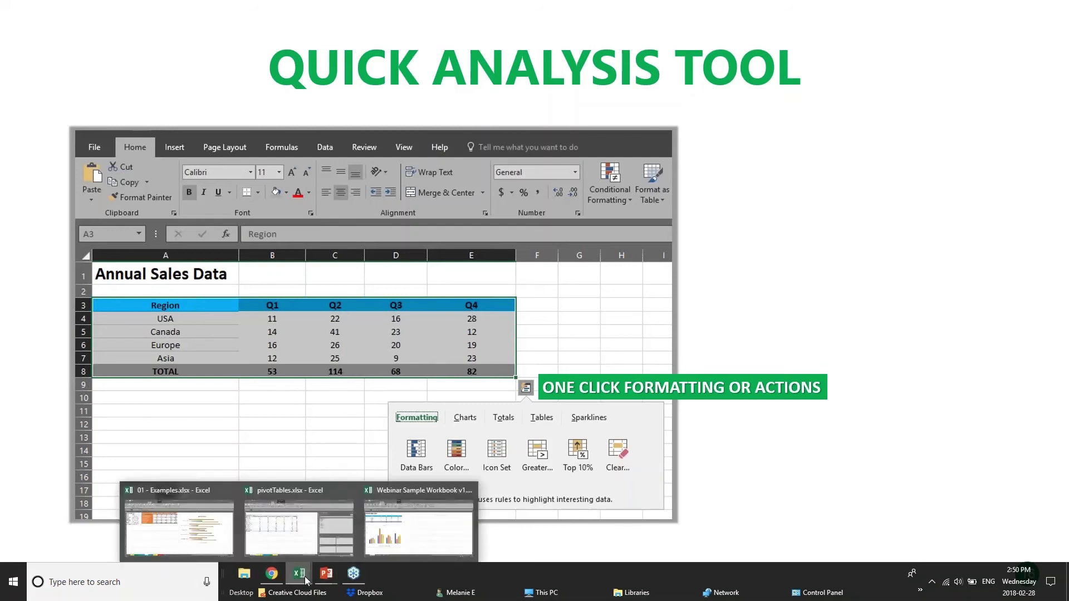
left_click(406, 533)
left_click(399, 250)
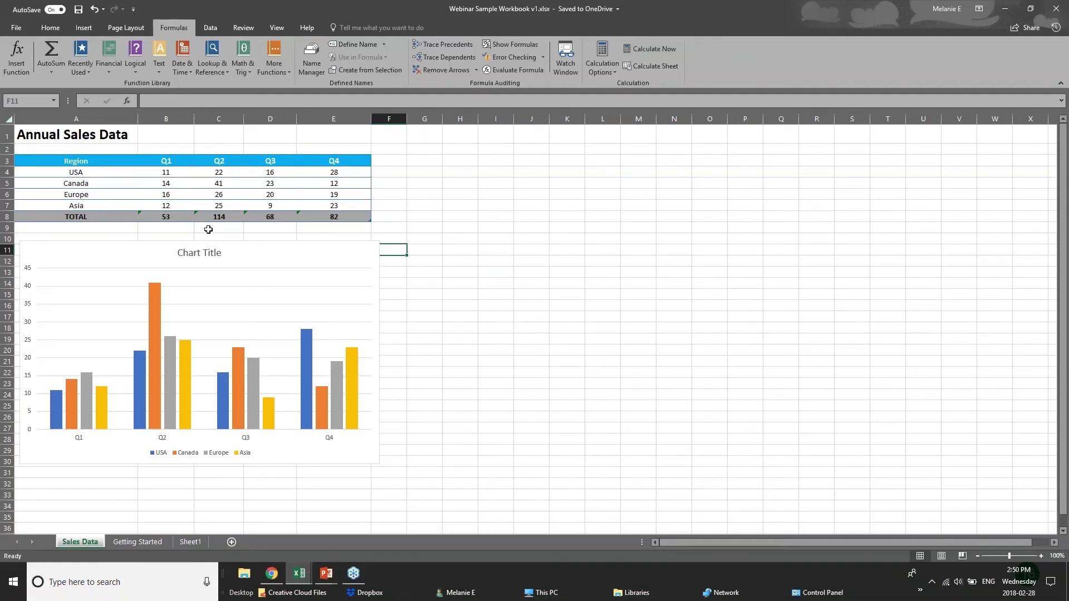
Select A3:E8 and apply a Quick Analysis colour scale to the quarter figures
left_click_drag(168, 178, 356, 215)
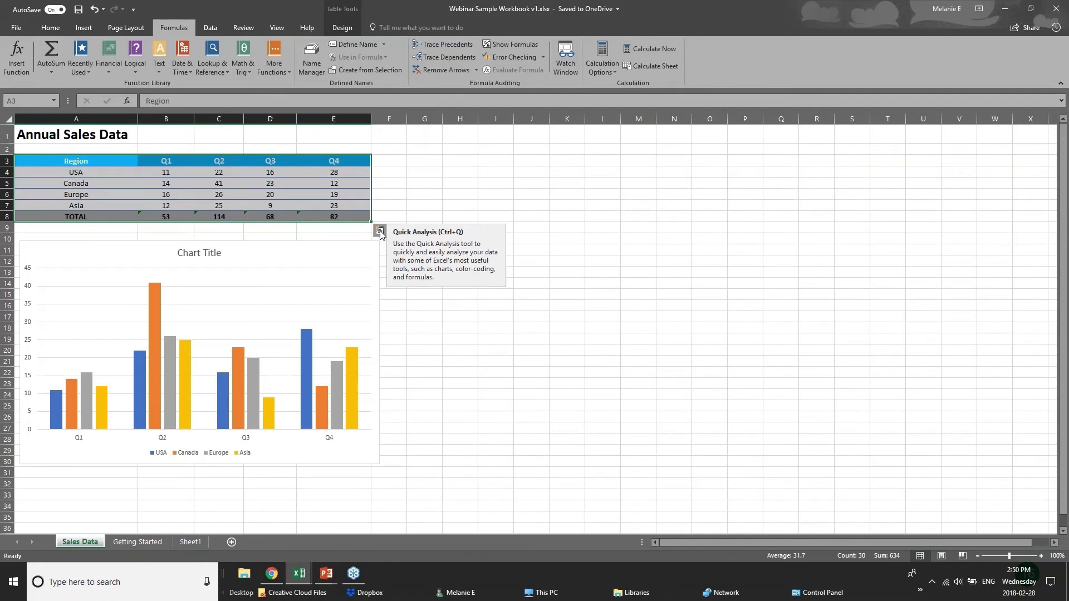
left_click(379, 230)
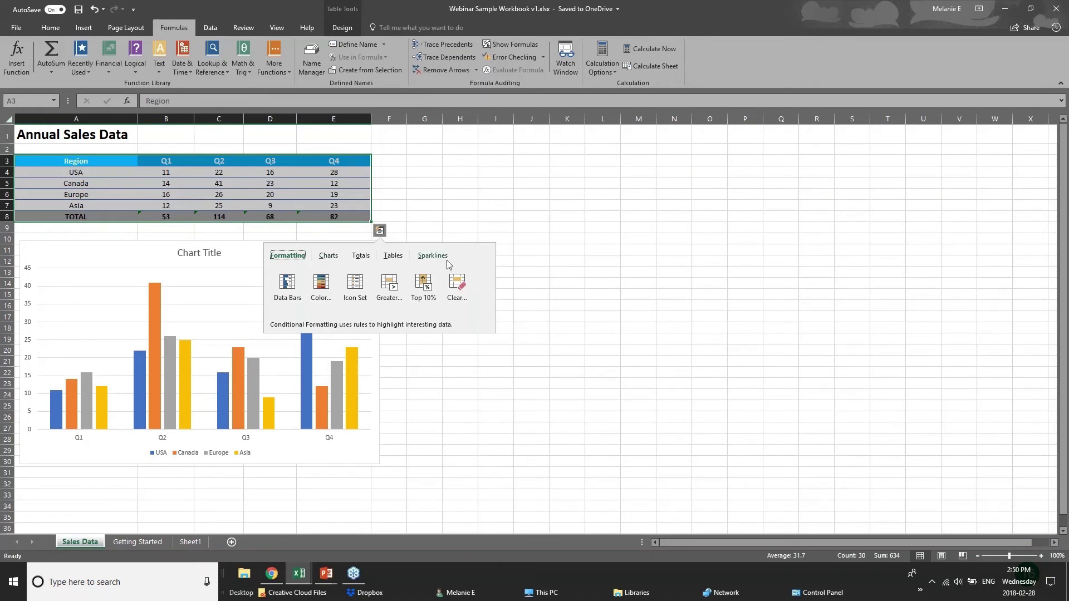
left_click(362, 257)
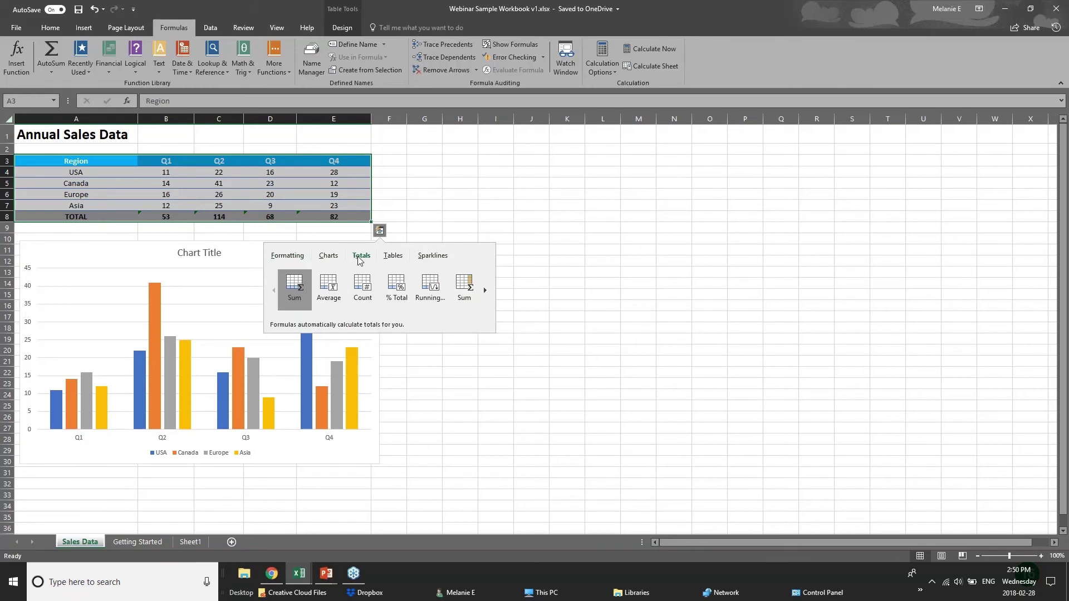
left_click(286, 259)
left_click(321, 289)
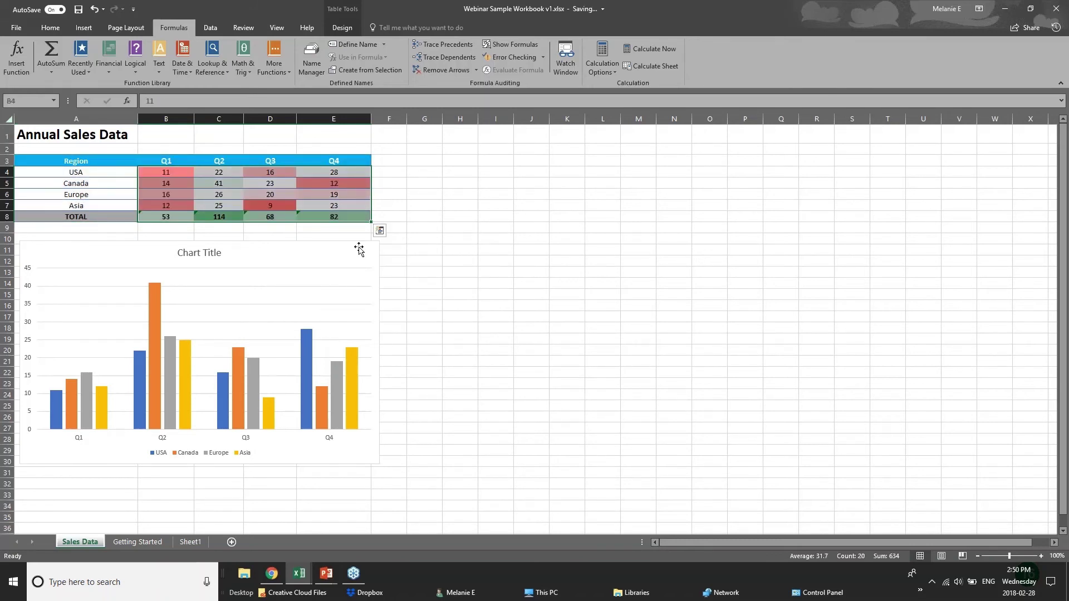
Add data bars and a Light Red Fill highlight for values greater than 61.5
left_click(380, 230)
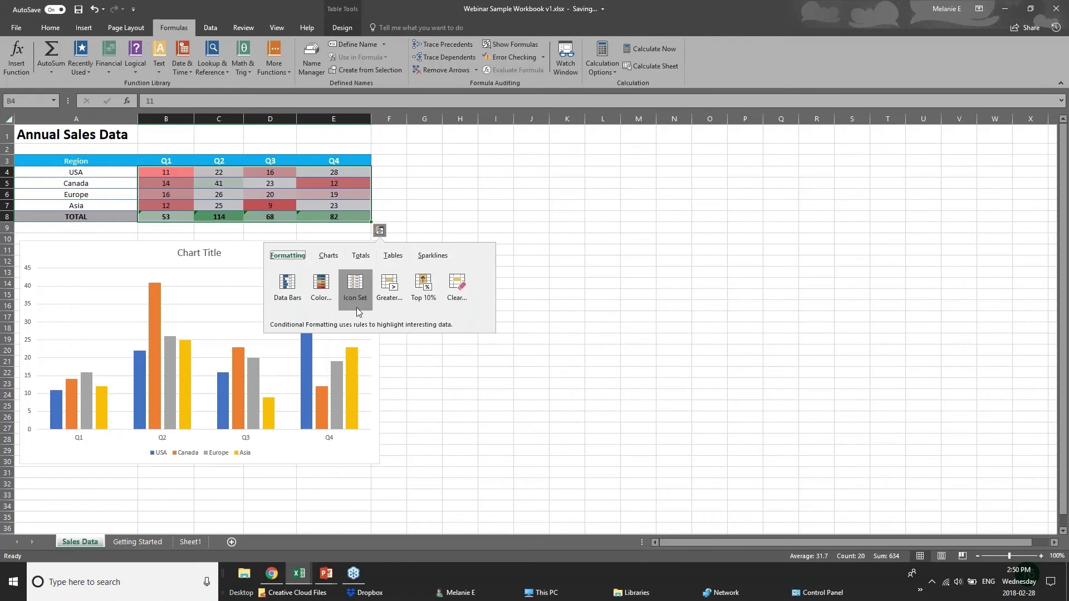
left_click(285, 288)
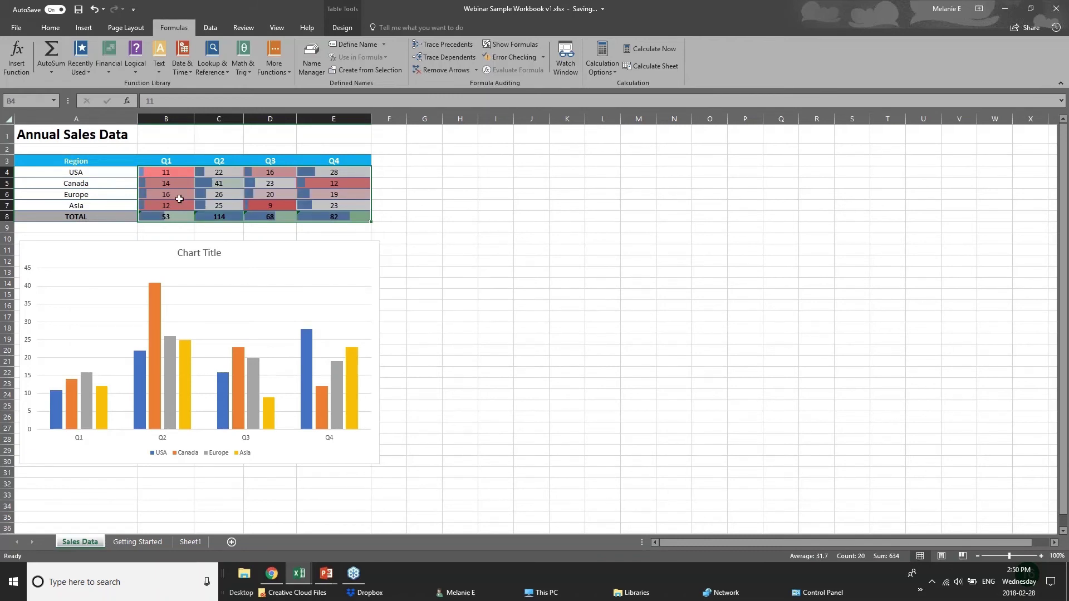
left_click(379, 231)
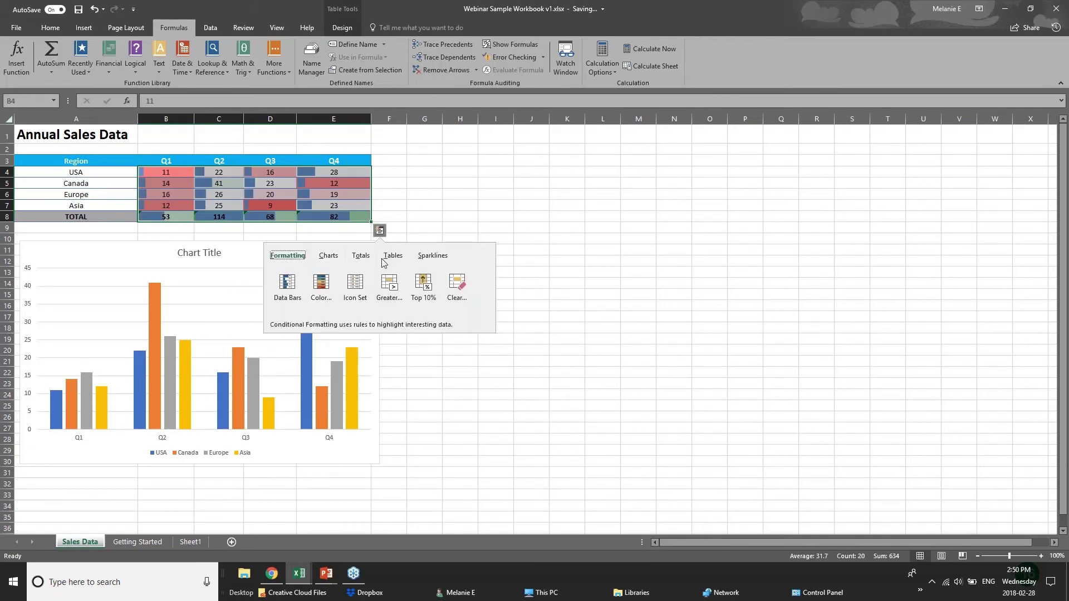
left_click(390, 295)
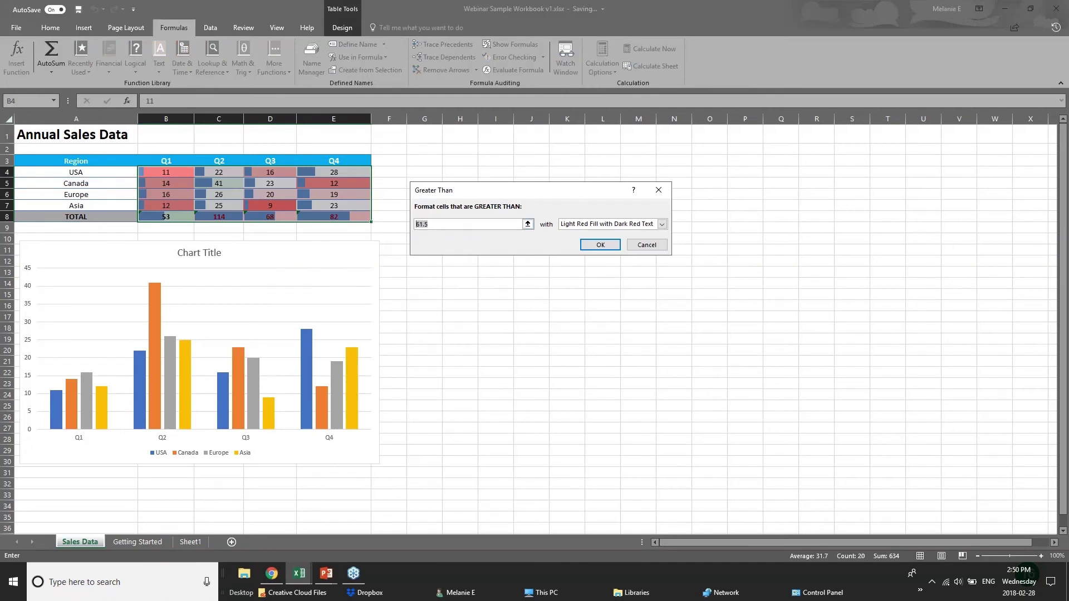
key("Return")
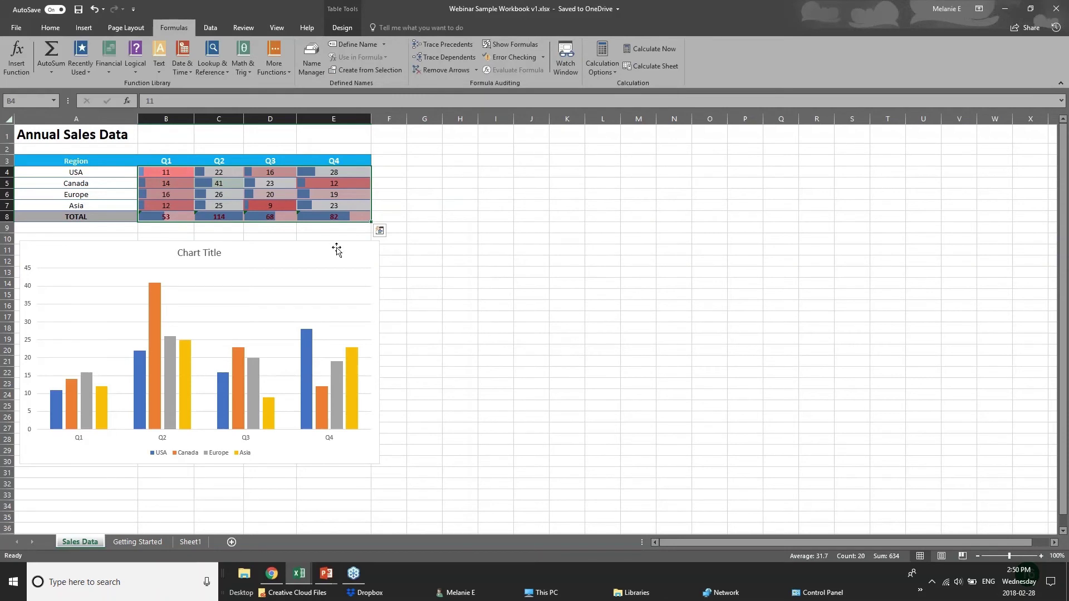
left_click(336, 250)
left_click(306, 218)
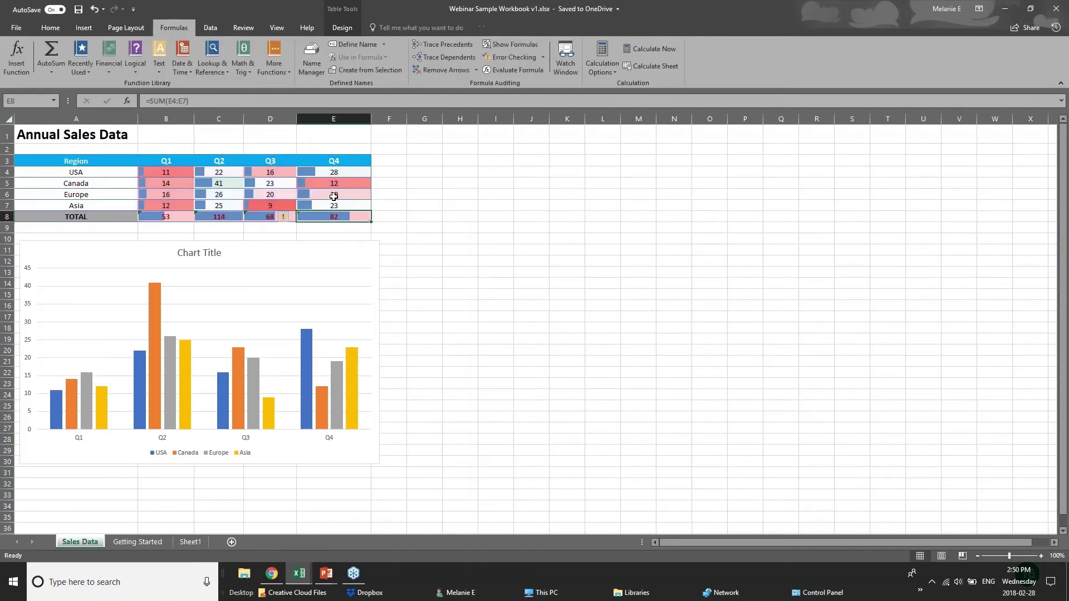
Reselect the A3:E8 table, preview the Quick Analysis chart recommendations, then clear the selection
left_click(373, 210)
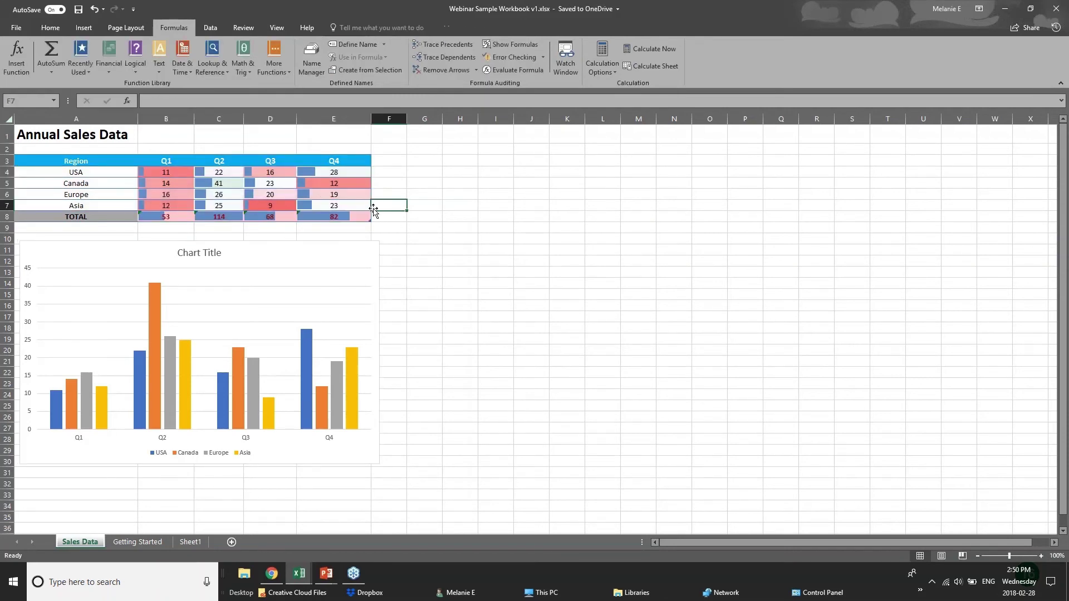
left_click_drag(55, 161, 339, 216)
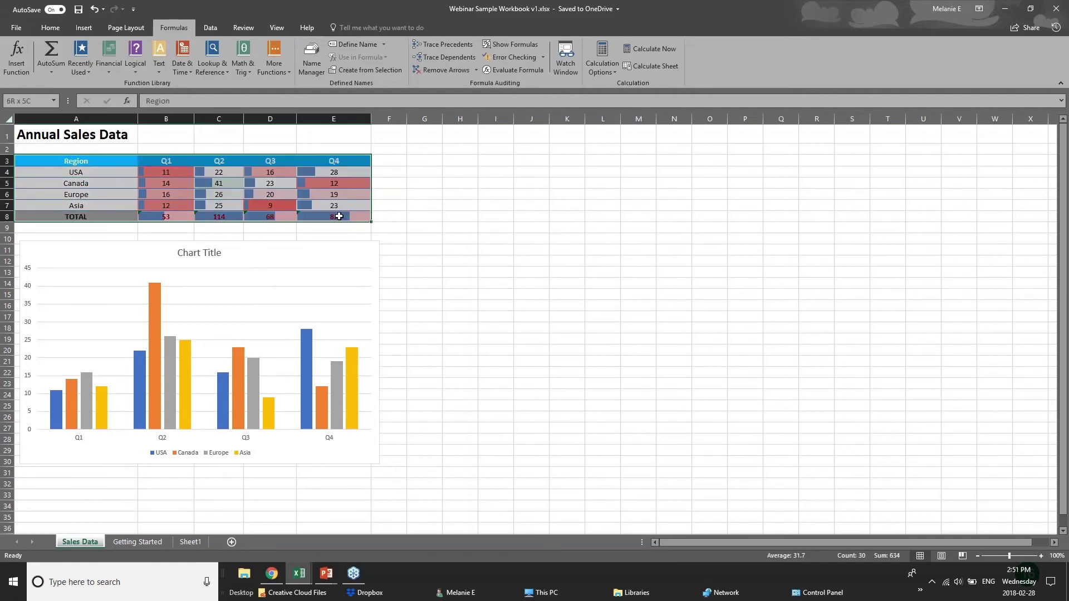
left_click(379, 229)
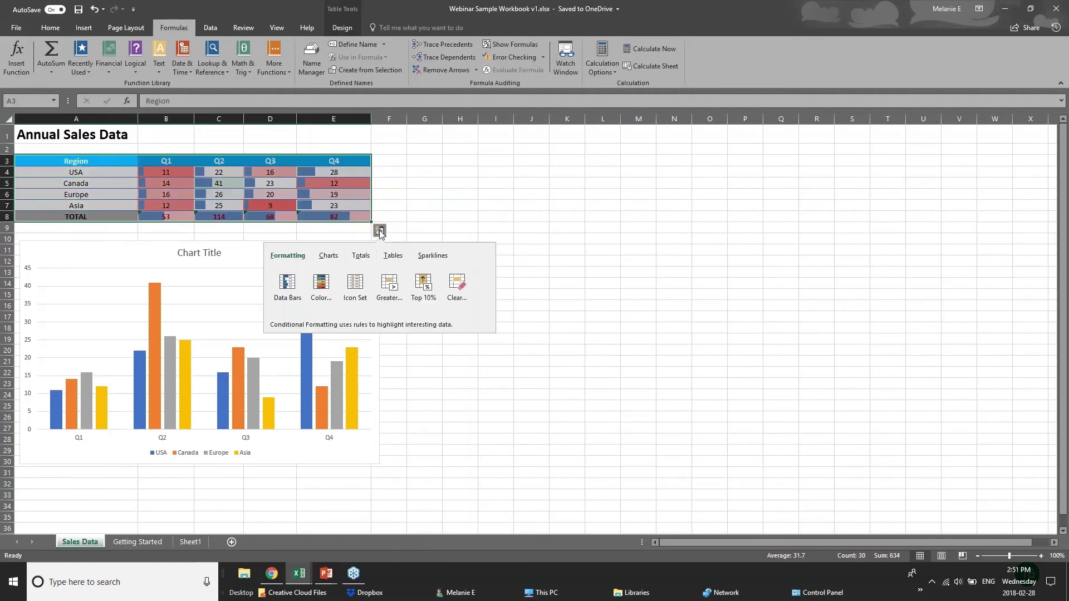
left_click(329, 258)
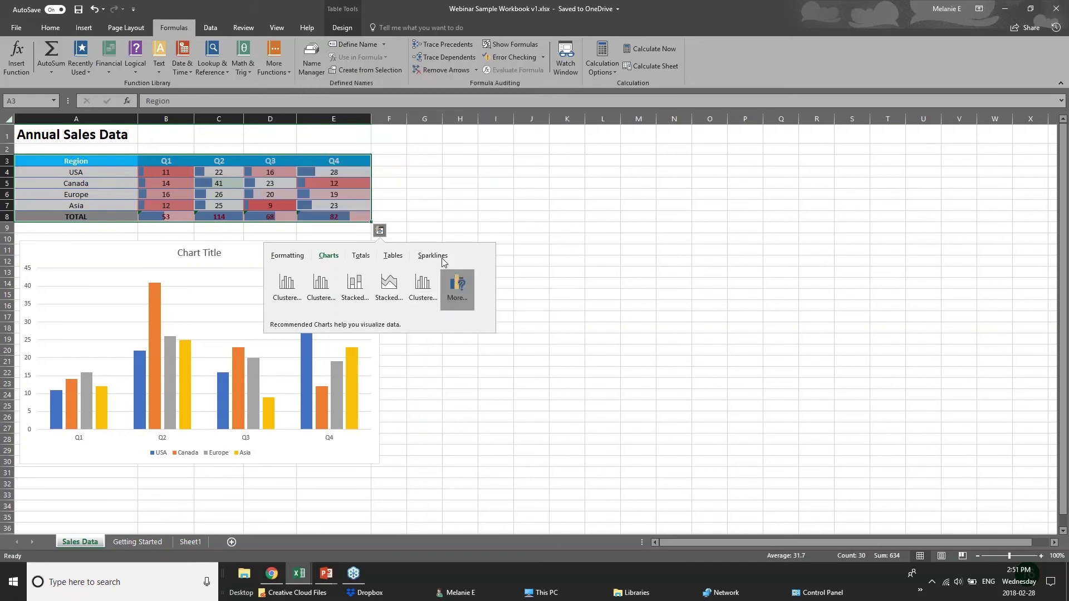
left_click(270, 161)
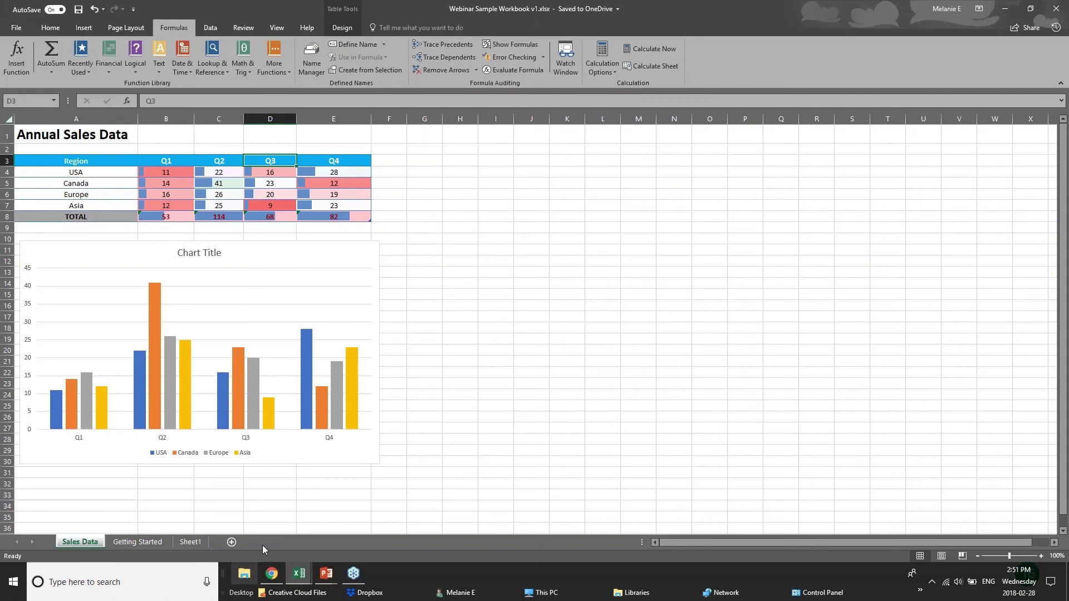
left_click_drag(76, 161, 268, 217)
left_click(389, 217)
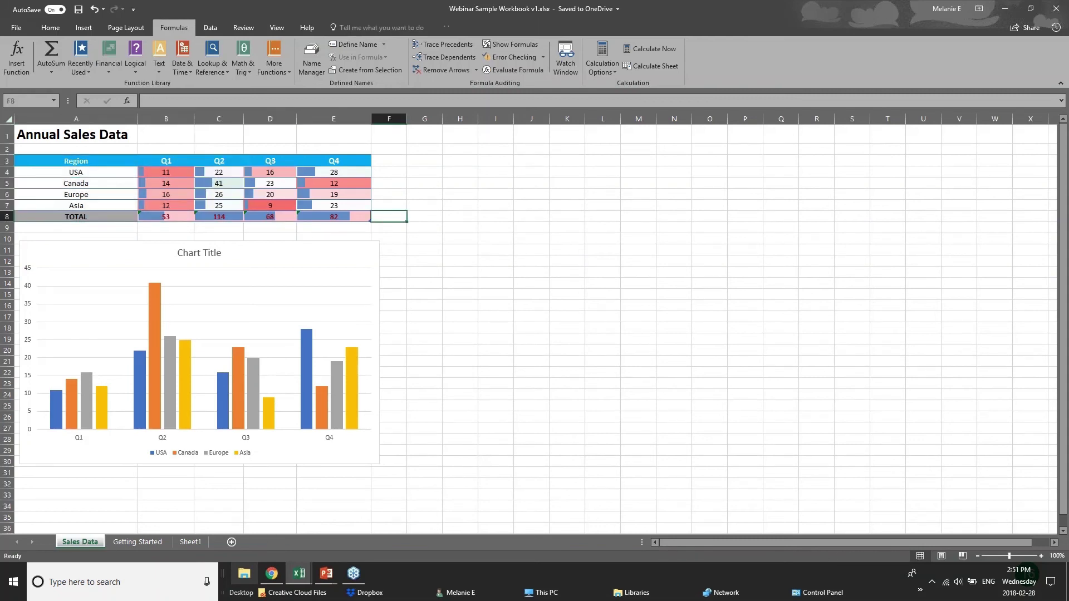
Show the NEW CHARTS slide, then bring 01 - Examples.xlsx forward on its Chart sheet
left_click(326, 573)
left_click(386, 528)
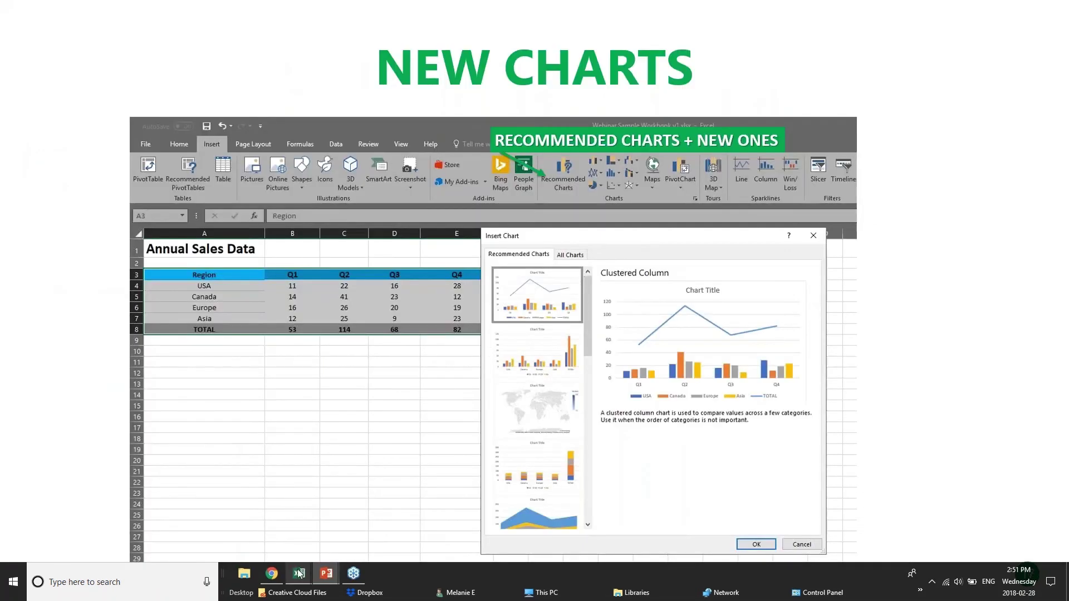
mouse_move(299, 577)
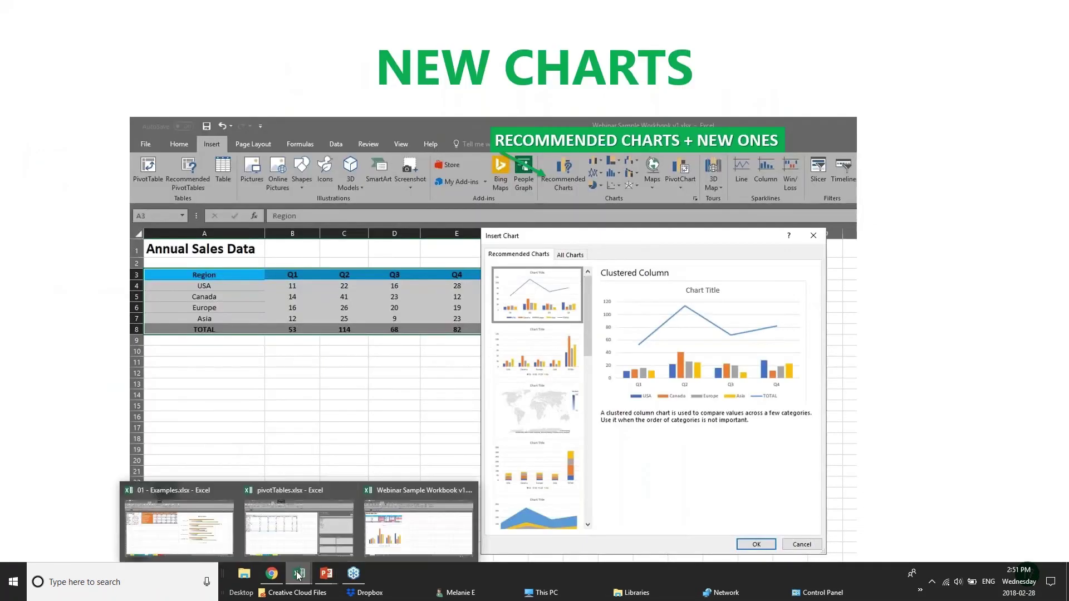
left_click(326, 532)
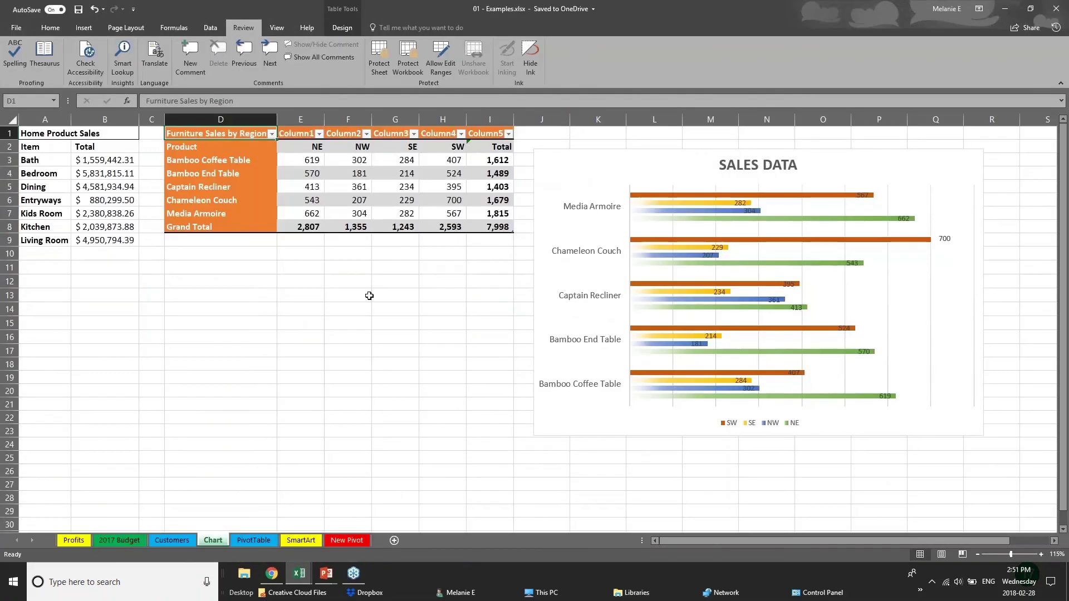
Select the furniture sales figures and insert a Treemap hierarchy chart on the Chart sheet
left_click_drag(434, 295, 435, 285)
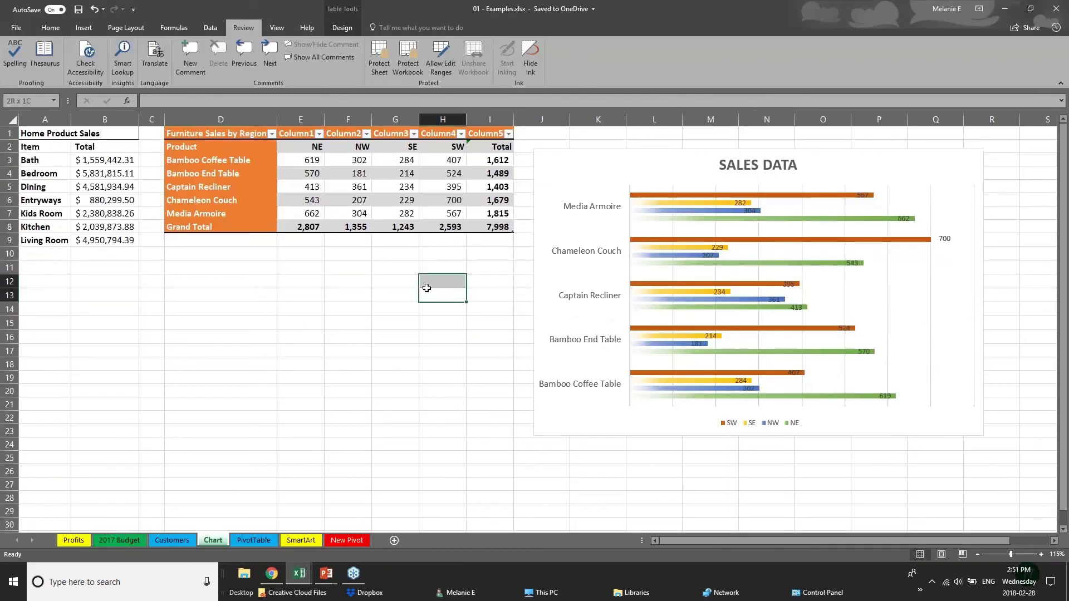
left_click(83, 28)
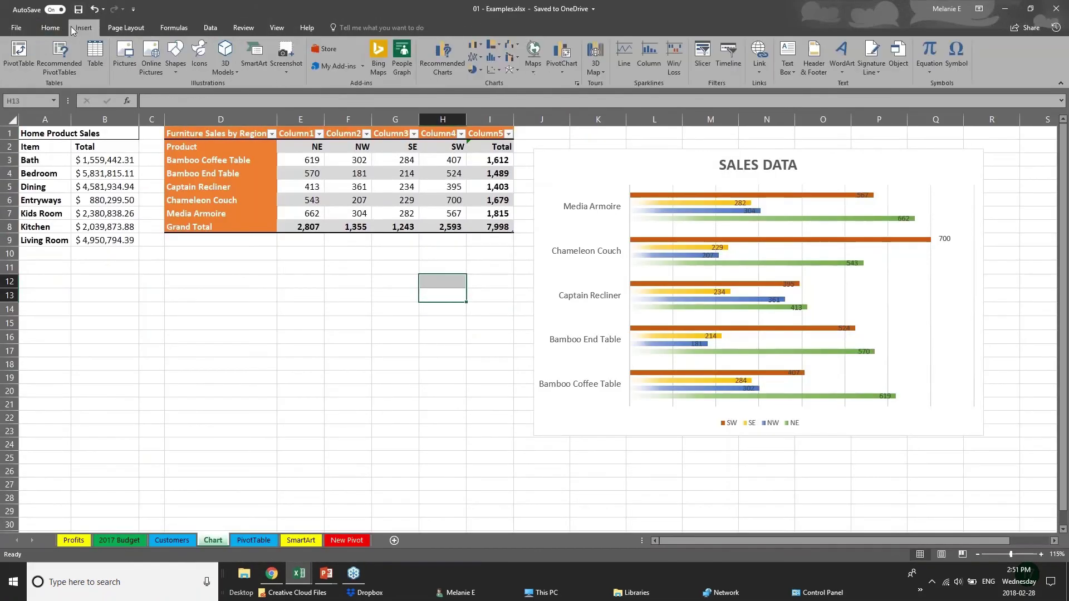
left_click(83, 175)
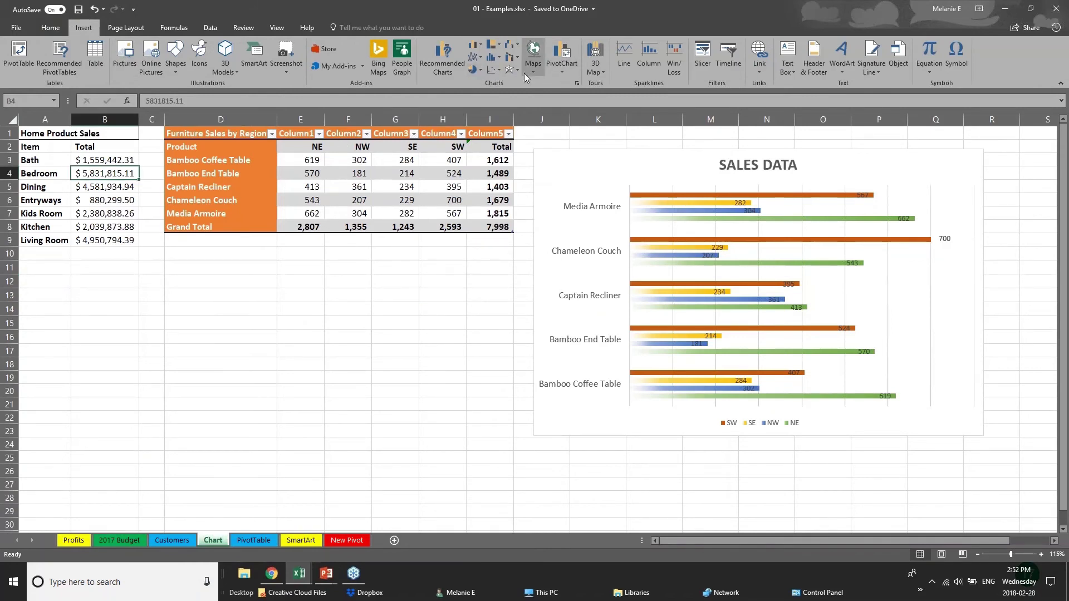
left_click(493, 44)
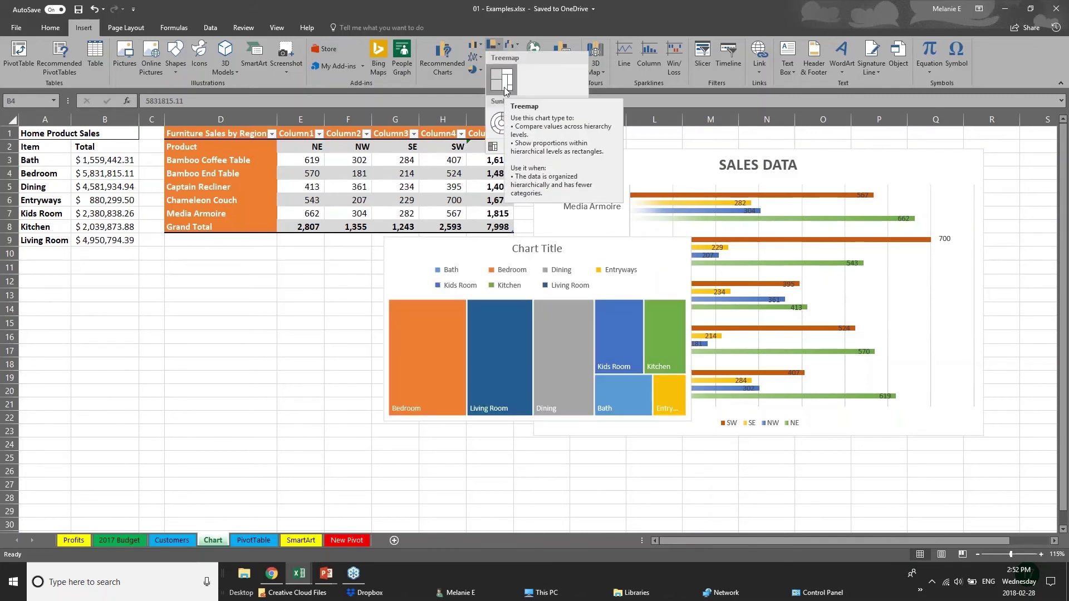
left_click(239, 137)
left_click_drag(239, 137, 501, 228)
left_click(308, 224)
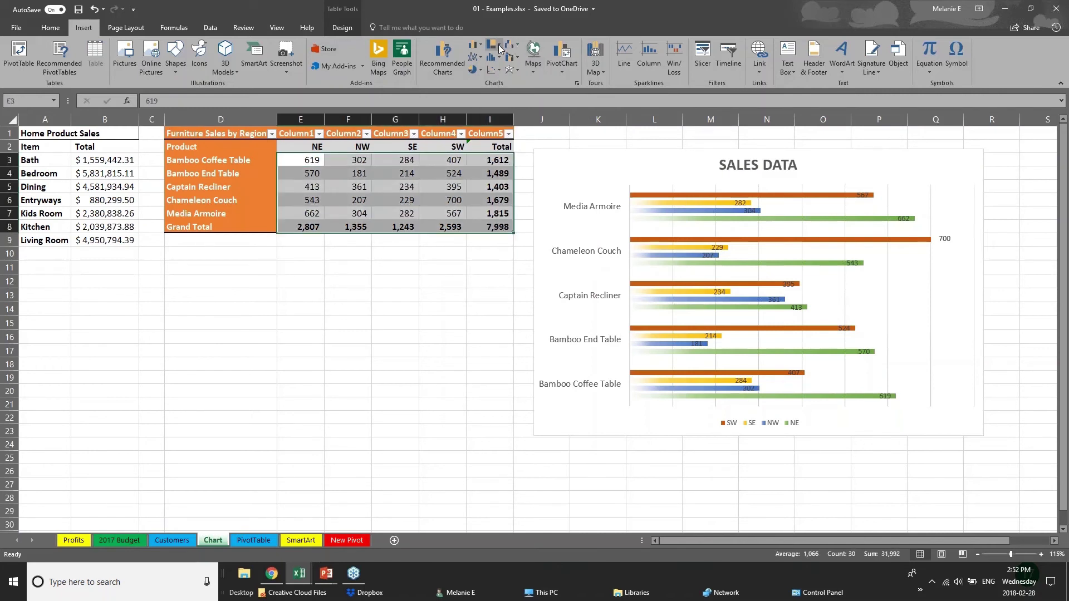
left_click(495, 45)
left_click(510, 82)
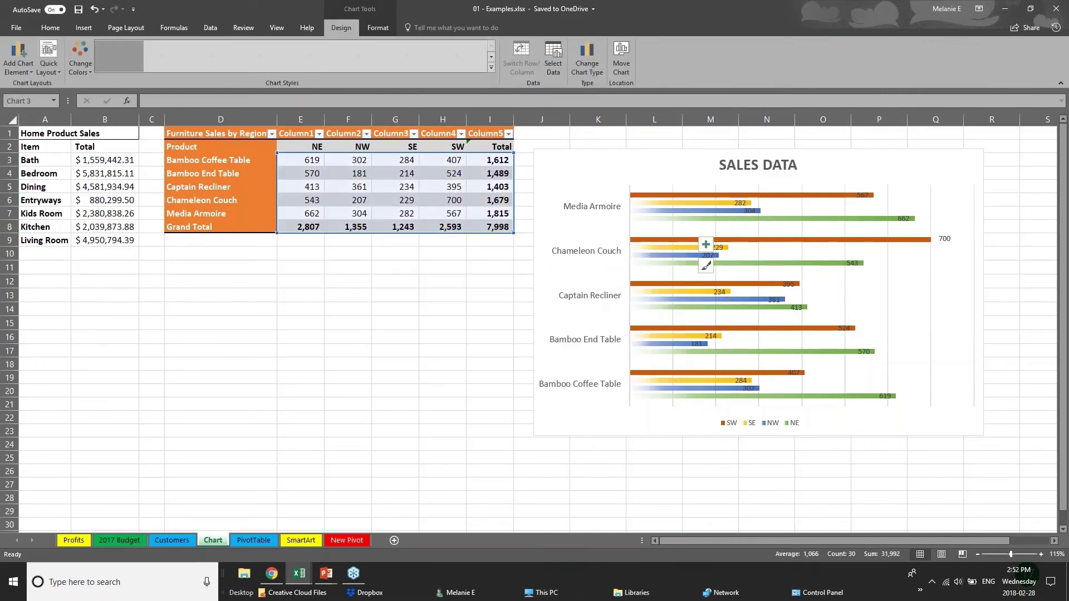
Drag the treemap chart below the tables on the left of the sheet
left_click(542, 445)
left_click(453, 427)
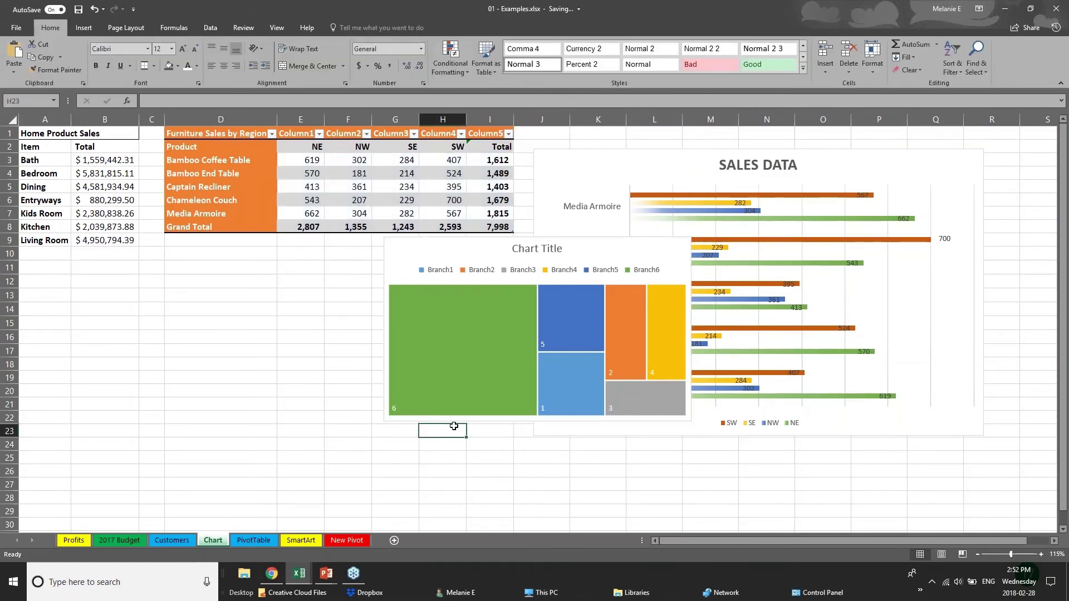
left_click(484, 334)
left_click_drag(492, 246, 281, 275)
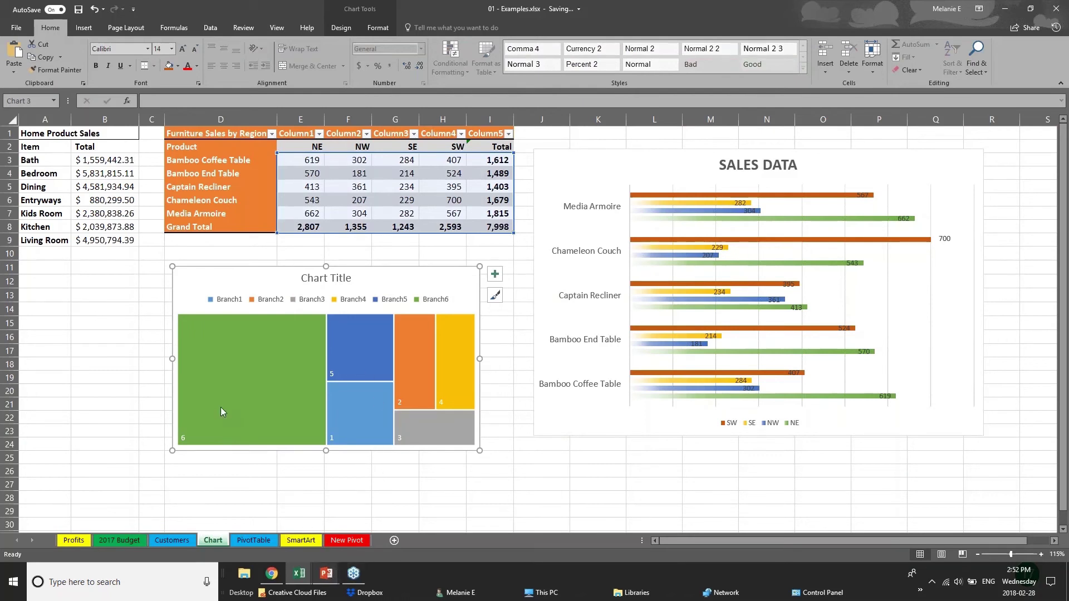
Try Recommended Charts, dismiss the select-data warning, and select the furniture sales figures E3:I8
left_click(105, 377)
left_click(82, 27)
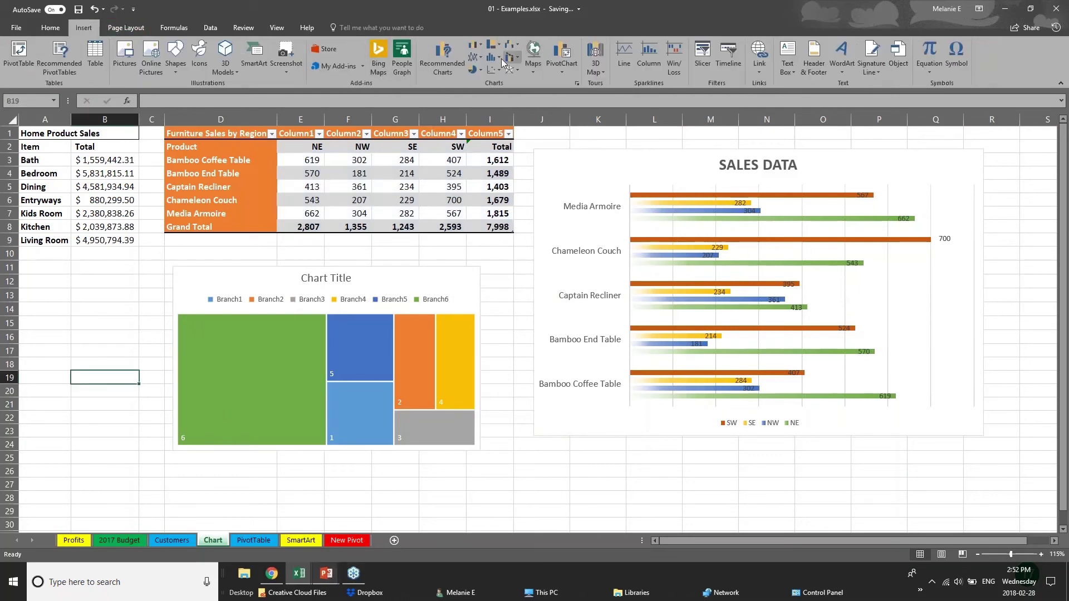
left_click(443, 58)
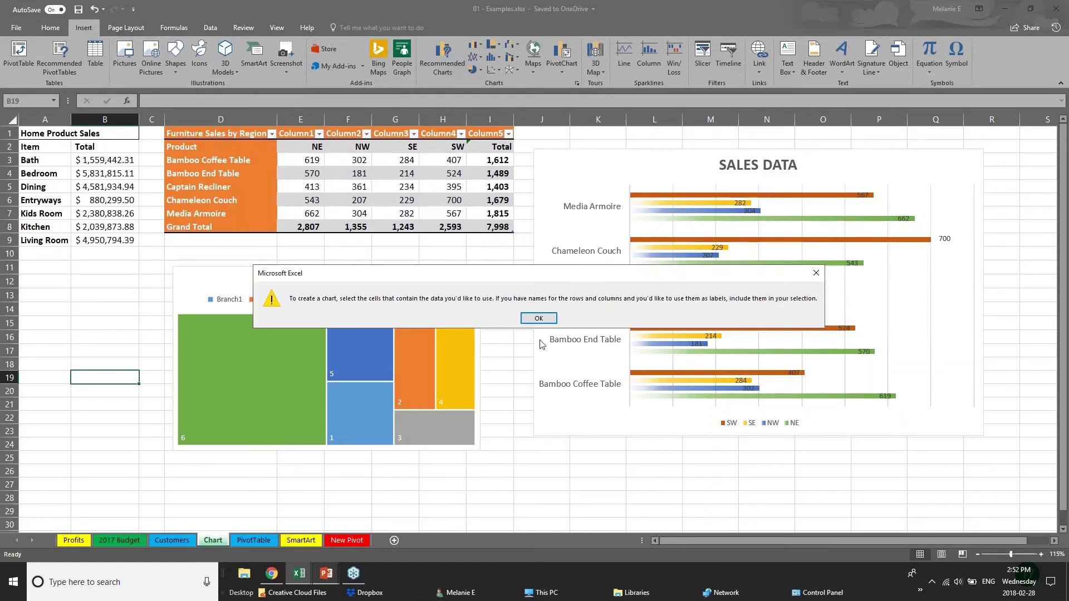
left_click(539, 318)
left_click(350, 209)
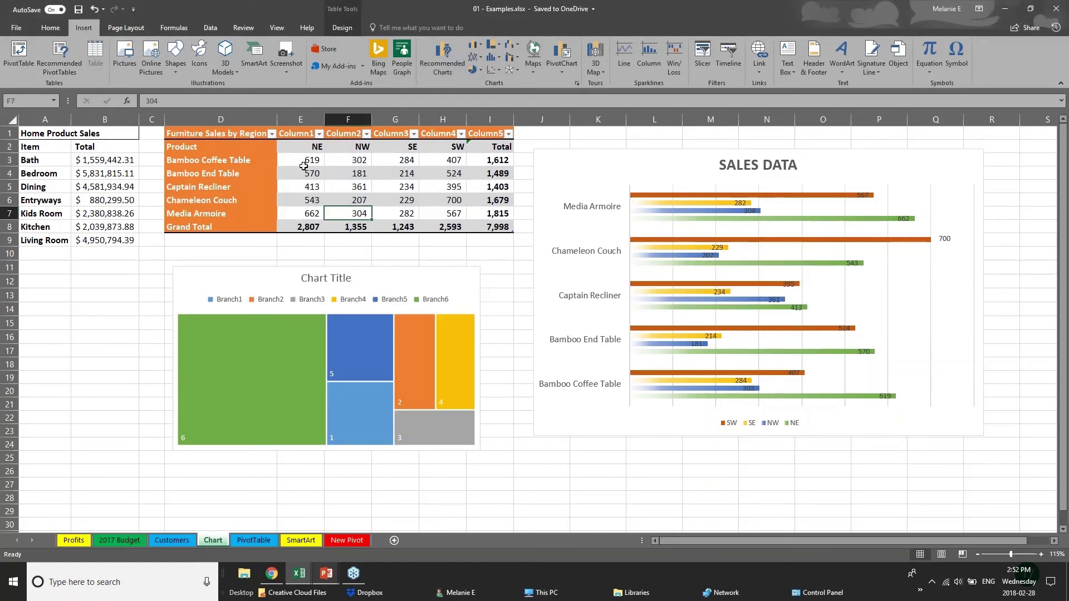
left_click_drag(303, 166, 509, 228)
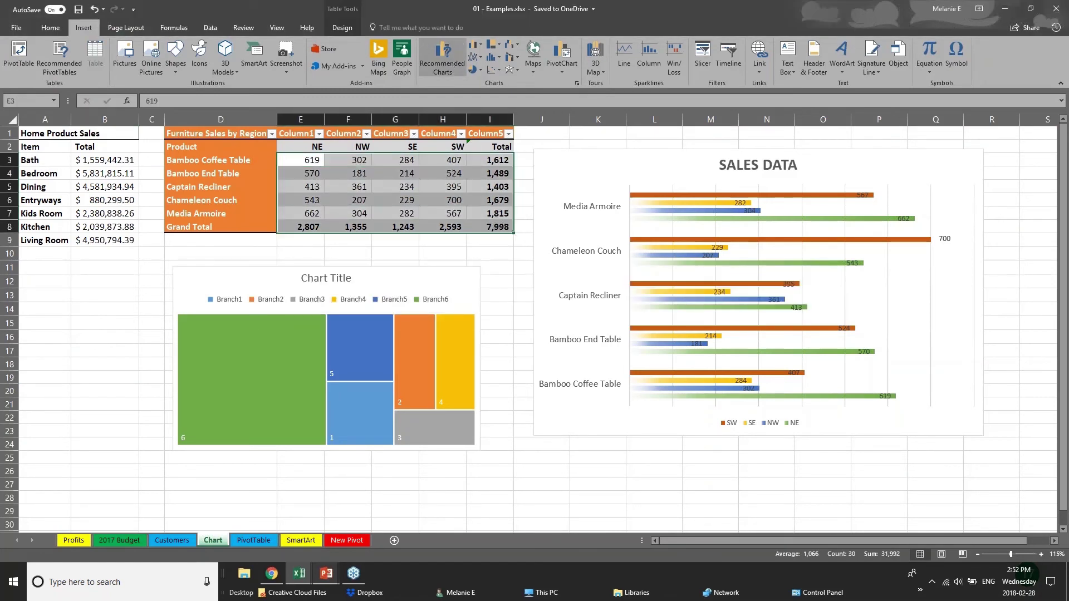
left_click(443, 55)
left_click(450, 141)
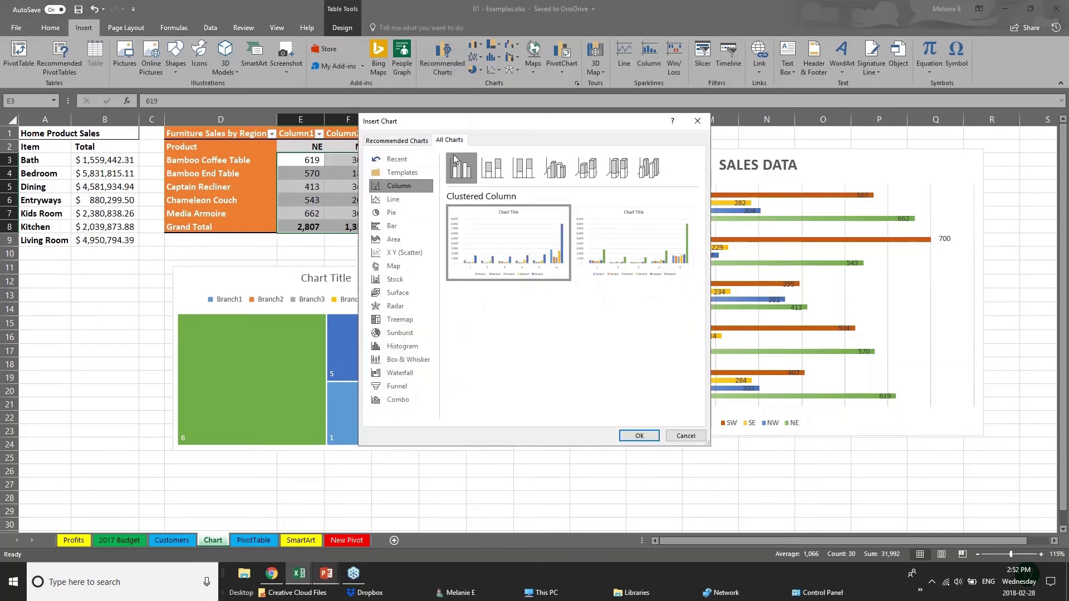
left_click(401, 374)
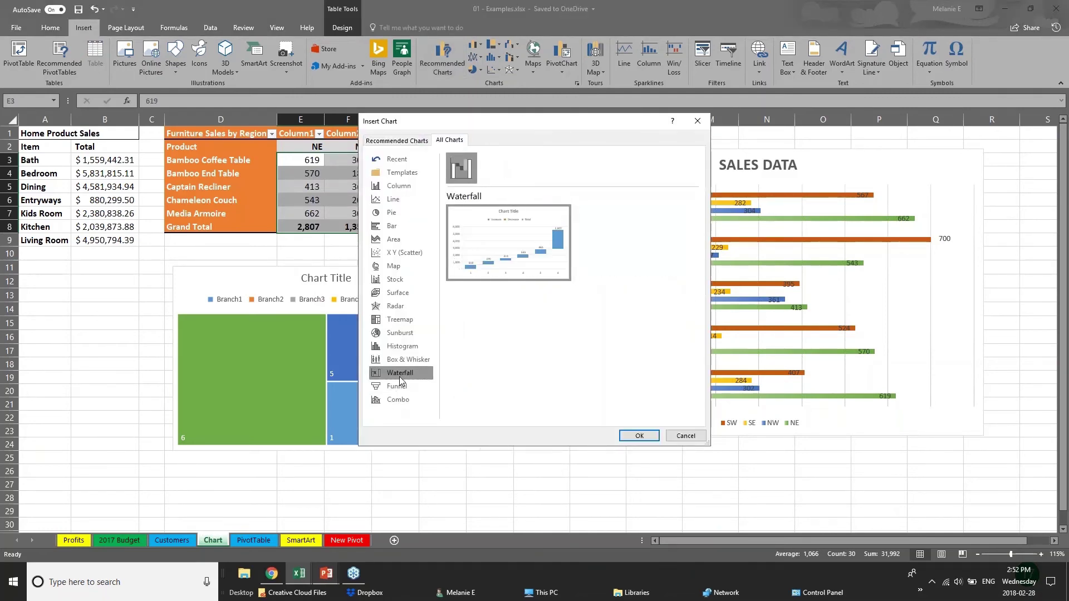
left_click(393, 321)
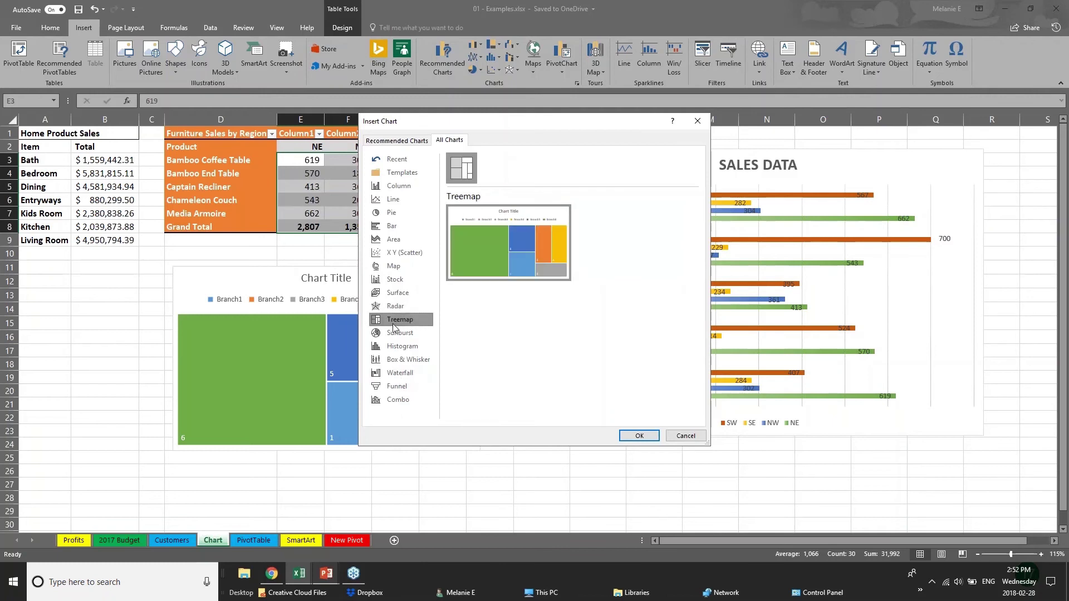
left_click(417, 361)
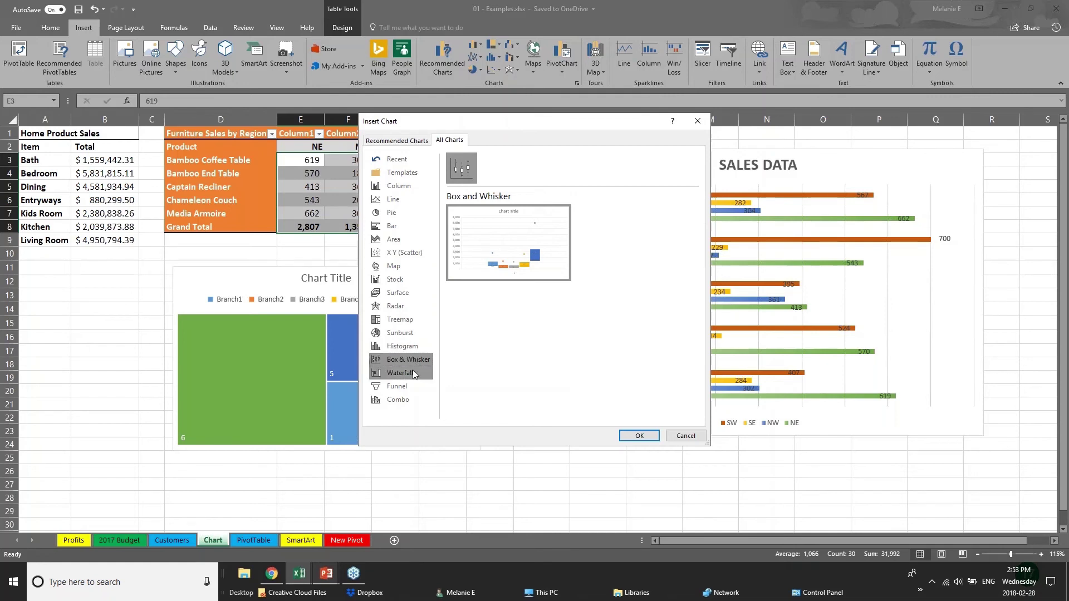
left_click(416, 332)
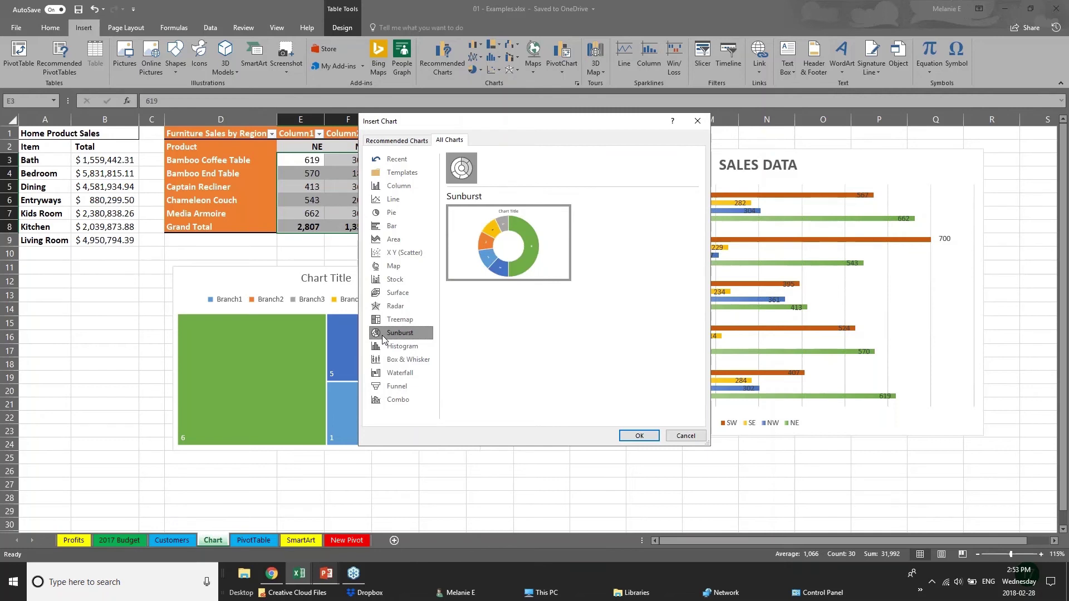
left_click(397, 140)
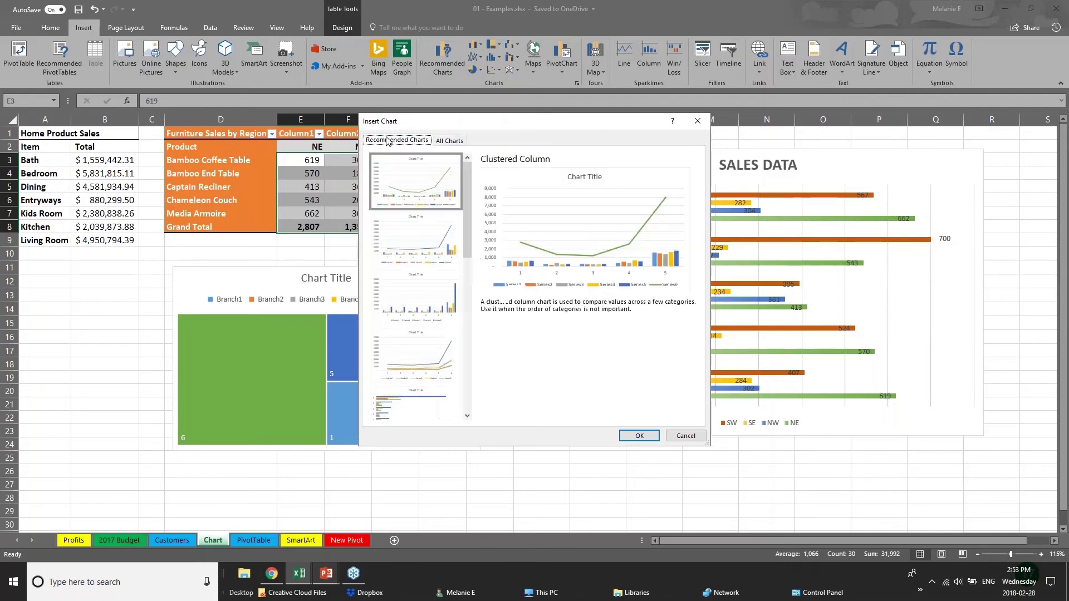
left_click(416, 239)
left_click(418, 350)
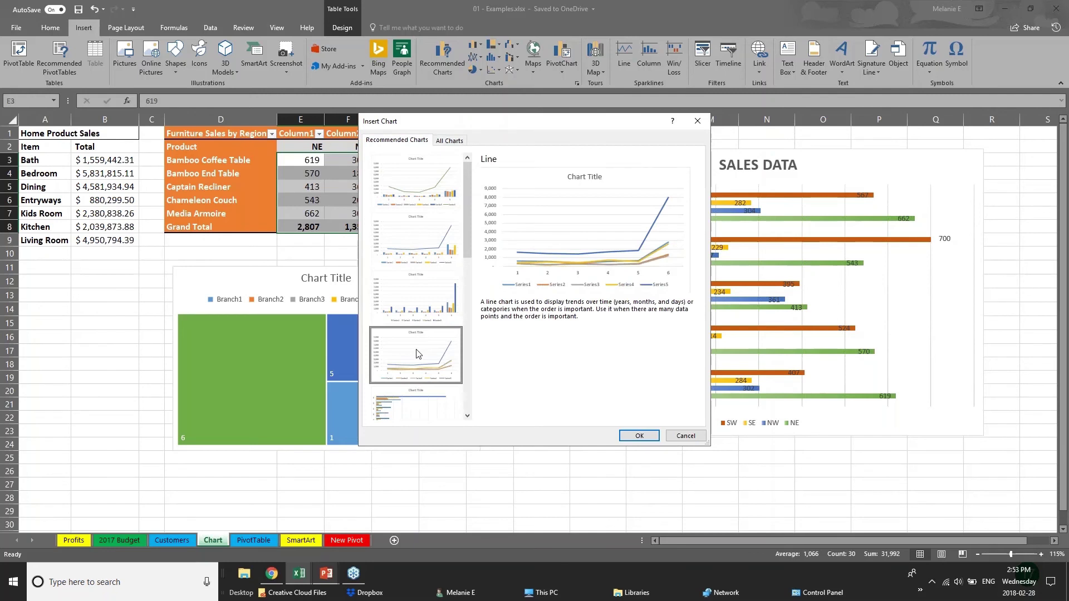
left_click(678, 438)
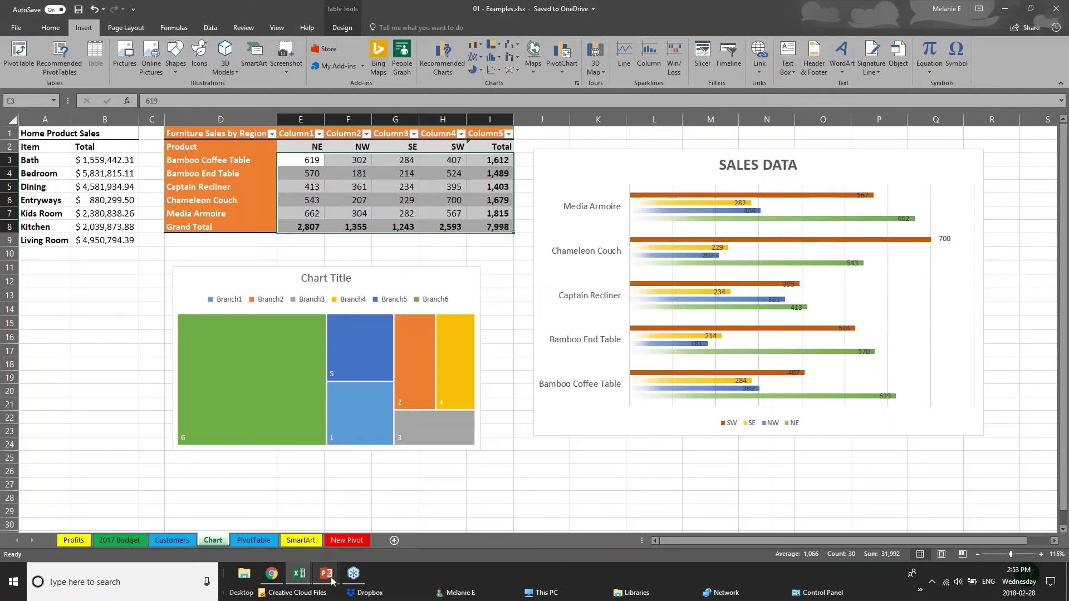
Resume the PowerPoint slide show and advance to the 3D POWER MAPS slide
mouse_move(328, 580)
left_click(394, 518)
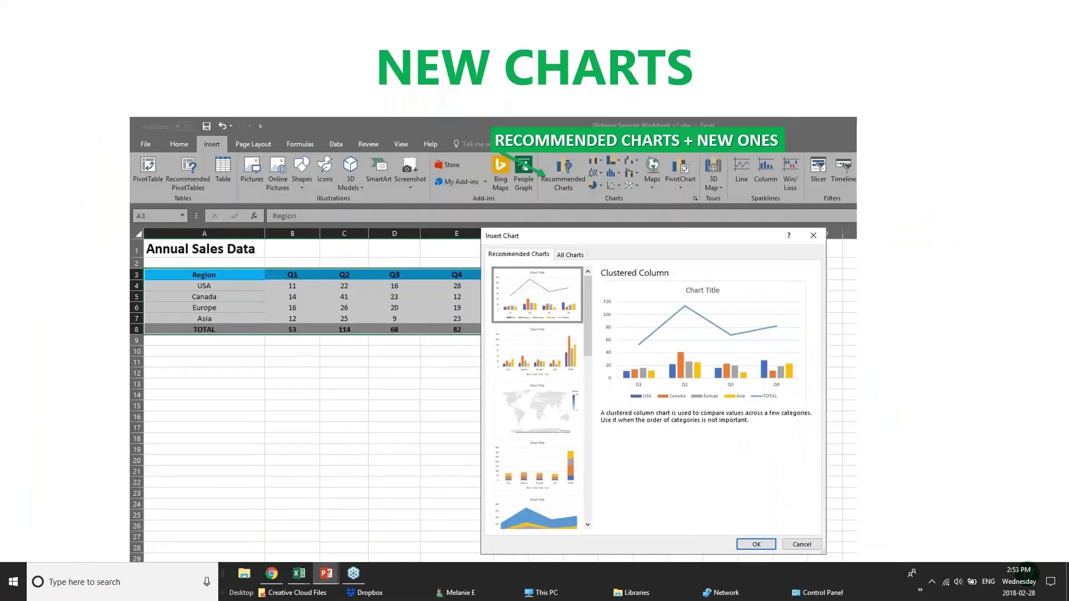
left_click(492, 369)
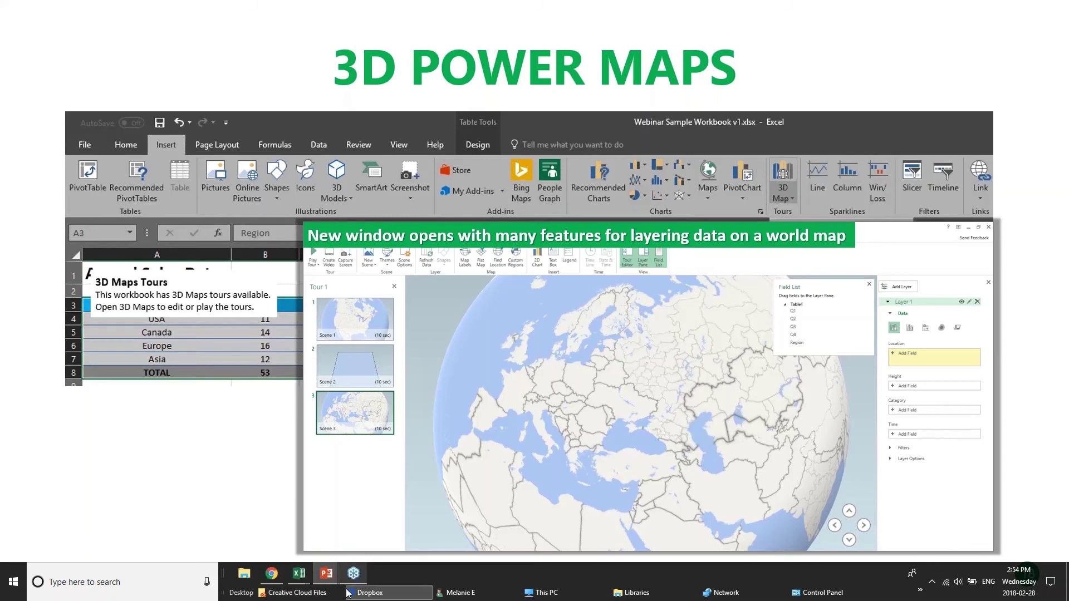
Return to the 01 - Examples workbook and bring up the Insert > 3D Map options
mouse_move(299, 574)
left_click(177, 538)
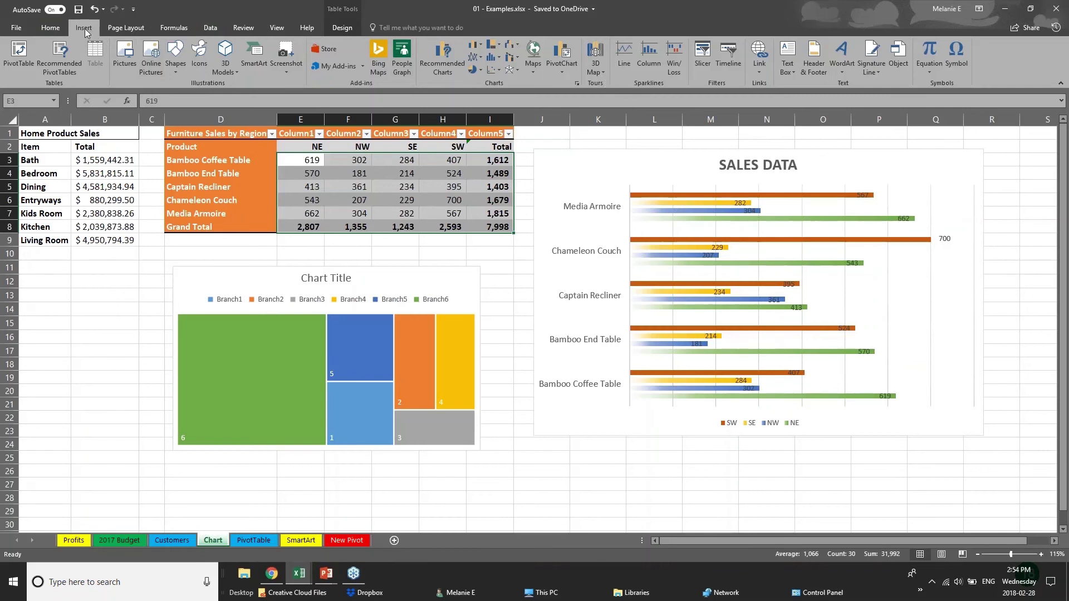
left_click(603, 71)
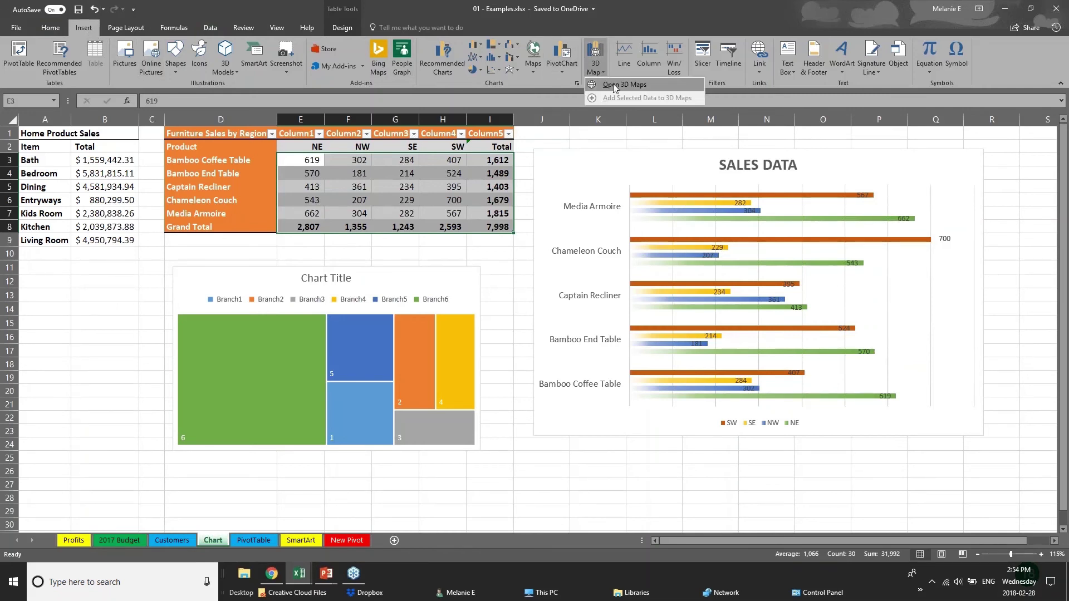
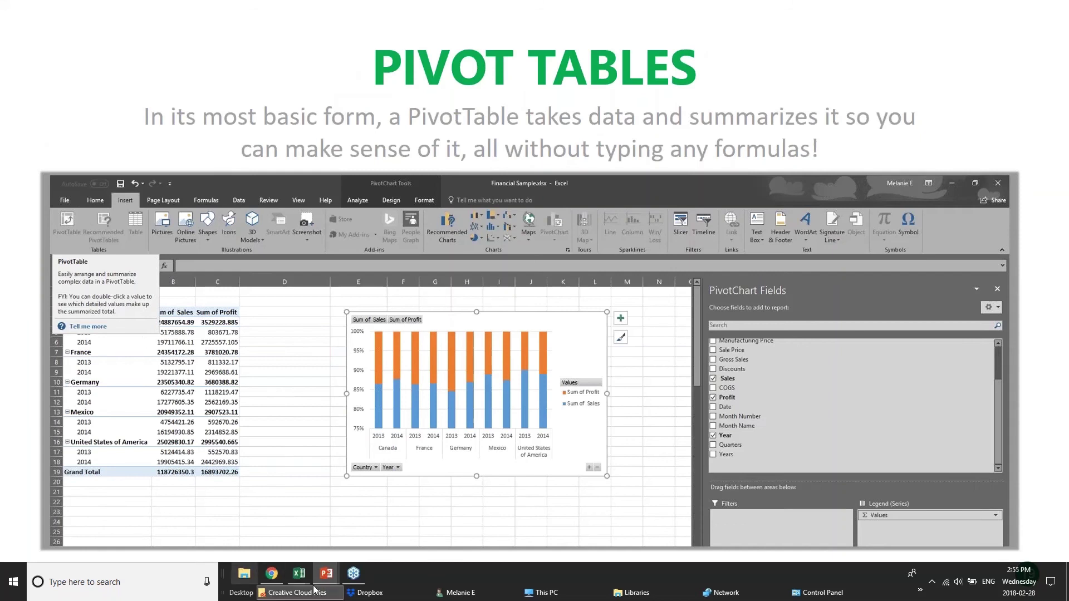
Switch from the PowerPoint slide show to the pivotTables.xlsx workbook in Excel
mouse_move(295, 578)
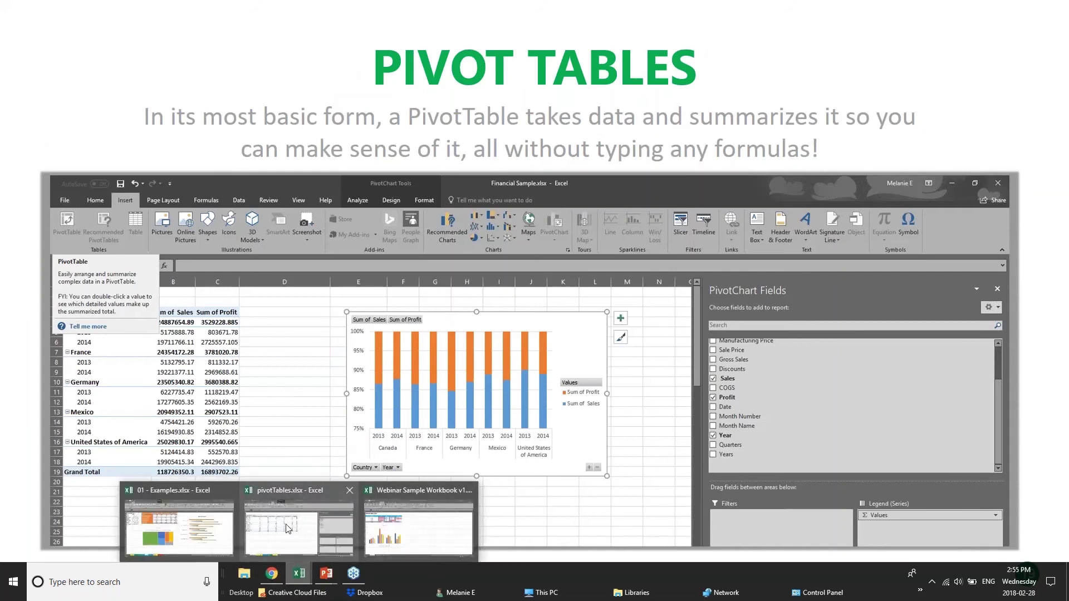
left_click(317, 527)
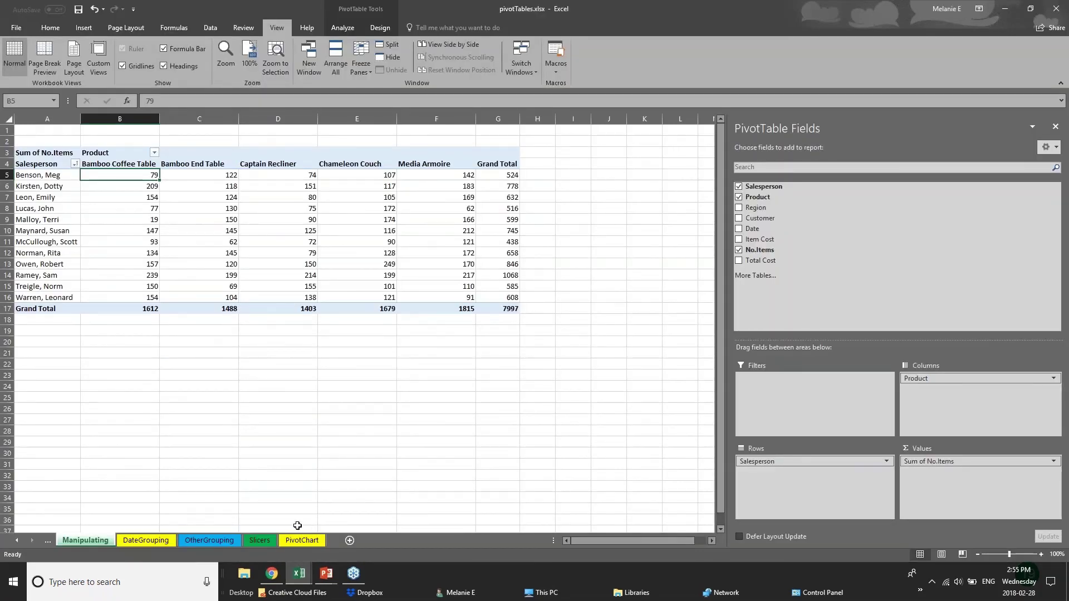
Browse the DateGrouping, OtherGrouping and Slicers example sheets and close the PivotTable Fields list
left_click(165, 543)
left_click(227, 543)
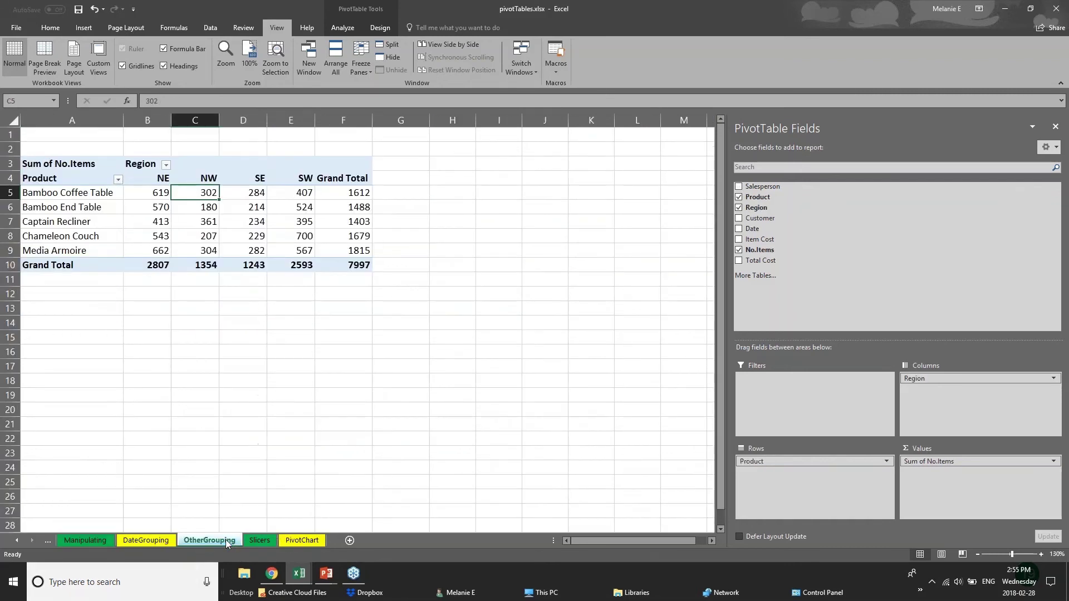
left_click(270, 543)
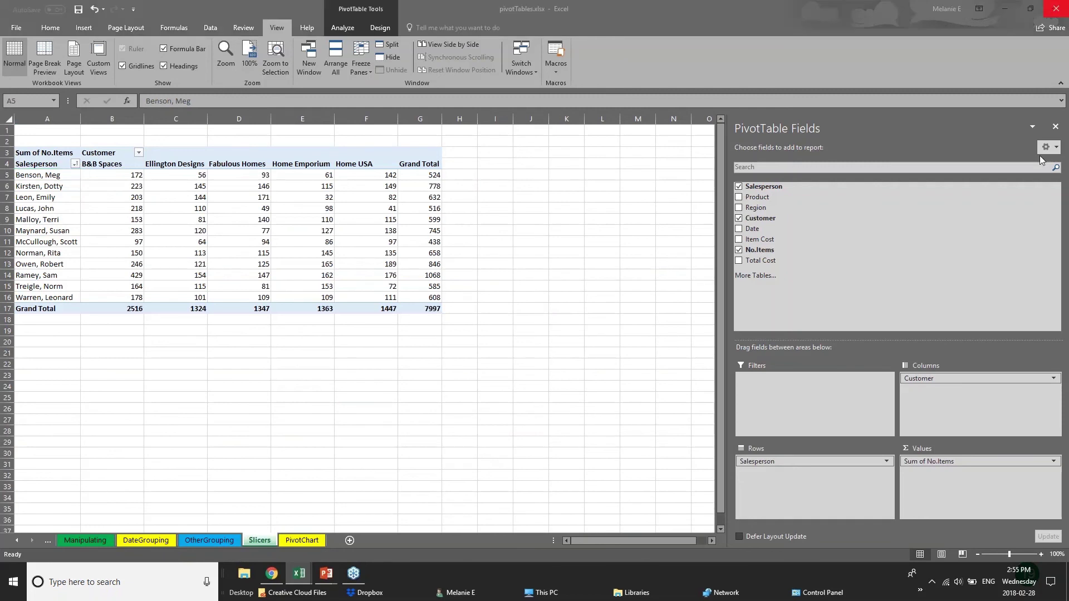
left_click(1056, 127)
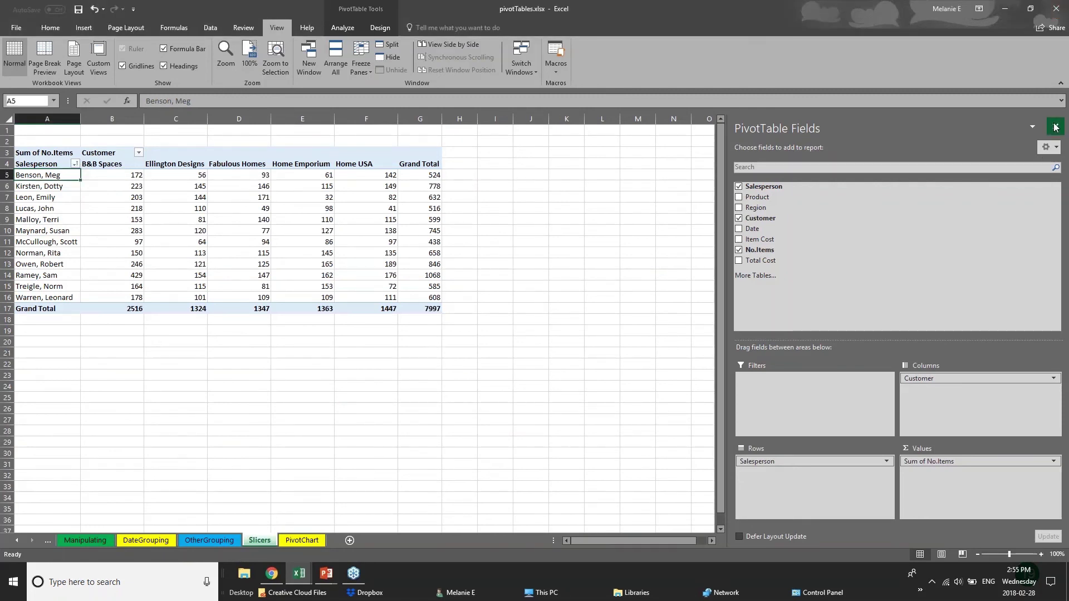
left_click(1055, 128)
left_click(330, 284)
left_click(116, 299)
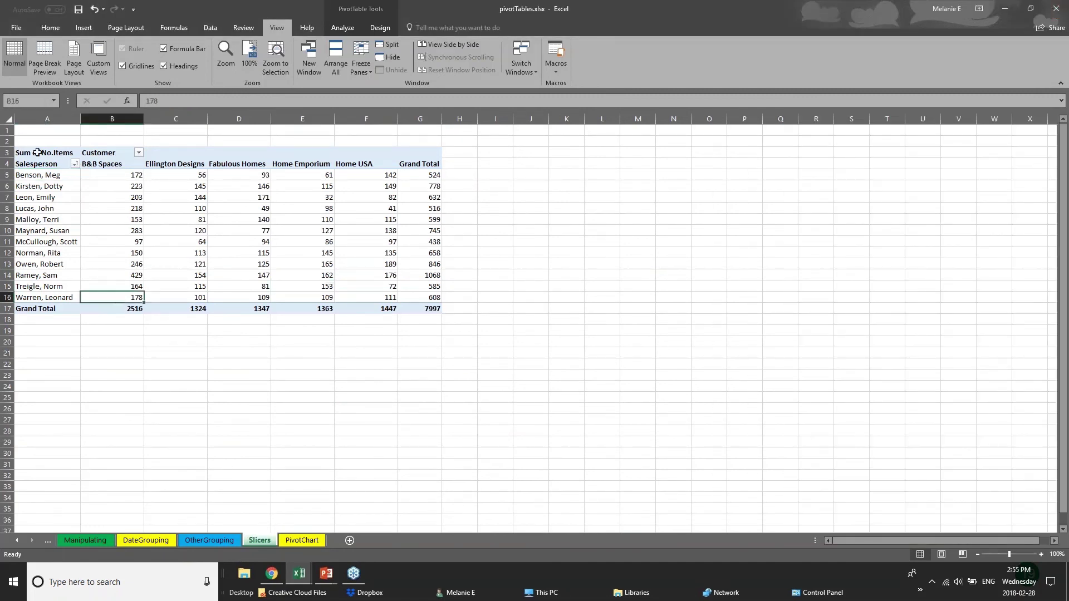
left_click(41, 146)
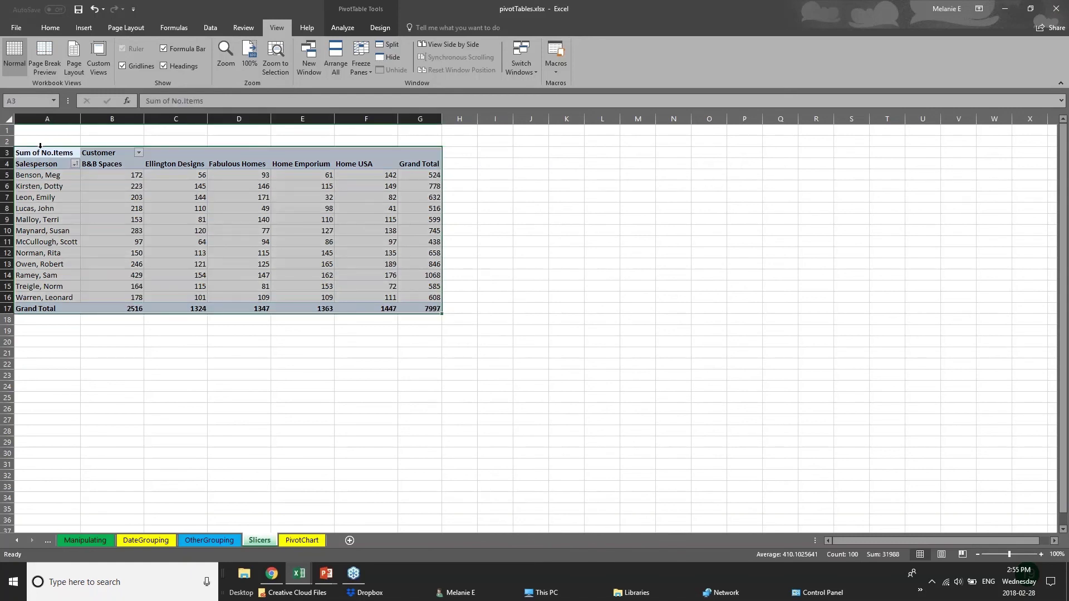
Return briefly to the Pivot Tables slide show, then bring pivotTables.xlsx back to the front
left_click(327, 576)
left_click(356, 535)
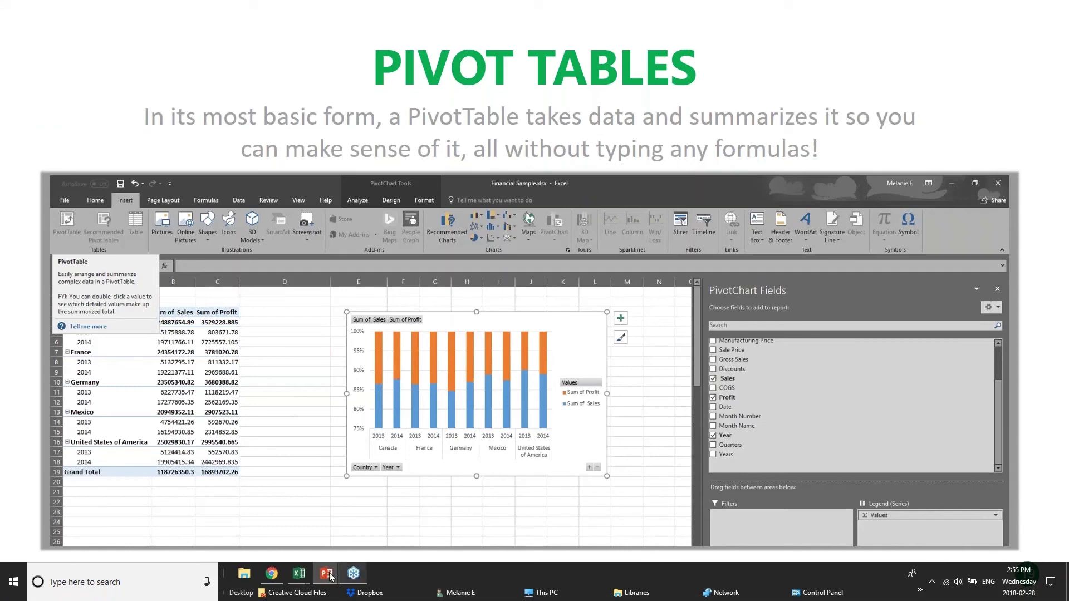
mouse_move(299, 573)
left_click(318, 533)
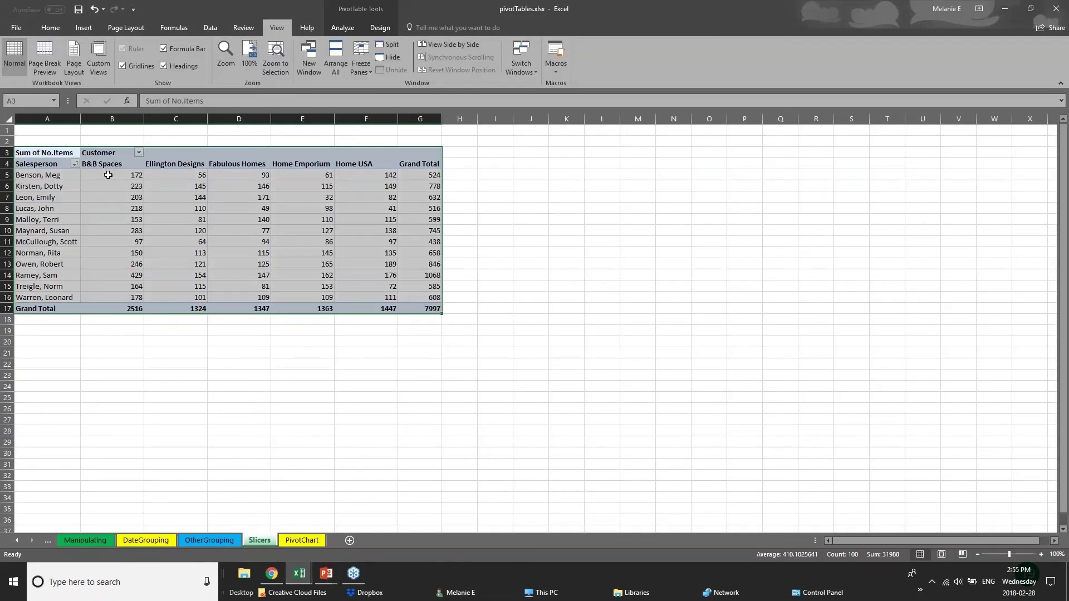
Highlight pivot areas such as A7:B8 and the Ellington Designs values C5:C17, then revisit OtherGrouping
left_click(124, 187)
left_click(29, 177)
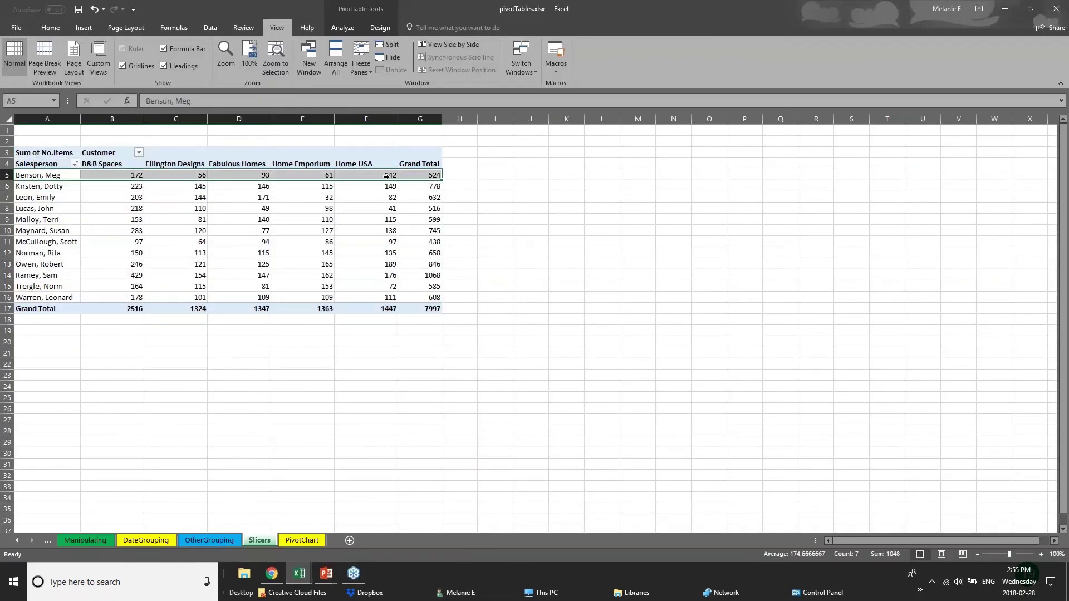
left_click(459, 175)
left_click_drag(63, 197, 134, 204)
left_click(175, 166)
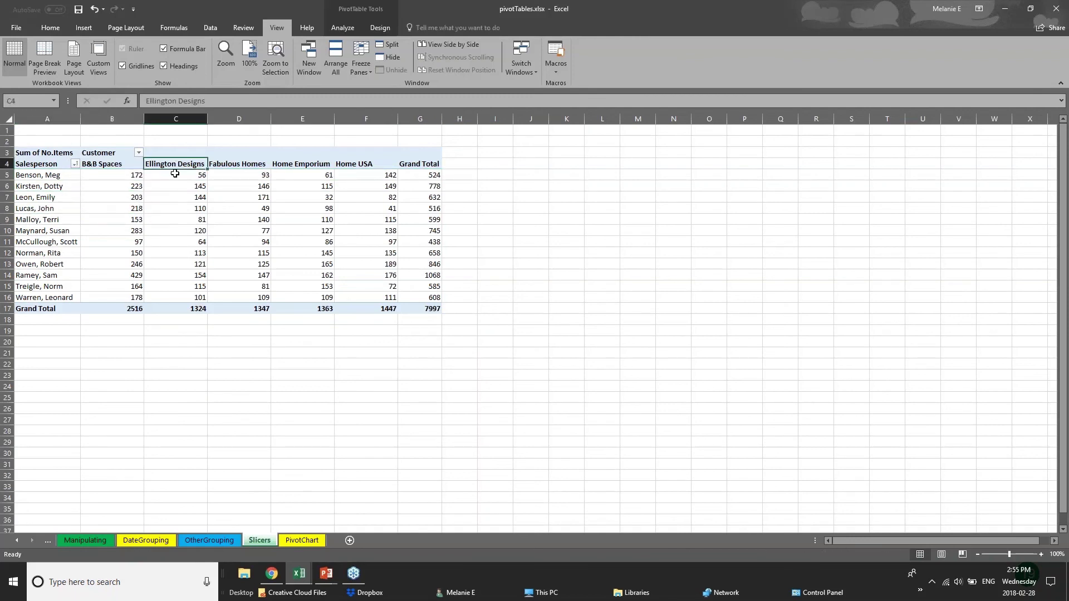
left_click_drag(175, 174, 178, 310)
left_click(178, 309)
left_click(239, 341)
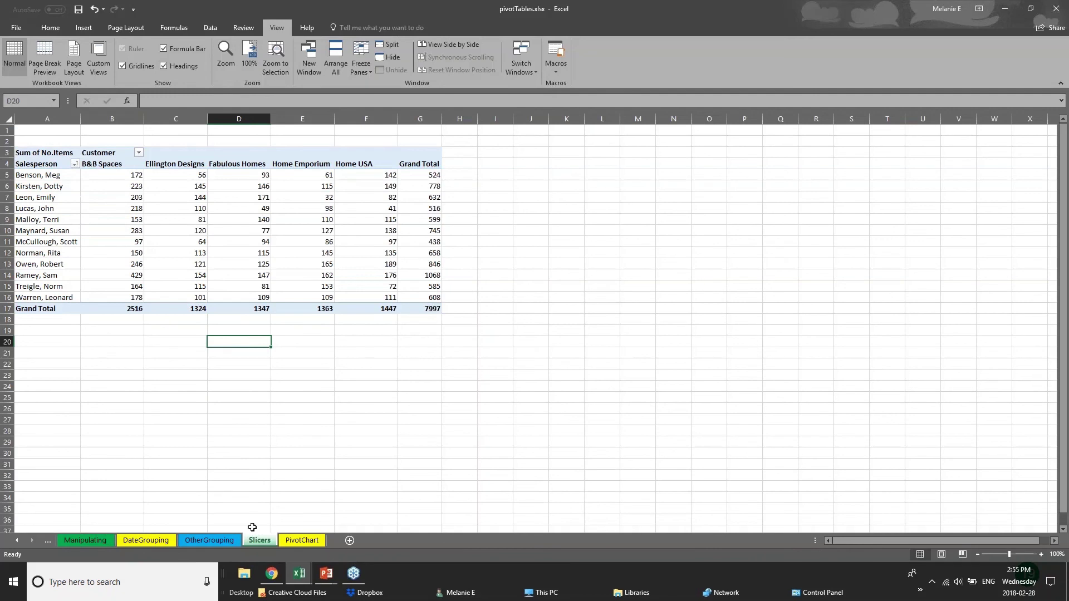
left_click(223, 540)
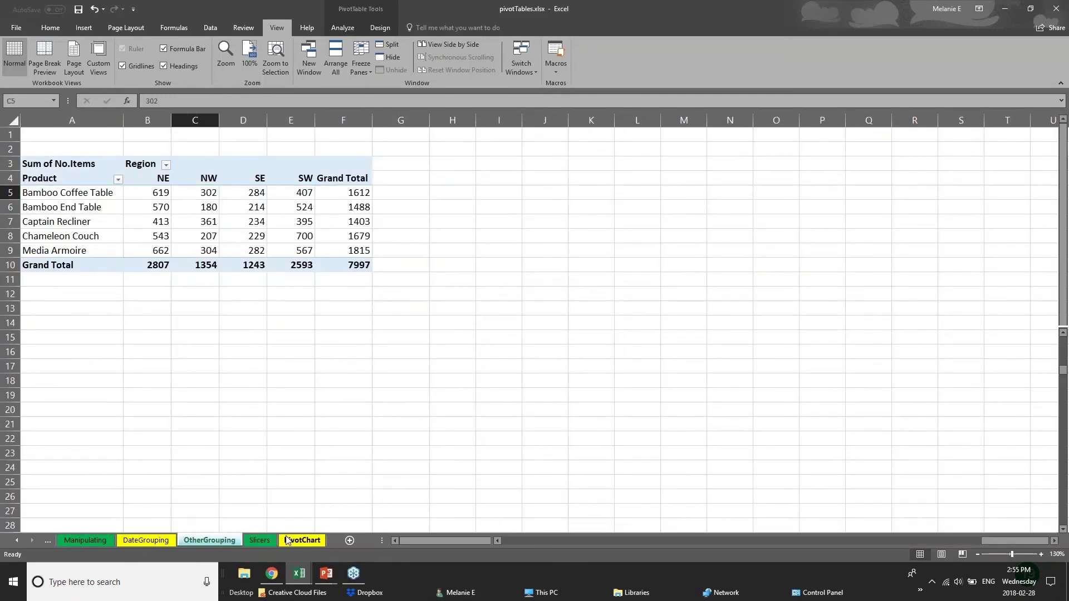
left_click(261, 541)
On the 01 - Examples PivotTable sheet, close the field list and delete the pivot in K1:T11
mouse_move(299, 573)
left_click(222, 534)
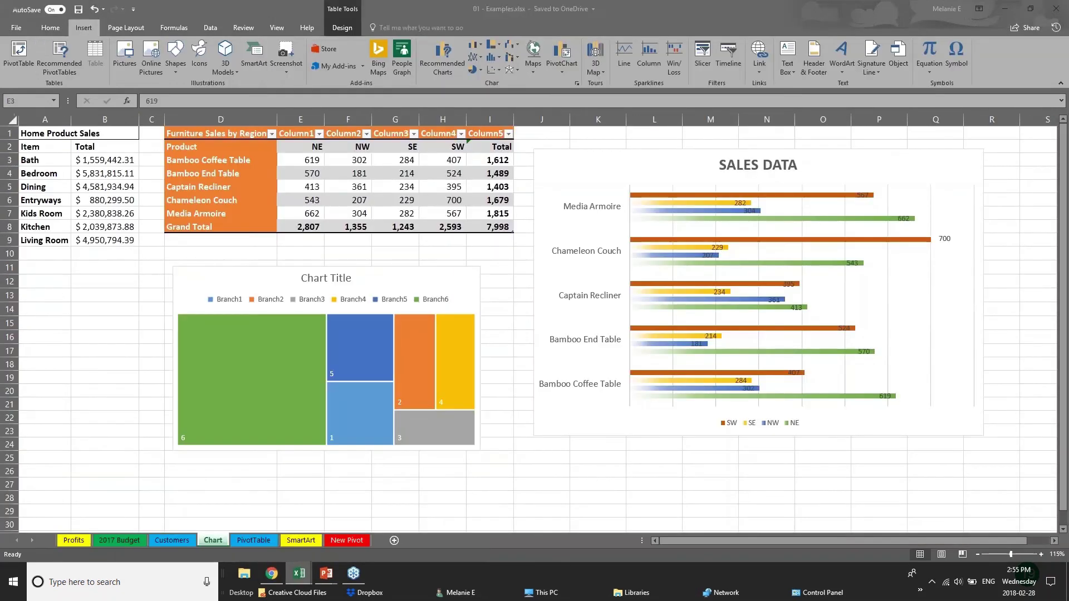
left_click(259, 542)
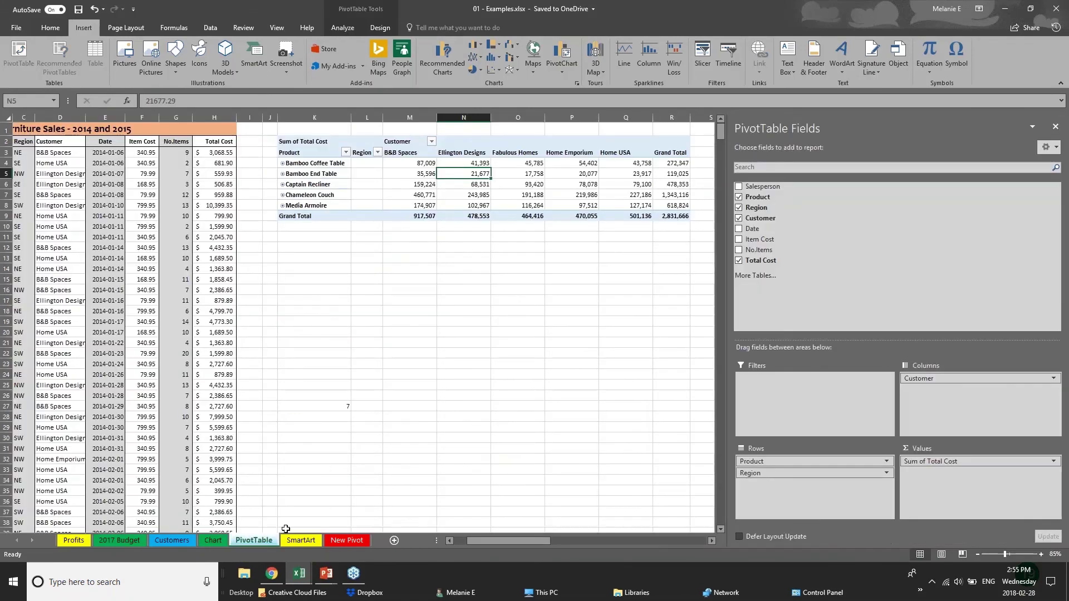
left_click(1055, 127)
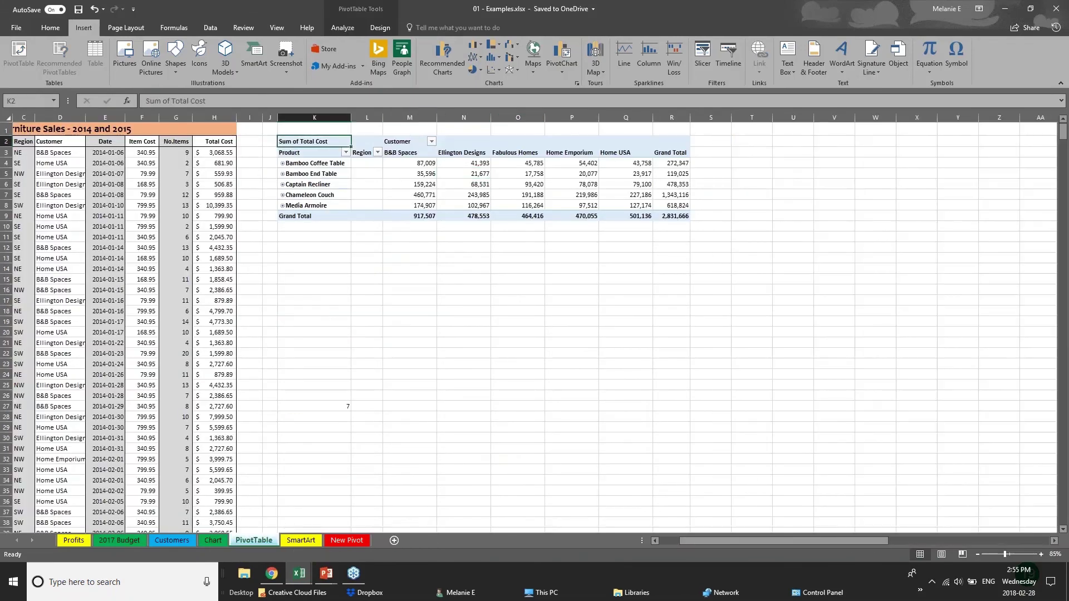
left_click_drag(289, 127, 752, 234)
key("Delete")
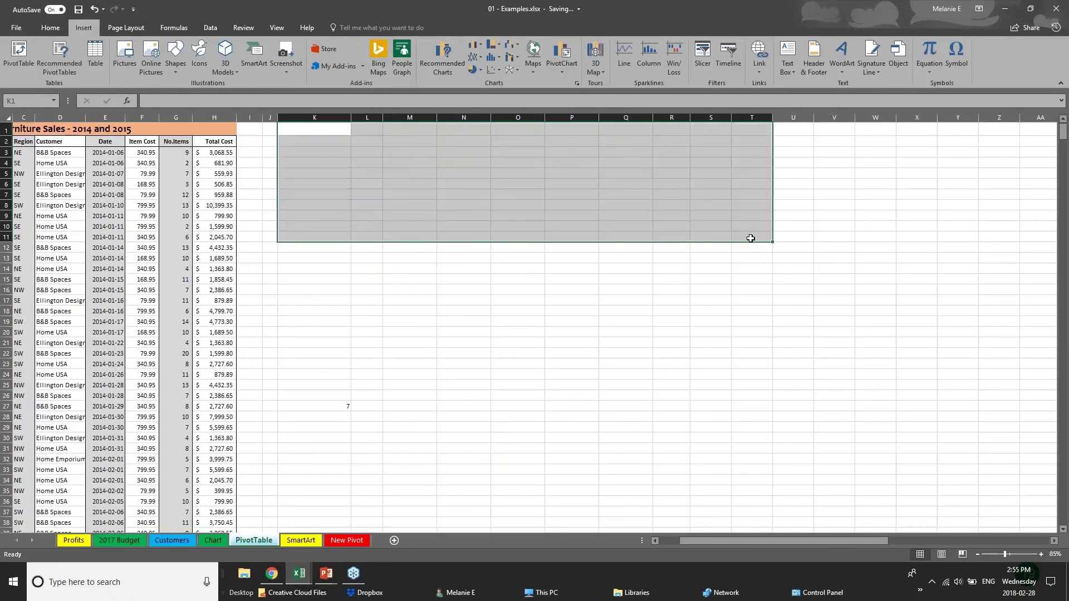
left_click(149, 226)
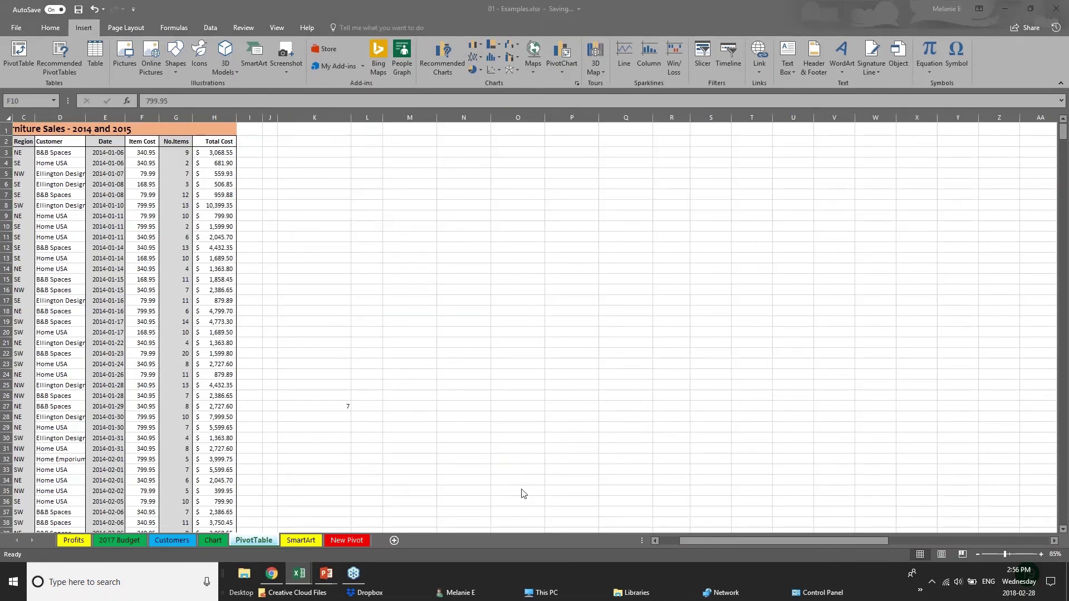
Review the Furniture Sales data, including the Total Cost formula in H10, then select cell K14
left_click_drag(696, 539, 656, 542)
left_click(52, 176)
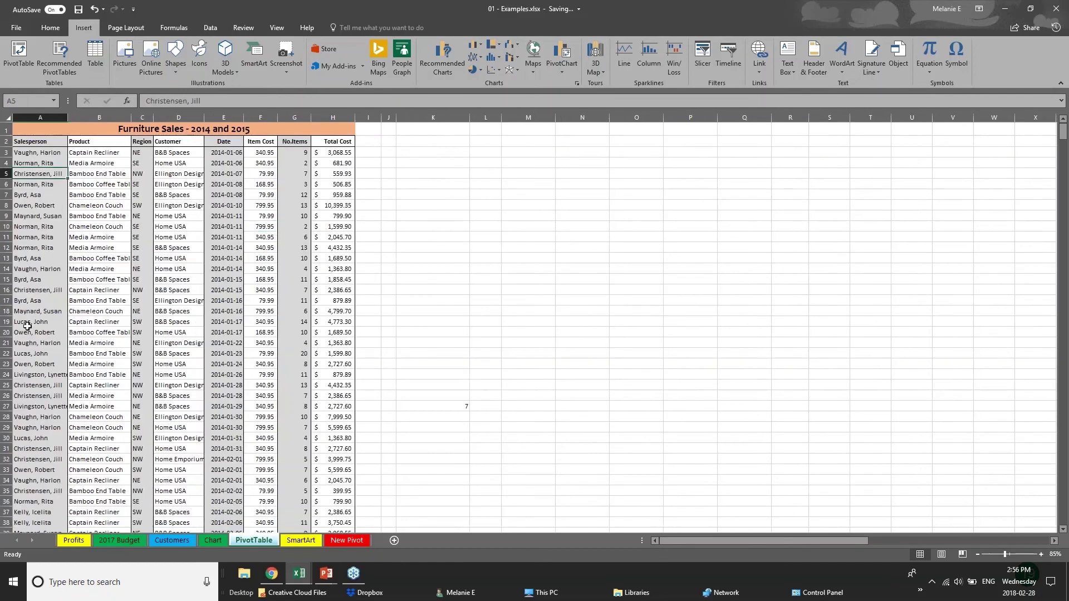
scroll(27, 325, "down", 2)
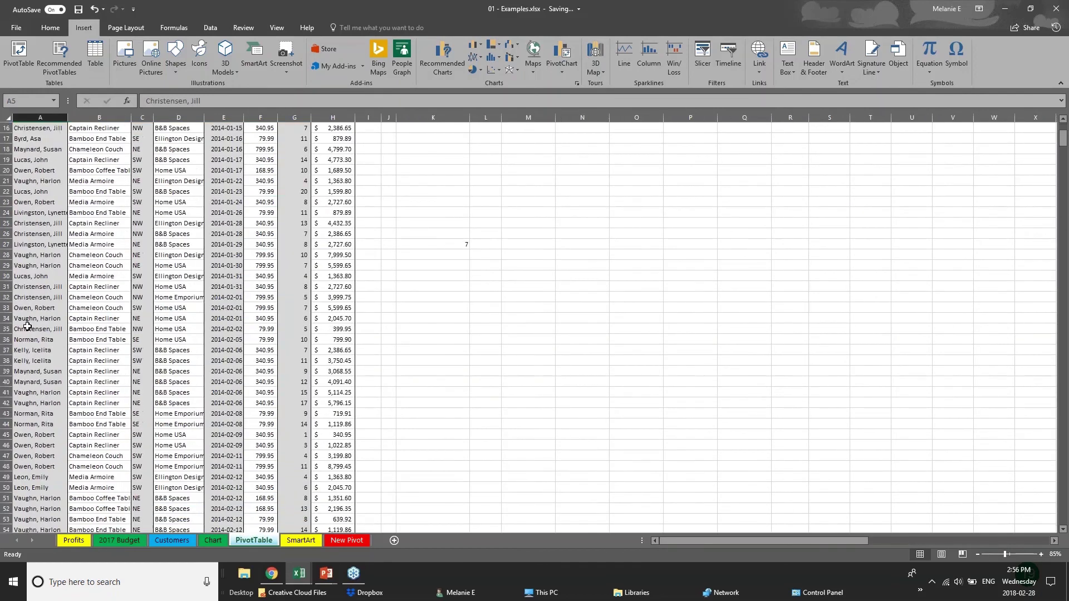
scroll(167, 239, "up", 2)
left_click(326, 156)
left_click(328, 224)
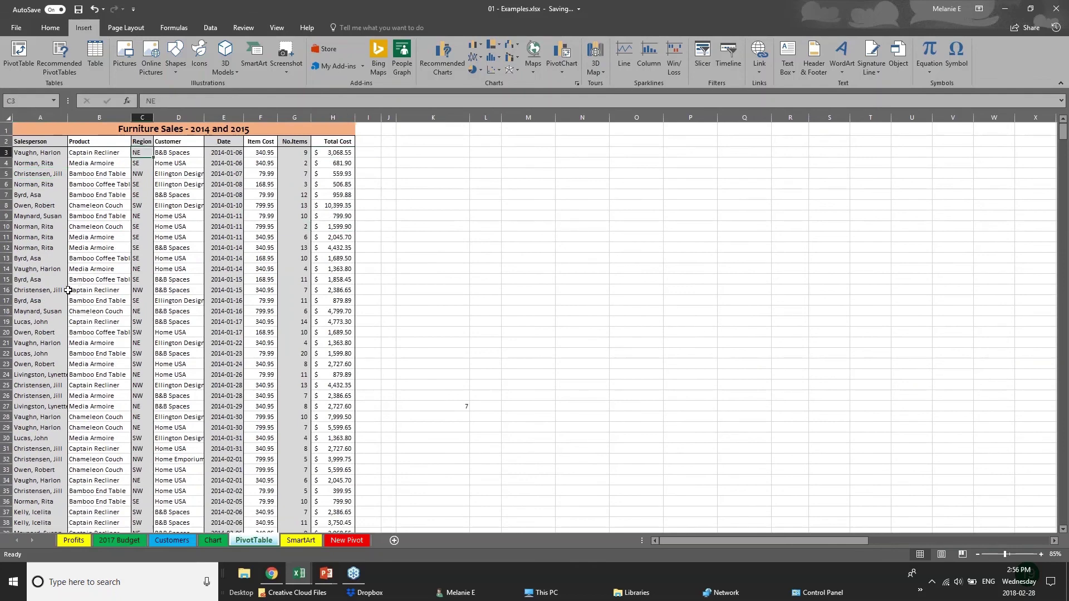
left_click(62, 311)
scroll(70, 444, "down", 5)
scroll(71, 444, "down", 20)
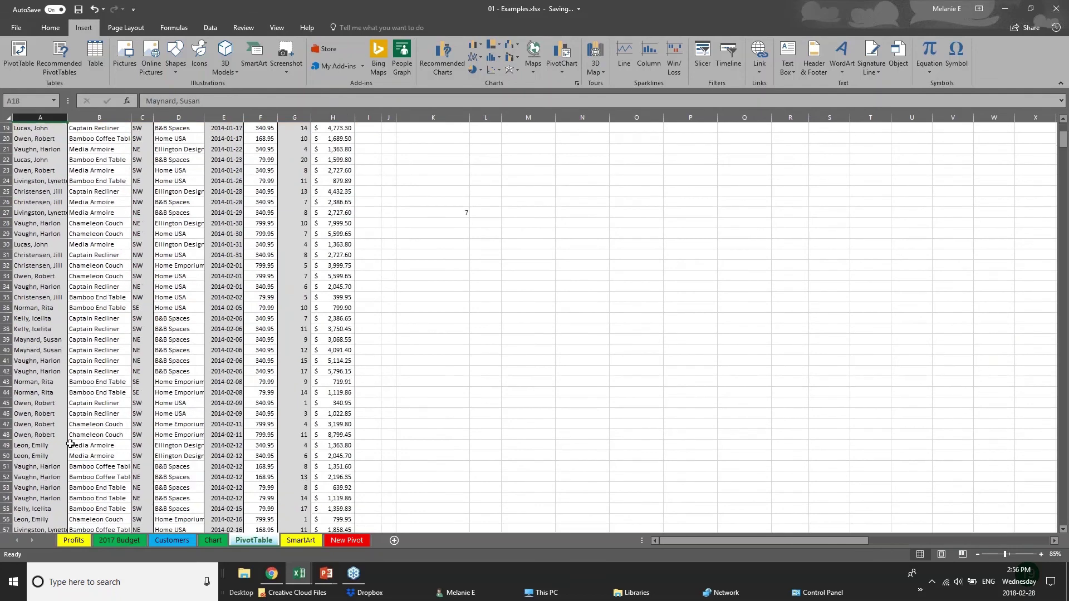
scroll(71, 443, "up", 9)
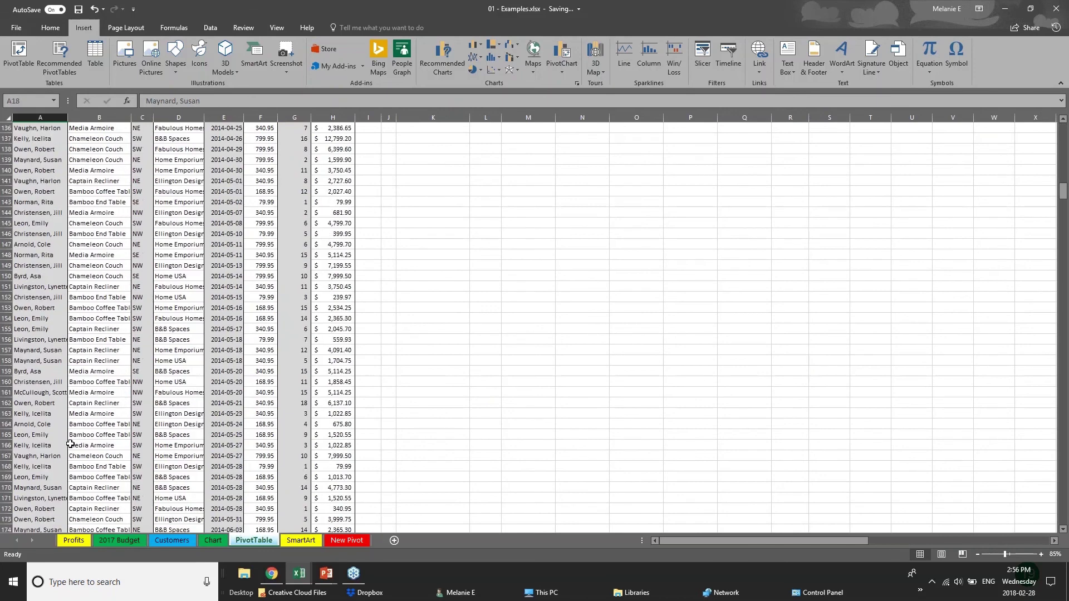
scroll(70, 443, "up", 19)
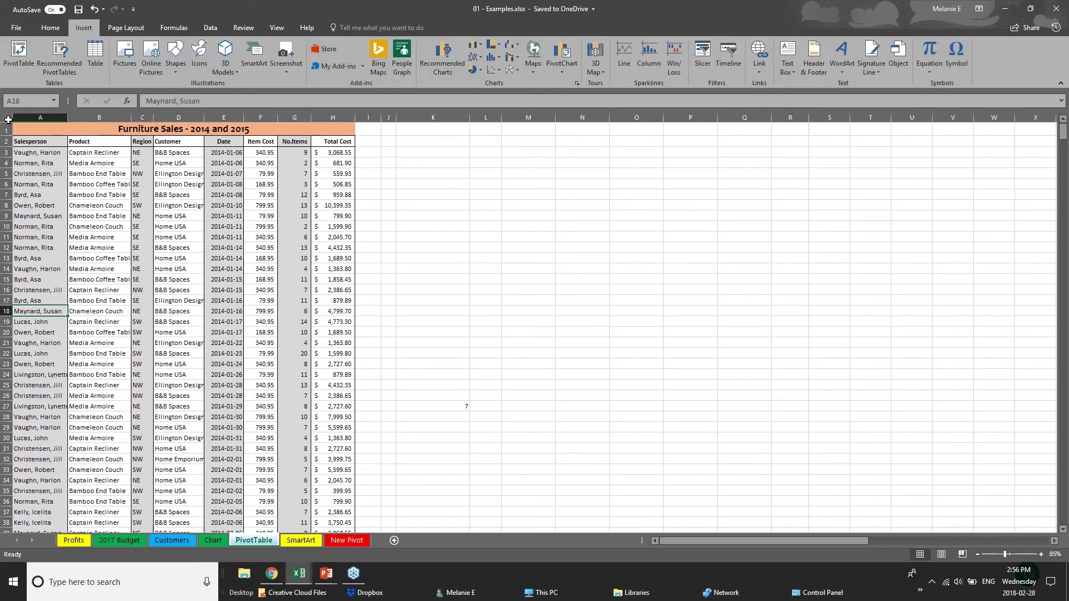
left_click(8, 119)
left_click(433, 269)
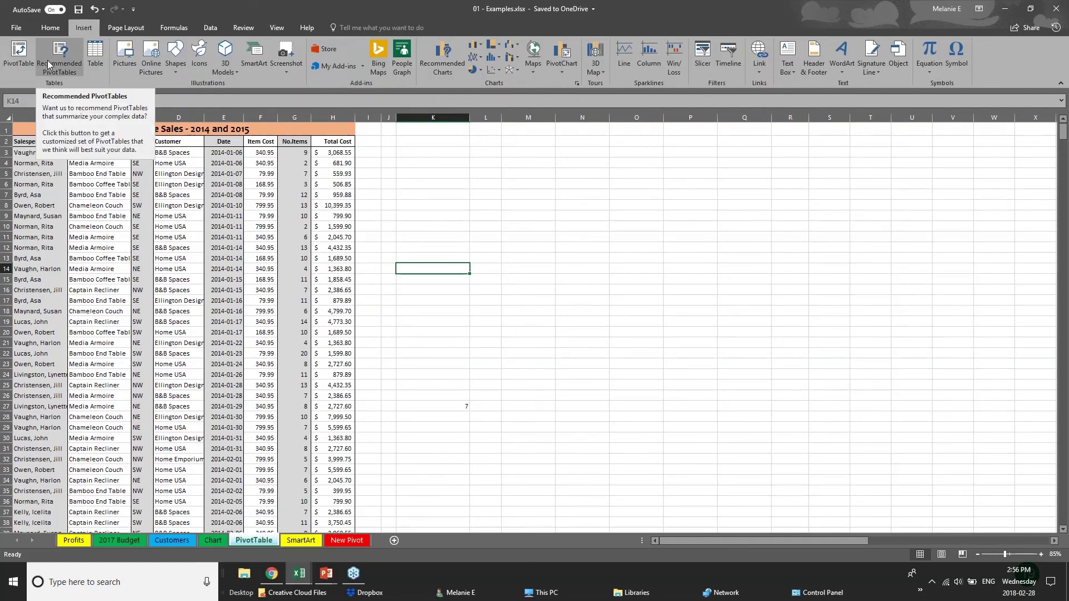
Try a PivotTable from the whole sheet and cancel after the invalid field name error
left_click(17, 69)
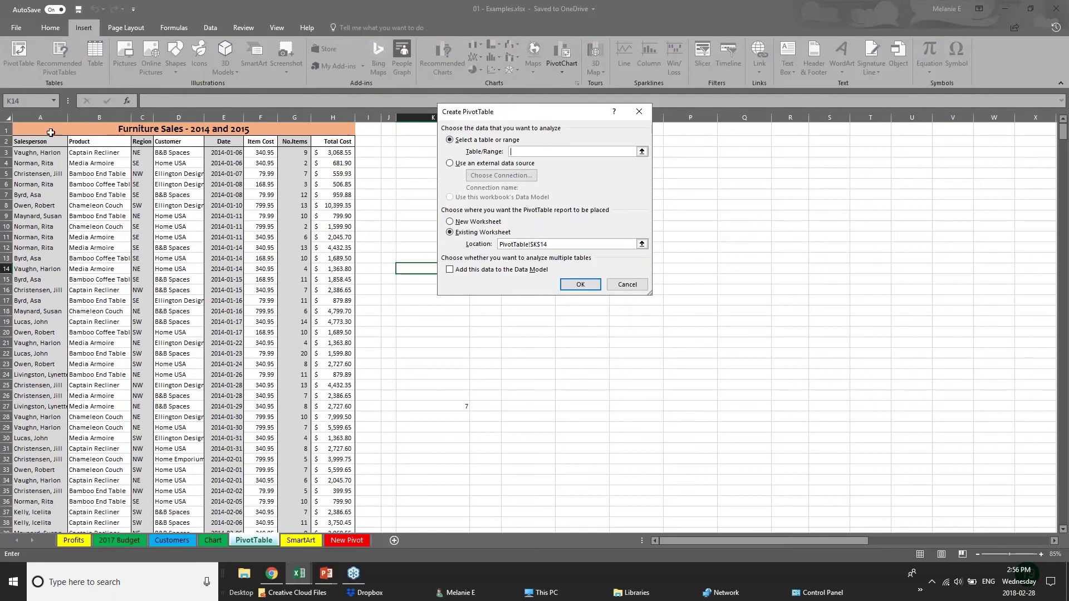
left_click(31, 128)
key("Escape")
left_click(8, 118)
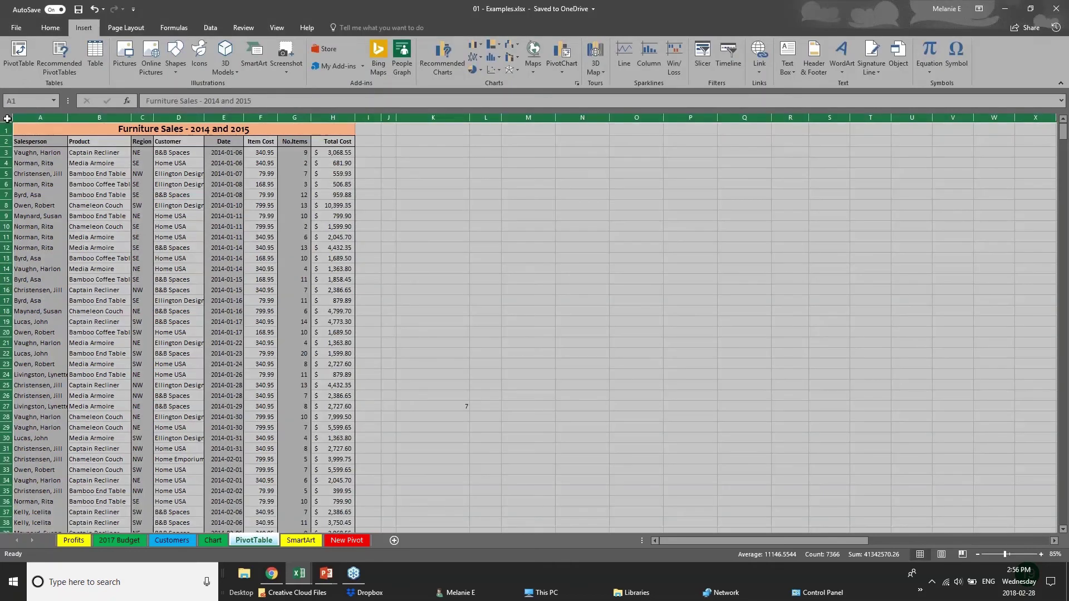
left_click(17, 50)
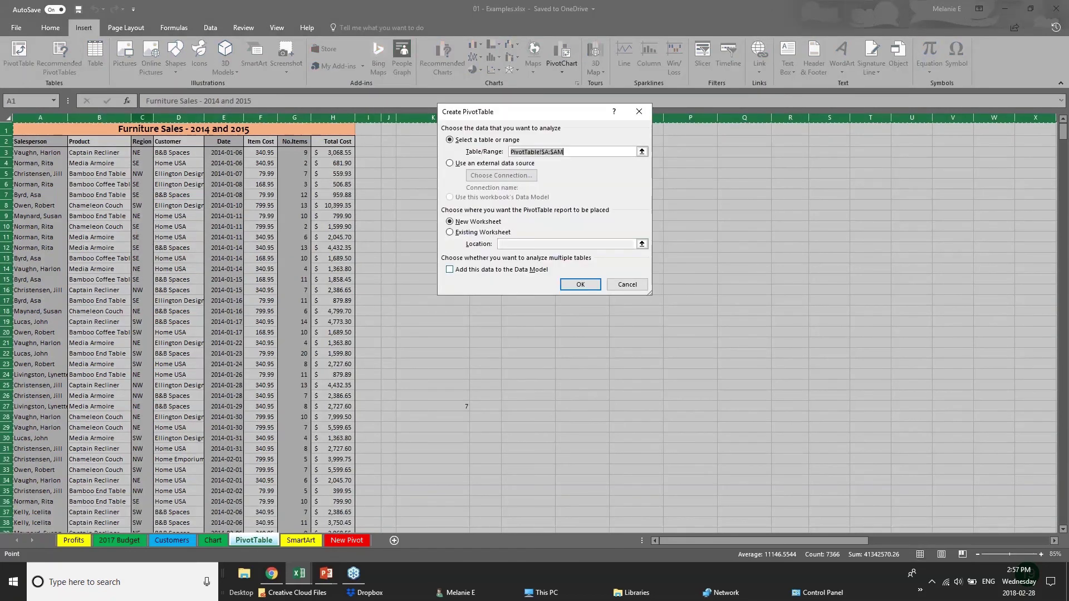
left_click(586, 287)
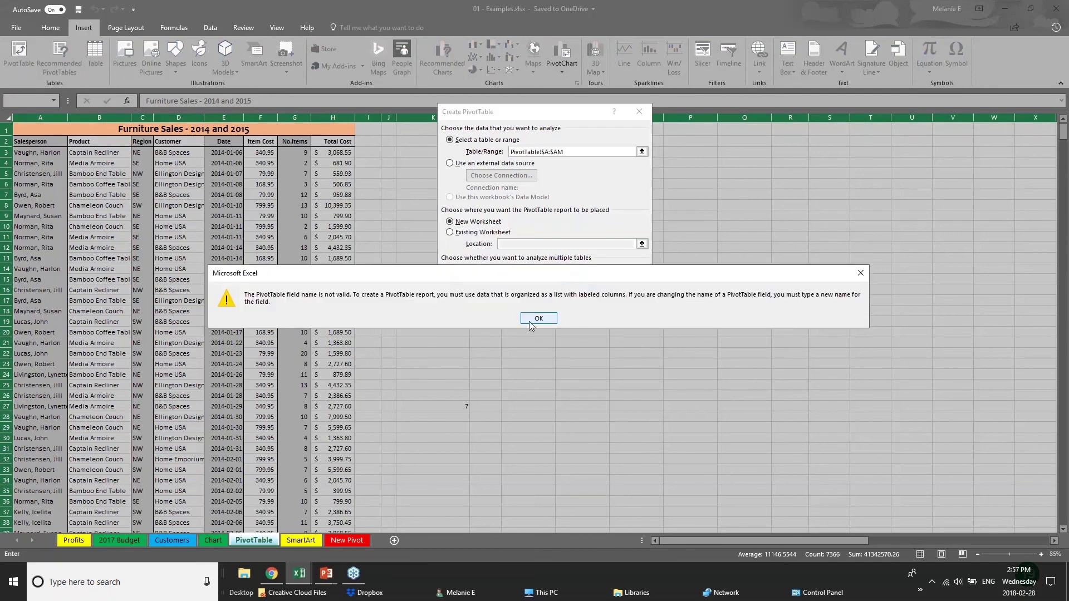
left_click(534, 322)
left_click(579, 284)
left_click(542, 318)
left_click(627, 284)
Select columns A through H and insert a PivotTable on a new worksheet
left_click(179, 163)
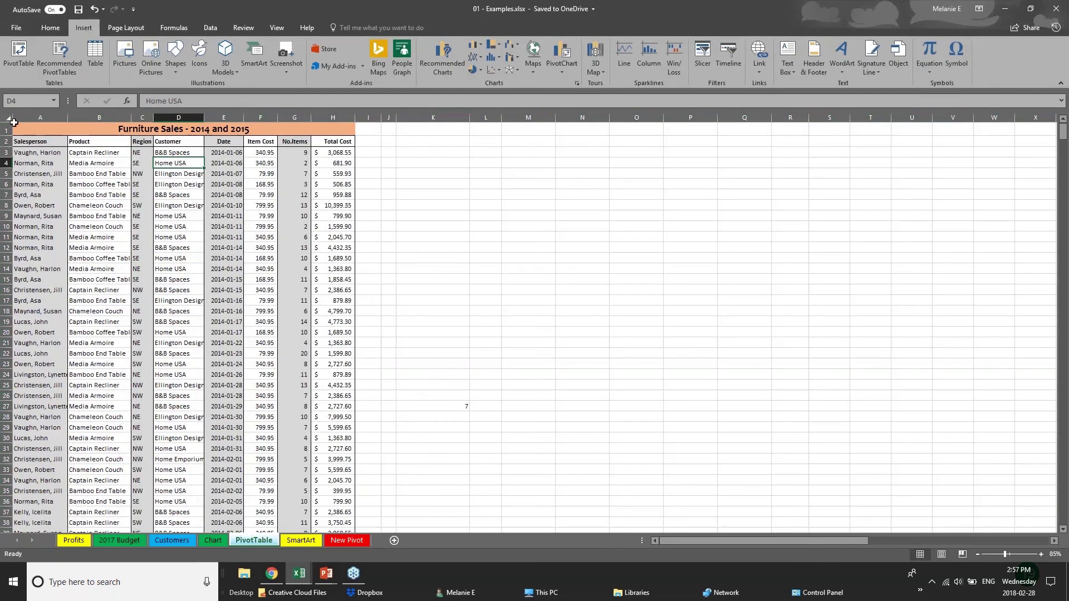
left_click(21, 117)
key("Return")
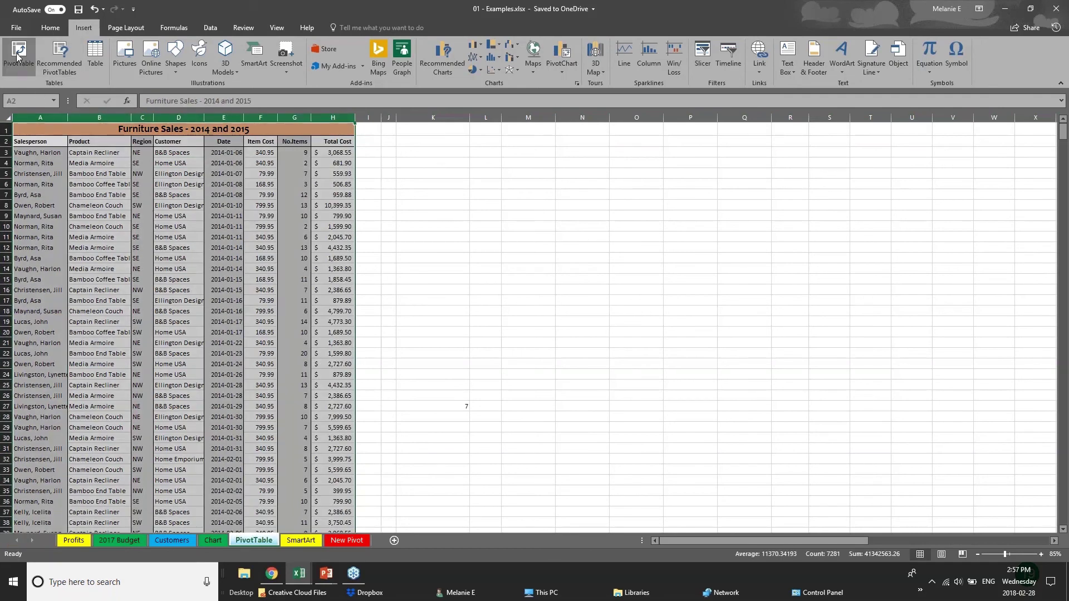
left_click(18, 56)
key("Return")
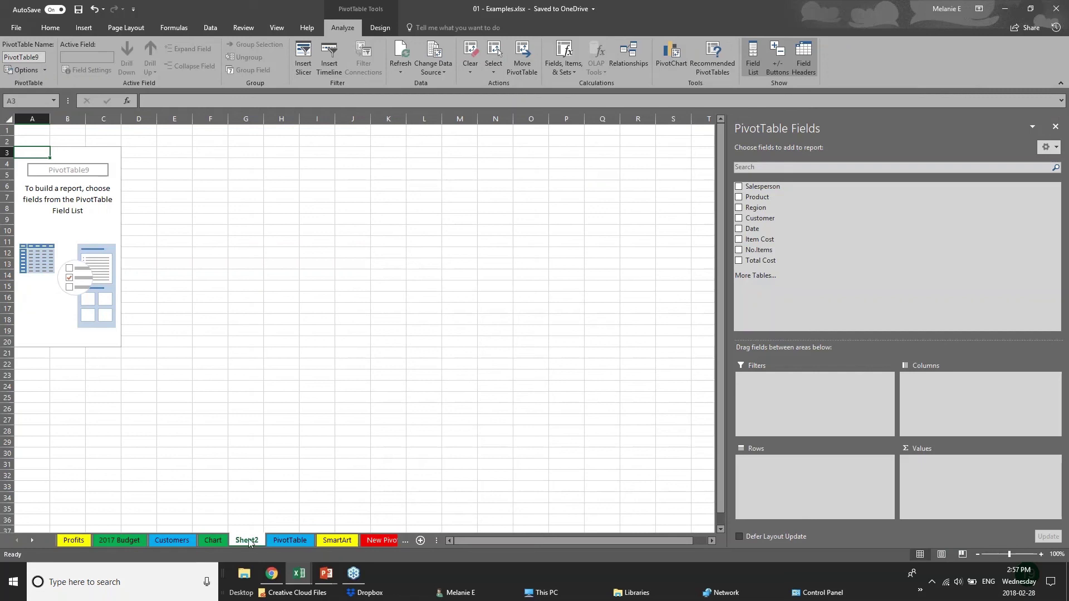
Rename the Sheet2 tab to 'PIVOT 2'
double_click(259, 543)
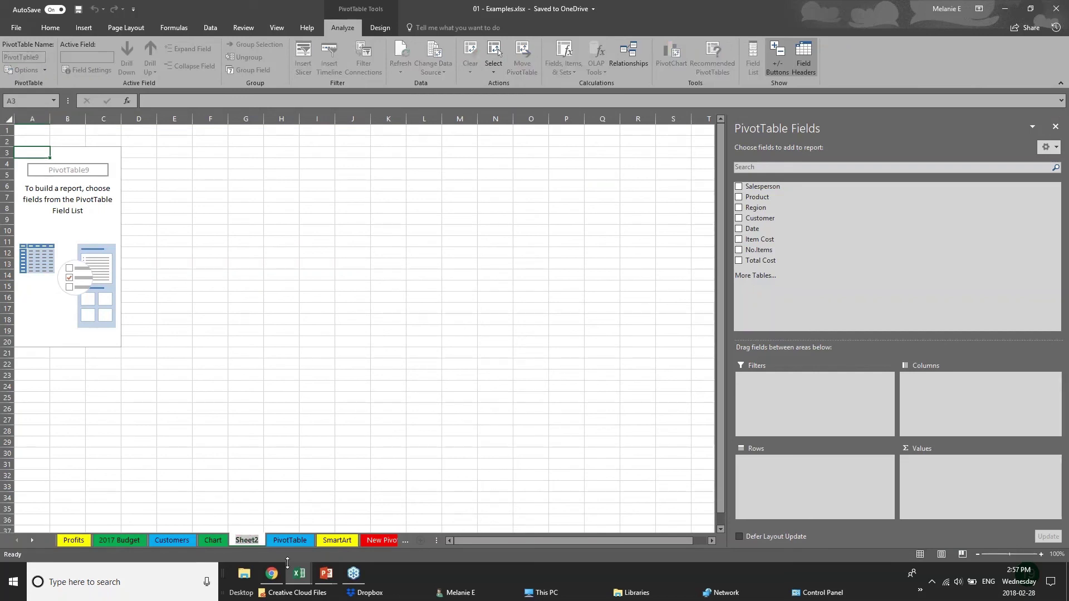
type("PIVO")
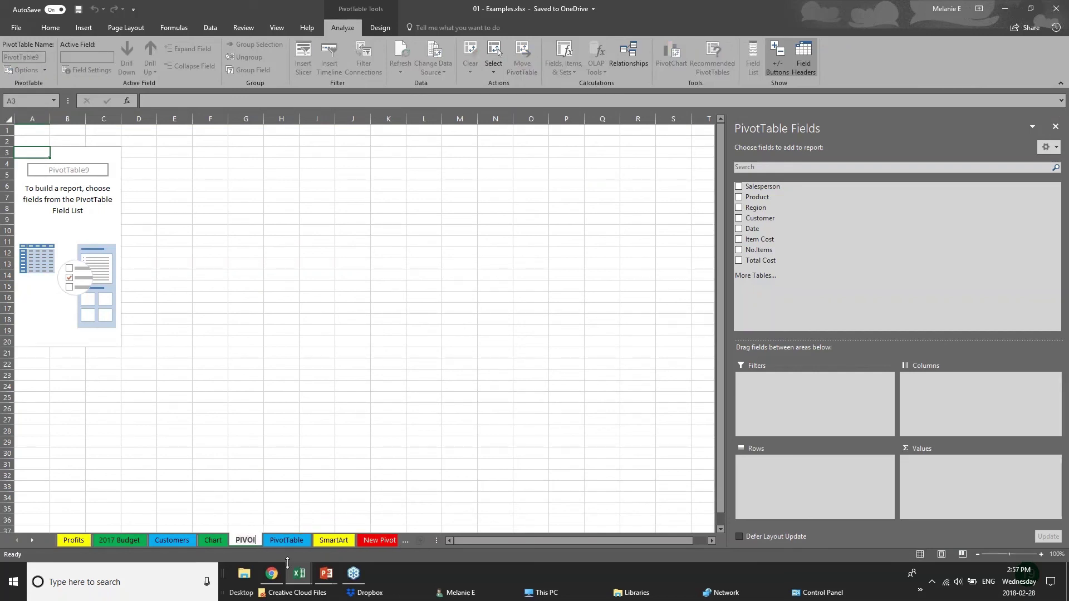
type("T 2")
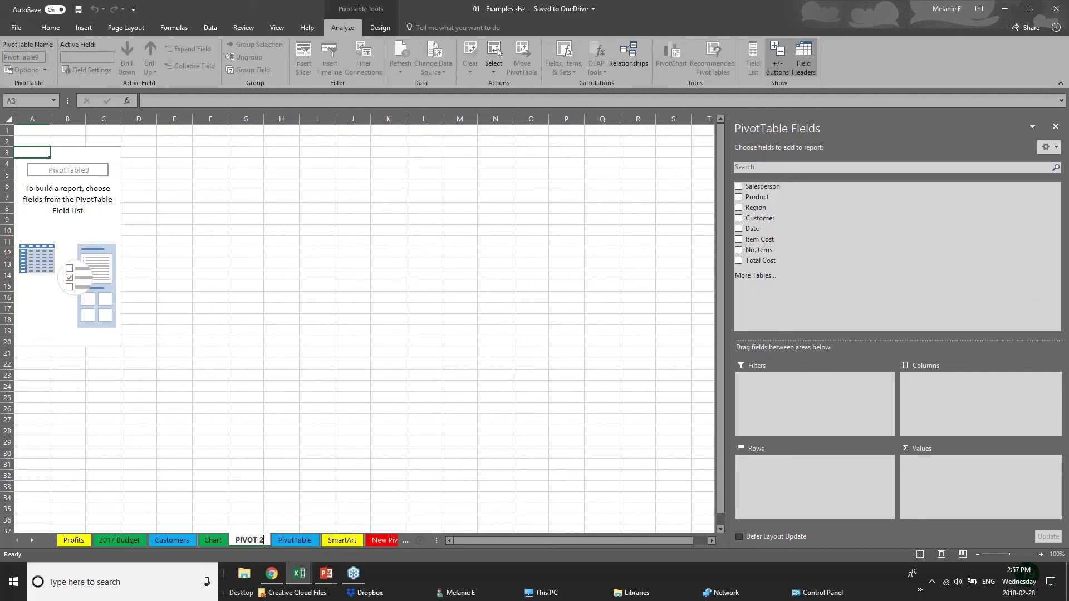
left_click(80, 172)
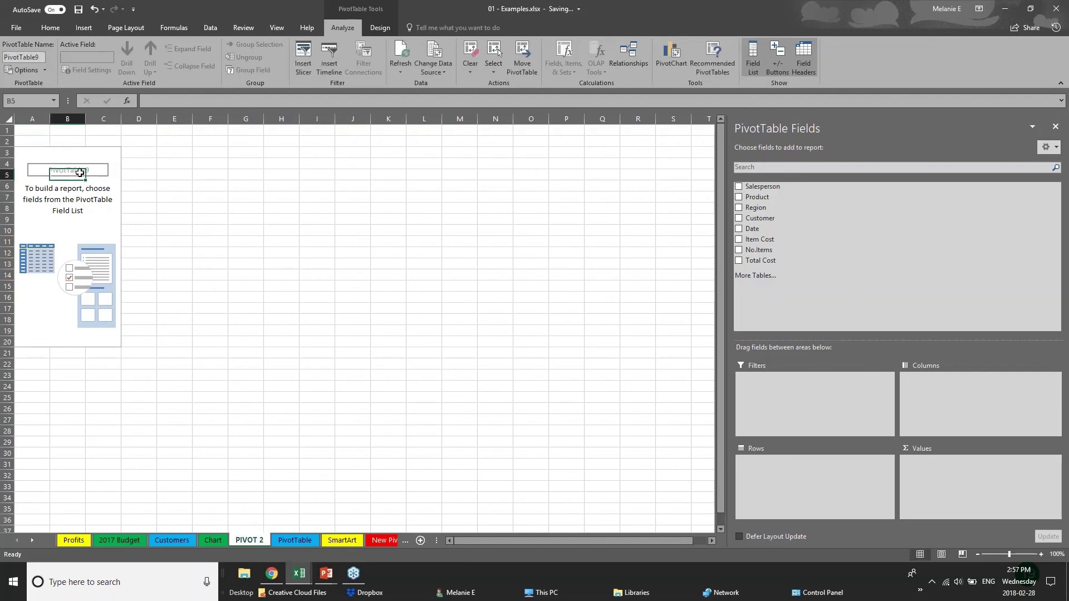
key("Up")
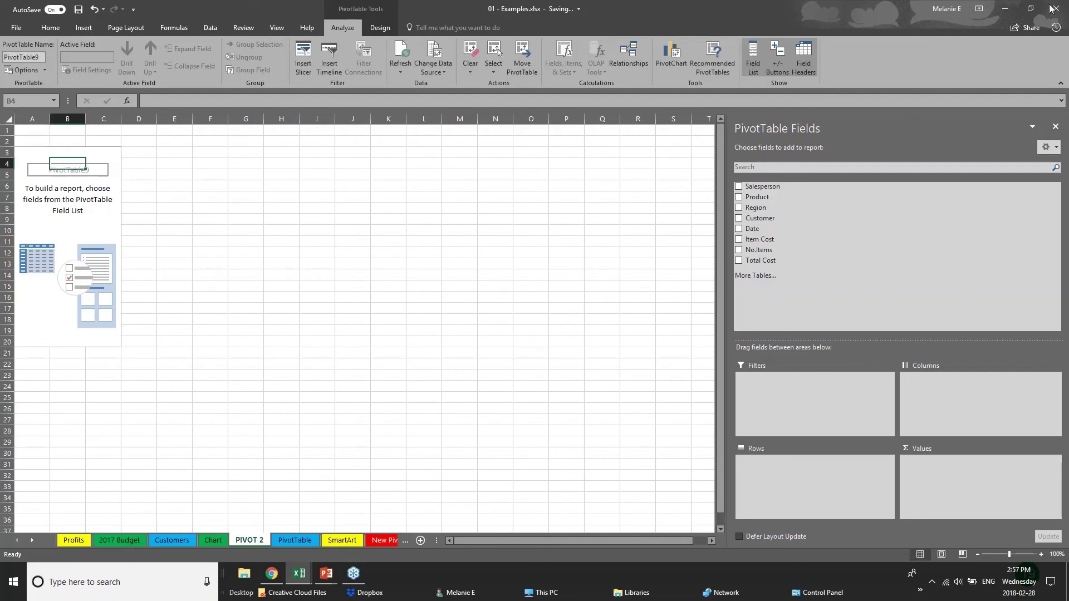
left_click(1055, 9)
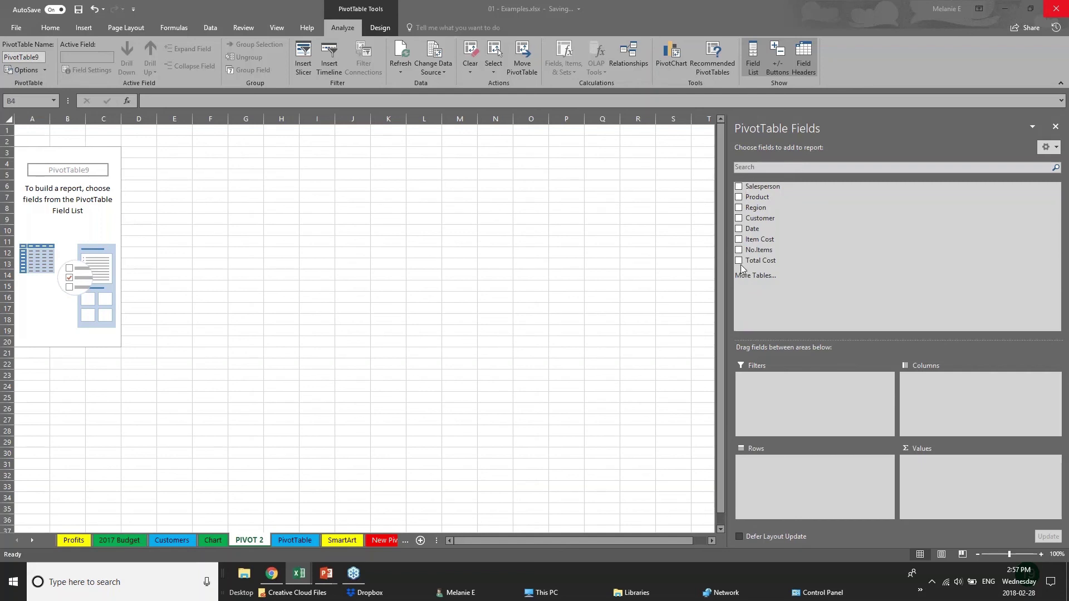
Sum Total Cost by Region and Years, dropping Quarters and Date, and widen columns A and B
left_click(740, 208)
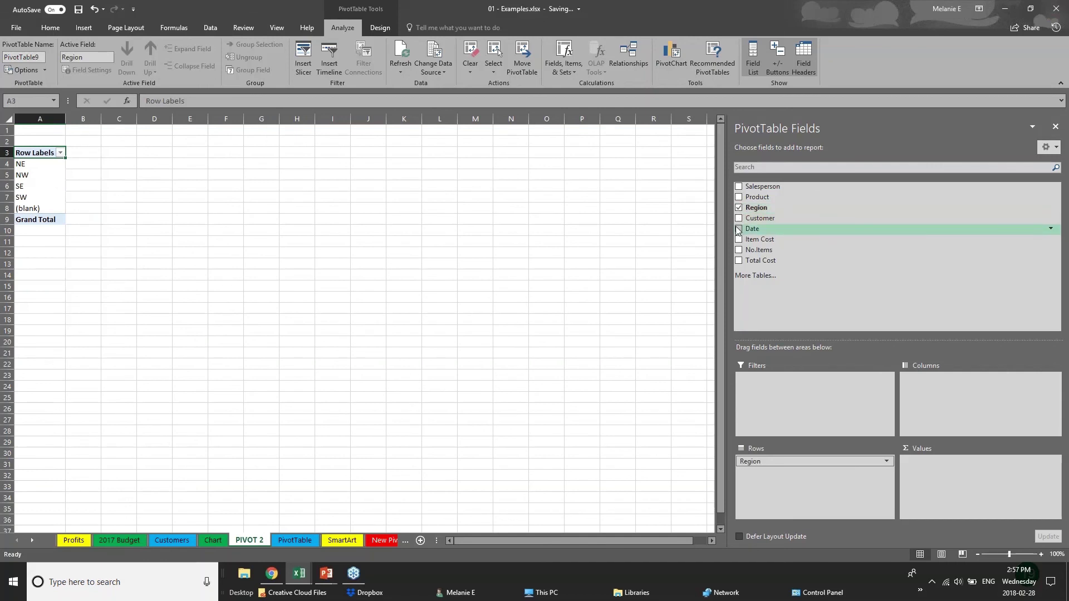
left_click(739, 229)
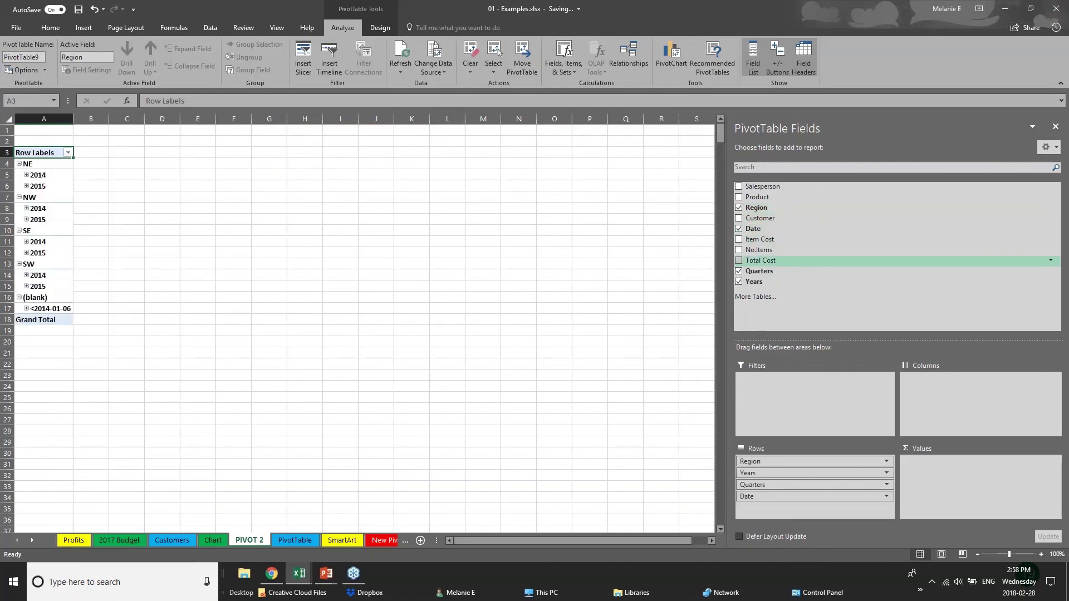
left_click(738, 271)
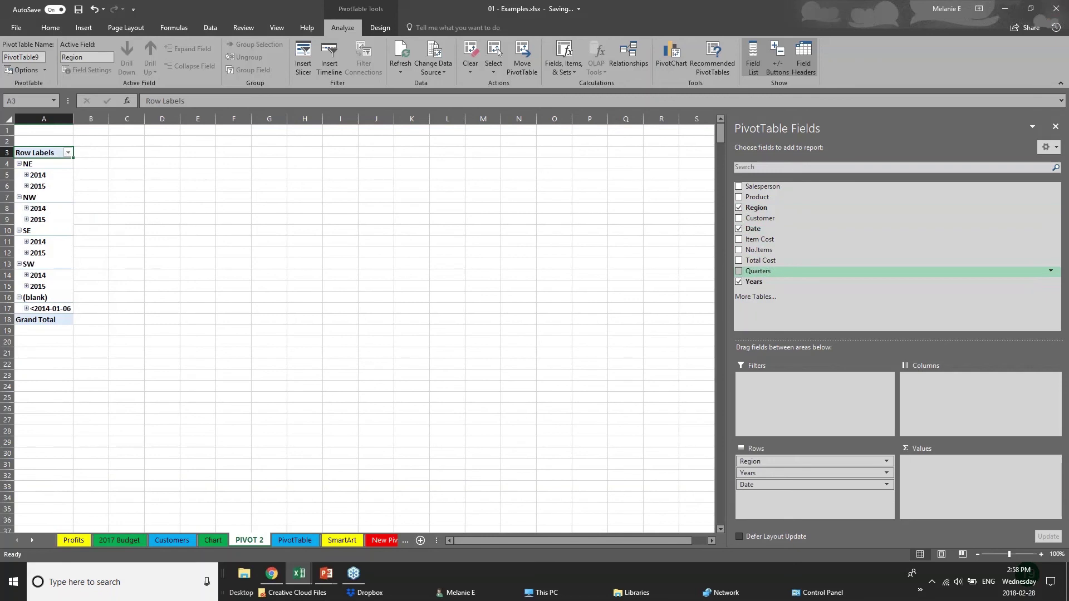
left_click(739, 228)
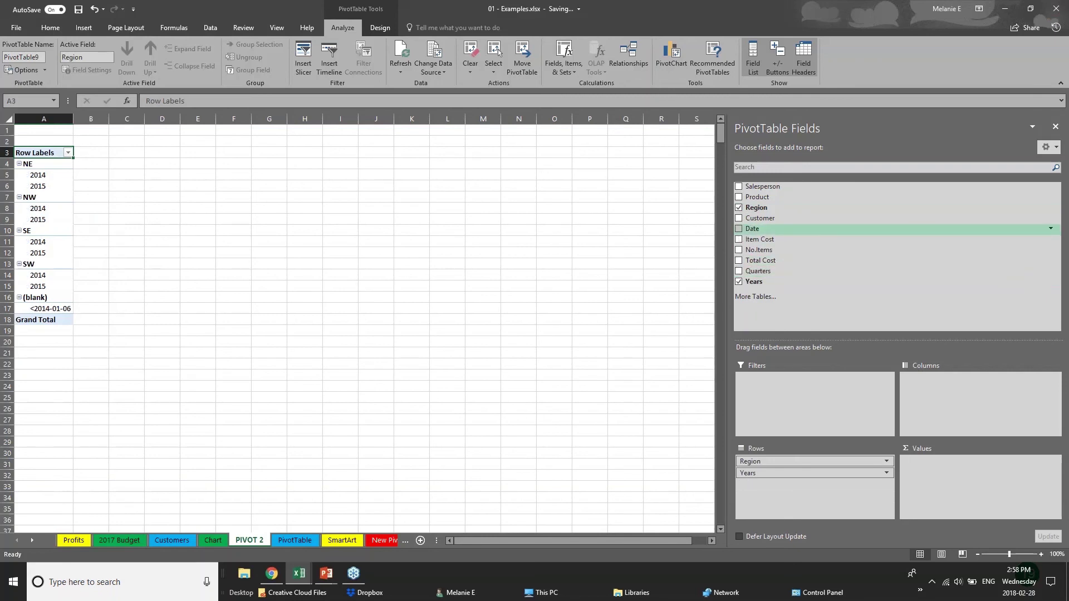
left_click(739, 261)
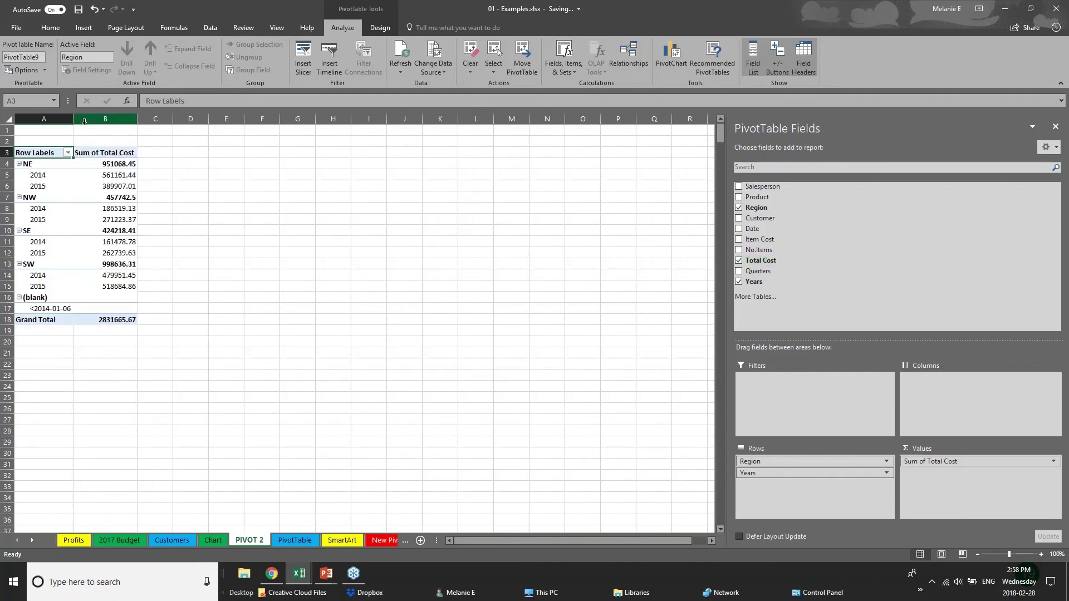
left_click_drag(73, 120, 116, 123)
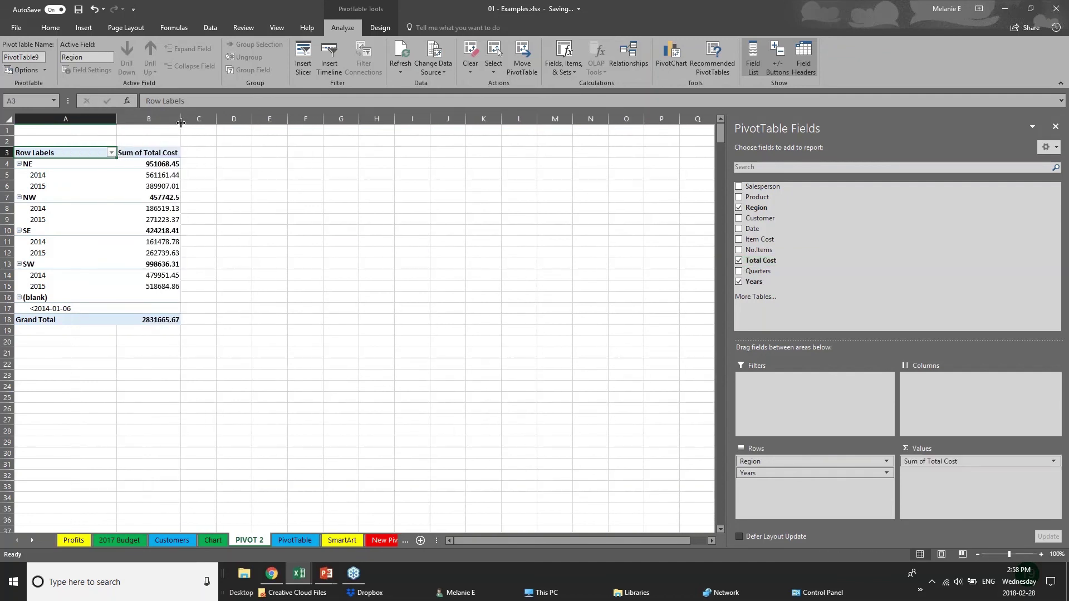
left_click_drag(181, 120, 250, 121)
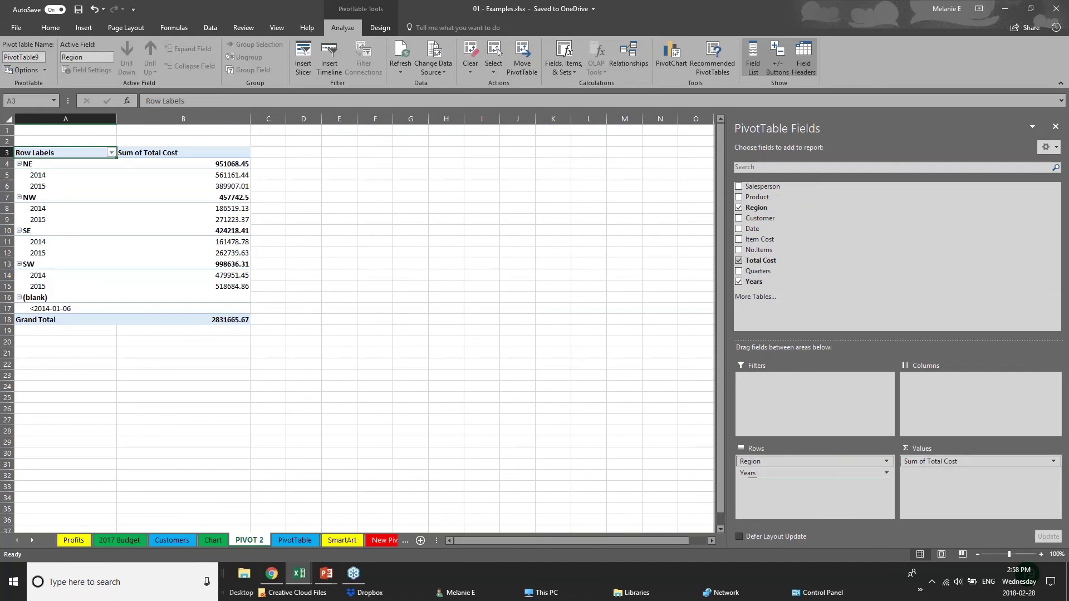
left_click(781, 473)
Try Years across the columns, check the NE, NW, SE and SW yearly totals, then return Years to rows
left_click(799, 474)
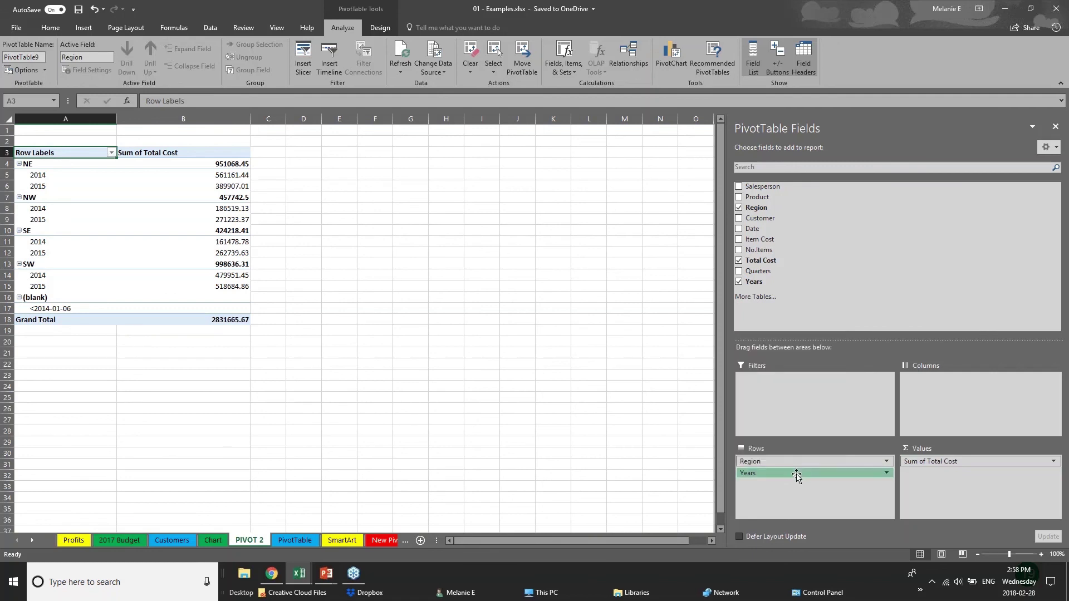
left_click_drag(797, 475, 950, 394)
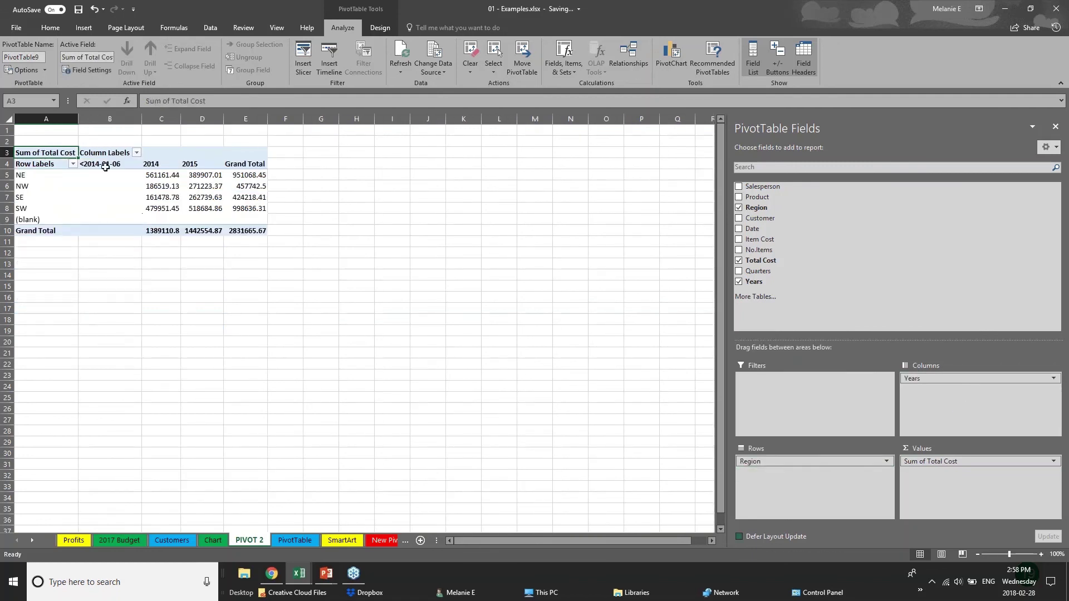
left_click(31, 179)
left_click(25, 211)
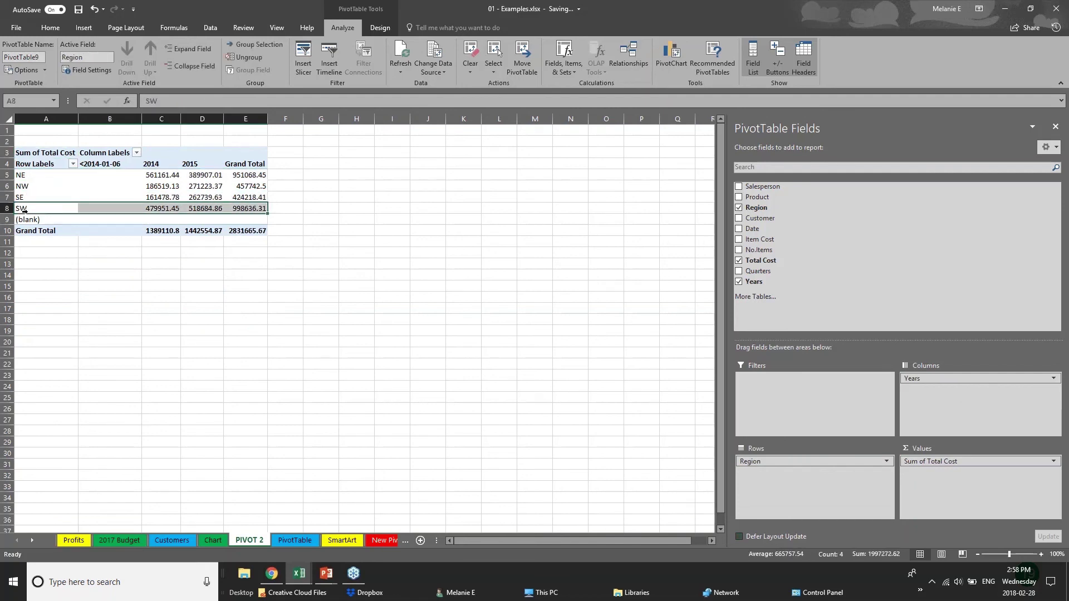
left_click(149, 177)
left_click(149, 199)
left_click(218, 166)
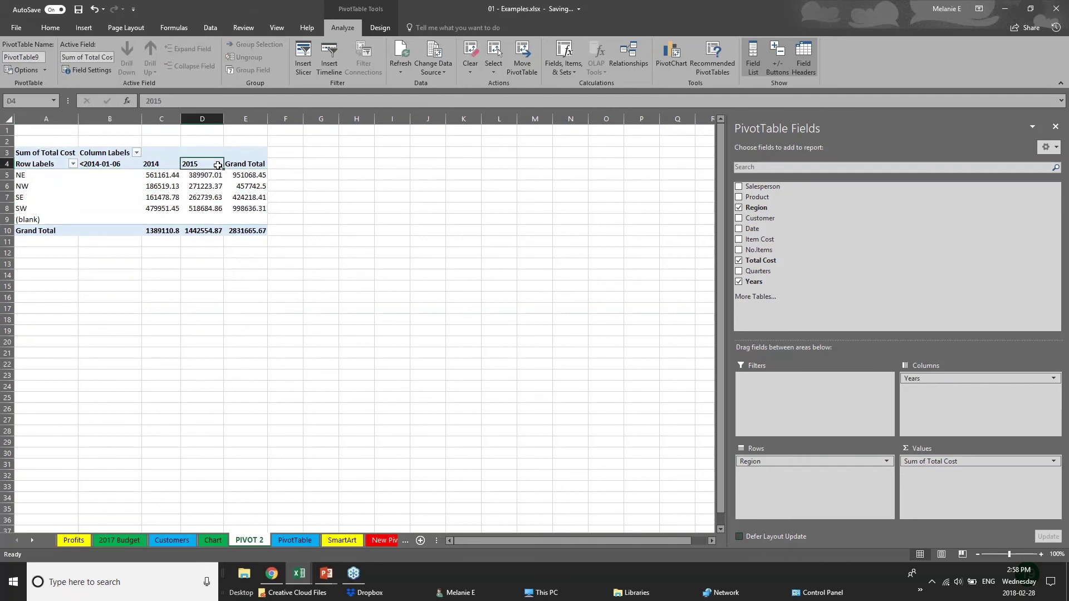
left_click(209, 186)
left_click(210, 209)
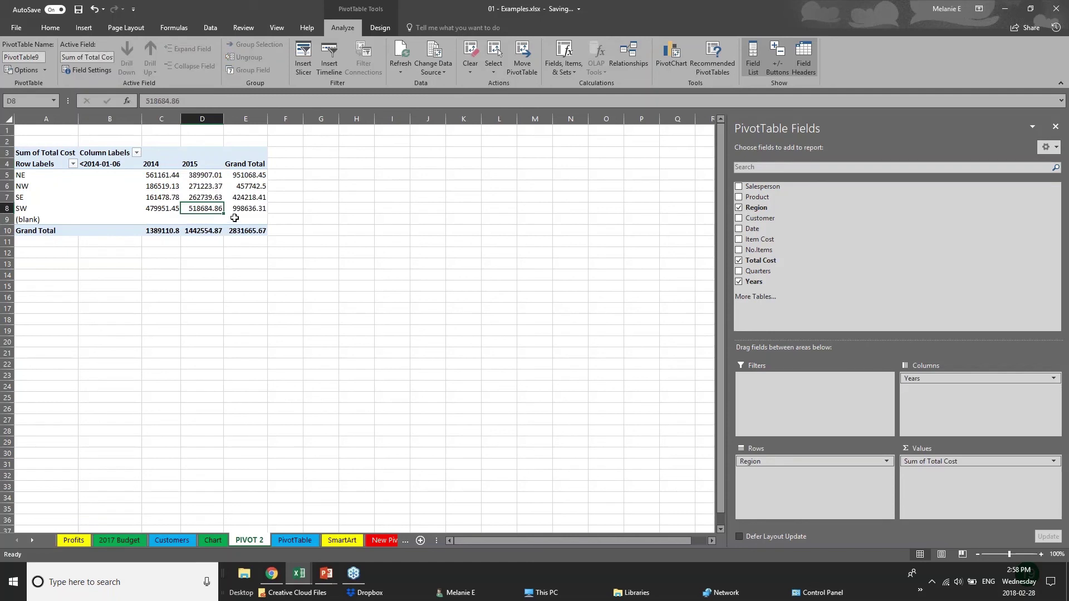
mouse_move(947, 378)
left_mouse_down()
mouse_move(835, 384)
mouse_move(794, 471)
mouse_move(958, 382)
left_mouse_up()
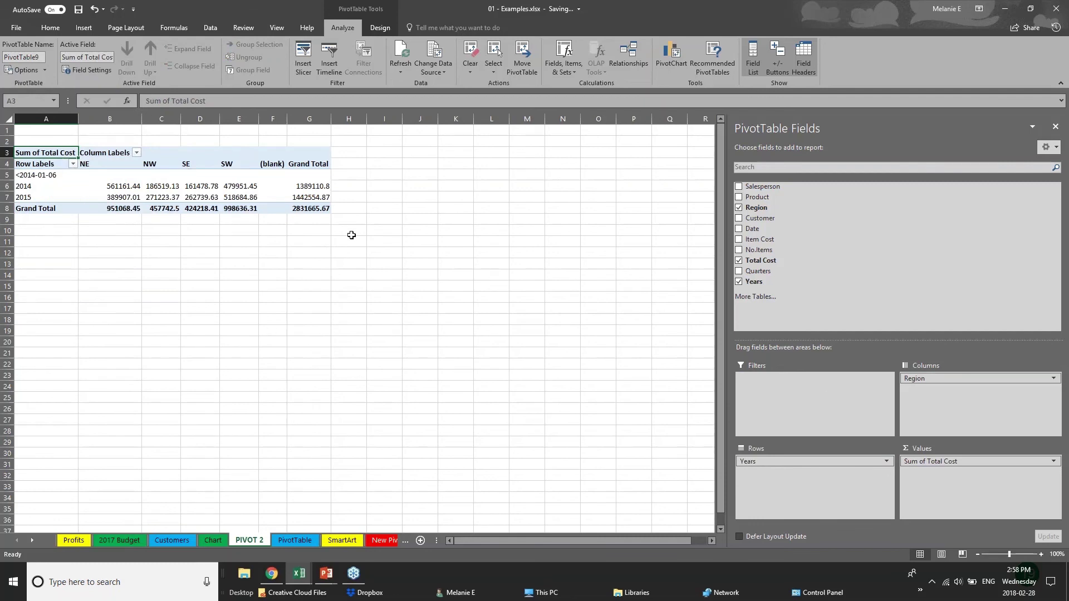
Add Customer to the columns and Date to the rows, expanding and collapsing the 2014 and 2015 groups
left_click(739, 218)
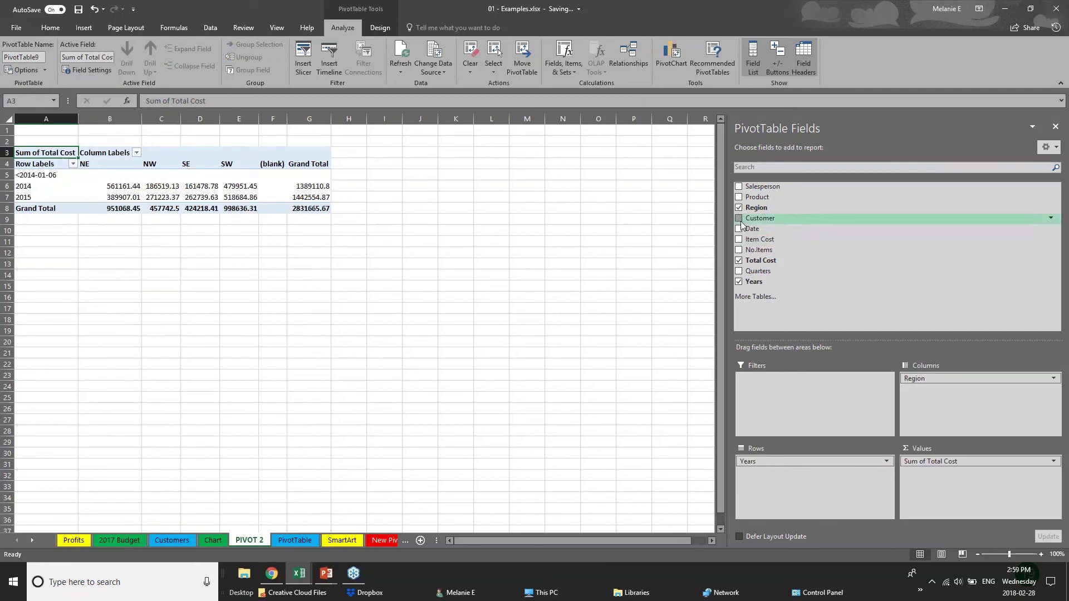
left_click(739, 229)
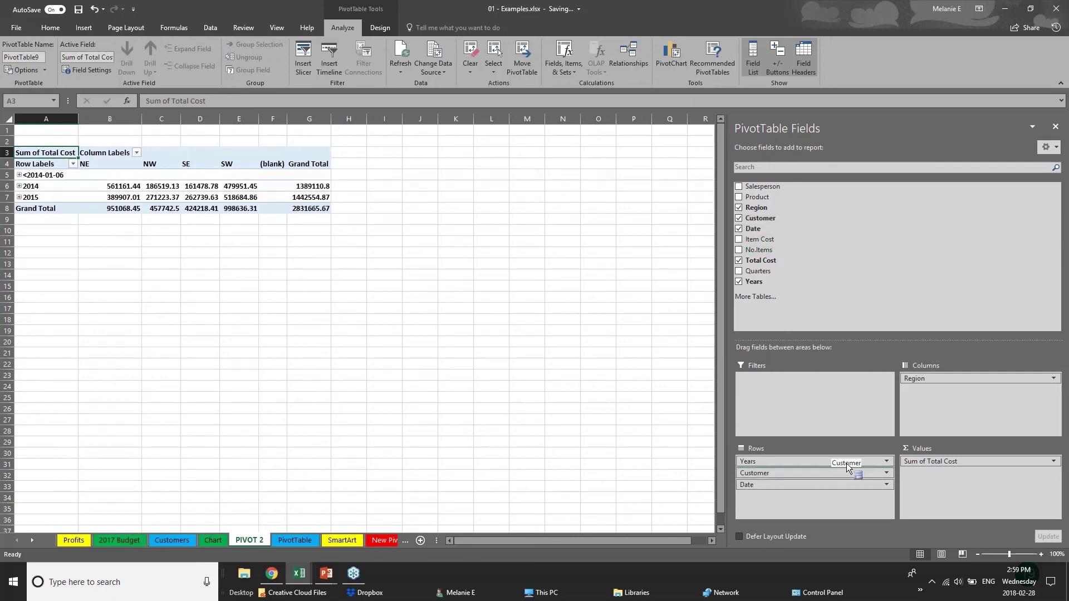
left_click_drag(852, 473, 952, 391)
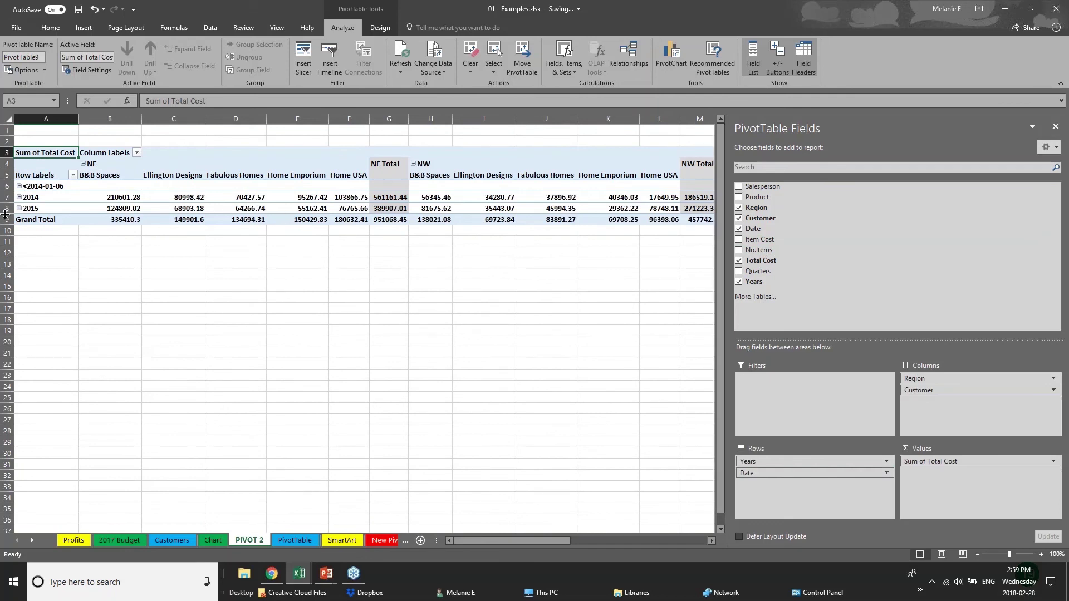
left_click(19, 186)
left_click(19, 186)
left_click(19, 198)
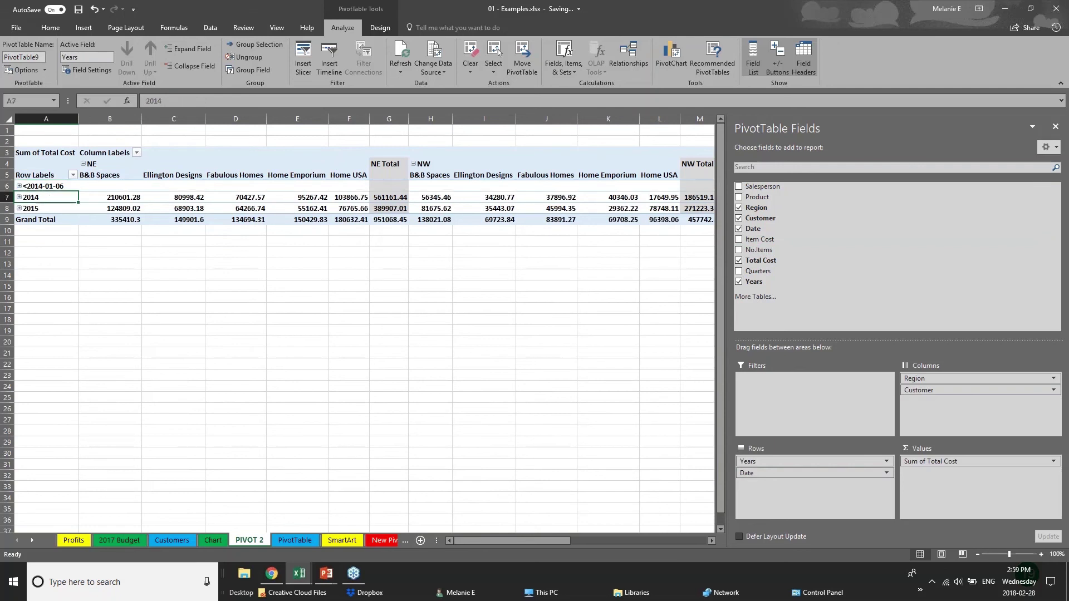
left_click(19, 197)
left_click(19, 209)
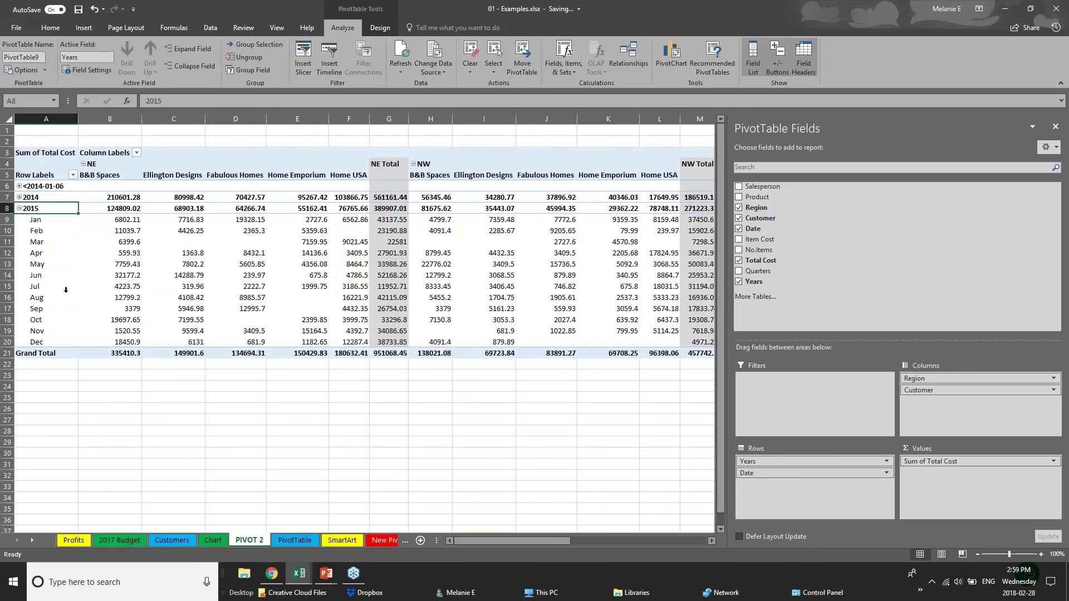
left_click(18, 208)
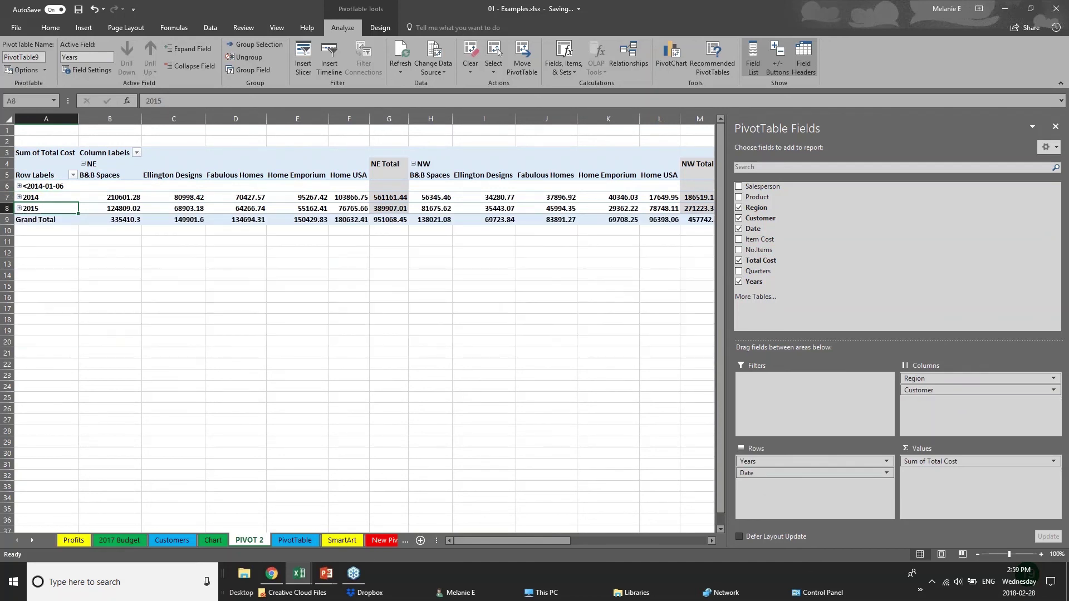
Remove Customer and Date, leaving 2014 at 1389110.8 and 2015 at 1442554.87 by region
left_click(429, 270)
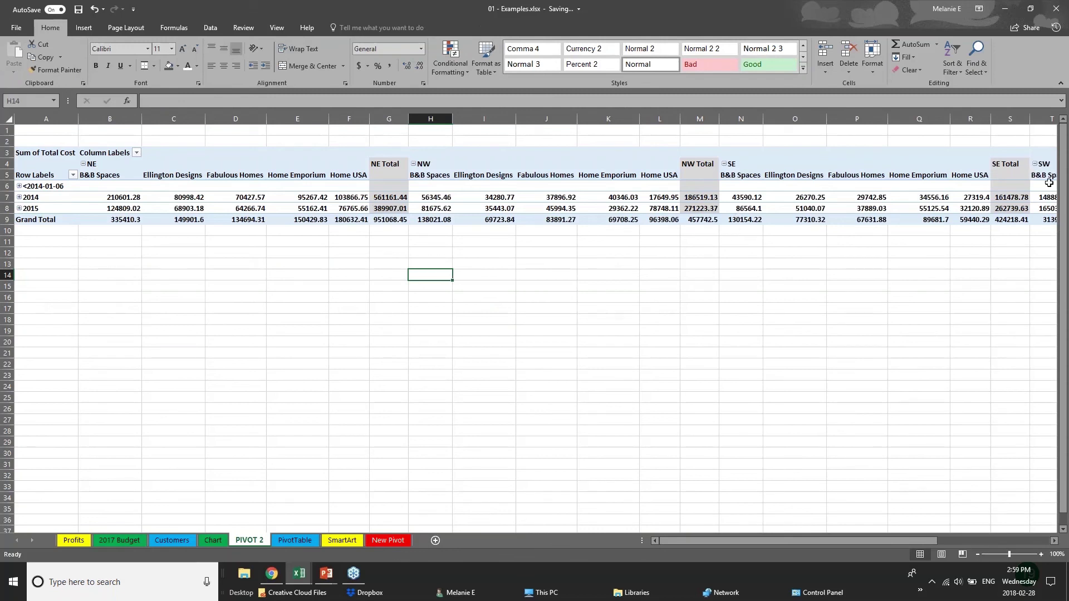
left_click(782, 188)
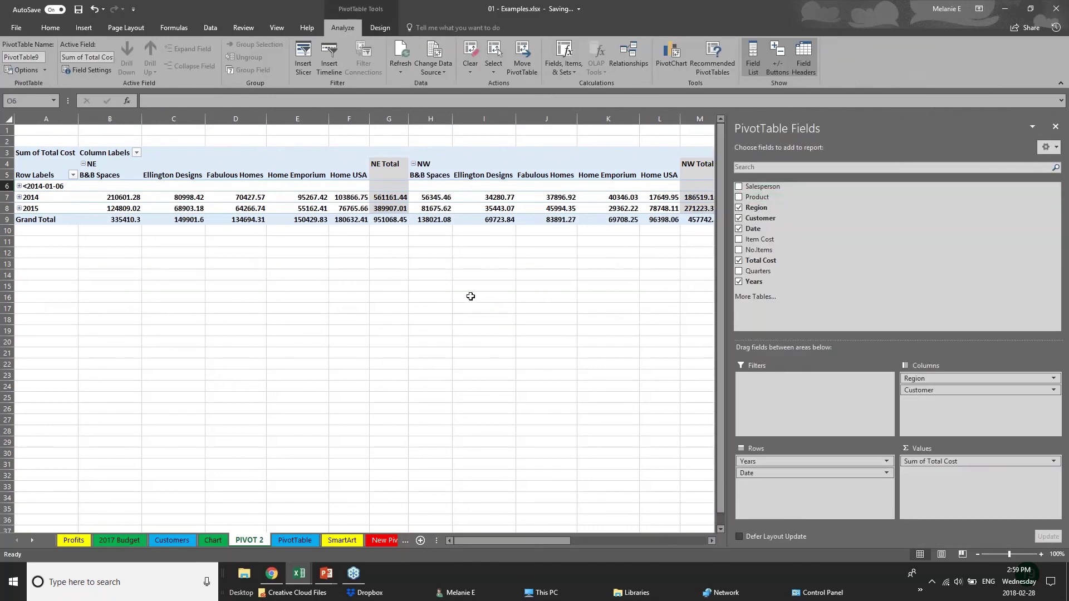
left_click(54, 264)
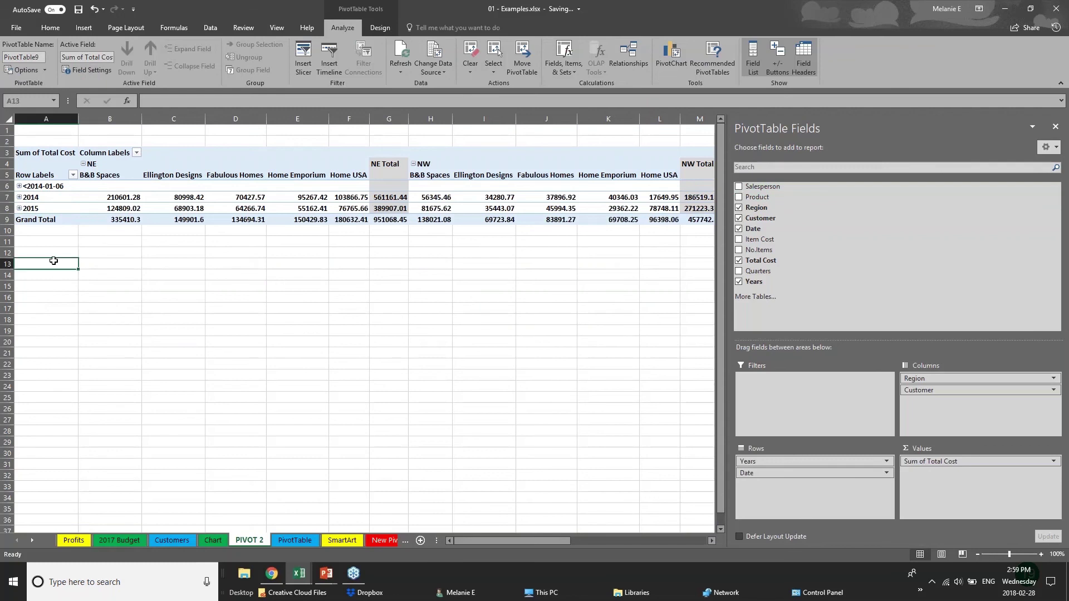
left_click(378, 210)
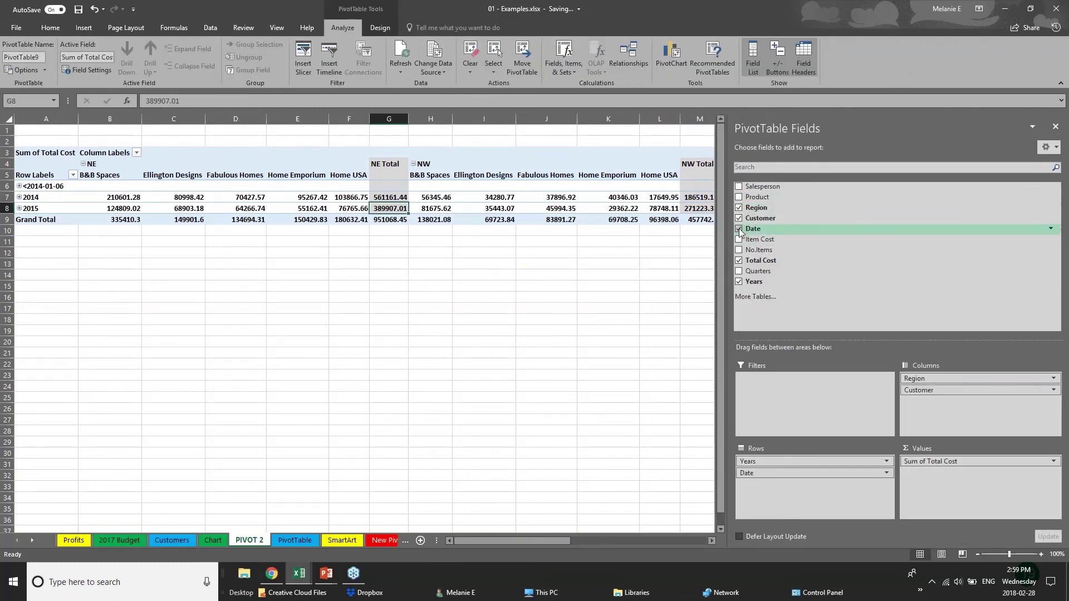
left_click(739, 218)
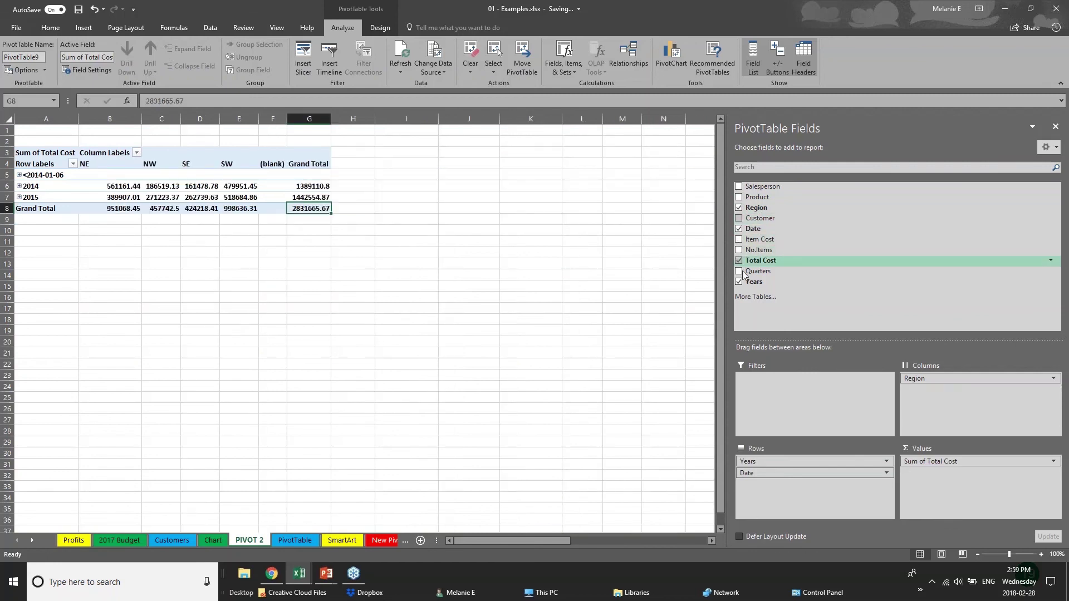
left_click(740, 229)
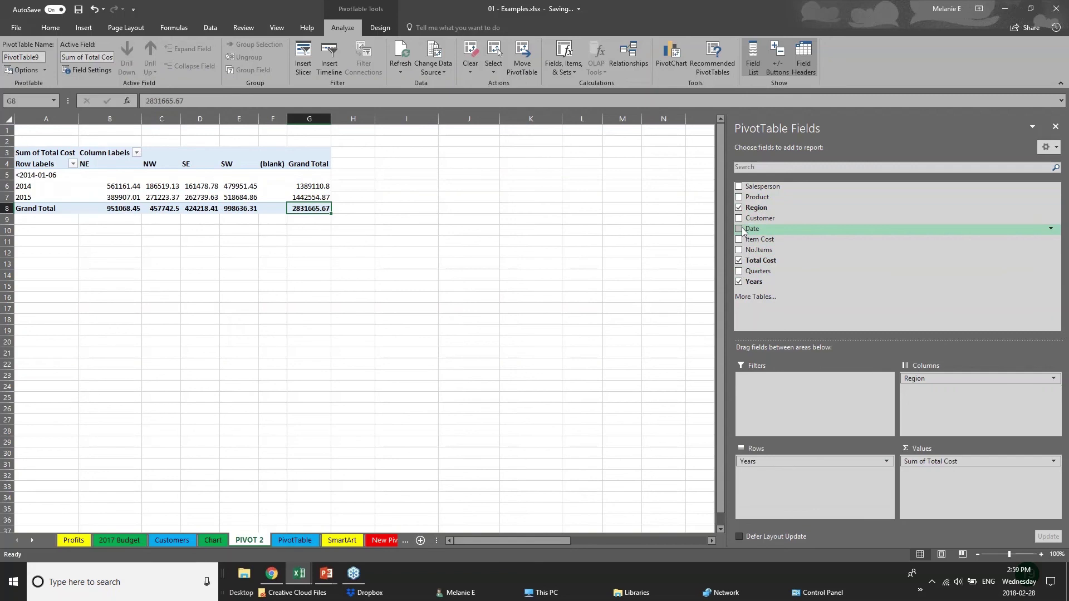
left_click(65, 241)
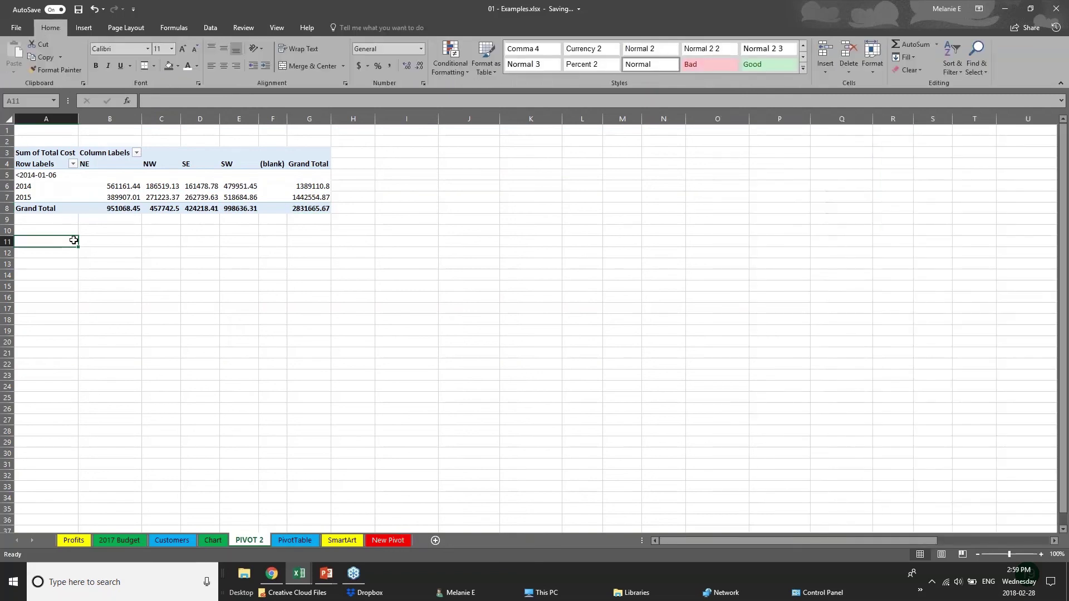
left_click(171, 203)
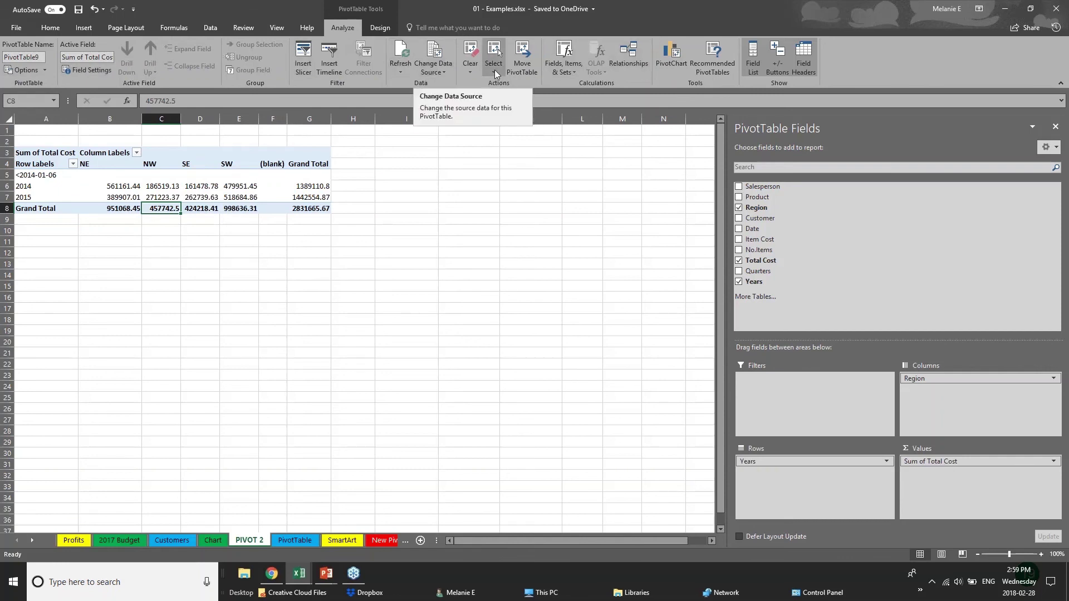
Insert a Clustered Column PivotChart and place it beside the table over columns I–N
left_click(672, 59)
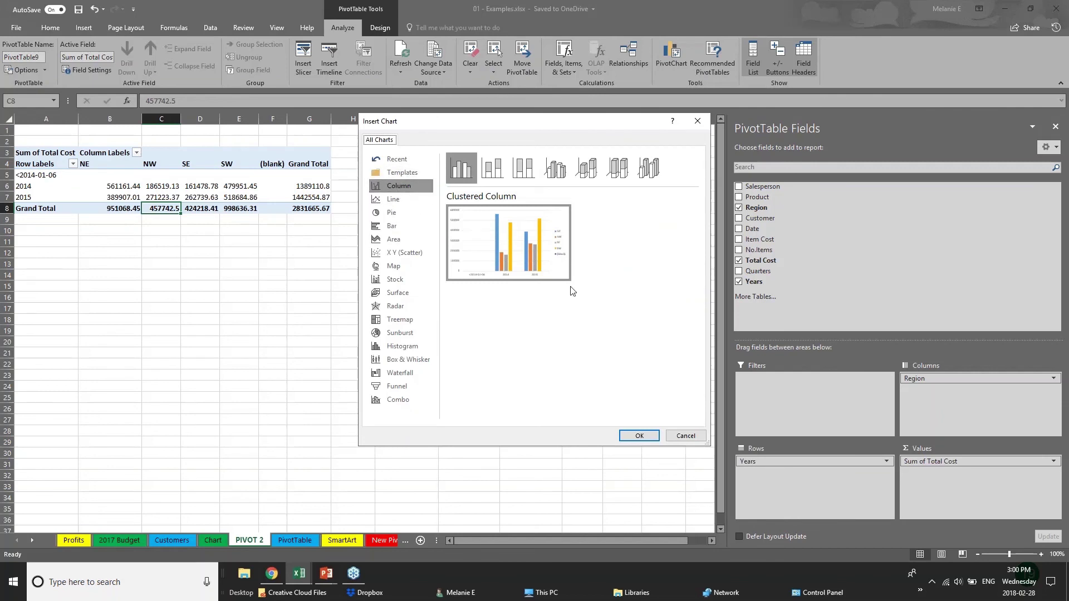
left_click(640, 436)
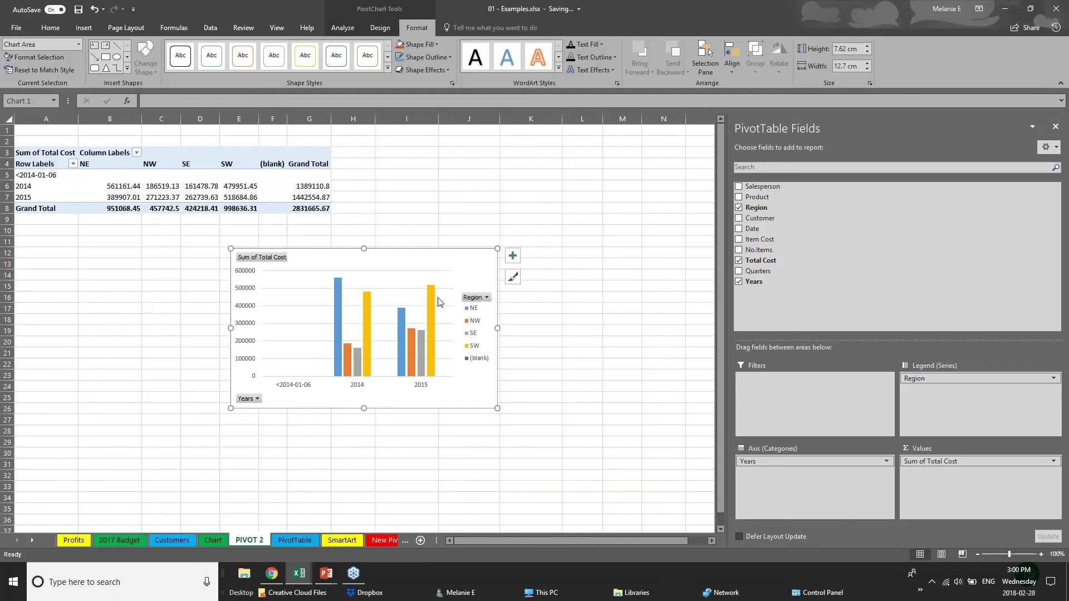
left_click_drag(438, 301, 603, 186)
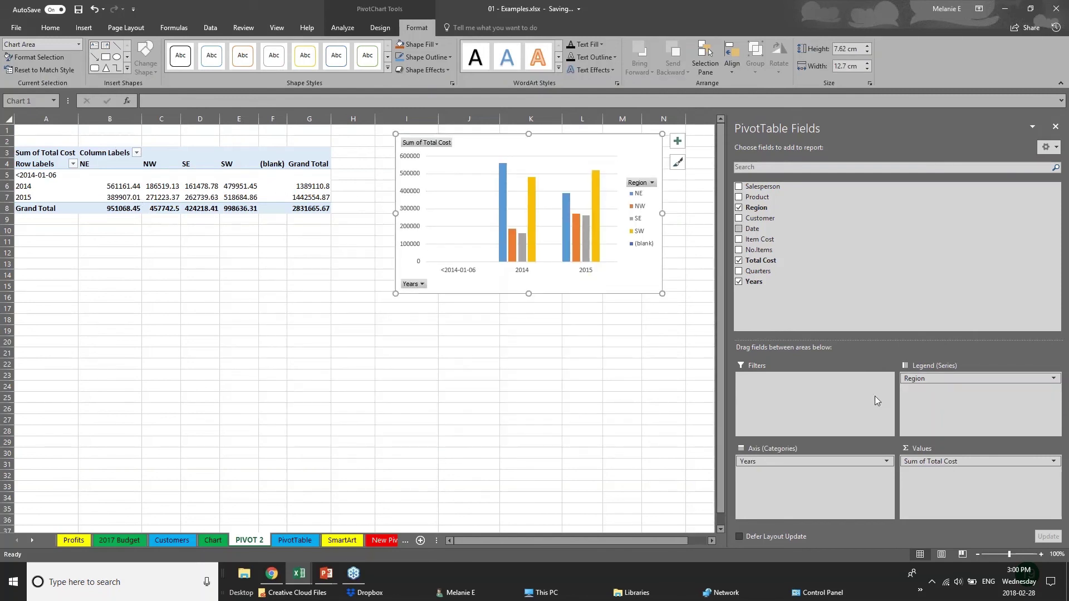
Add Product and Customer, with Customer as legend and Region on the axis, and move the chart to rows 18–32
left_click(823, 462)
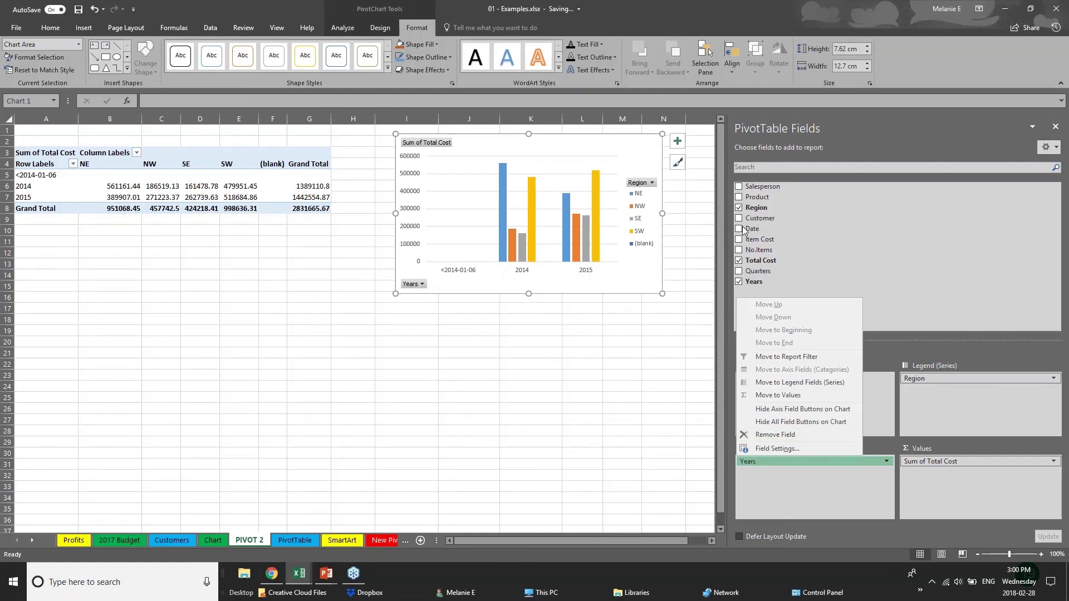
left_click(738, 197)
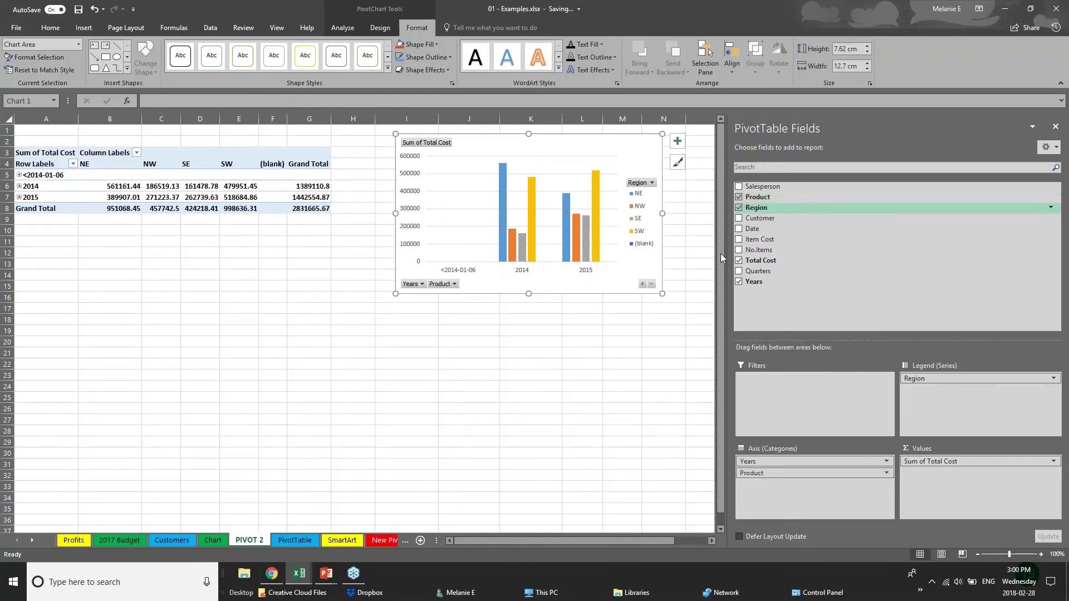
left_click(739, 218)
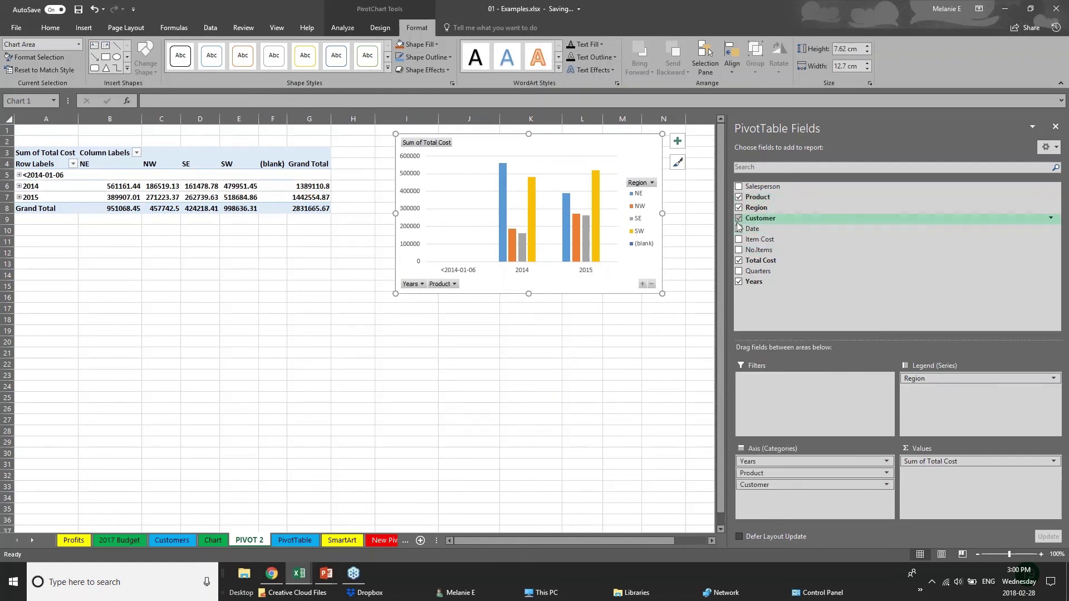
left_click(490, 284)
left_click(510, 311)
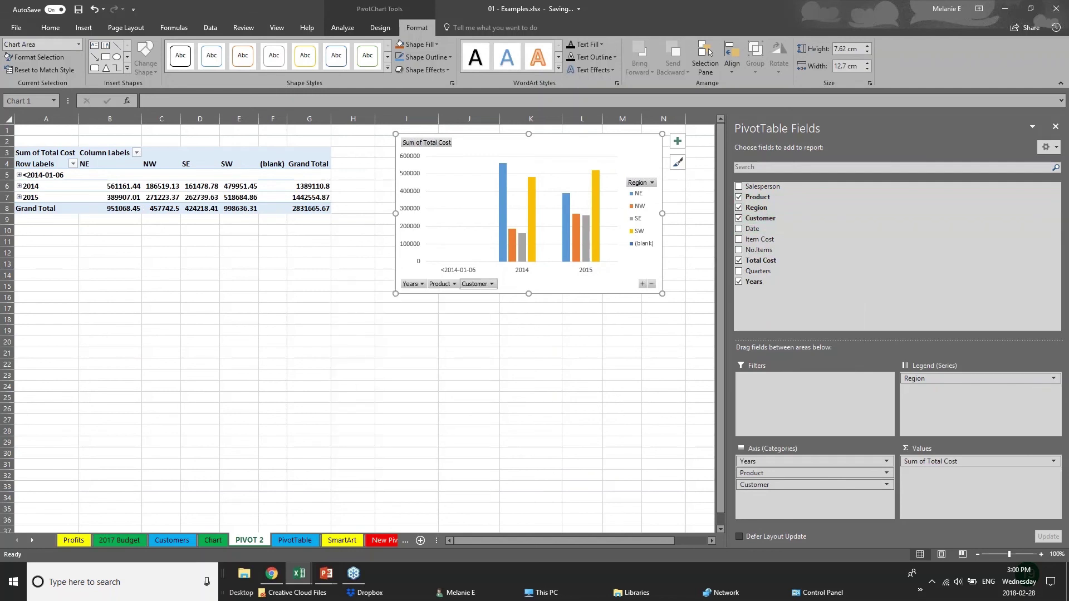
left_click(493, 285)
left_click(518, 312)
left_click_drag(811, 485, 980, 390)
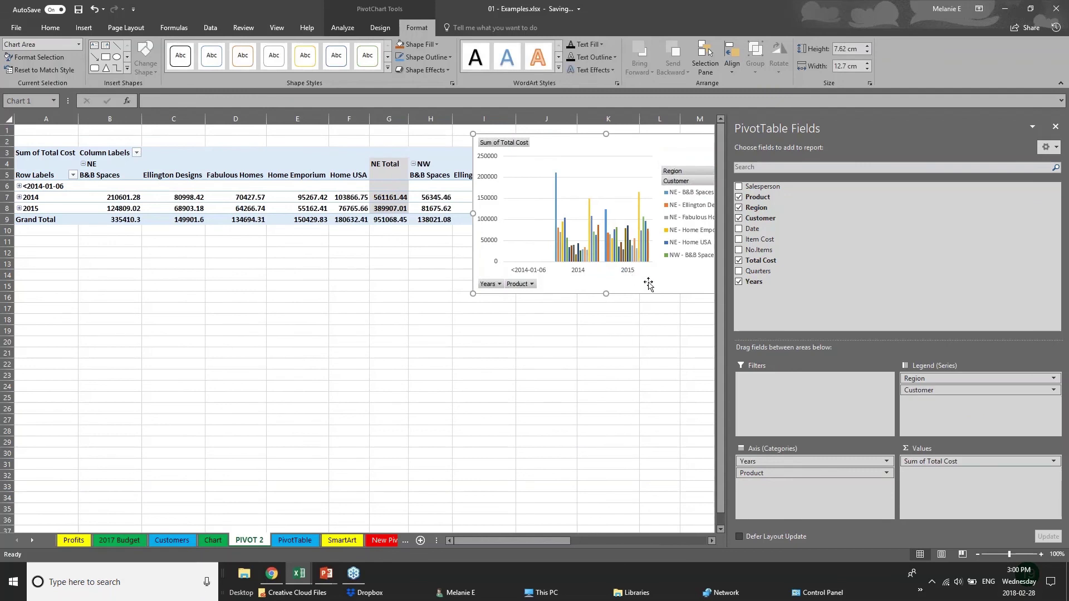
left_click_drag(669, 149, 512, 331)
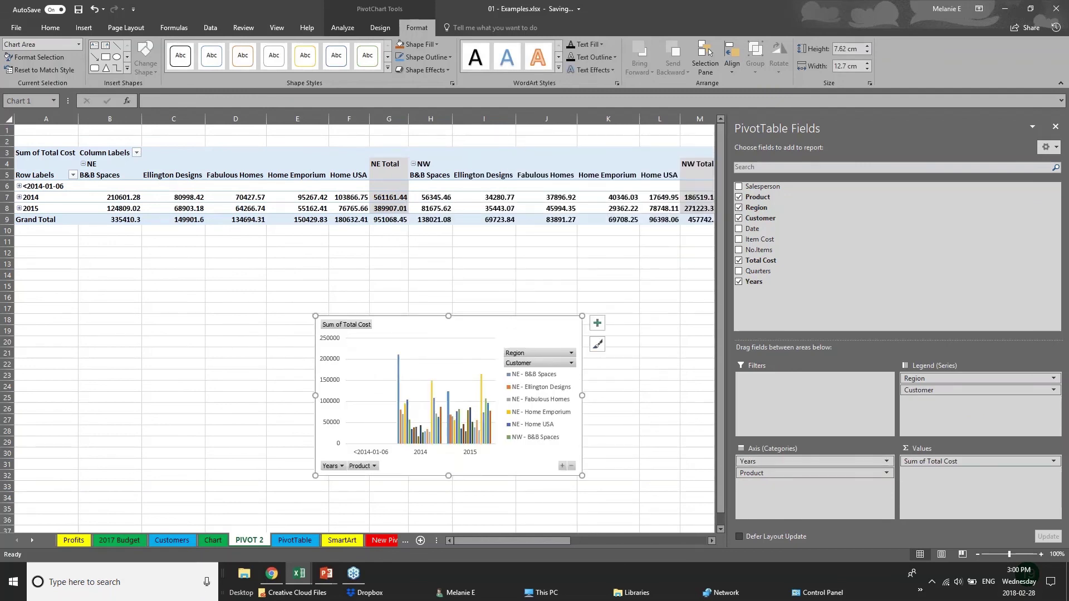
left_click_drag(980, 378, 933, 392)
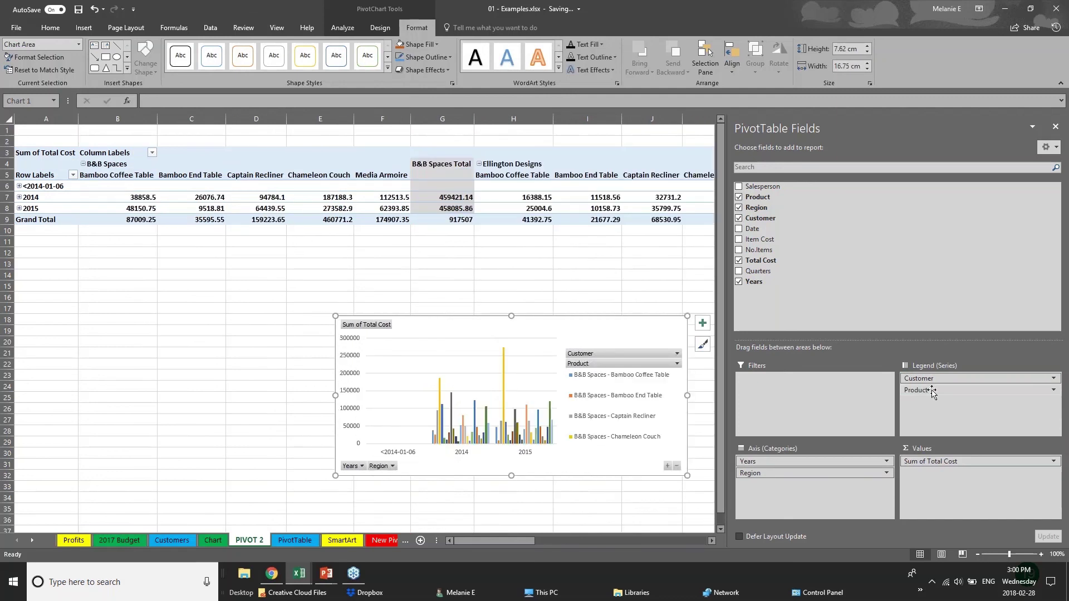
Return to the PowerPoint slide show and advance to the Thank you slide
left_click(84, 28)
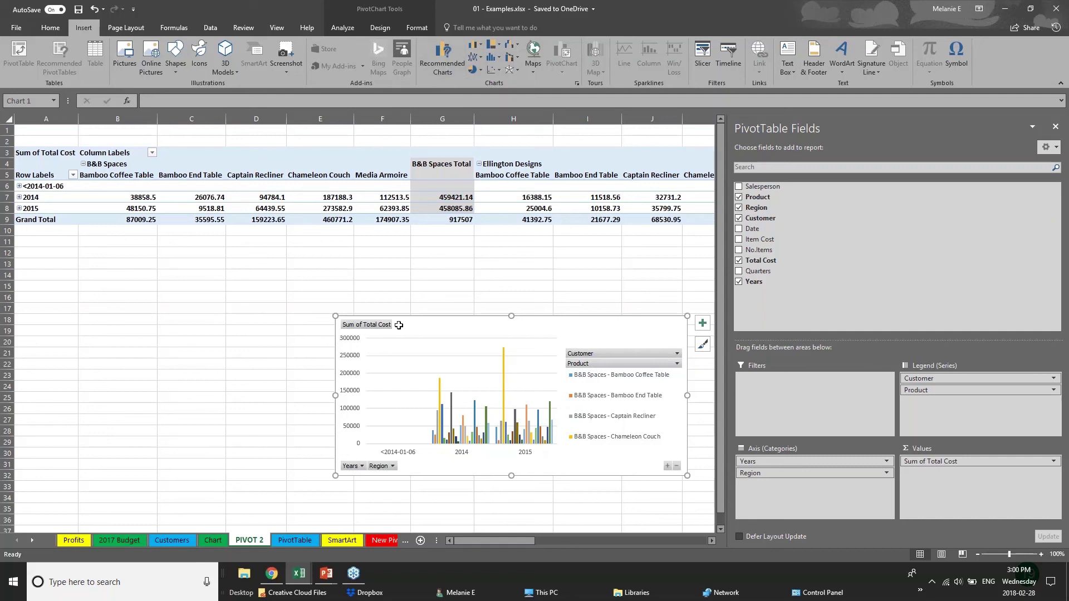
left_click(305, 330)
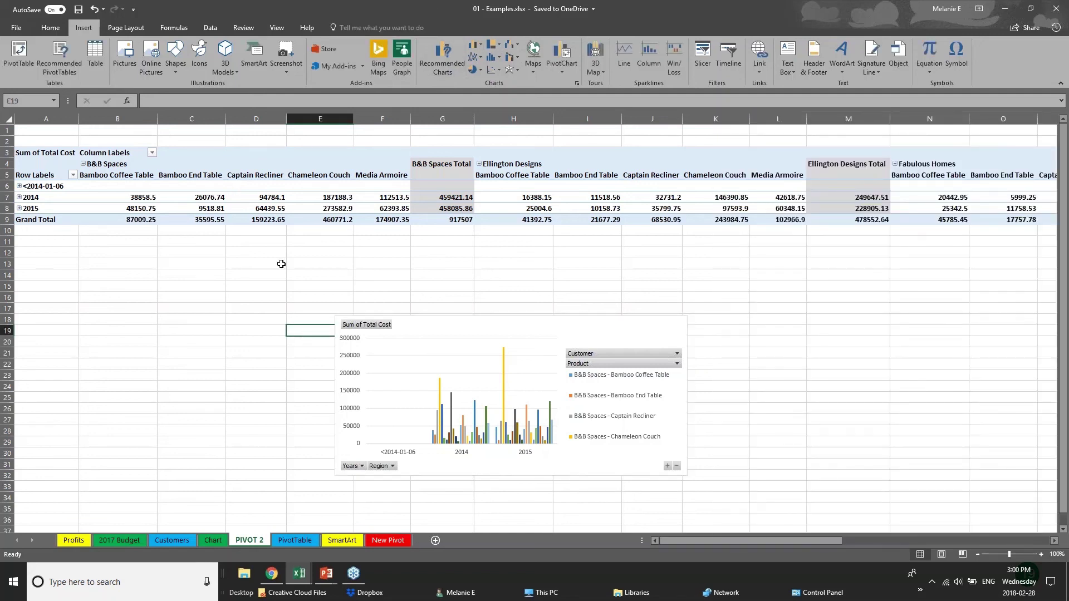
left_click(326, 573)
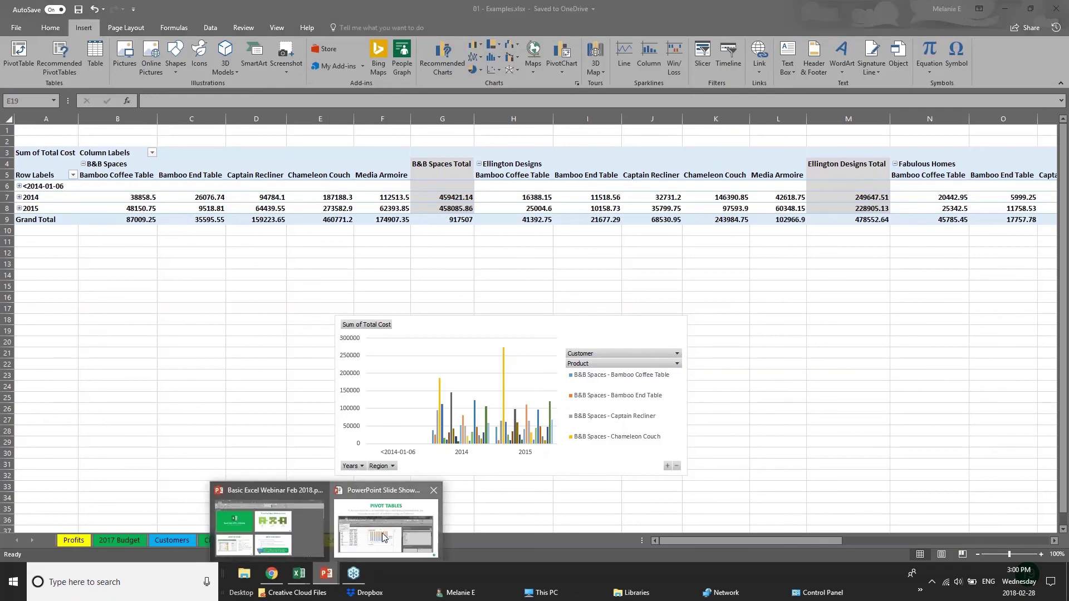
left_click(384, 537)
key("Right")
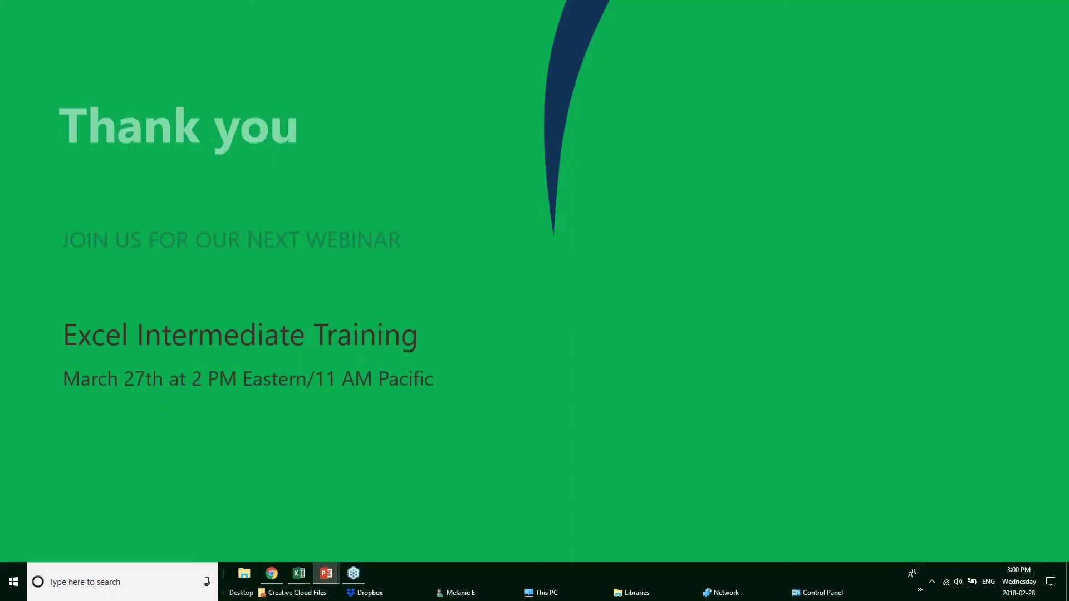